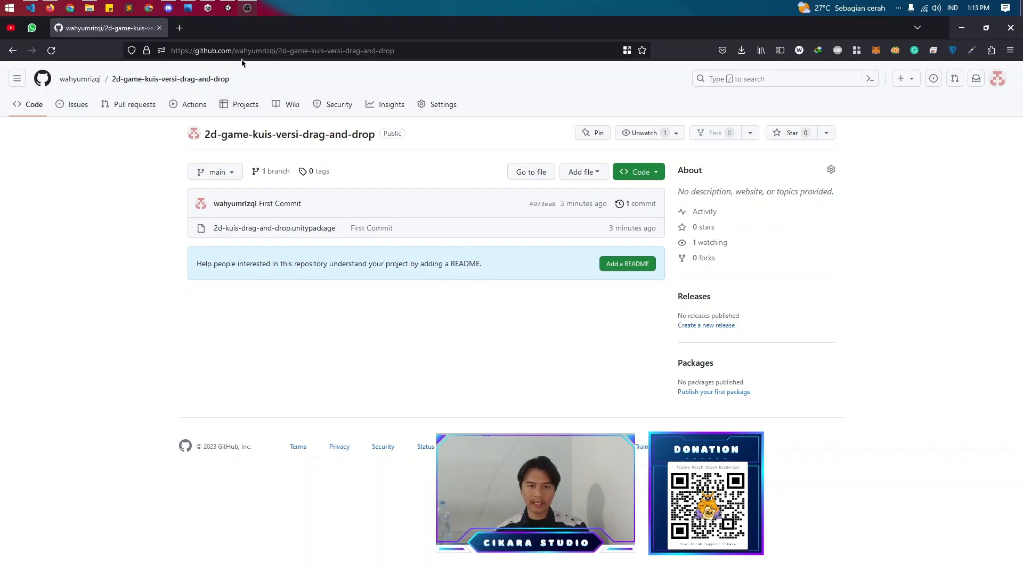
- Download the 2d-game-kuis-versi-drag-and-drop repository as a ZIP archive
click(657, 174)
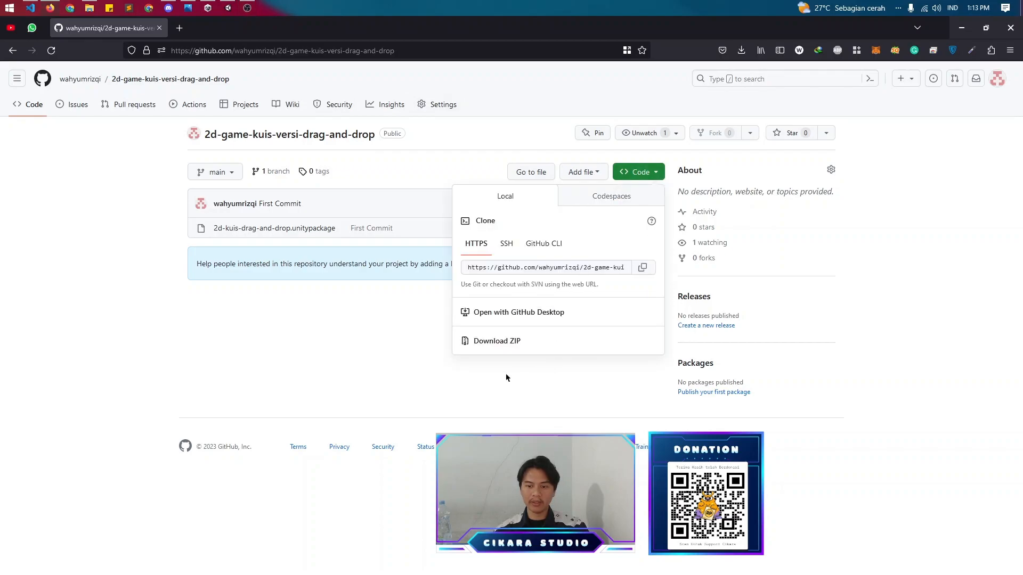
click(505, 343)
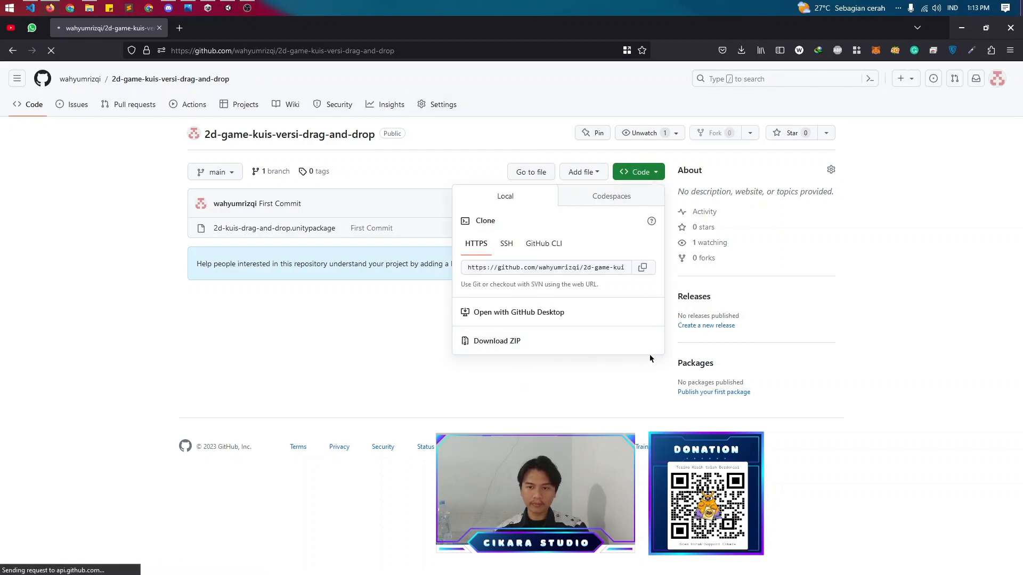
click(575, 349)
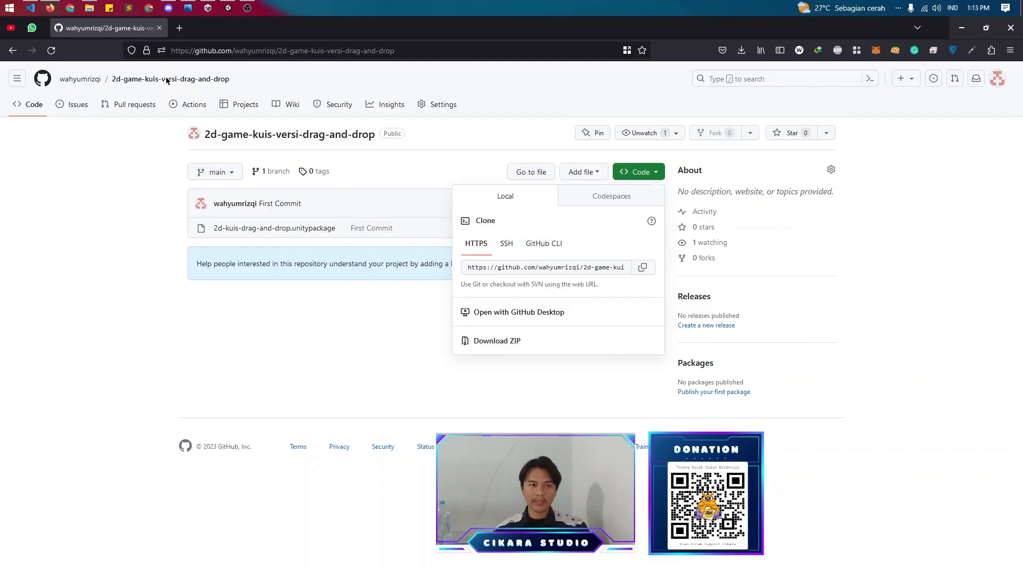
- Switch to File Explorer and open the nested 2d-game-kuis-versi-drag-and-drop-main folders containing the Unity package
click(89, 8)
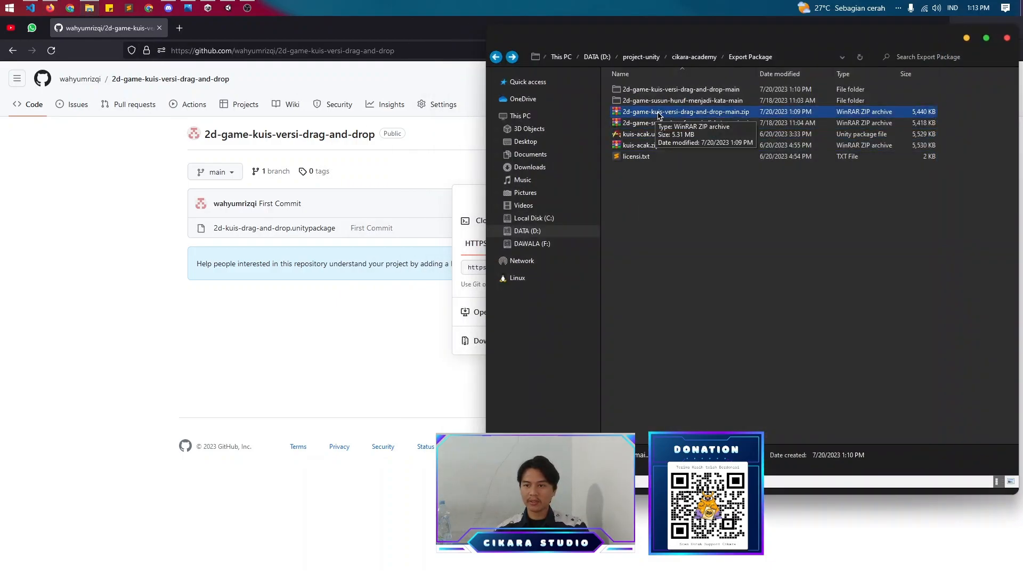
double_click(664, 90)
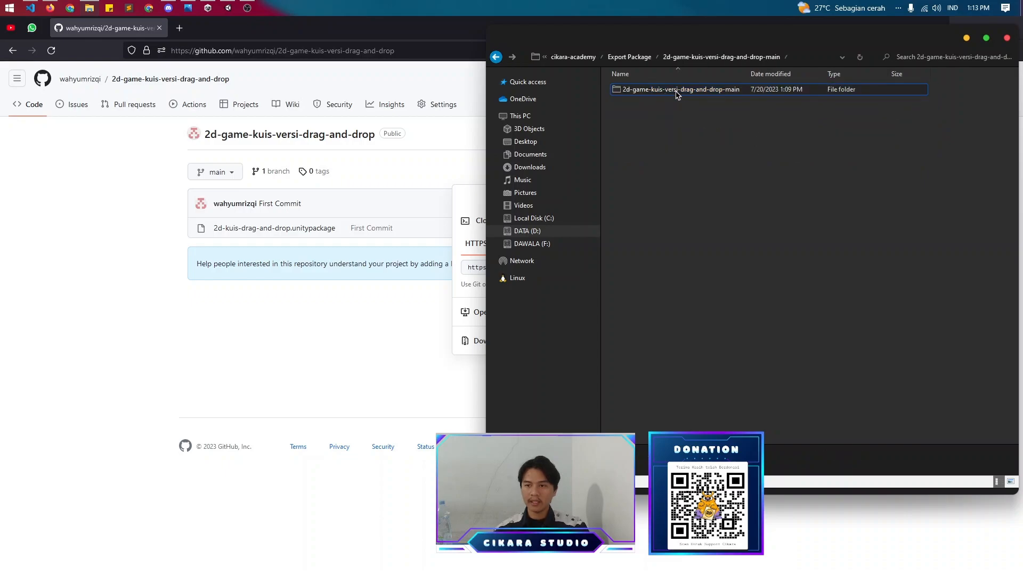
double_click(655, 94)
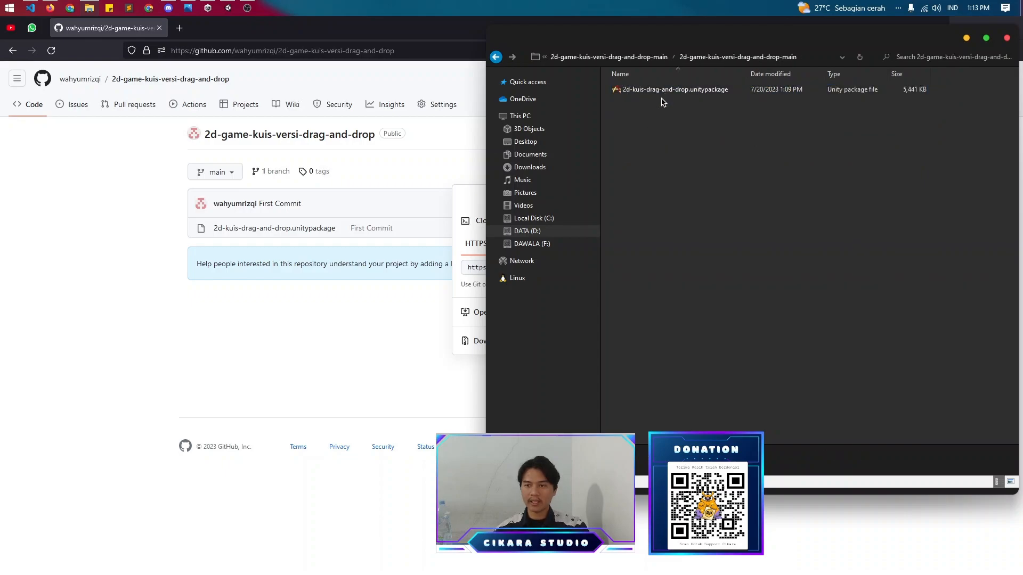
- Import all items of 2d-kuis-drag-and-drop.unitypackage from File Explorer into the open Unity project's assets
click(228, 7)
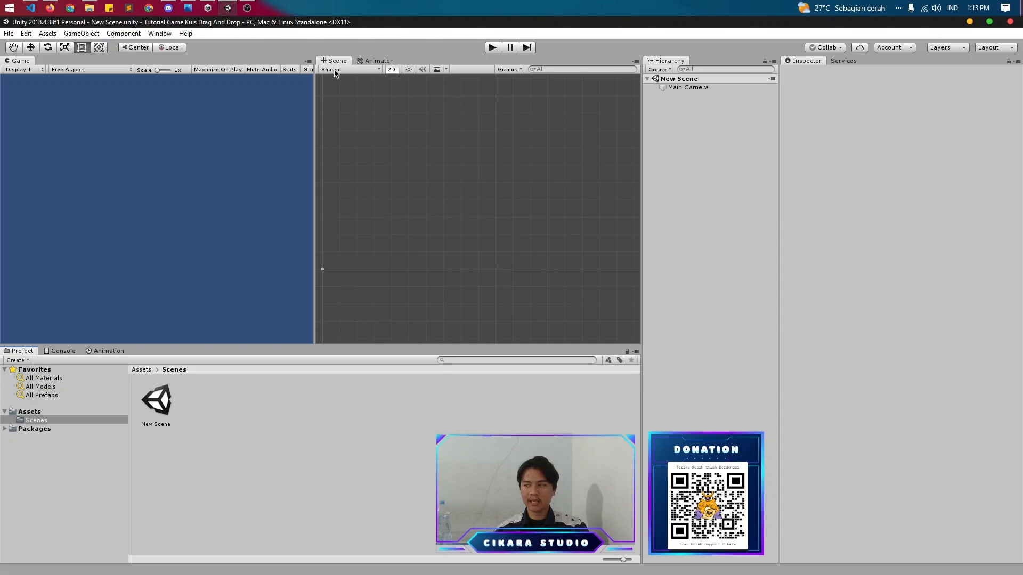
click(90, 8)
click(650, 90)
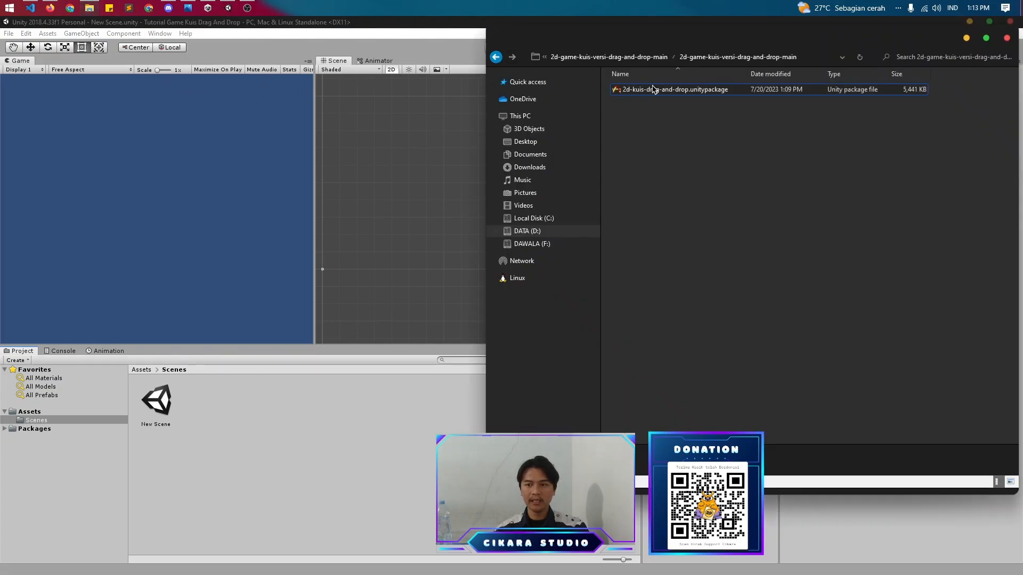
drag(650, 91, 43, 414)
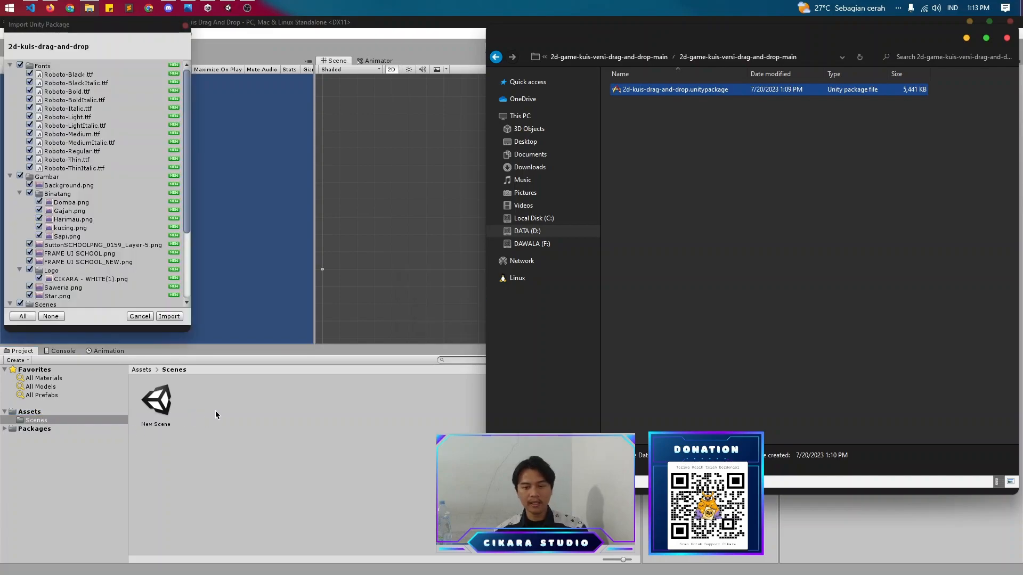
click(169, 317)
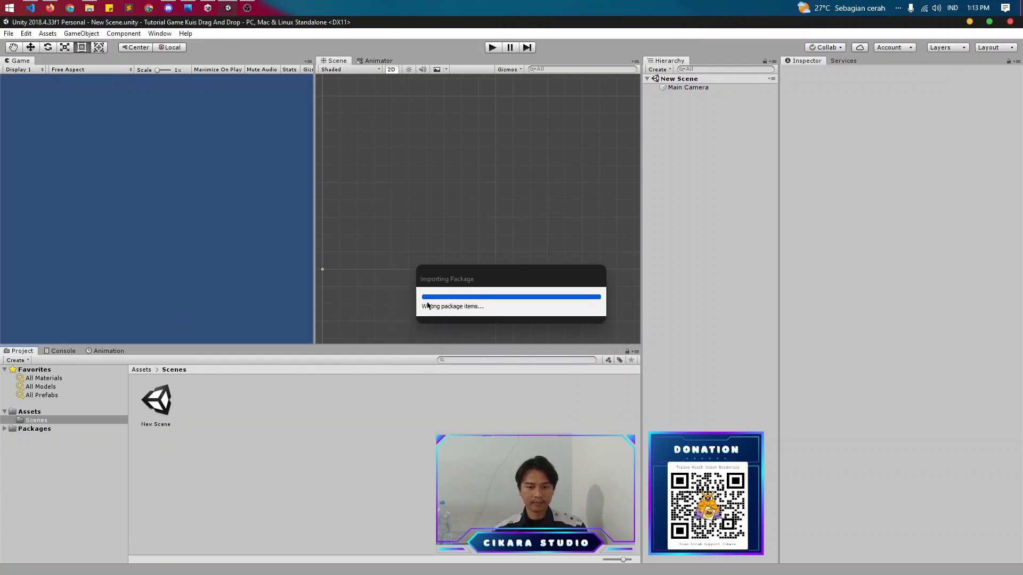
- Look through the imported Fonts, Gambar, Scenes, Scripts and Sound asset folders
click(33, 421)
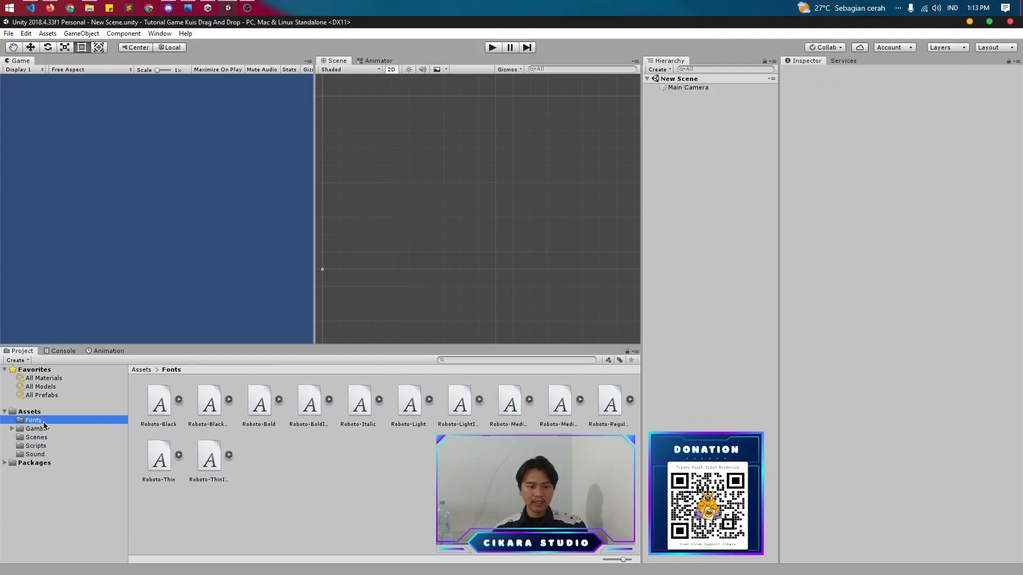
click(44, 429)
click(46, 438)
click(45, 446)
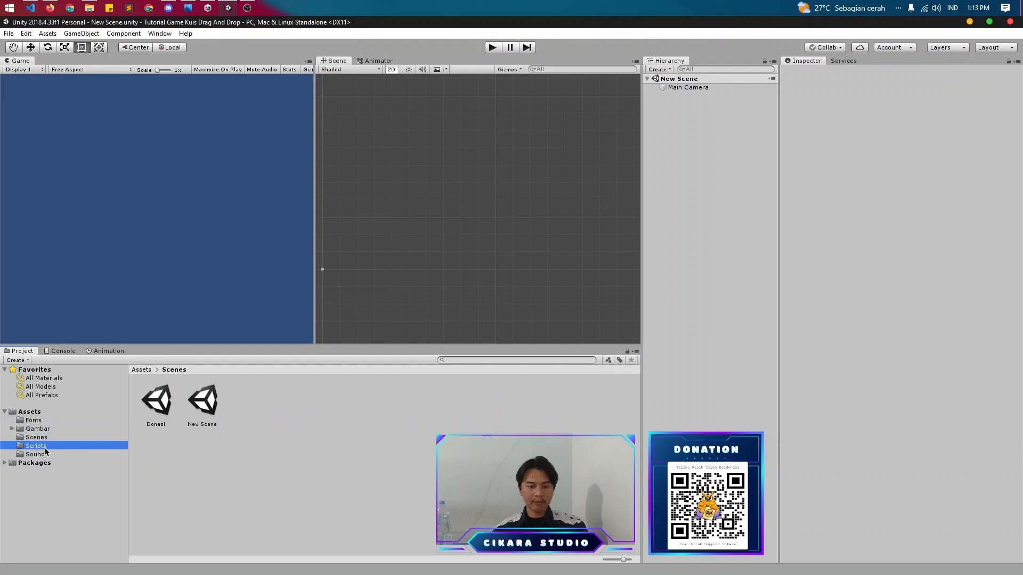
click(35, 455)
click(50, 423)
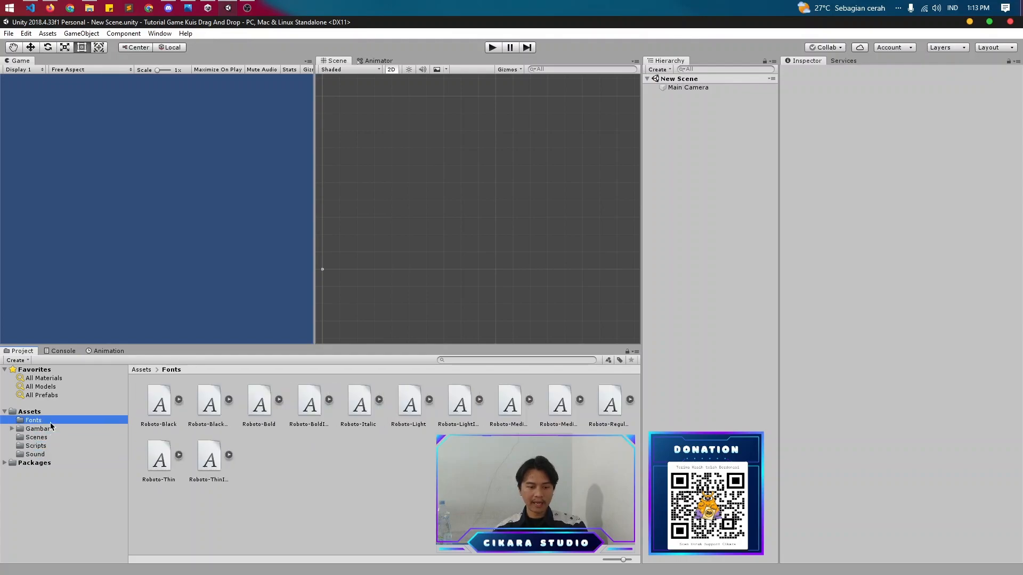
click(52, 429)
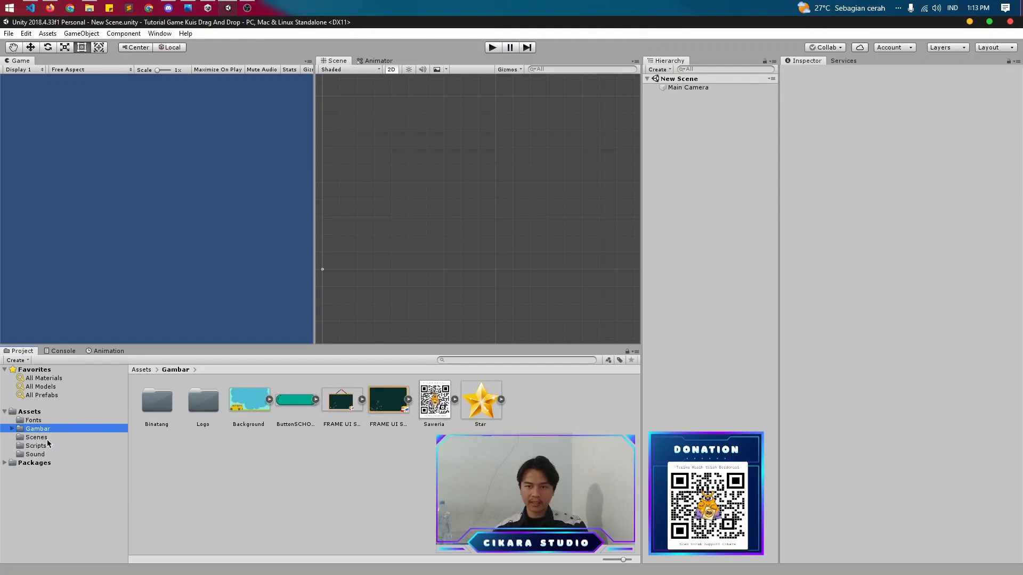
- Open the Donasi scene, set the Game view resolution to 1920x1080 and widen the Game view slightly
click(47, 439)
double_click(163, 418)
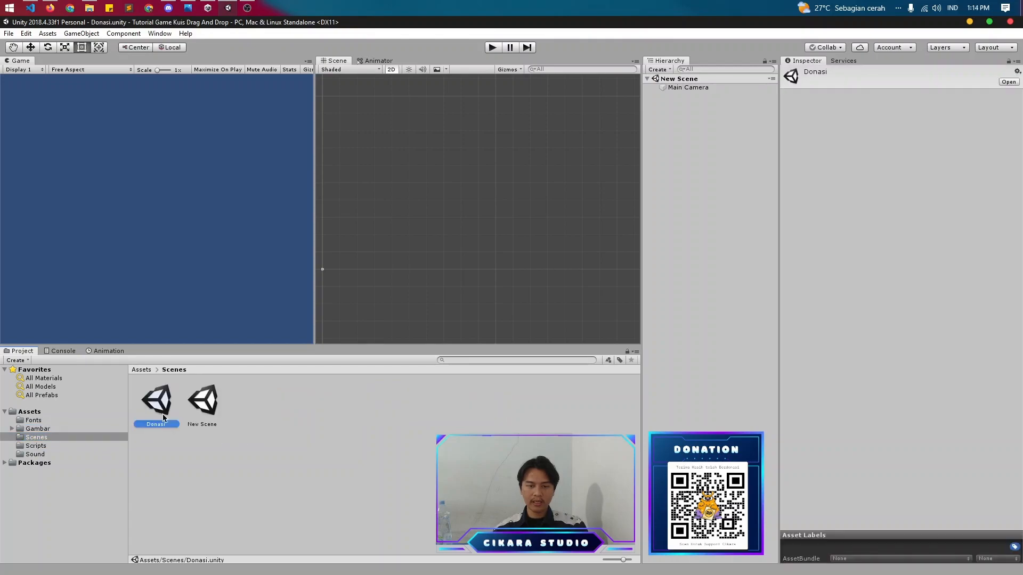
click(103, 69)
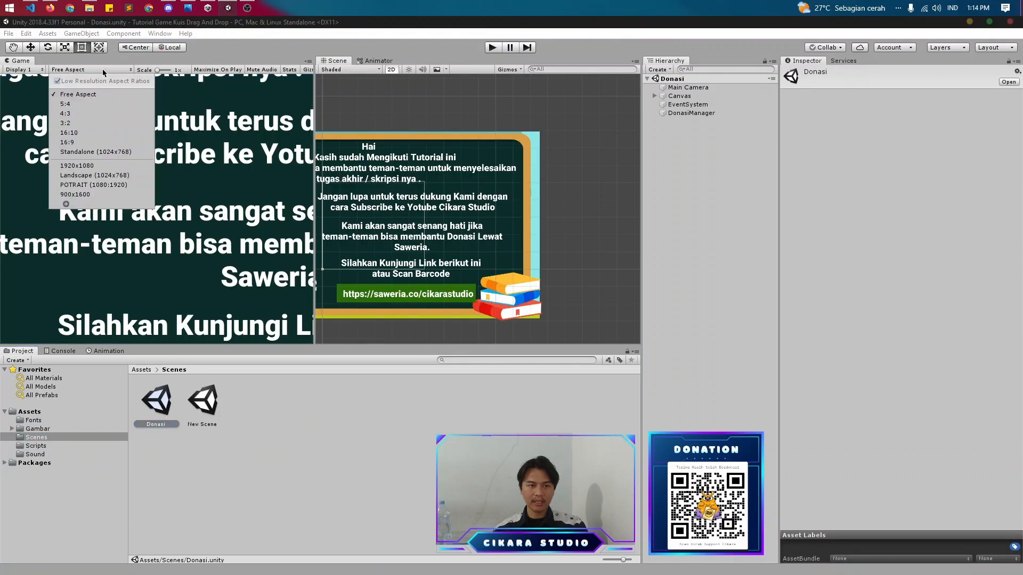
click(112, 167)
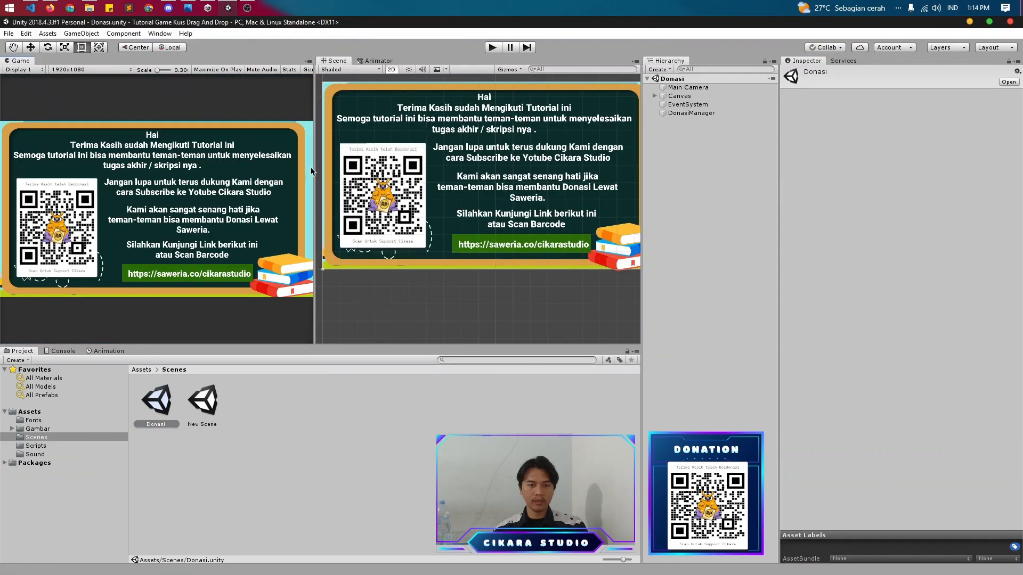
drag(314, 169, 329, 176)
scroll(618, 182, down, 4)
middle_drag(621, 184, 537, 206)
middle_drag(435, 222, 507, 209)
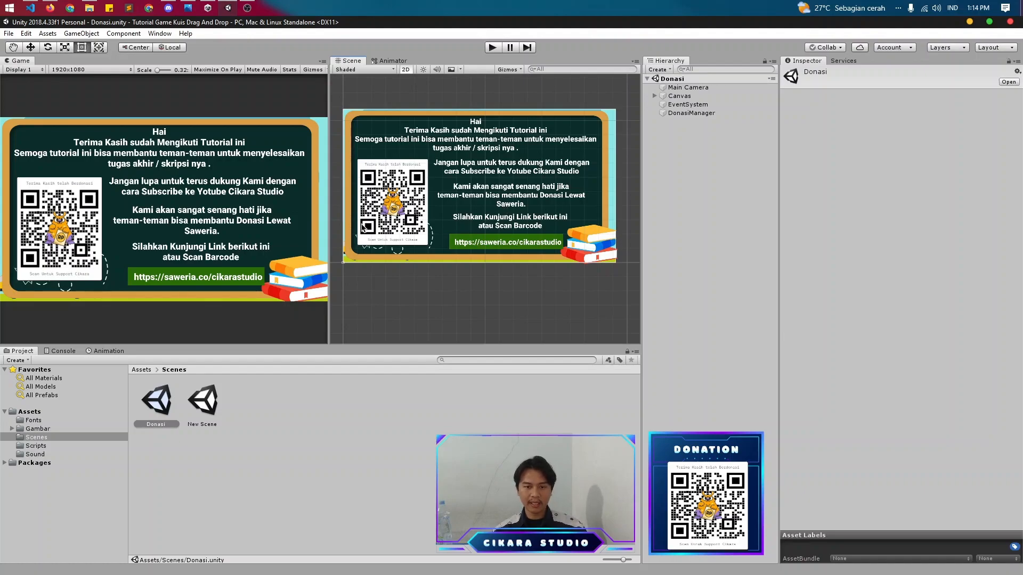
- Play the Donasi scene, test its Saweria link by viewing the web page it opens, and stop play mode
click(495, 47)
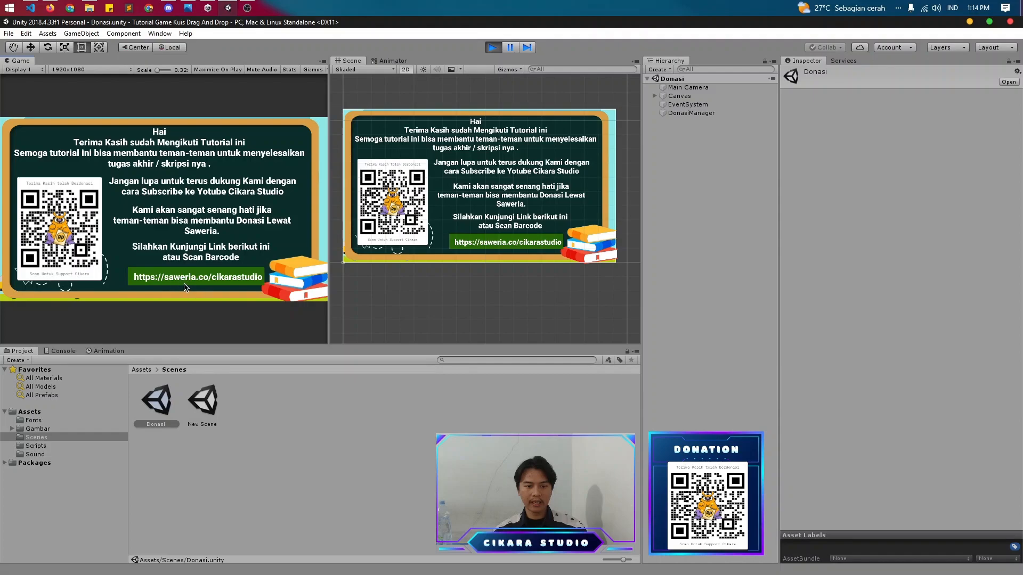
click(208, 282)
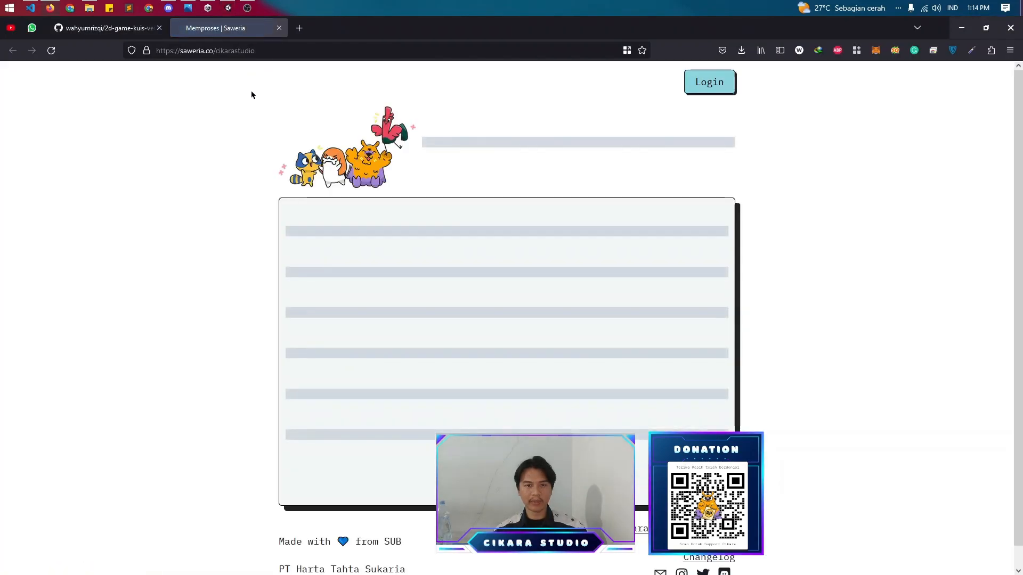
scroll(396, 248, down, 1)
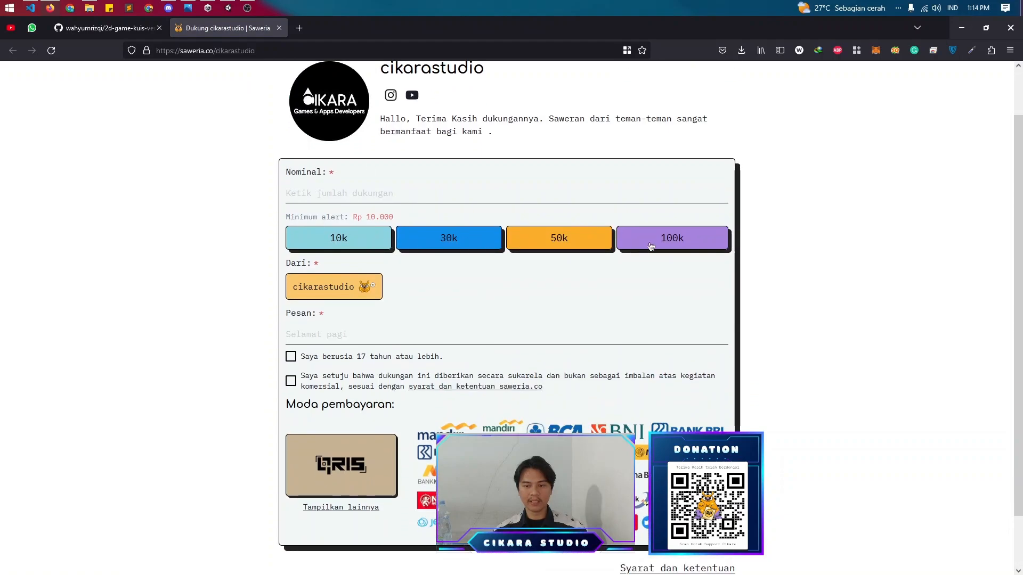
scroll(405, 307, down, 1)
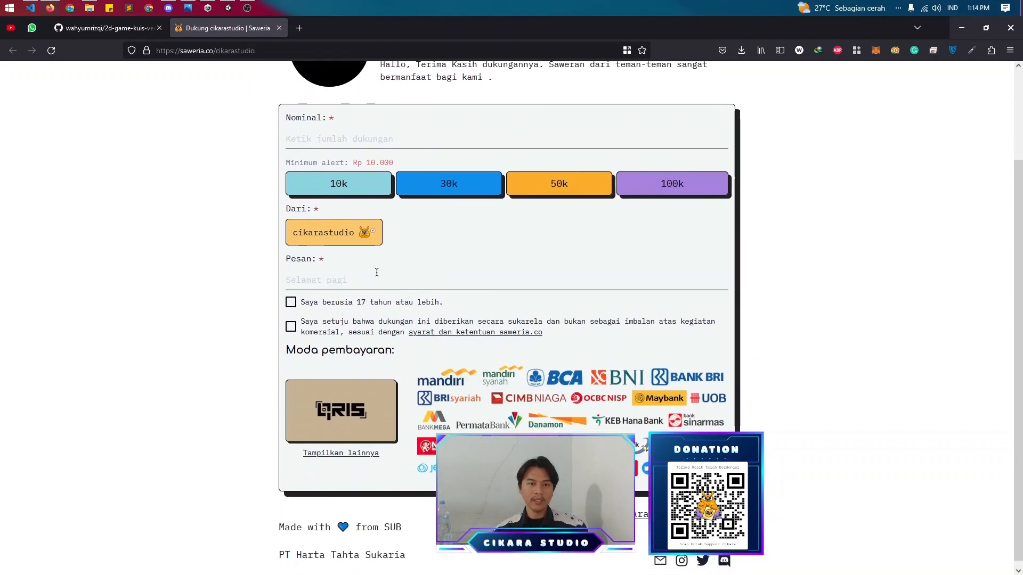
click(228, 8)
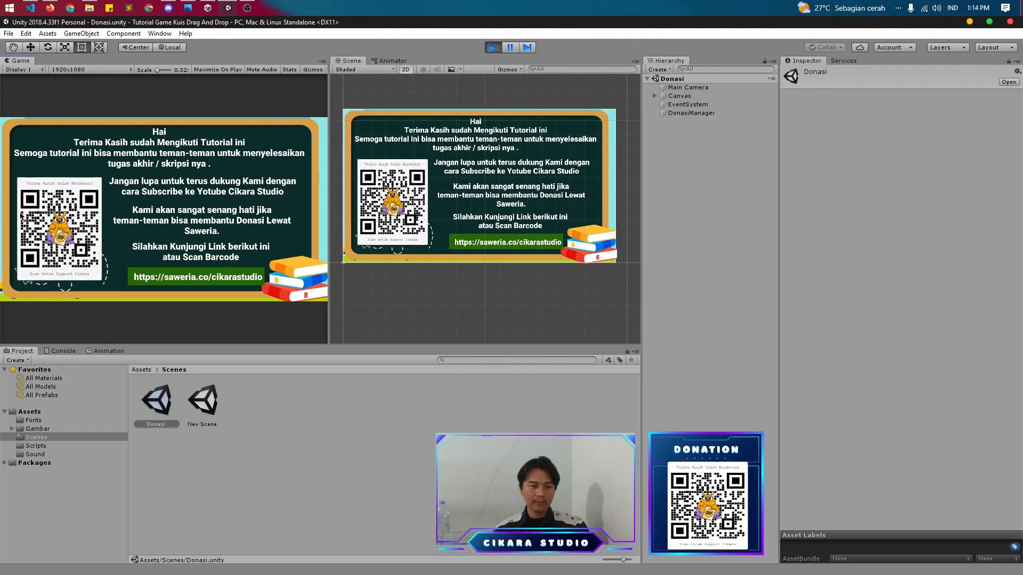
click(493, 48)
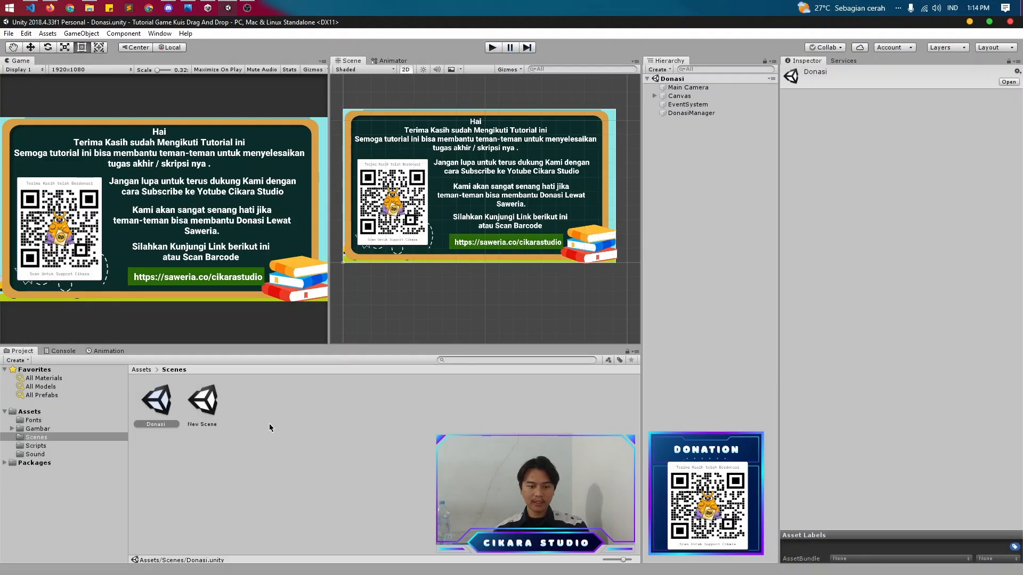
- Open New Scene and delete its scene asset from the Scenes folder
click(244, 424)
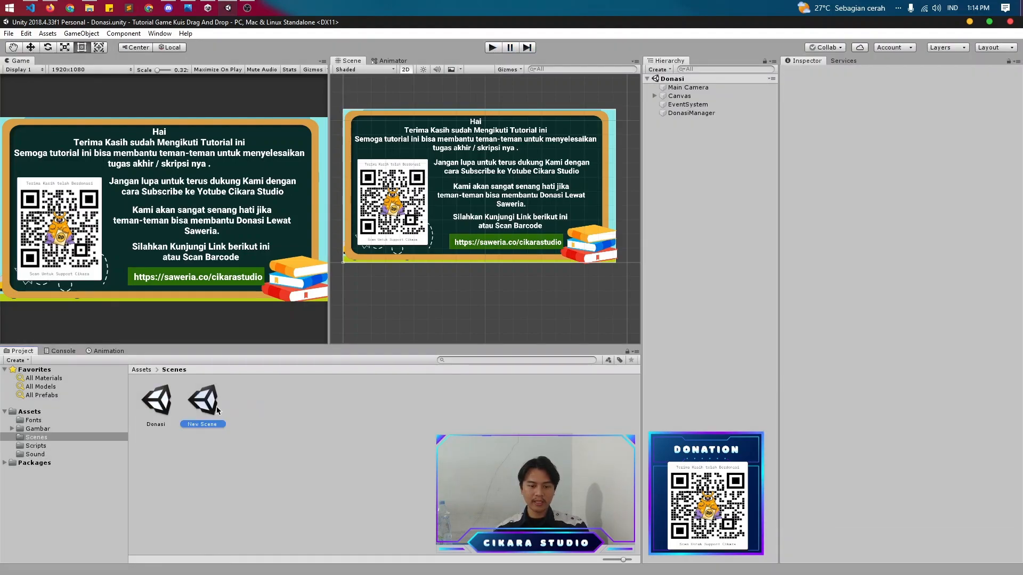
double_click(216, 407)
click(267, 415)
right_click(266, 414)
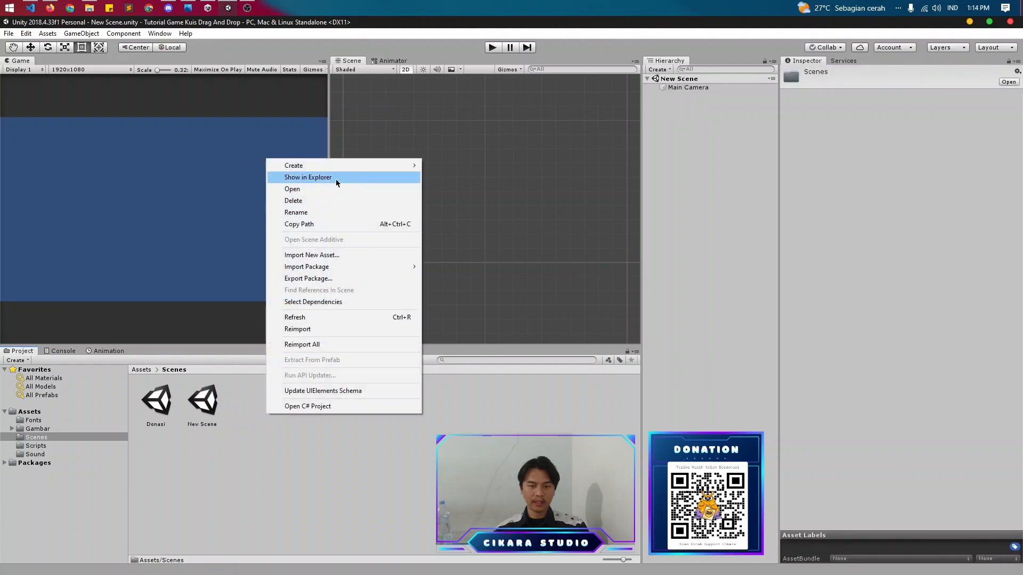
click(213, 419)
right_click(213, 419)
click(296, 195)
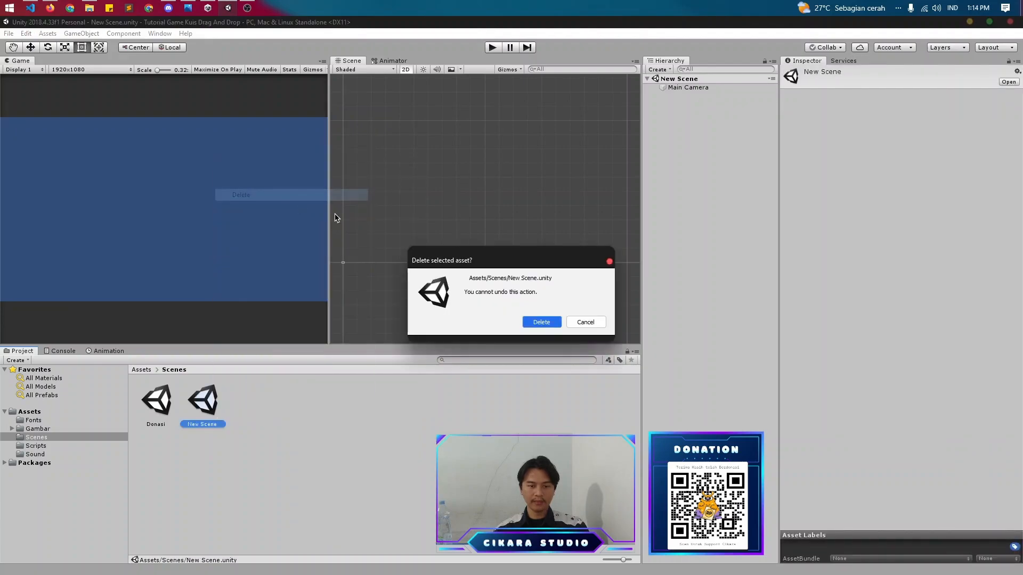
click(541, 322)
- Create a scene named Menu in the Scenes folder and open it, saving the modified New Scene
right_click(304, 434)
mouse_move(317, 180)
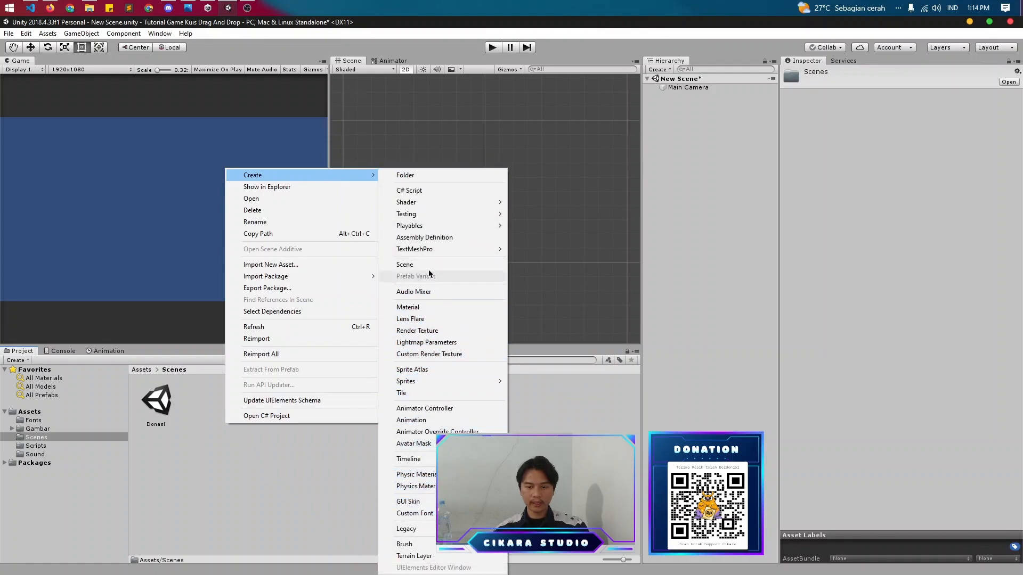
click(405, 264)
text(Menu)
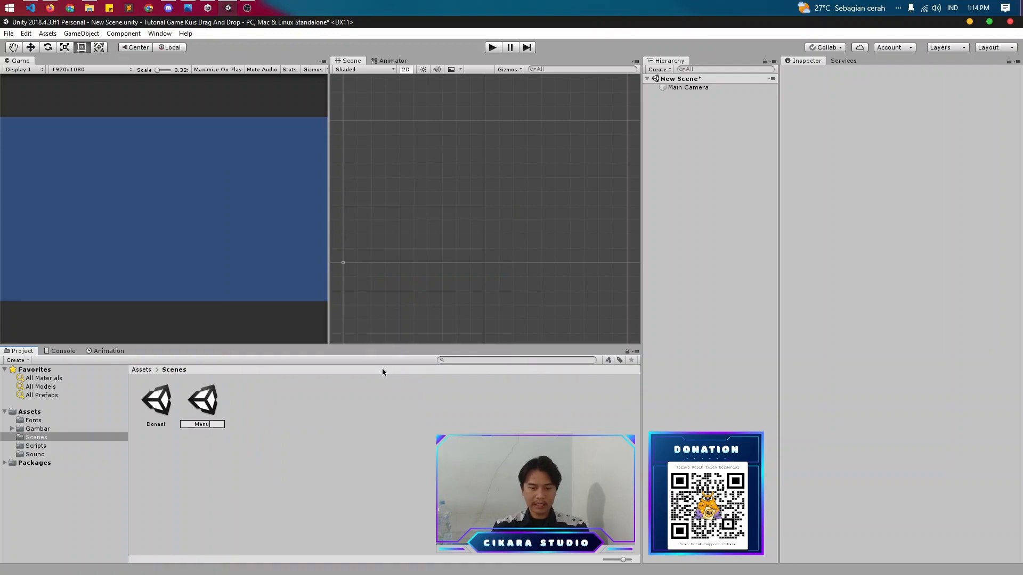
key(Return)
double_click(204, 396)
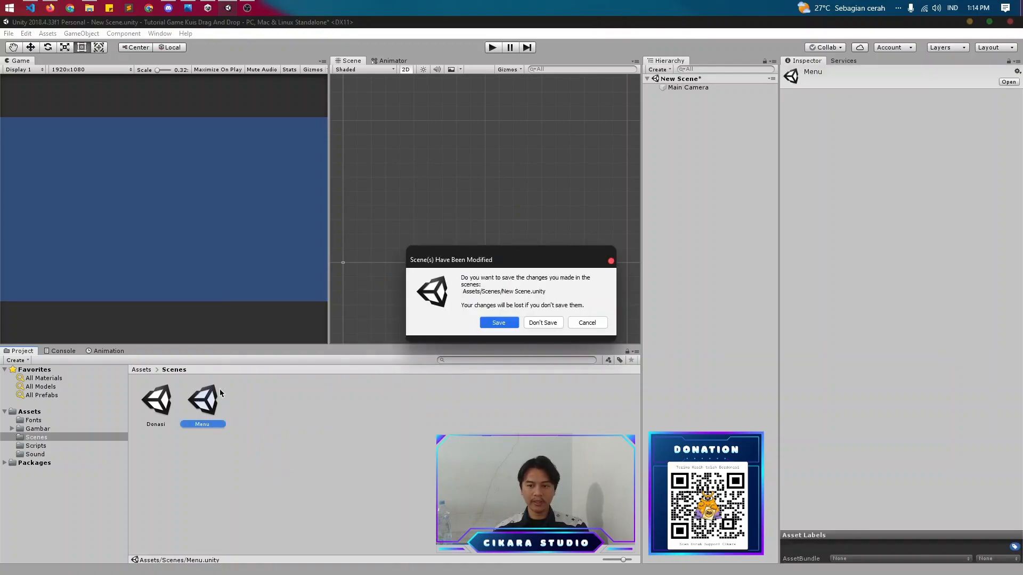
click(499, 323)
- Delete the re-saved New Scene asset, keeping only Donasi and Menu in the Scenes folder
click(249, 410)
right_click(260, 413)
click(288, 198)
click(539, 320)
click(213, 409)
- Add a UI Image to the Menu scene
right_click(687, 151)
mouse_move(731, 312)
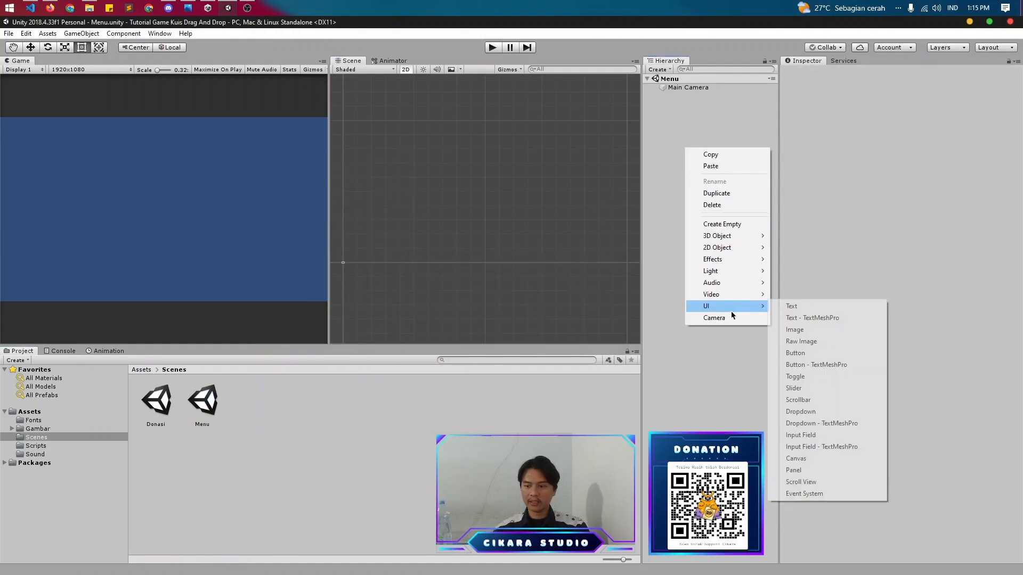
click(818, 333)
- Stretch the image over the whole canvas, to about 1966 wide and 1075 high
double_click(685, 105)
scroll(482, 224, down, 6)
alt+shift+drag(491, 231, 554, 255)
drag(491, 169, 488, 149)
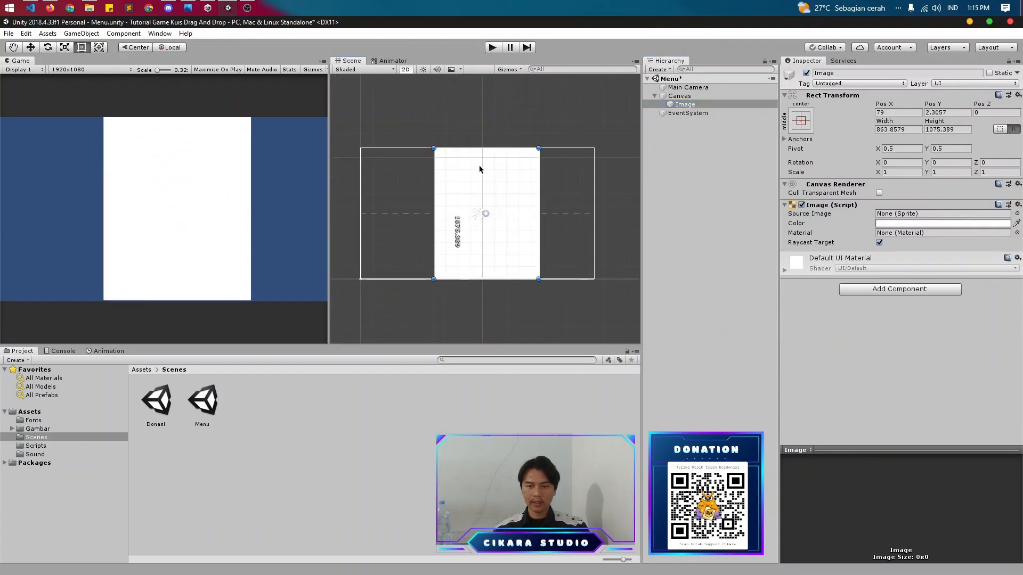
drag(434, 197, 356, 197)
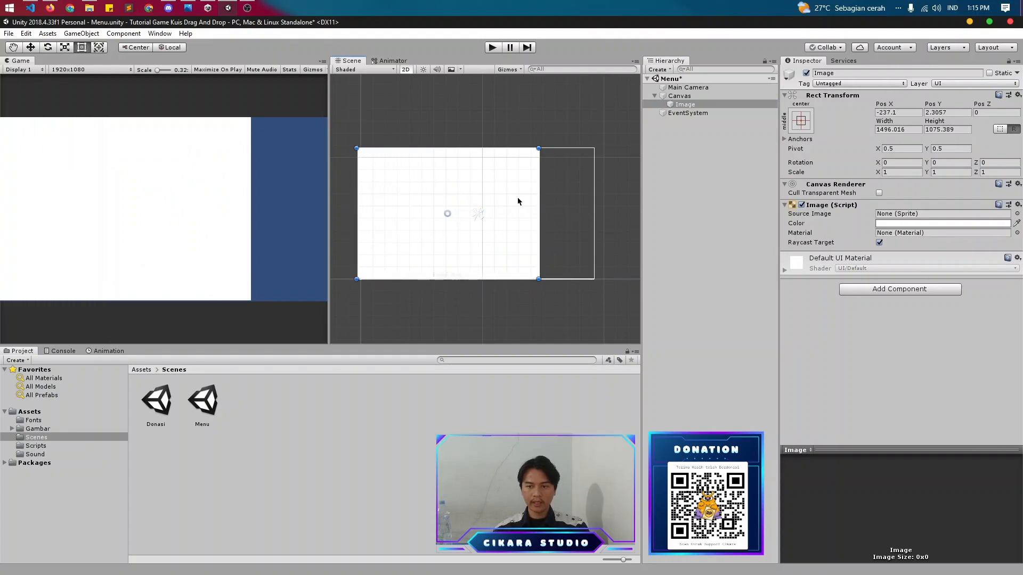
drag(538, 201, 595, 203)
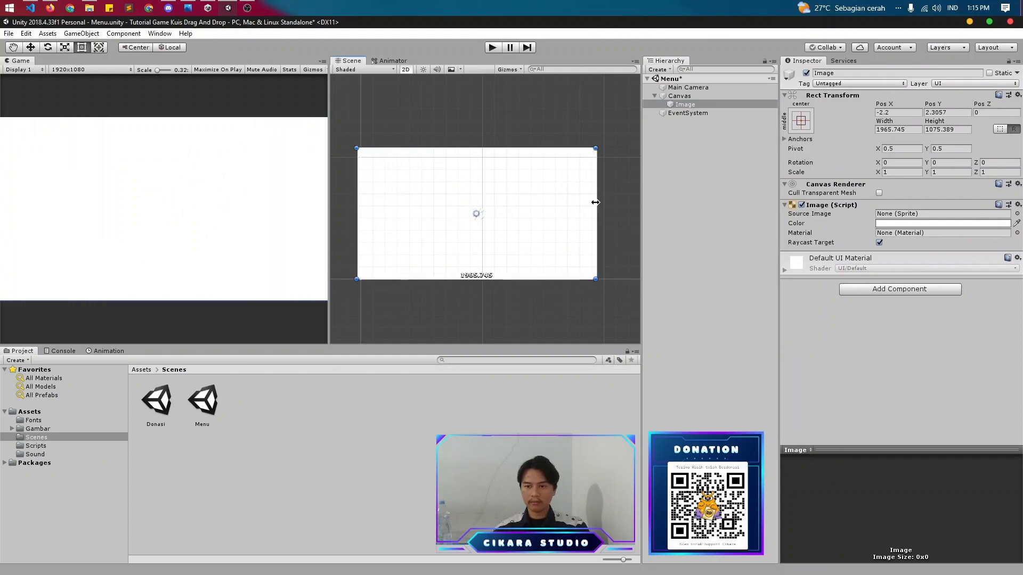
- Rename the image as Background and assign it the Background sprite from the Gambar folder
right_click(717, 104)
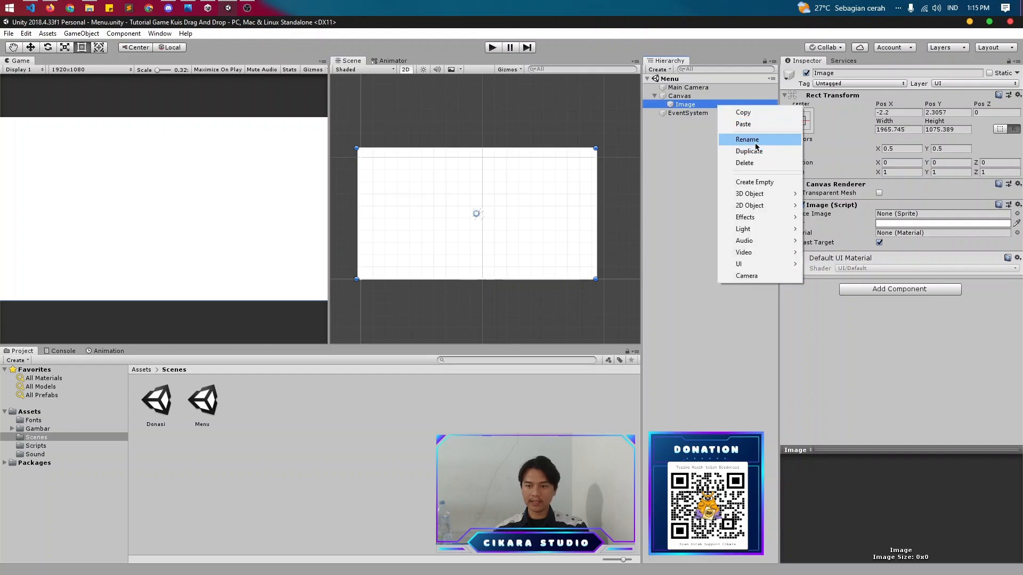
click(756, 146)
text(Background)
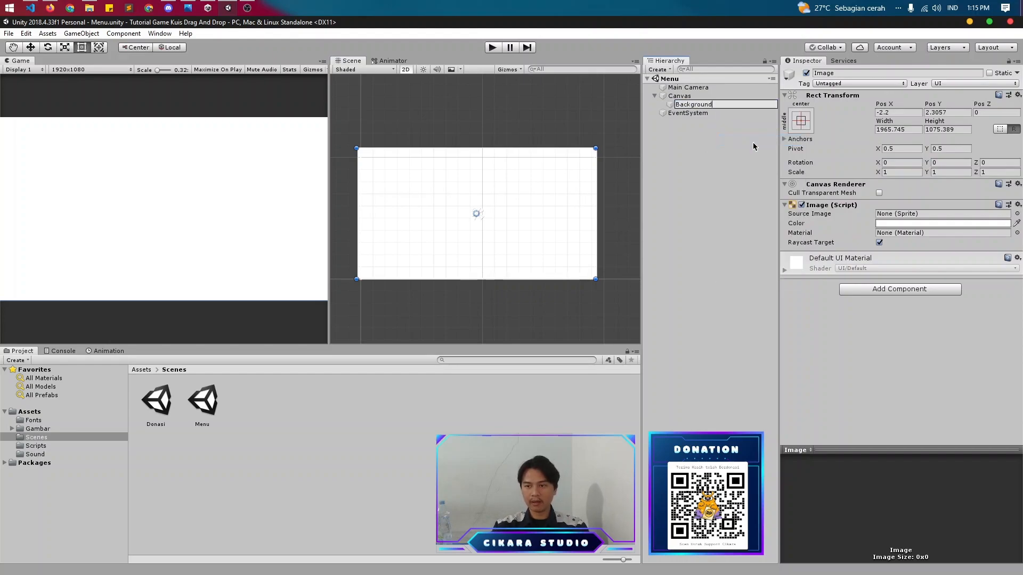
key(Return)
click(65, 429)
drag(249, 402, 903, 213)
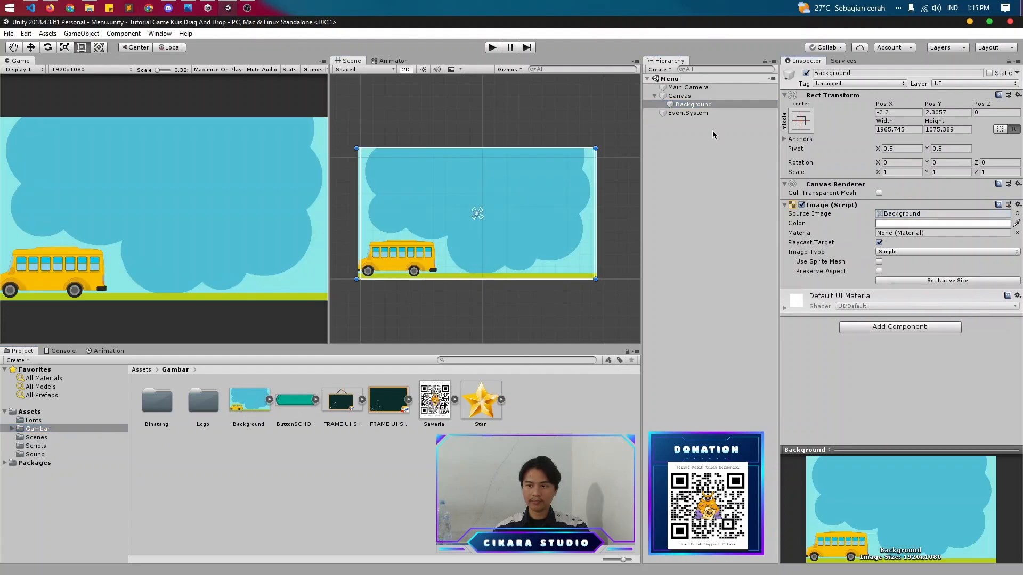
- Add a second UI Image to the Canvas, stretch it to about 1920 by 1075, and save the scene
click(680, 96)
right_click(686, 97)
mouse_move(727, 260)
click(782, 277)
alt+shift+drag(483, 220, 595, 244)
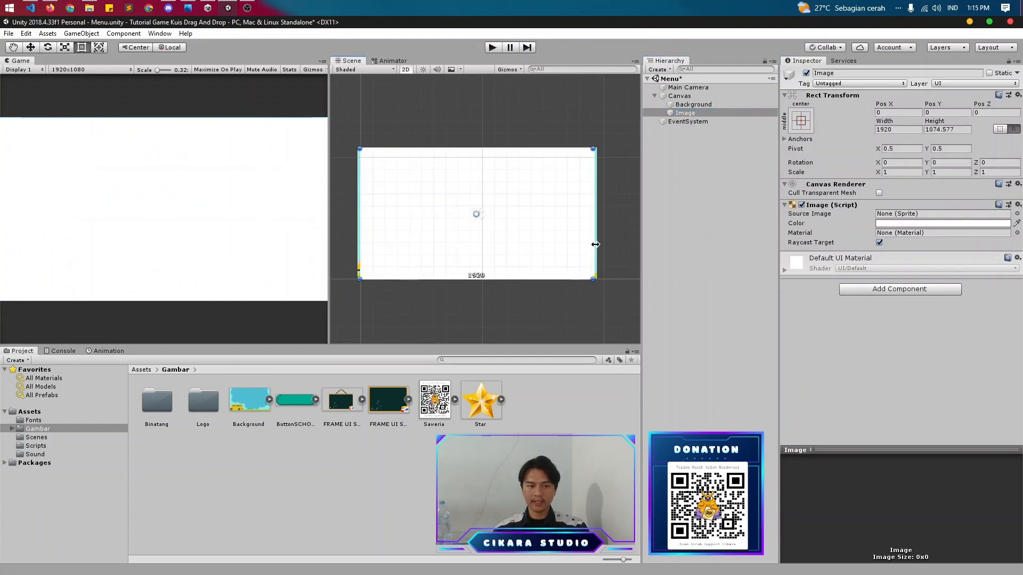
key(ctrl+s)
- Assign the FRAME UI SCHOOL hanging-board sprite to the new image and rename the image as Papan
drag(350, 411, 903, 214)
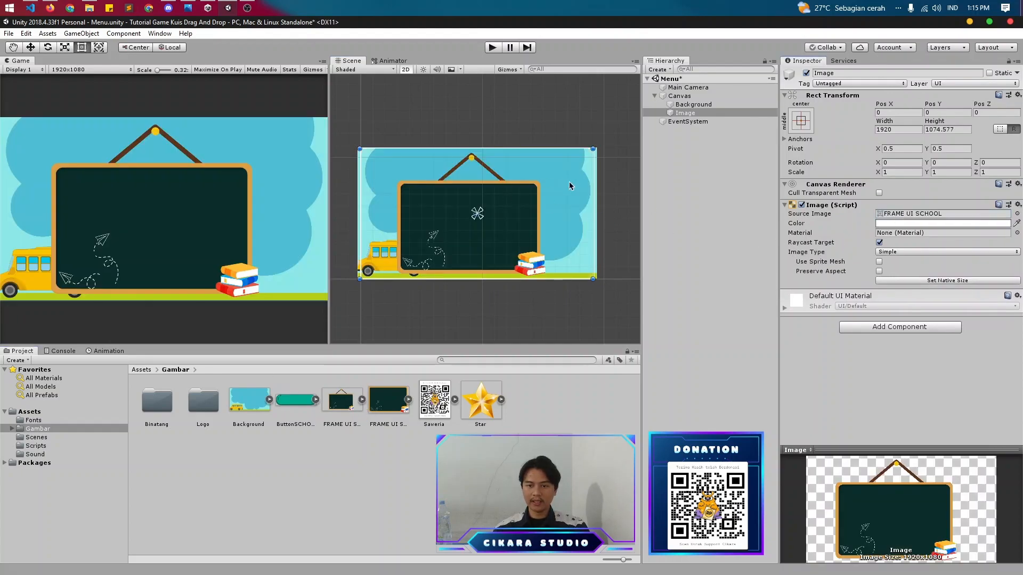
key(ctrl+s)
right_click(690, 113)
click(729, 151)
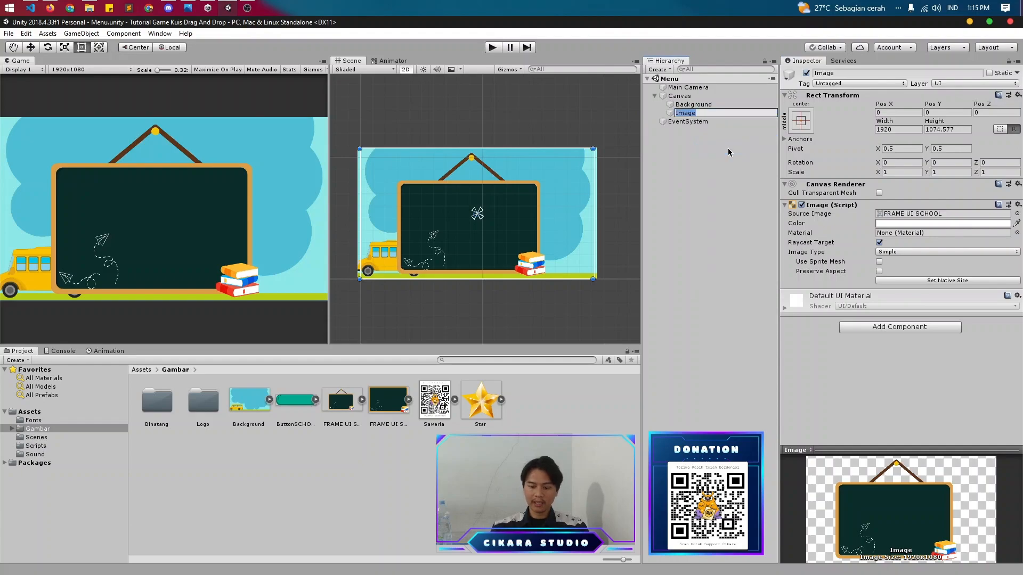
text(Papan)
key(Return)
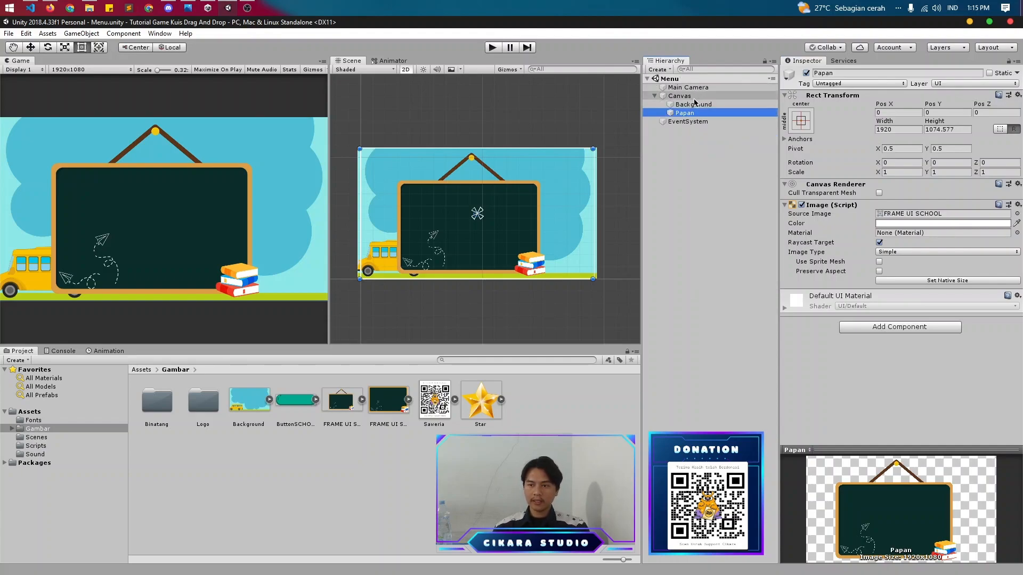
click(692, 98)
right_click(694, 103)
click(692, 270)
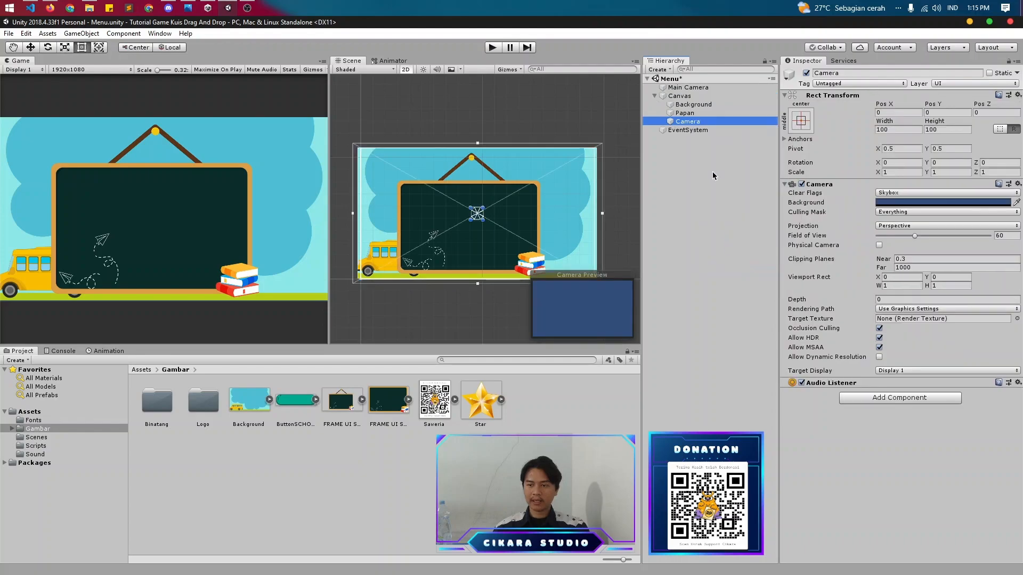
key(ctrl+z)
- Add a UI Text to the Canvas and size it to about 1106 by 87 across the upper part of the board
right_click(692, 97)
mouse_move(714, 257)
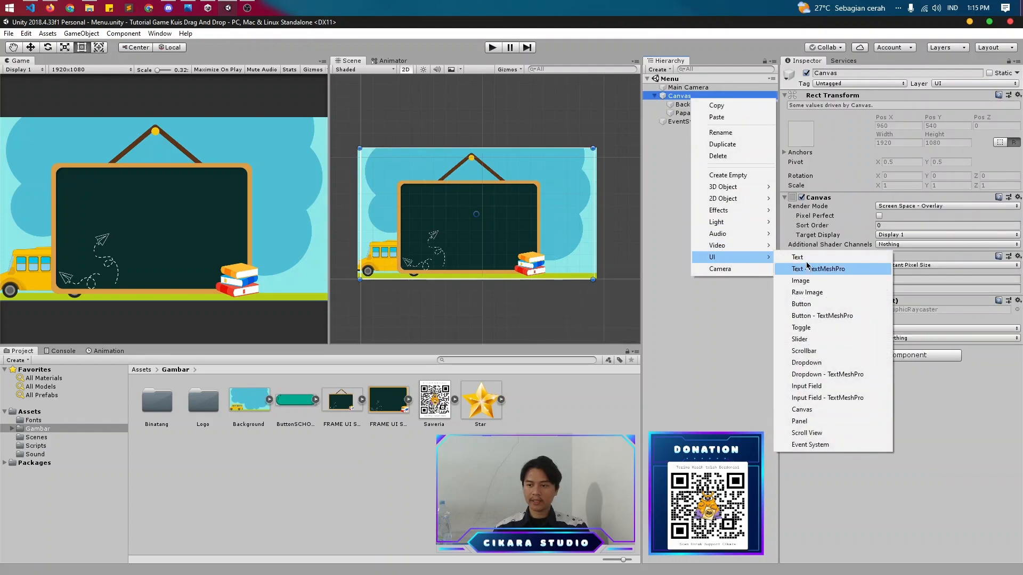
click(802, 258)
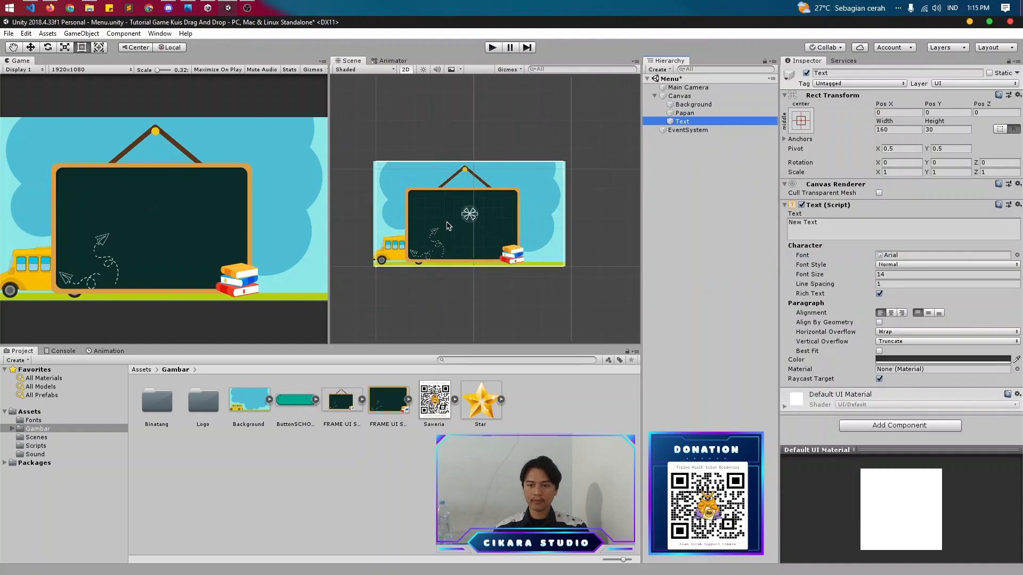
scroll(454, 219, up, 4)
key(w)
drag(474, 179, 474, 156)
key(r)
key(t)
drag(464, 192, 543, 184)
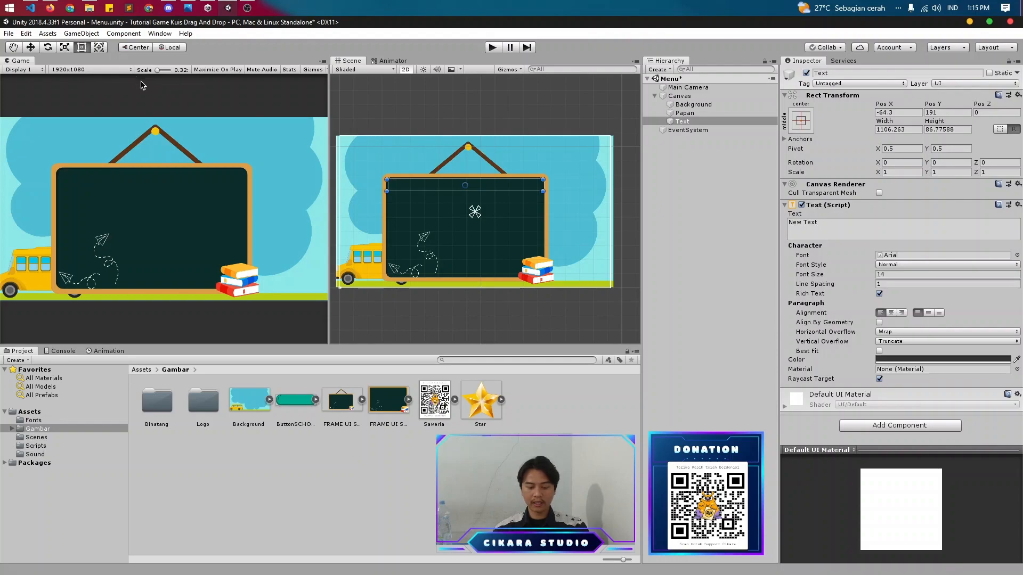
key(q)
key(w)
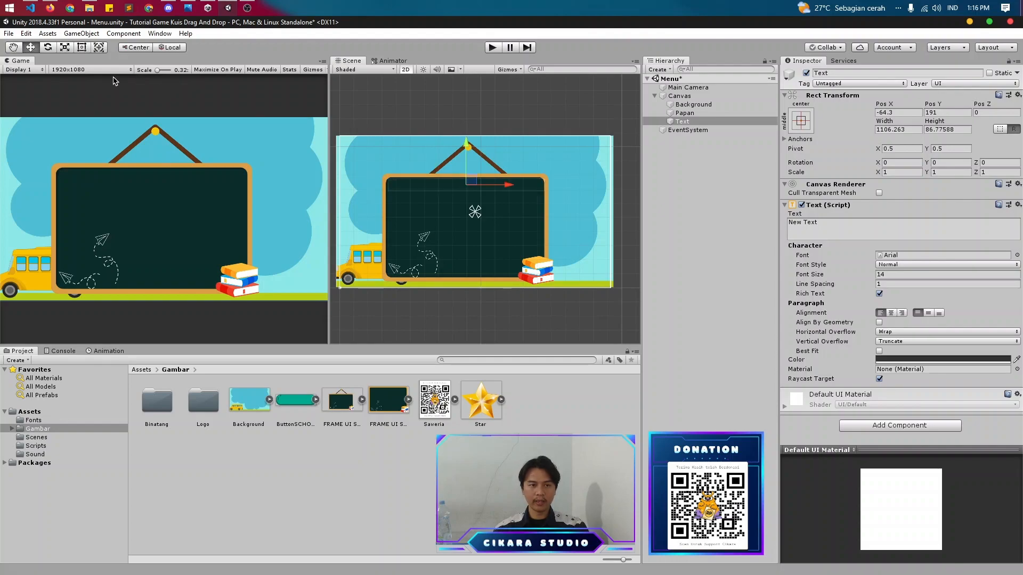
key(e)
key(r)
key(t)
key(y)
key(q)
key(e)
key(r)
key(t)
key(y)
click(83, 51)
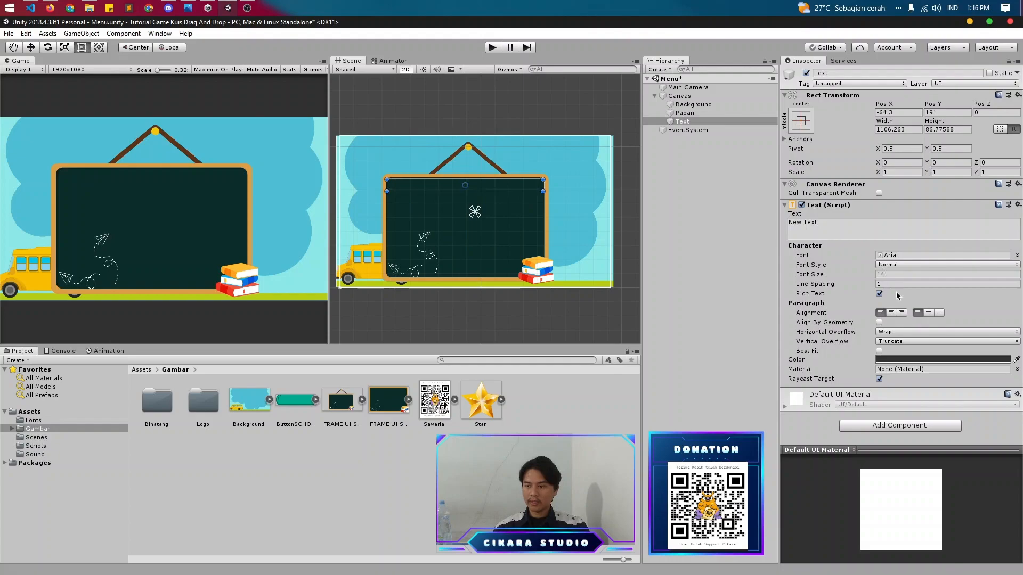
- Set the title text's color to white (FFFFFF) and its font size to 60
click(904, 361)
click(928, 367)
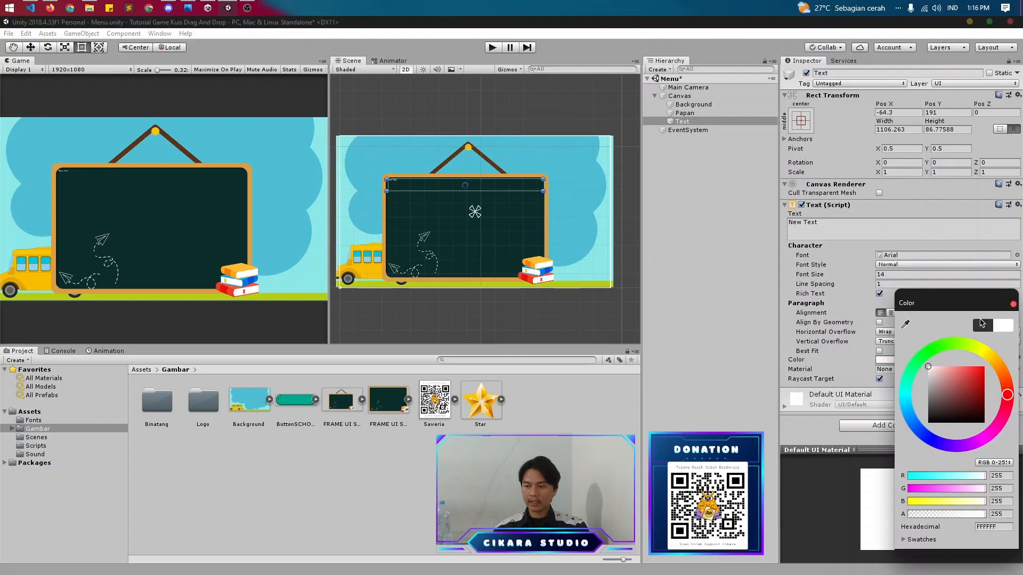
click(1013, 305)
click(891, 273)
text(60)
- Change the title text to "Game Kuis Versi Drag and Drop" and center it horizontally and vertically
click(835, 231)
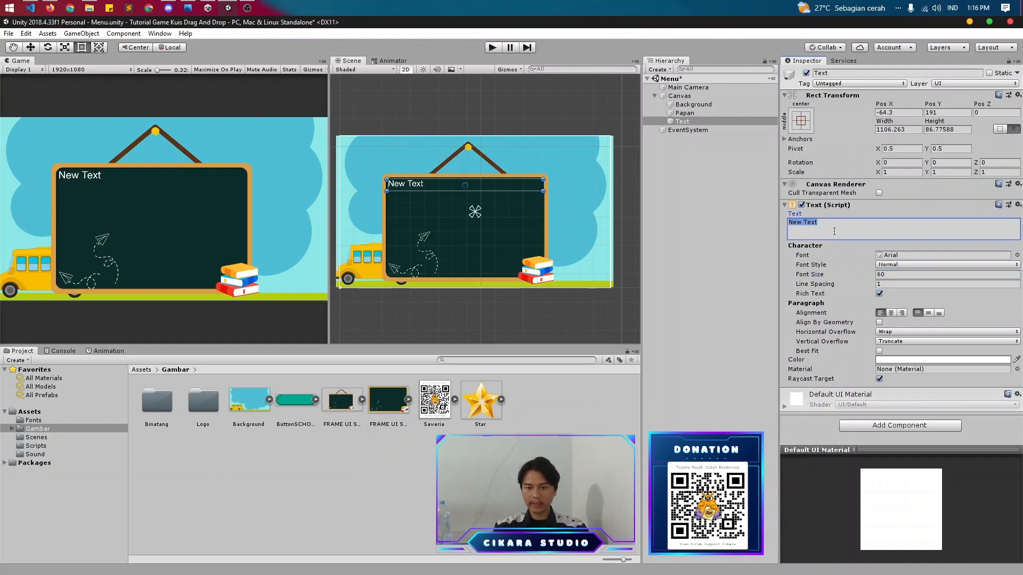
text(Game Kuis Ve)
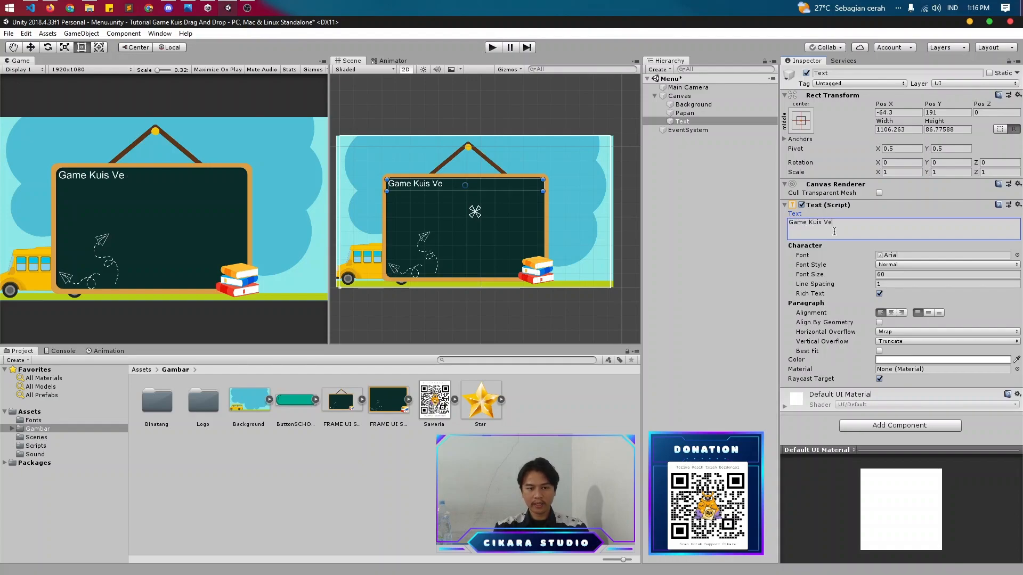
text(rsi Drag and Drop)
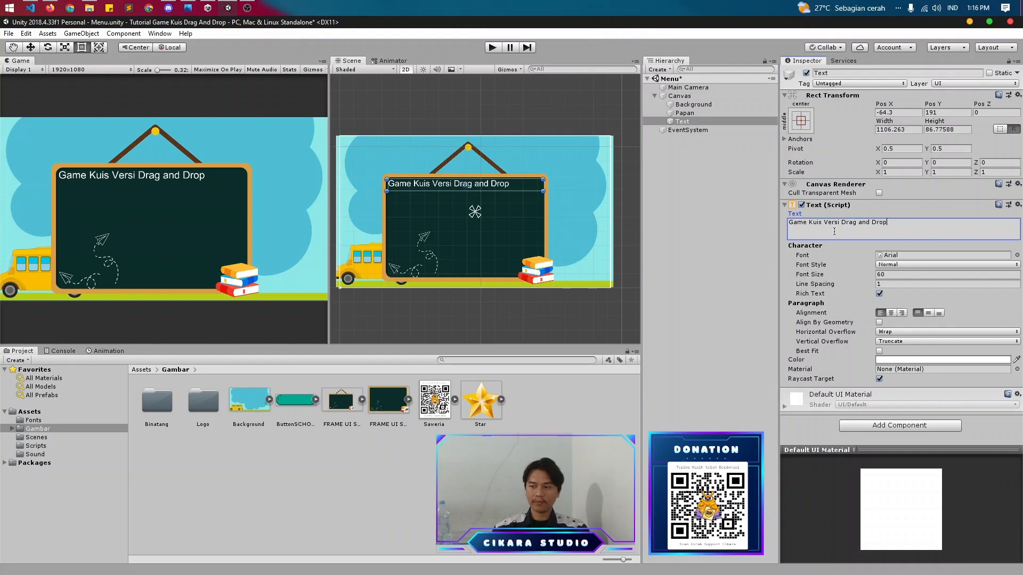
click(890, 314)
click(928, 313)
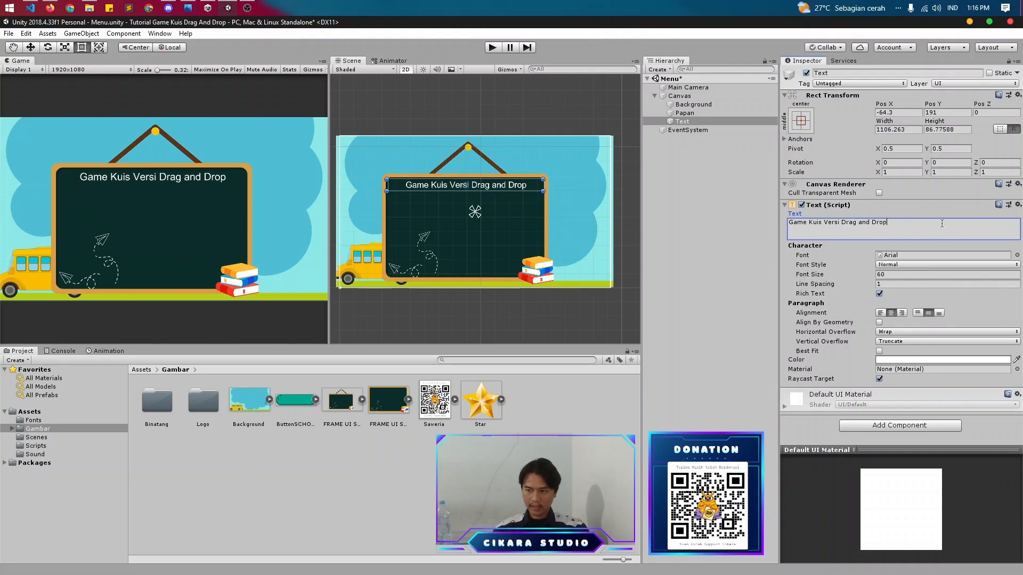
- Set the title text's font to Roboto-Black and save the scene
click(1018, 206)
click(894, 214)
click(1016, 255)
scroll(948, 293, down, 2)
double_click(976, 240)
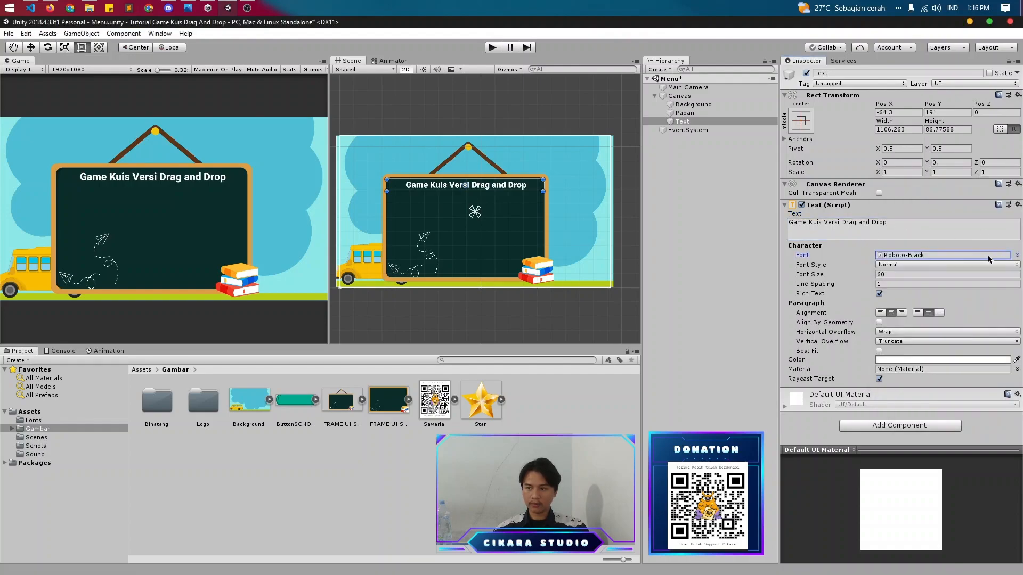
key(ctrl+s)
- Add another UI Image to the Canvas and assign it the green ButtonSCHOOLPNG_0159_Layer-5 sprite
click(678, 96)
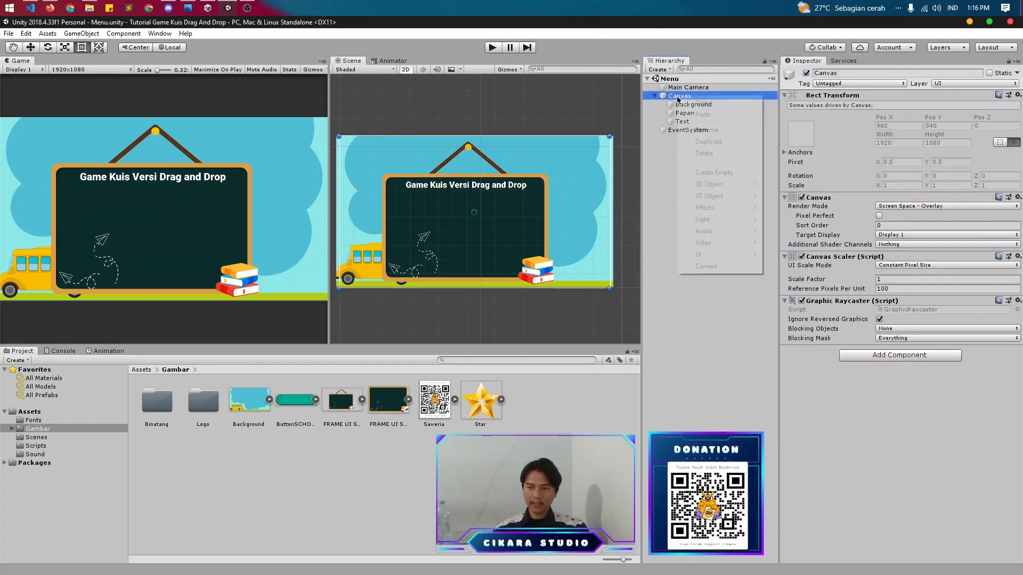
right_click(678, 96)
mouse_move(714, 255)
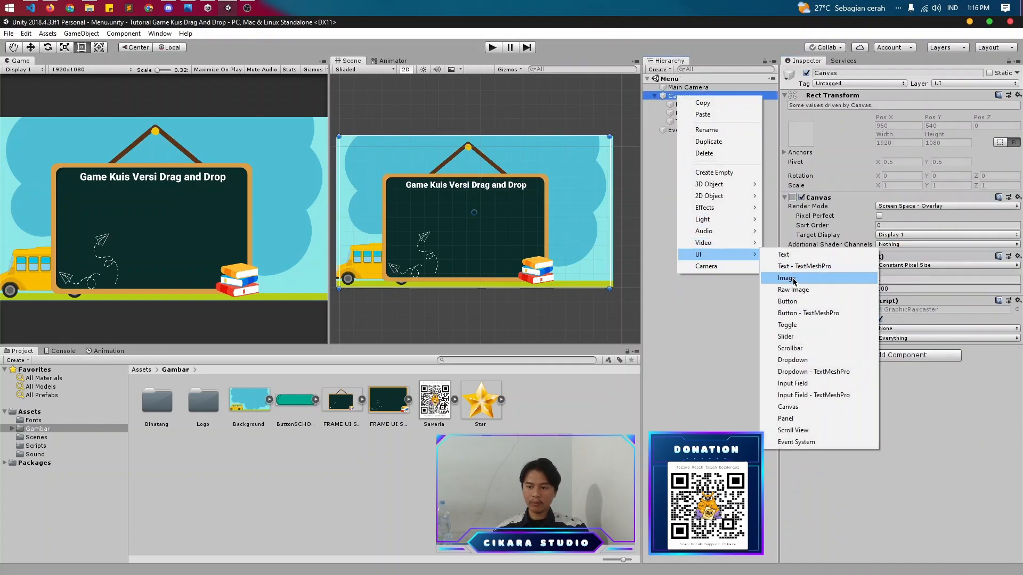
click(787, 278)
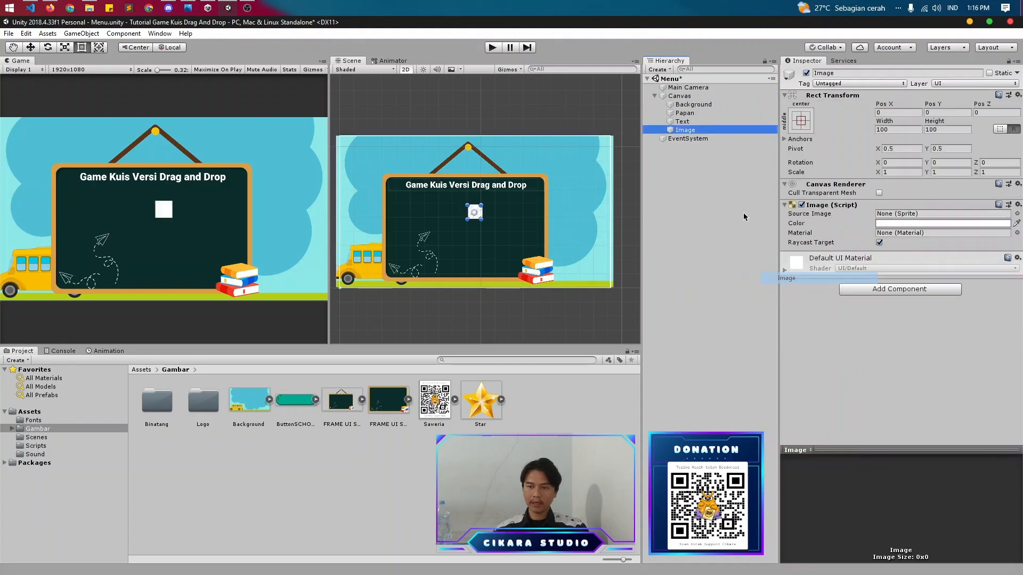
double_click(685, 130)
drag(296, 399, 943, 214)
- Set the button image's width to 942 and height to 248
click(882, 130)
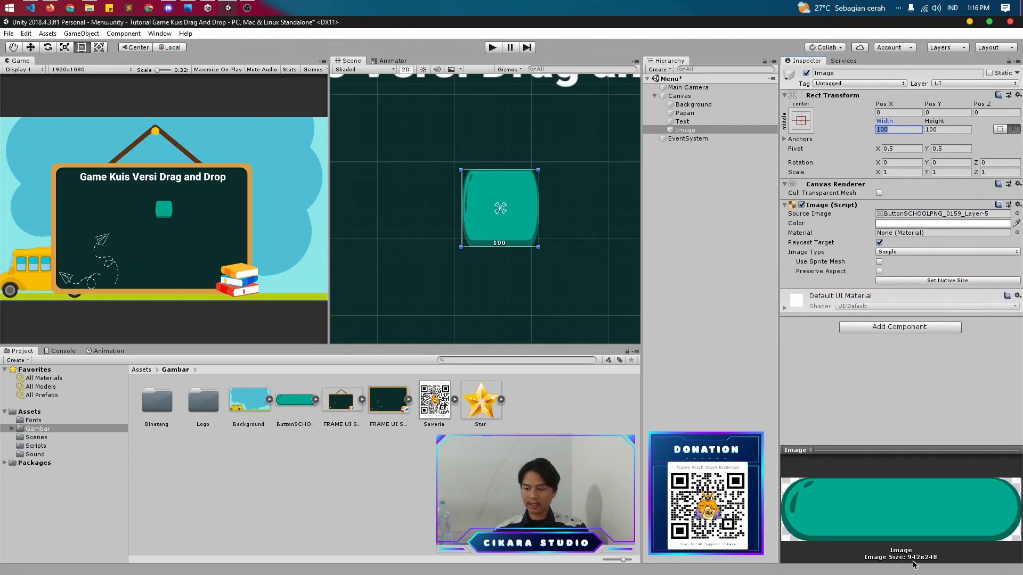
text(942)
key(Tab)
text(248)
scroll(527, 247, down, 5)
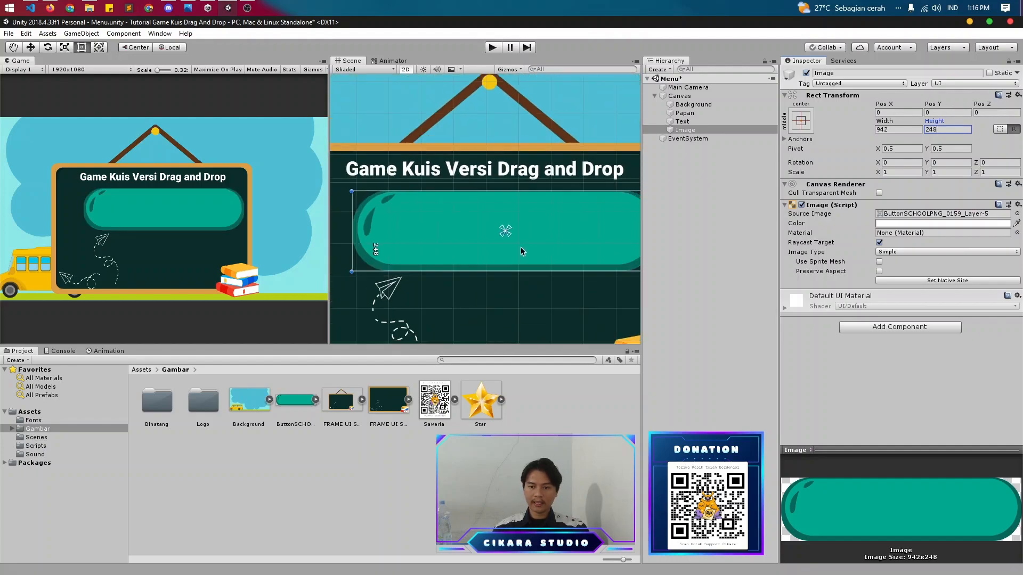
- Shrink the button image proportionally to about 401 by 106 and center it on the board at Pos X -69
scroll(527, 247, down, 2)
middle_drag(526, 248, 512, 246)
alt+drag(596, 262, 537, 234)
key(w)
key(t)
key(w)
scroll(509, 237, down, 2)
scroll(510, 238, down, 1)
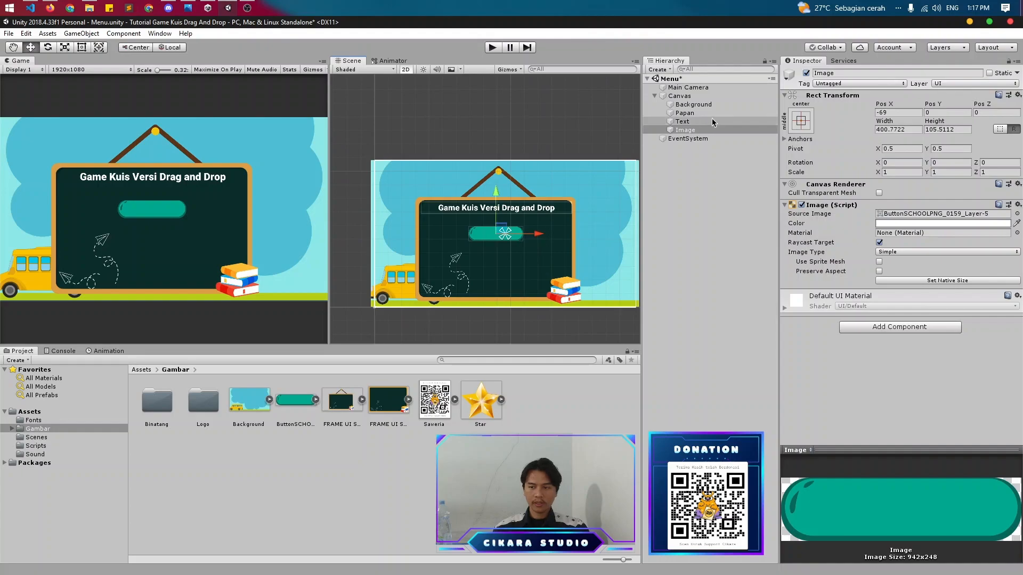
- Rename the button image as Button_Mulai
right_click(693, 130)
click(718, 168)
text(Button_Mulai)
key(Return)
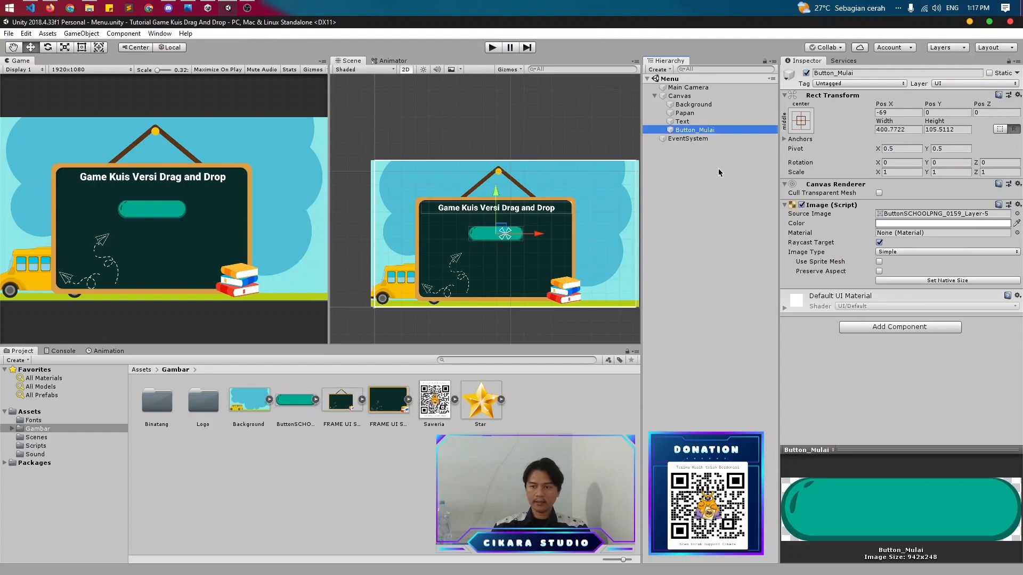
- Add a UI Text as a child of Button_Mulai with the text "Mulai"
right_click(709, 130)
mouse_move(746, 284)
click(816, 290)
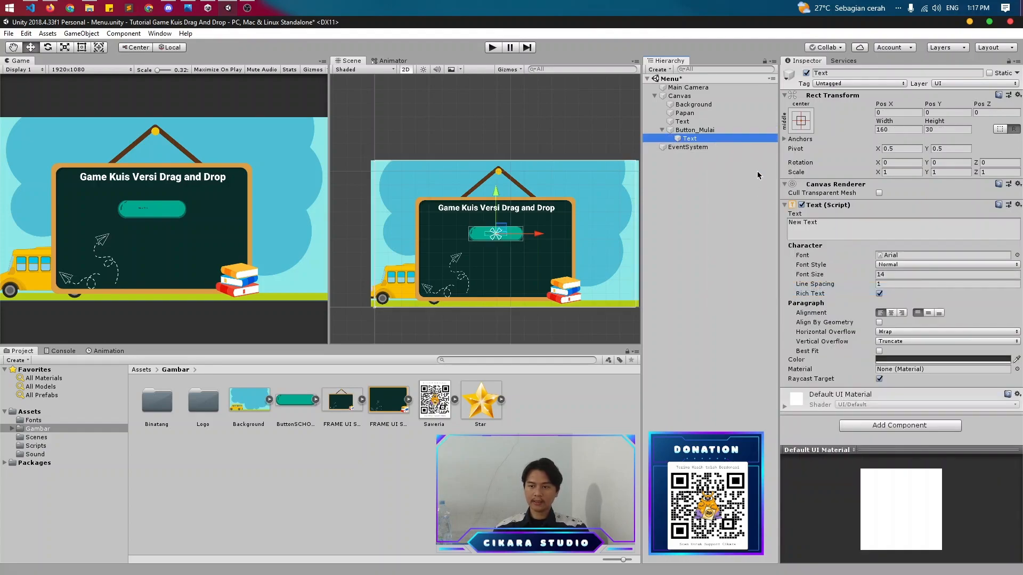
click(855, 226)
text(Mulai)
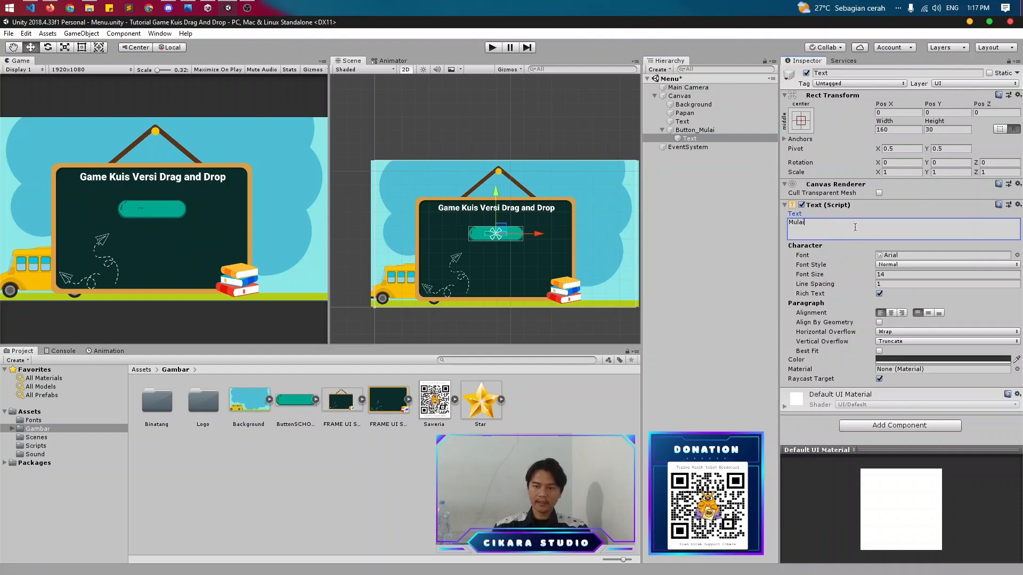
- Stretch the Mulai text box to fill the whole button, about 401 by 106
double_click(689, 138)
scroll(527, 229, down, 4)
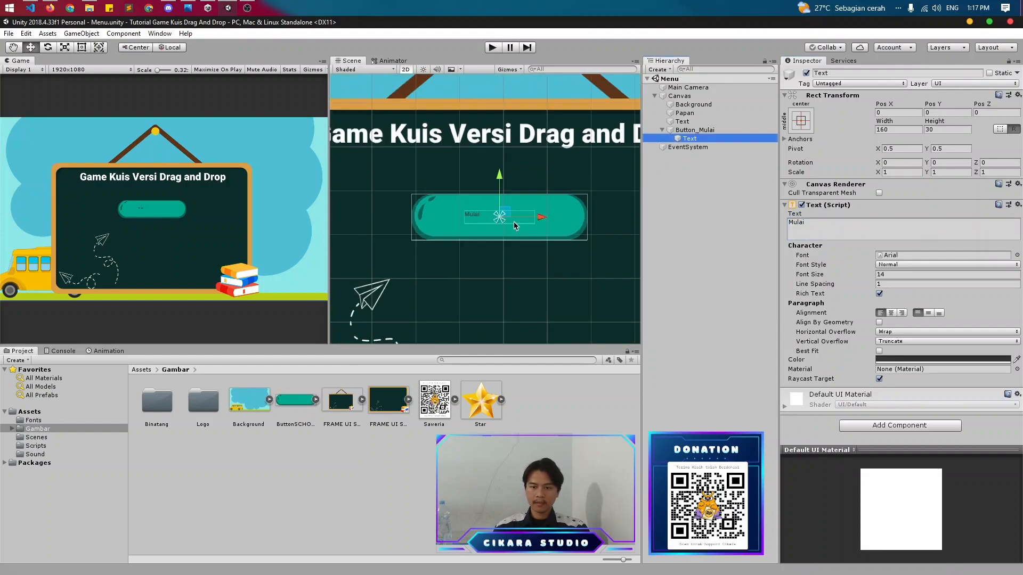
key(t)
drag(531, 226, 580, 240)
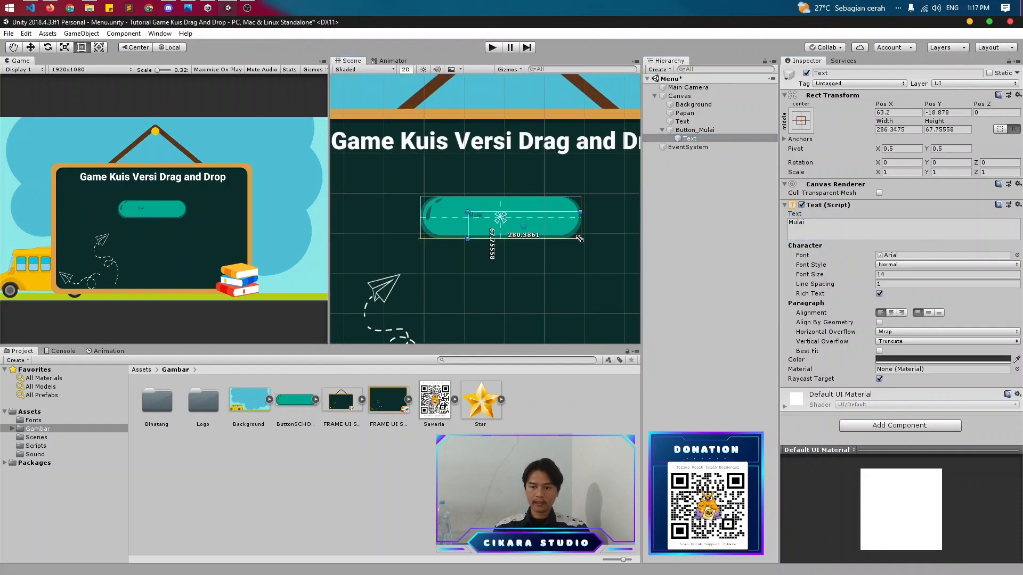
drag(468, 212, 420, 197)
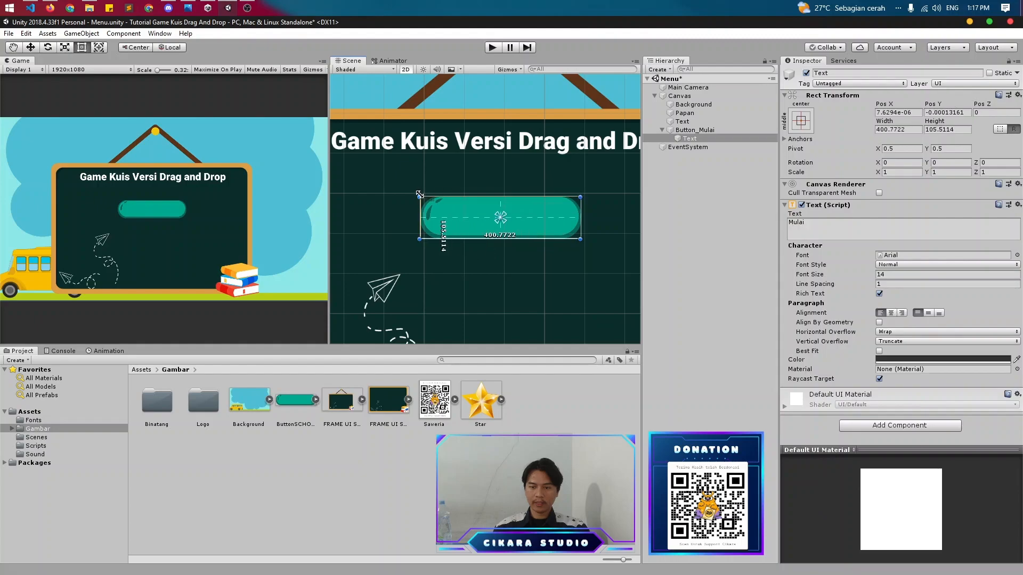
- Set the Mulai text's color to white (FFFFFF) and its font size to 60
click(904, 360)
drag(940, 378, 928, 367)
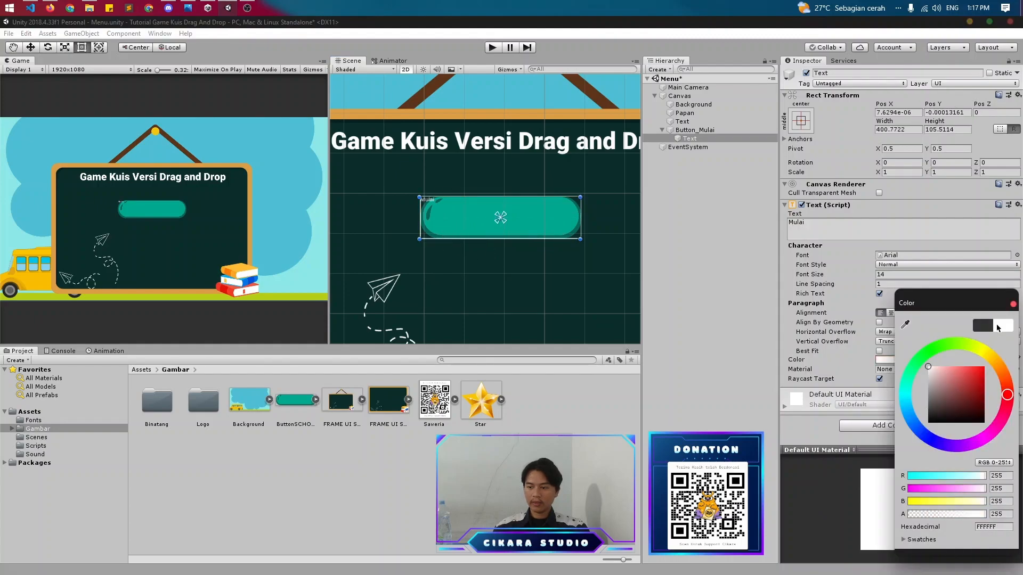
click(1014, 306)
click(883, 276)
text(60)
- Set the Mulai text's font to Roboto-Bold and center it horizontally and vertically within the button
click(1017, 255)
click(976, 237)
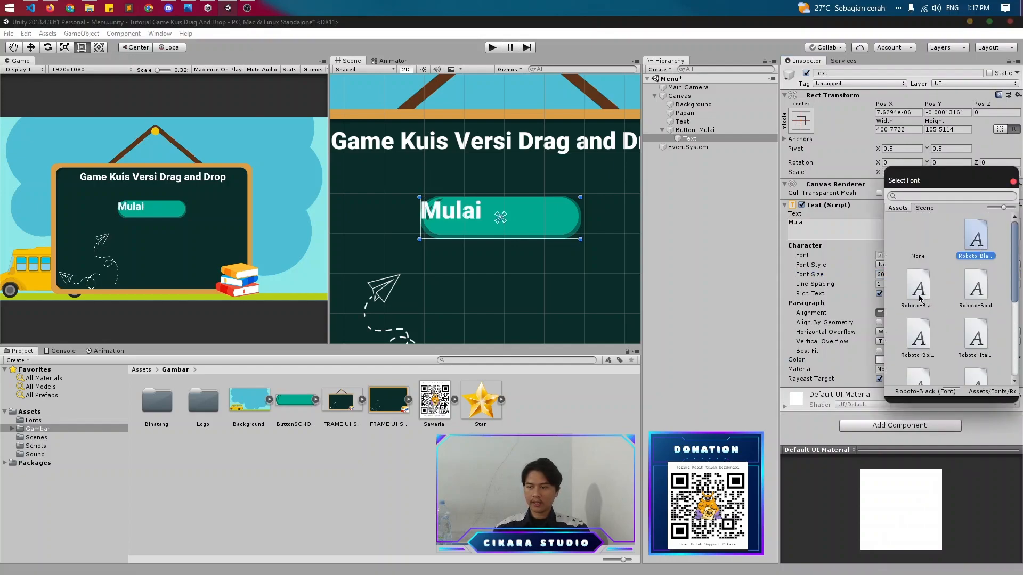
click(919, 290)
click(980, 293)
double_click(982, 299)
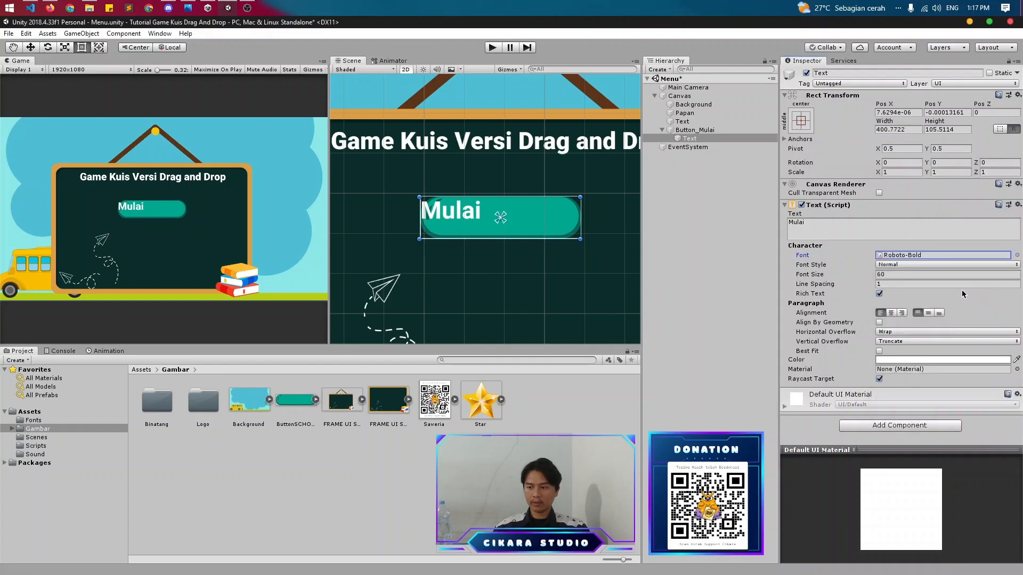
click(891, 313)
click(928, 313)
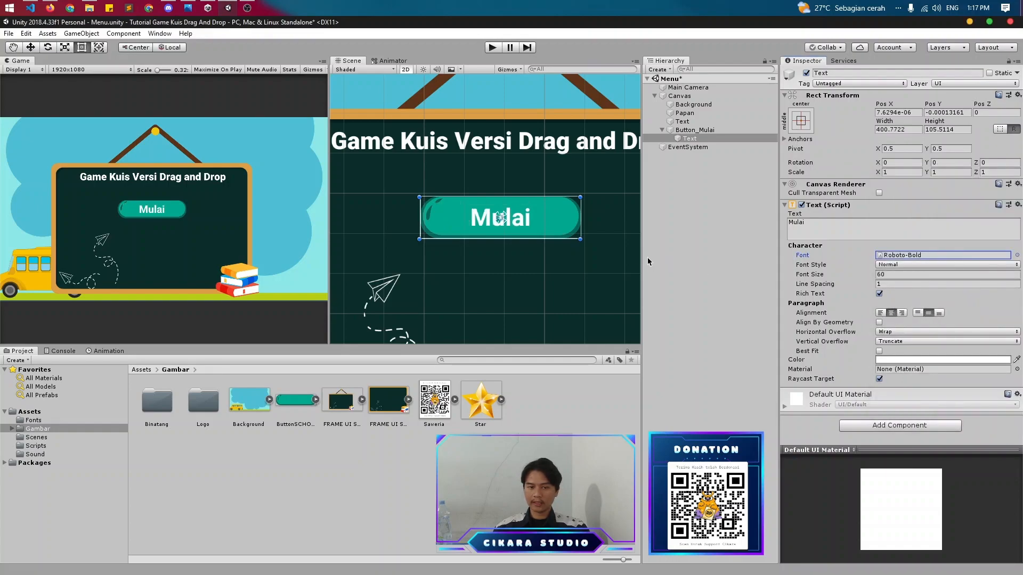
- Add a Button component to Button_Mulai and give it an empty On Click entry
click(702, 131)
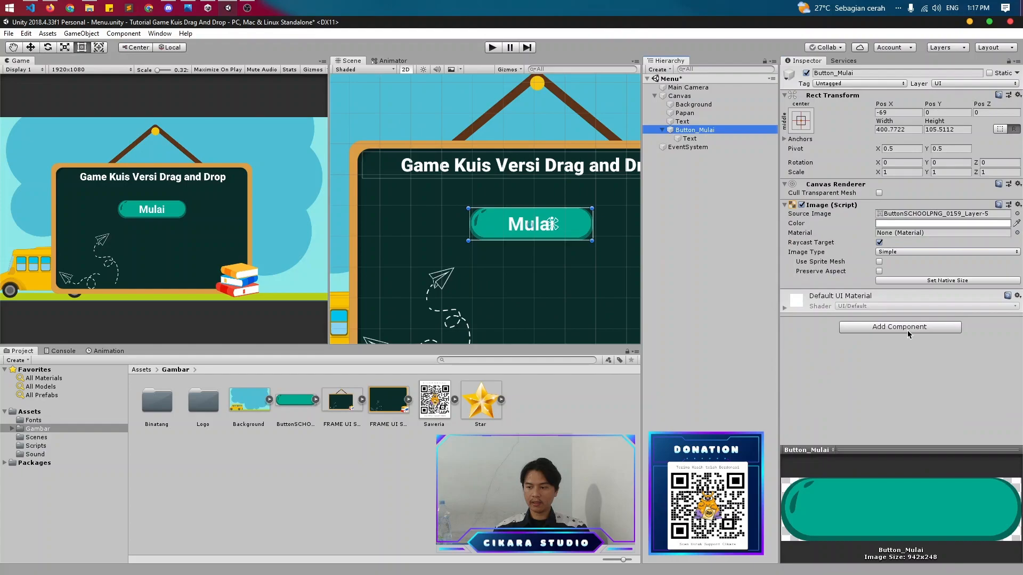
click(907, 326)
text(but)
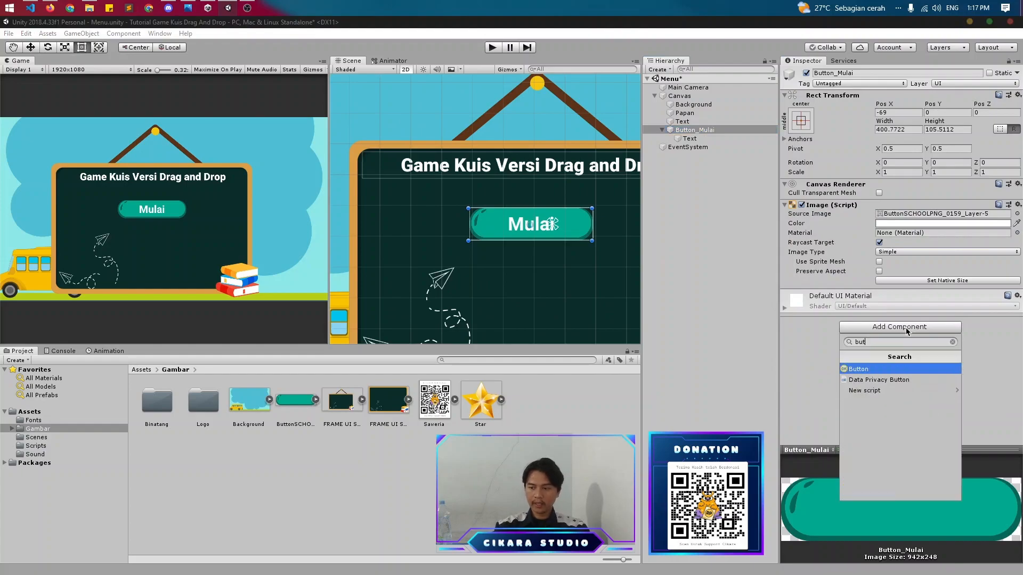
text(t)
key(Return)
scroll(936, 342, down, 3)
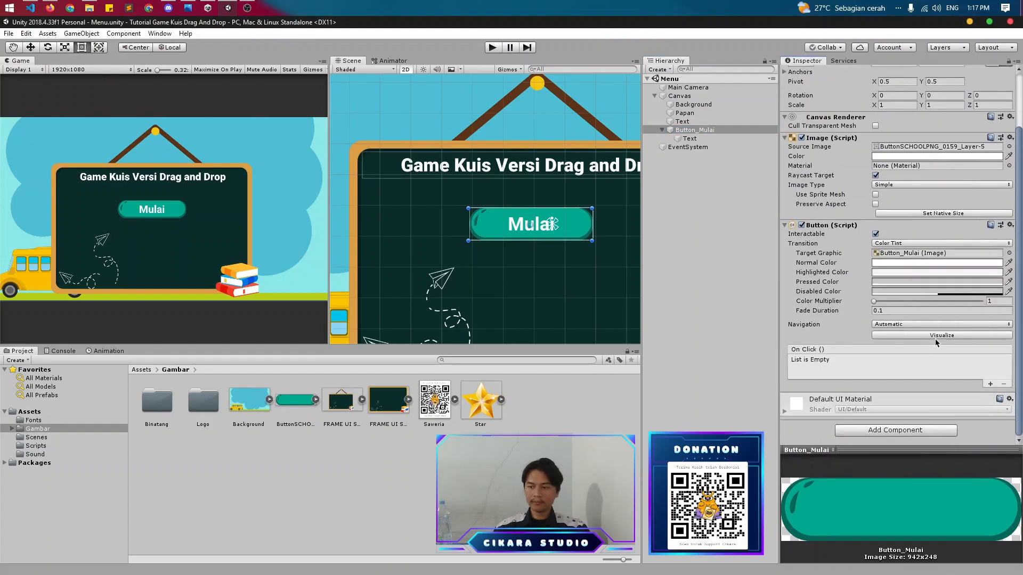
click(990, 384)
- Duplicate Button_Mulai and move the copy straight down below the original, to a Pos Y of about -151
click(695, 131)
key(Left)
click(697, 138)
click(693, 131)
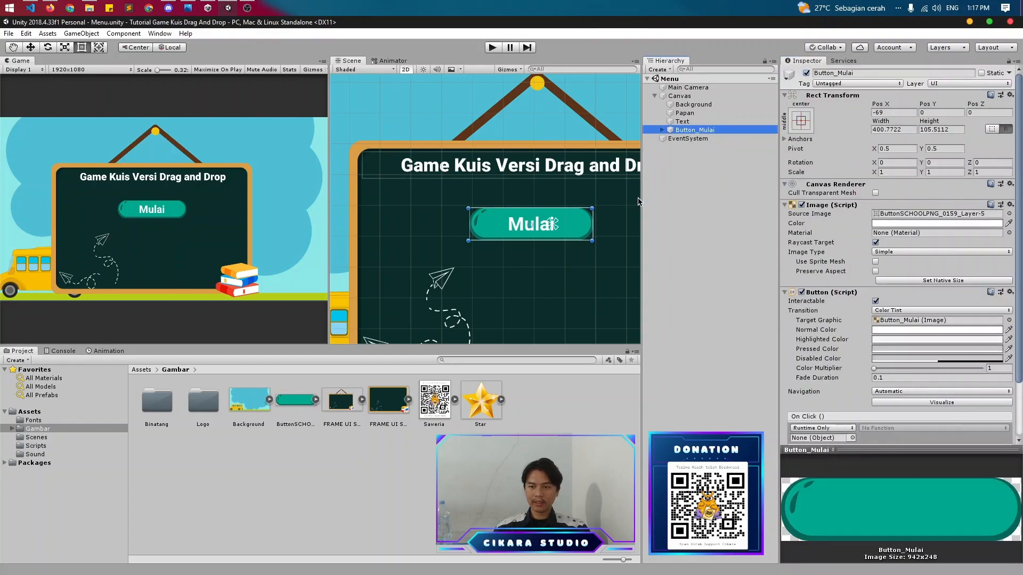
key(ctrl+d)
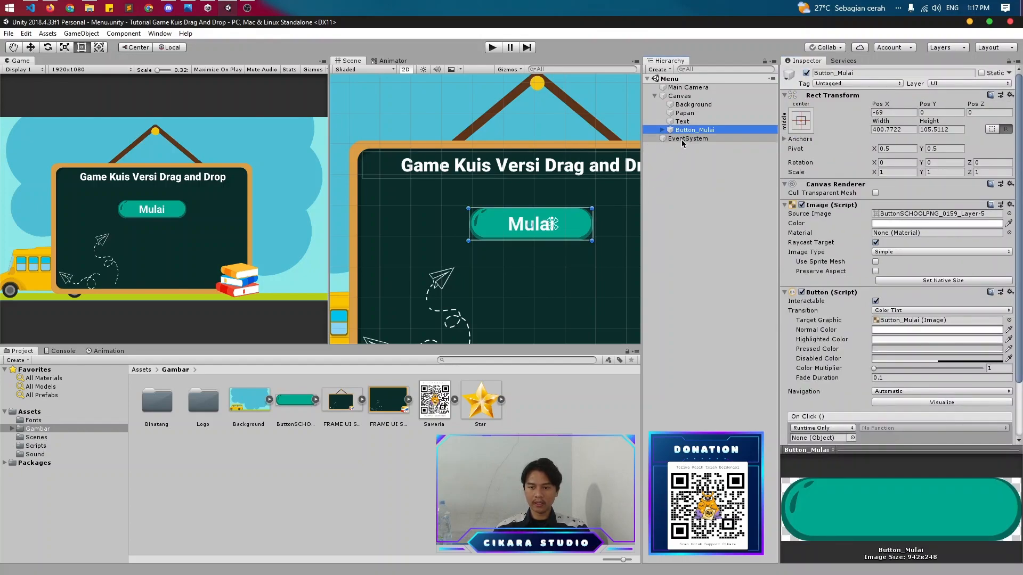
click(681, 139)
click(32, 49)
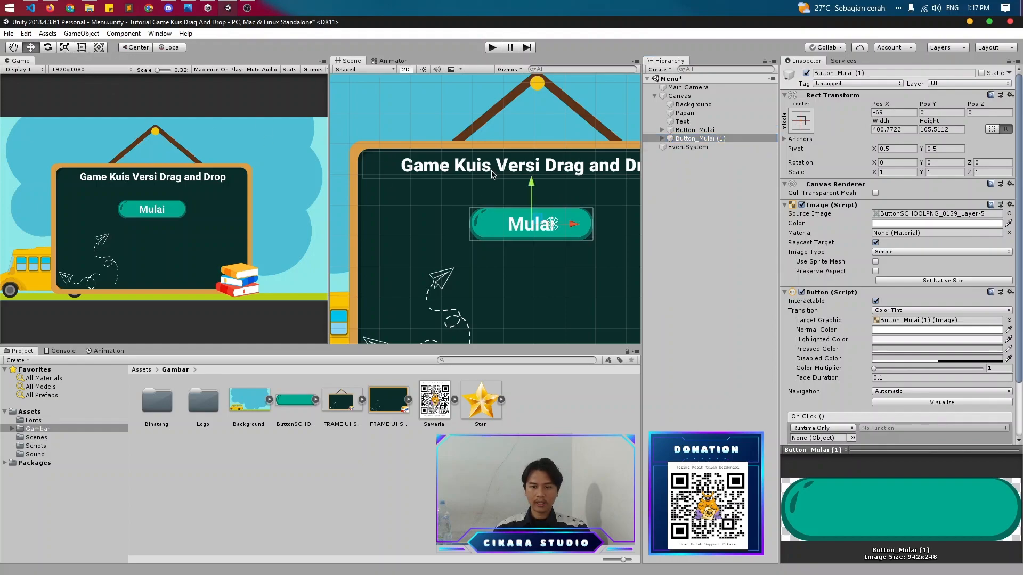
drag(542, 192, 543, 238)
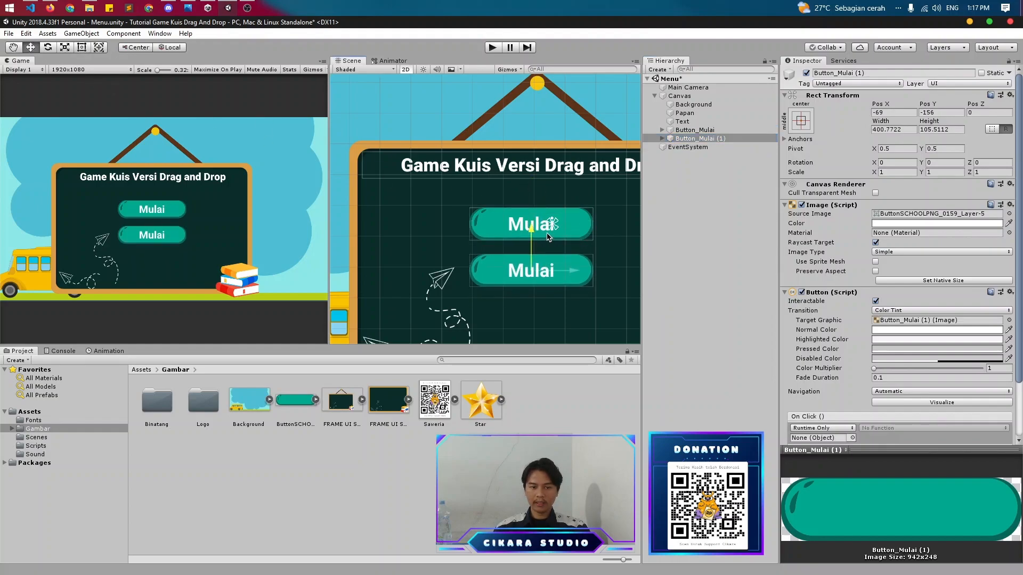
- Rename the duplicated button to Button_Tentang and save the scene
click(662, 139)
right_click(696, 139)
click(736, 171)
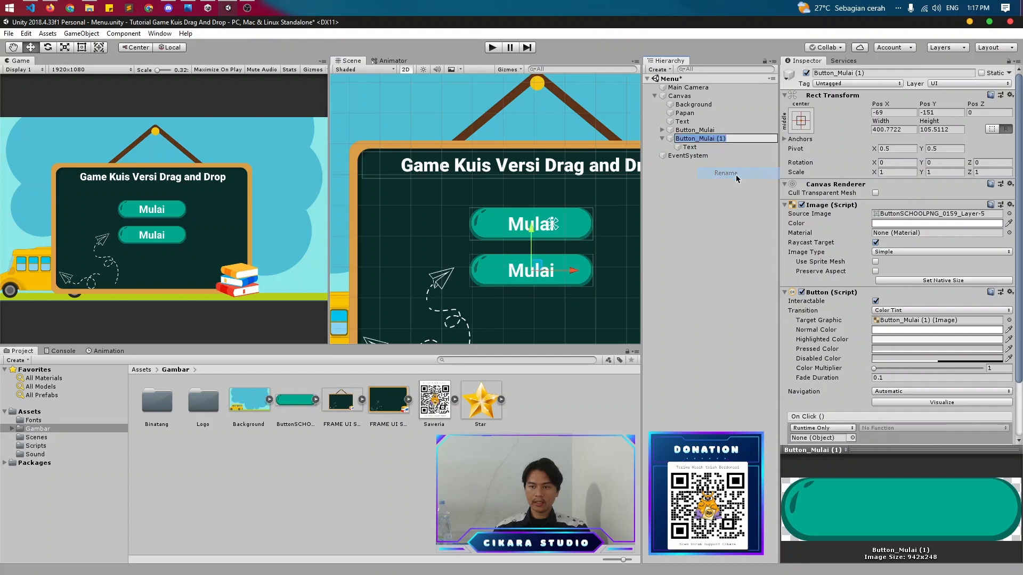
key(shift+Left)
key(shift+Left)
key(shift+Left)
key(shift+Left)
key(shift+Left)
key(shift+Left)
key(shift+Left)
key(shift+Left)
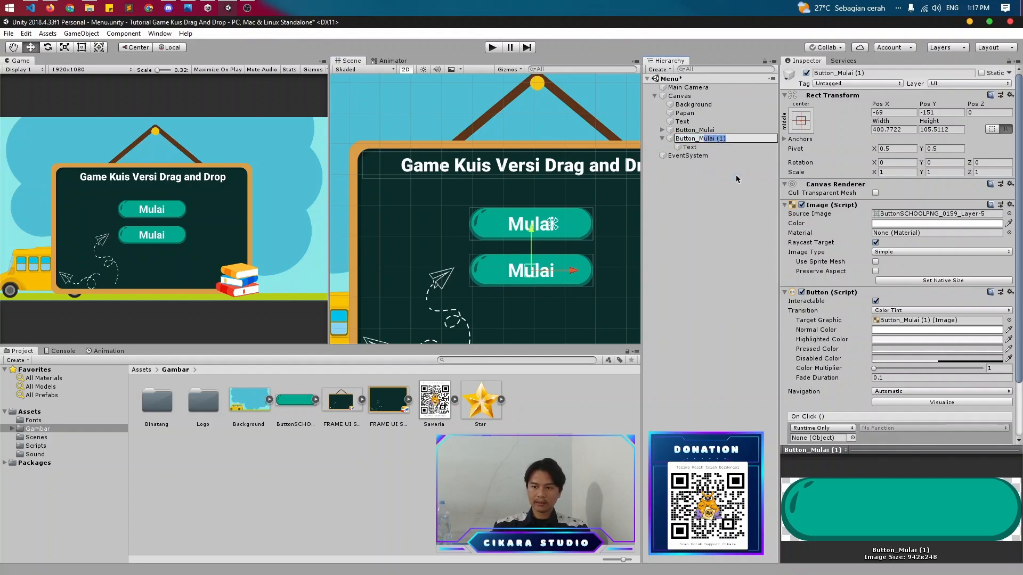
key(shift+Left)
text(Tentang)
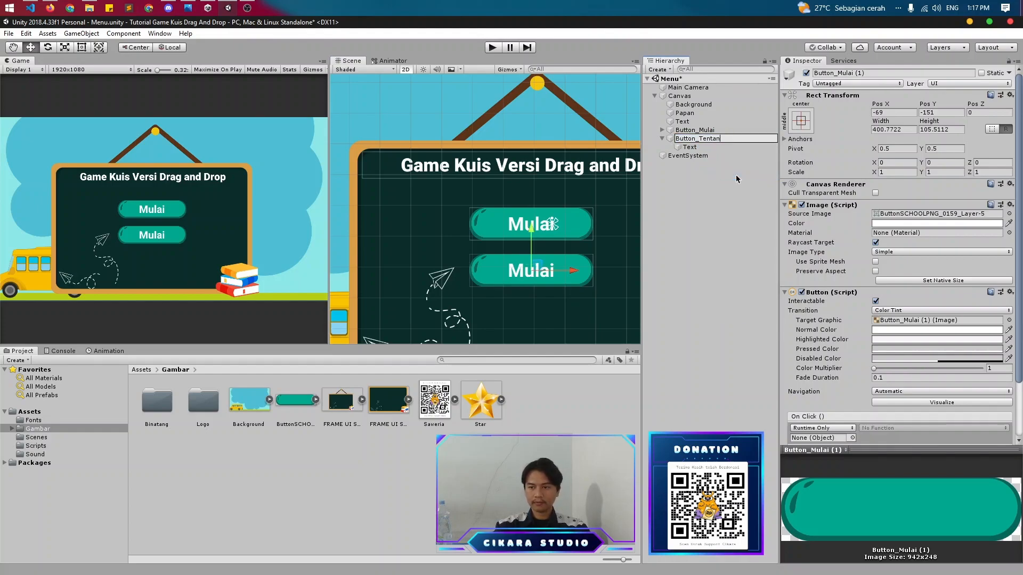
key(Return)
key(ctrl+s)
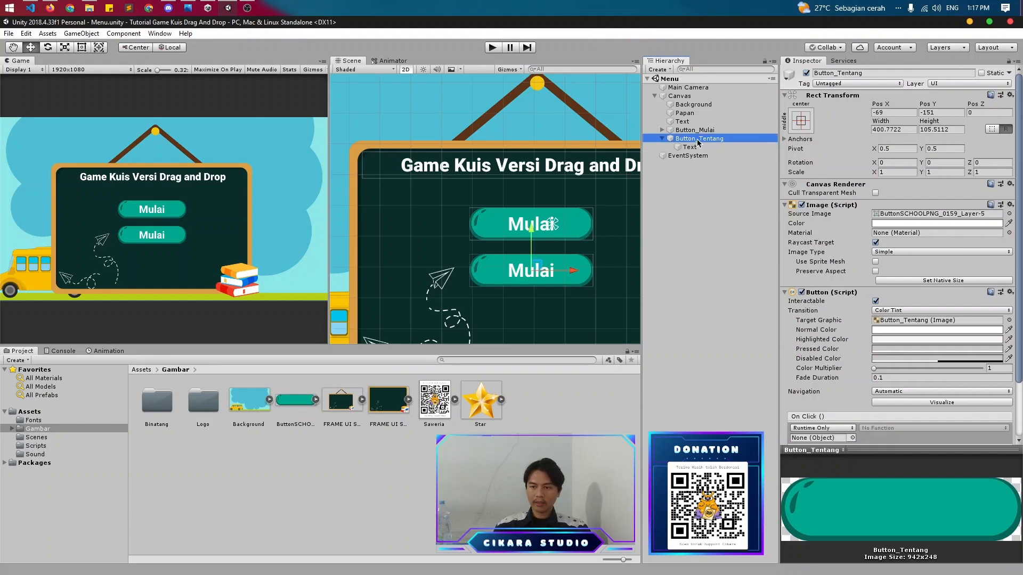
- Duplicate Button_Tentang and move the copy down as the third button, at a Pos Y of about -305
key(ctrl+d)
drag(531, 234, 529, 283)
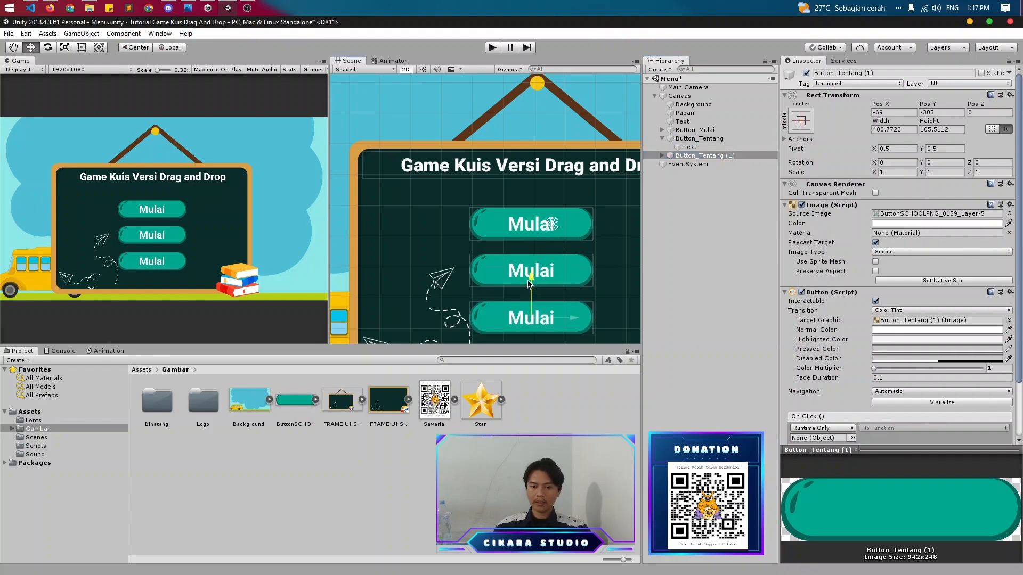
click(662, 155)
- Rename the third button to Button_Keluar
click(689, 164)
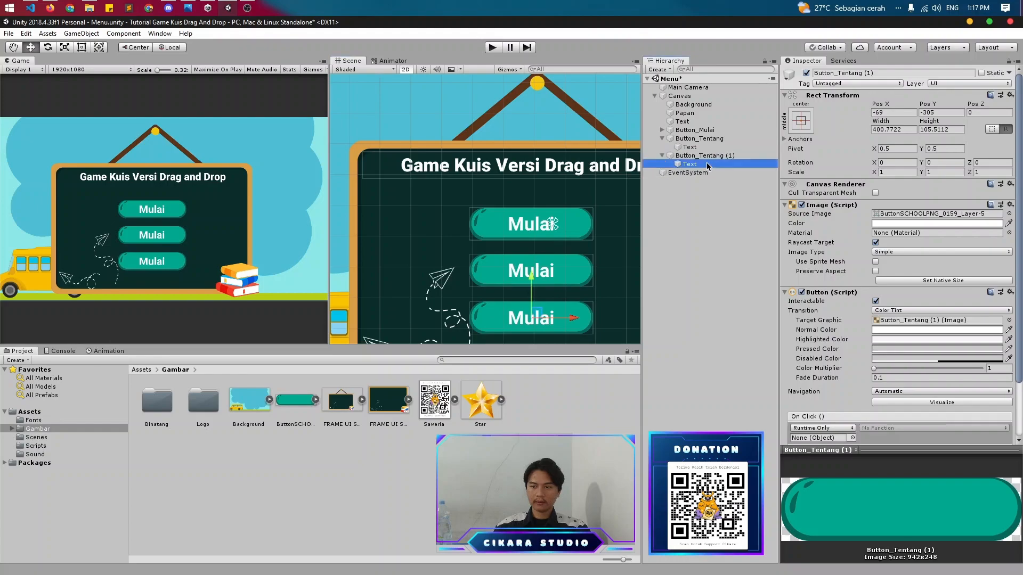
click(708, 156)
click(699, 156)
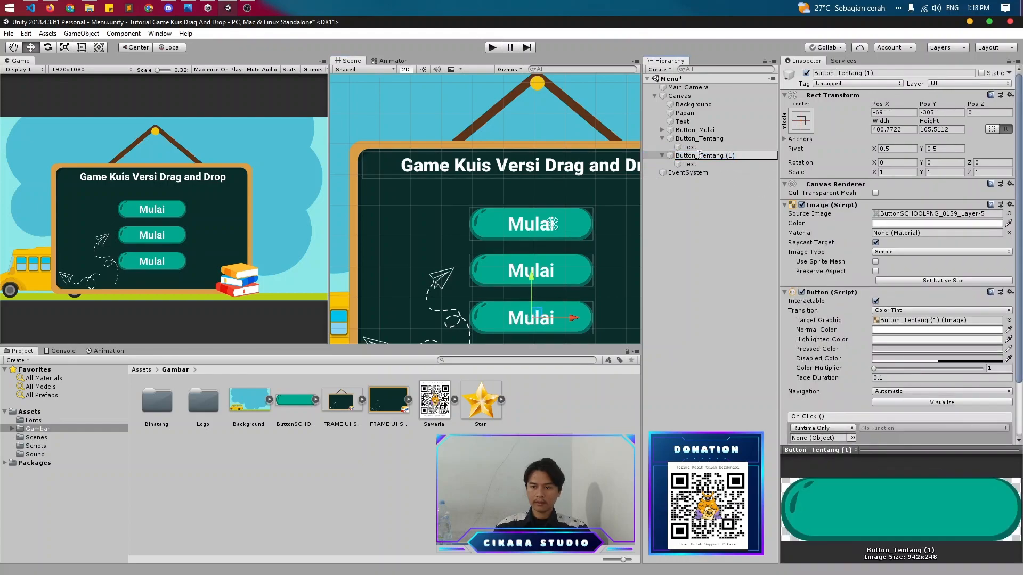
drag(700, 155, 749, 161)
text(Keluar)
key(Return)
right_click(745, 157)
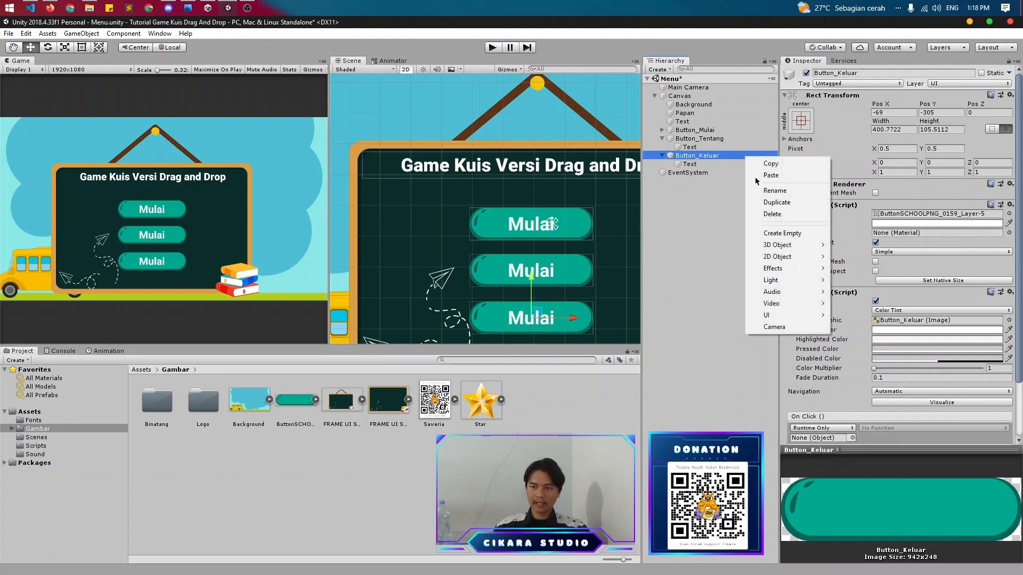
click(714, 156)
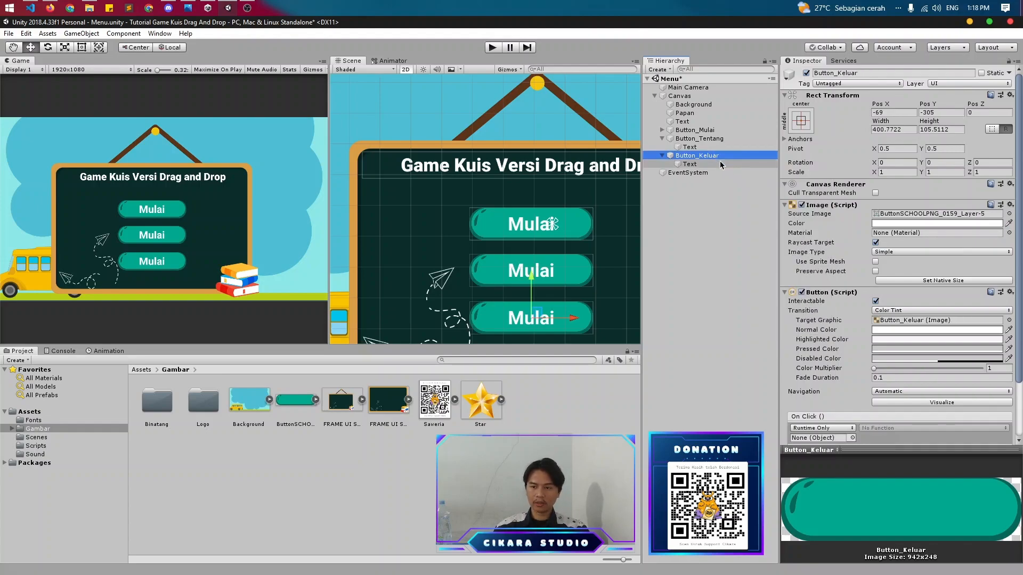
click(725, 163)
click(726, 155)
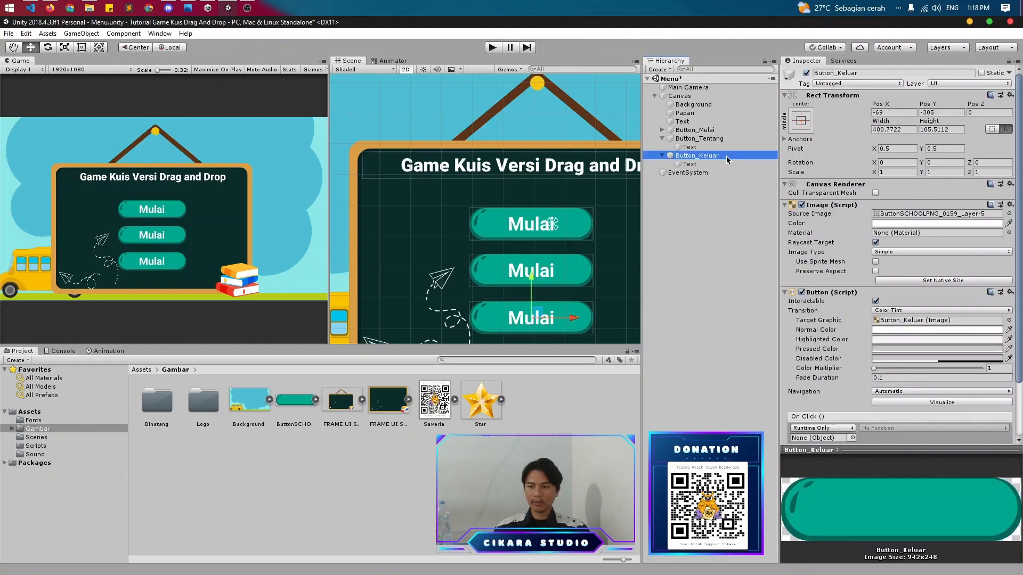
click(727, 162)
click(725, 156)
right_click(702, 194)
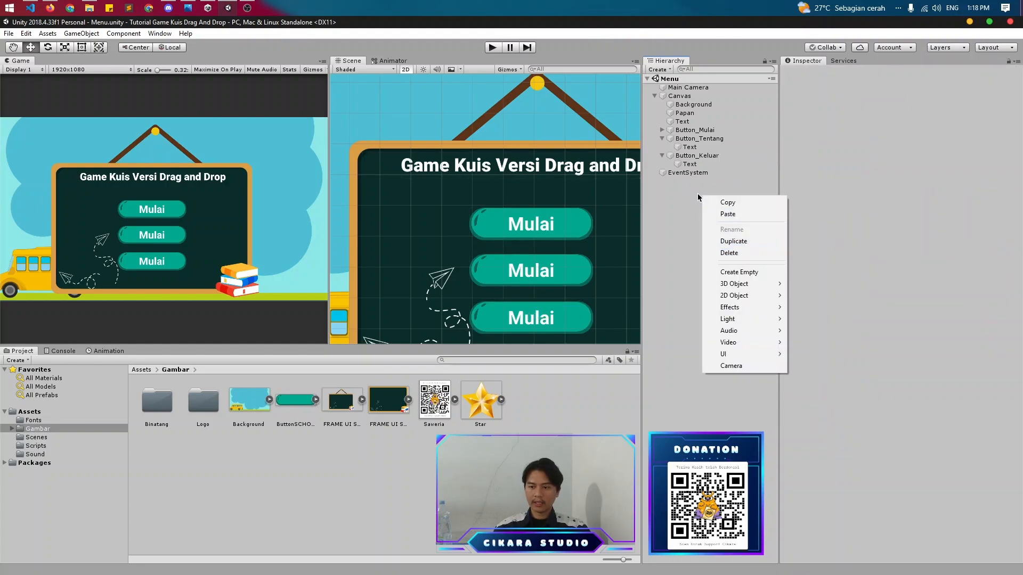
click(697, 169)
- Add a UI Image to the Canvas and stretch it over the whole menu, about 1920 by 1073
right_click(682, 96)
mouse_move(741, 256)
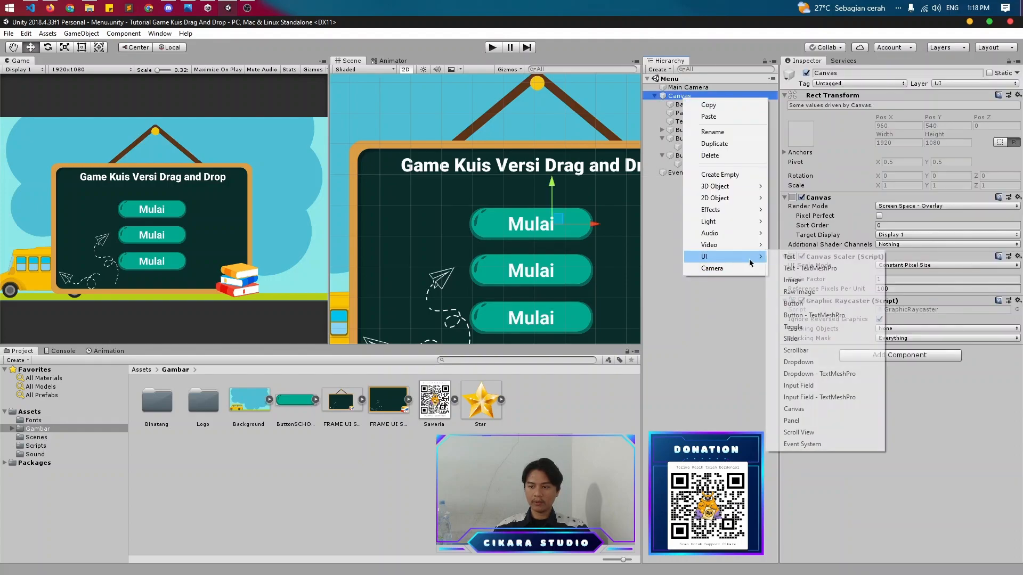
click(807, 284)
scroll(554, 222, down, 5)
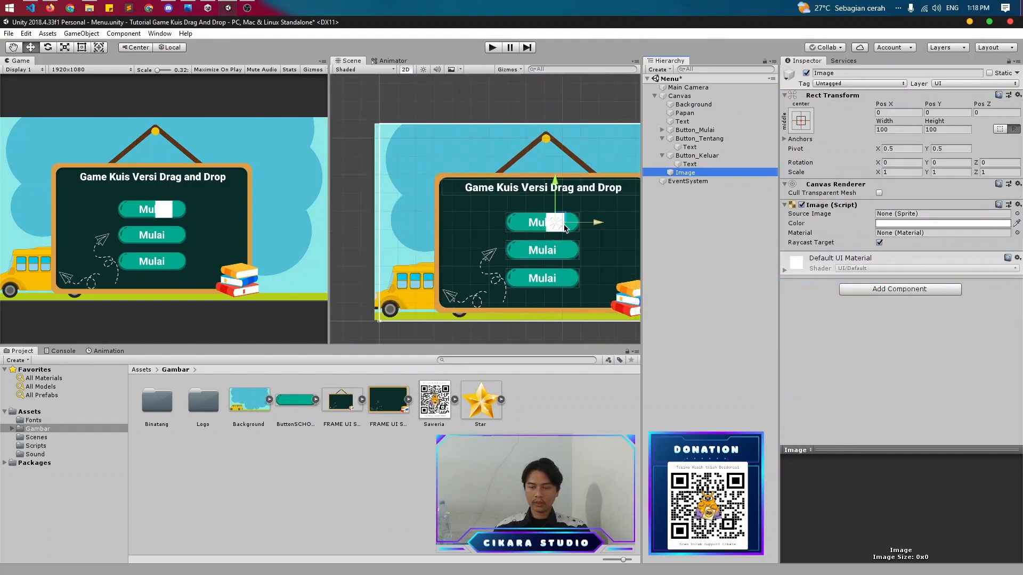
key(t)
drag(535, 216, 410, 148)
drag(500, 228, 515, 291)
scroll(554, 243, down, 5)
middle_drag(554, 243, 500, 252)
drag(494, 258, 592, 259)
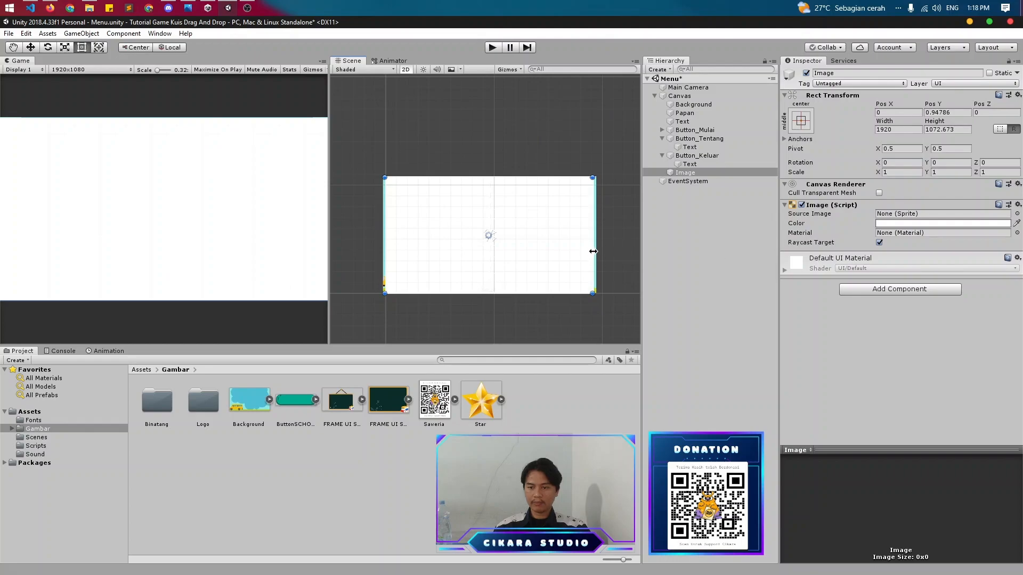
- Set the new full-screen image's color to black (000000)
click(891, 223)
drag(949, 376, 928, 423)
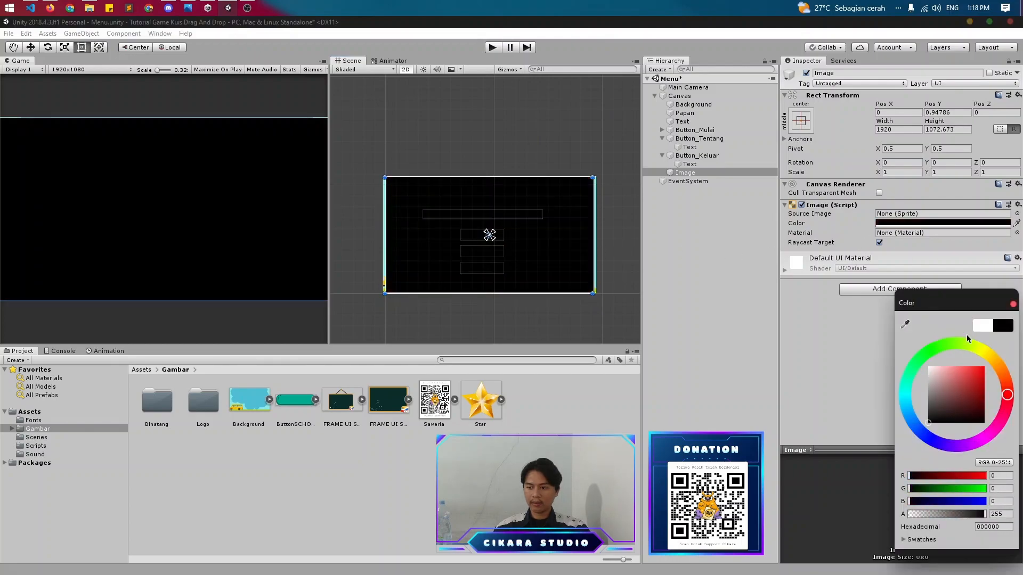
click(1012, 305)
- Rename the black image to POPUP_Keluar
right_click(691, 173)
click(730, 206)
text(POPUP_)
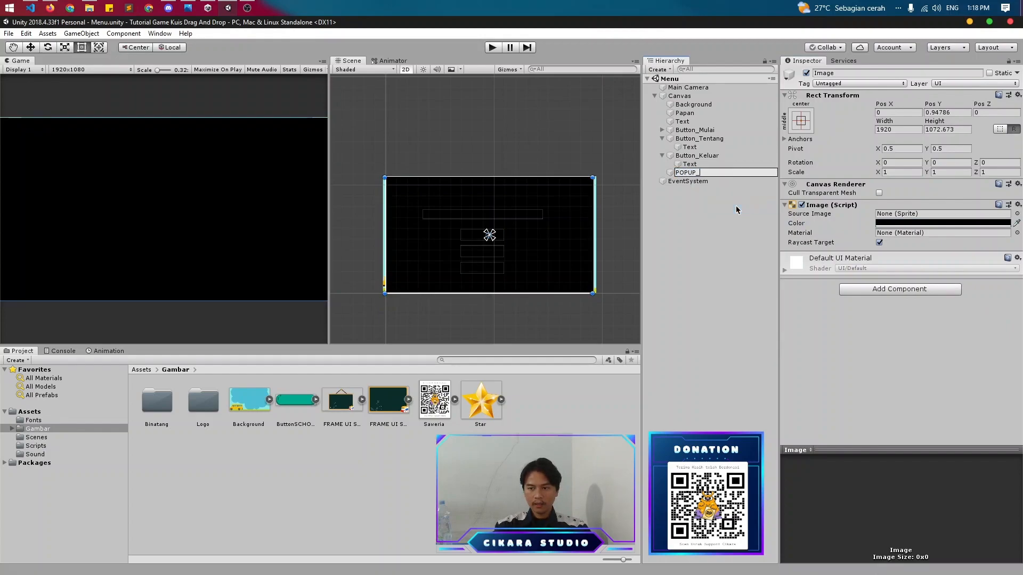
text(Keluar)
key(Return)
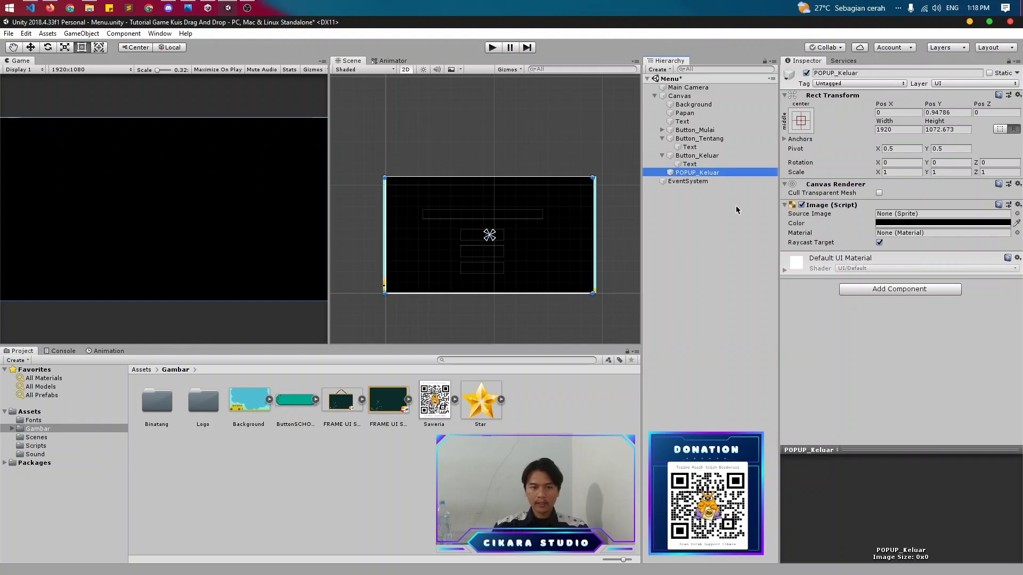
- Extend POPUP_Keluar on all sides to cover the entire background, about 1966 by 1080, and save the scene
click(431, 203)
drag(435, 177, 435, 176)
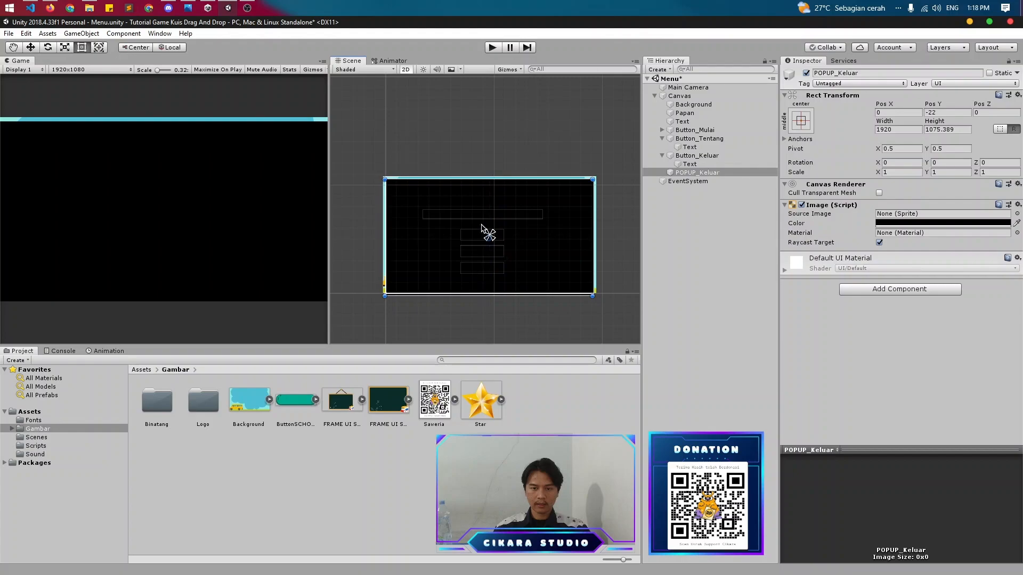
drag(467, 291, 466, 294)
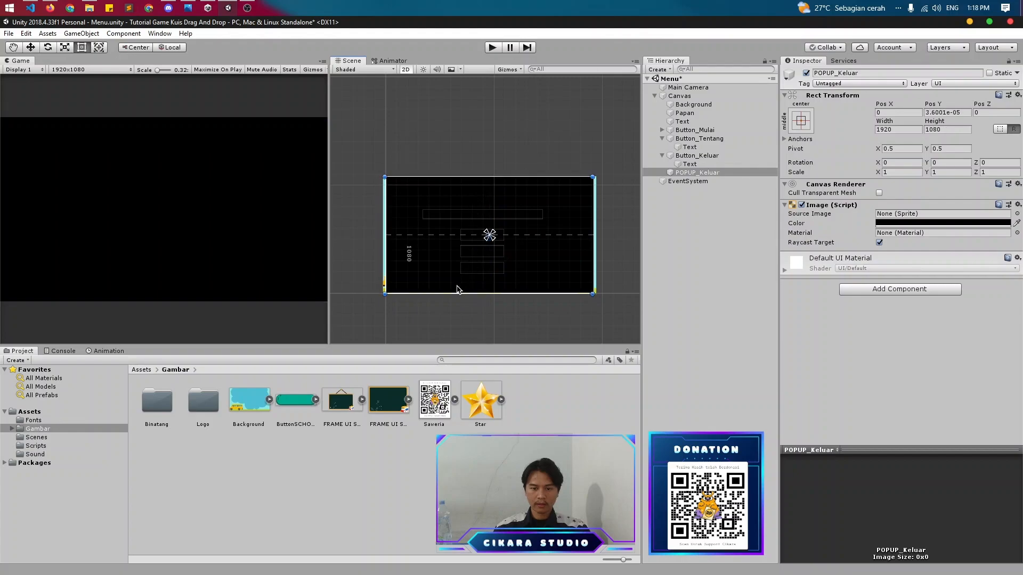
drag(386, 253, 383, 253)
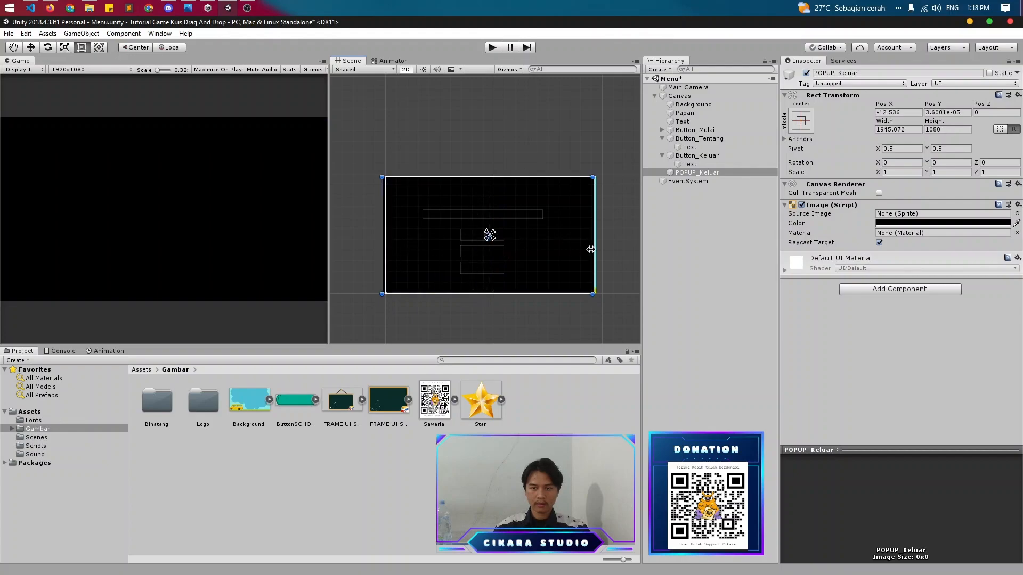
drag(596, 252, 598, 251)
click(707, 174)
key(ctrl+s)
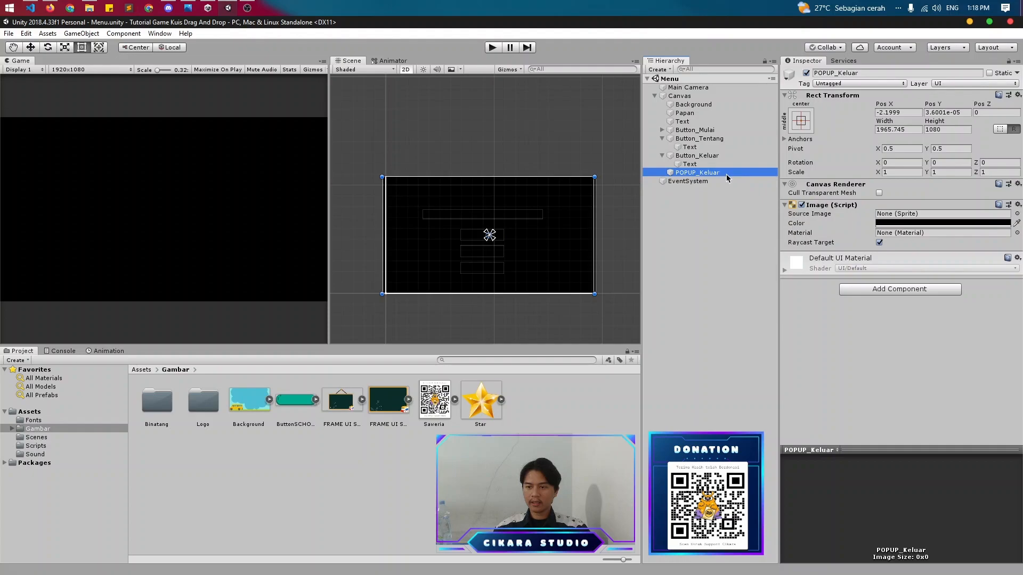
- Add a UI Image as a child of POPUP_Keluar and enlarge it from its center to about 849 by 849
right_click(727, 173)
mouse_move(748, 331)
click(838, 357)
scroll(518, 239, down, 2)
alt+shift+drag(501, 241, 534, 273)
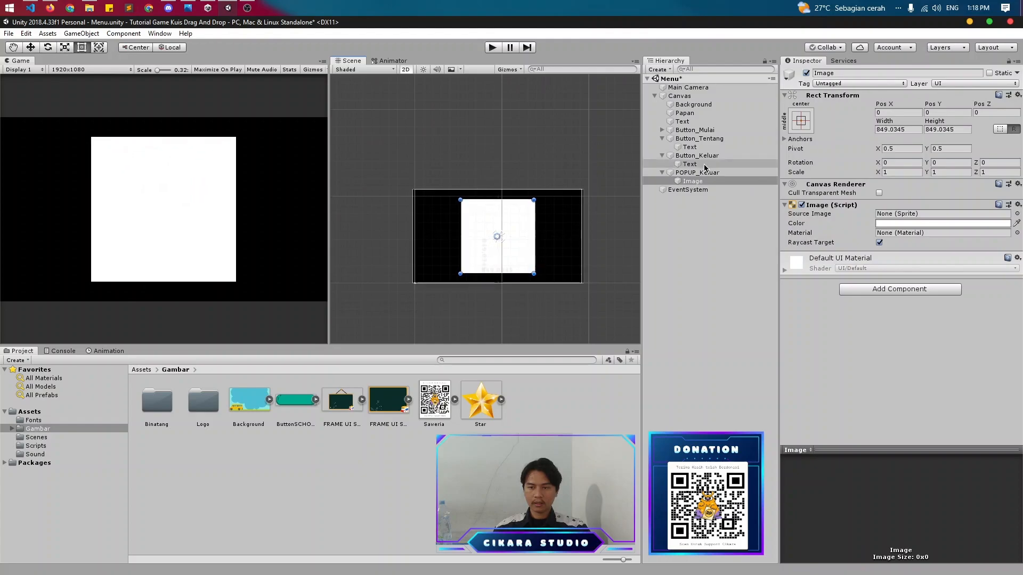
- Stretch the child image over the whole popup, about 1966 by 1080, and set its source image to FRAME UI SCHOOL
click(721, 180)
drag(460, 228, 412, 228)
drag(461, 200, 460, 190)
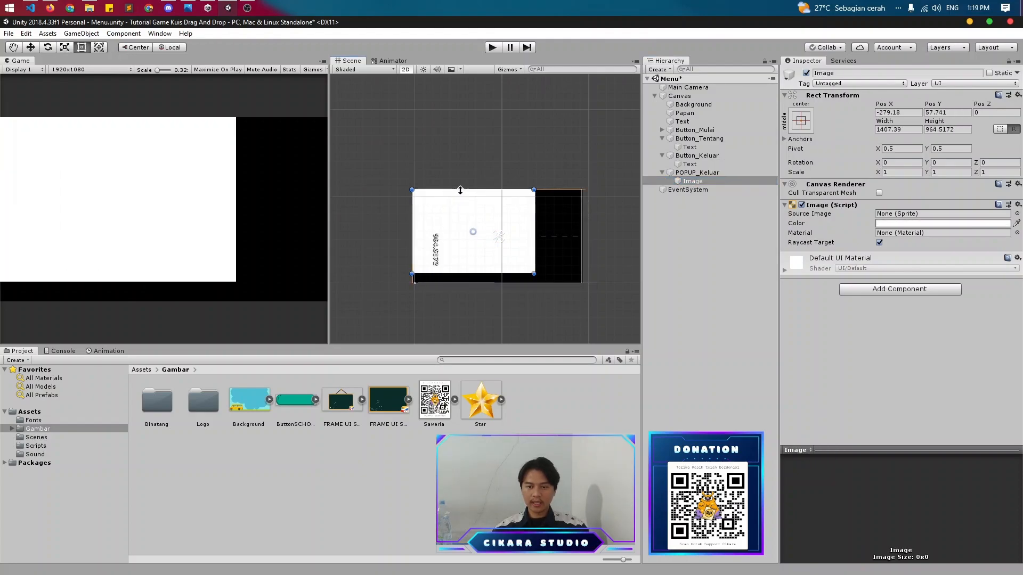
drag(473, 274, 473, 283)
drag(534, 259, 583, 251)
drag(350, 409, 882, 226)
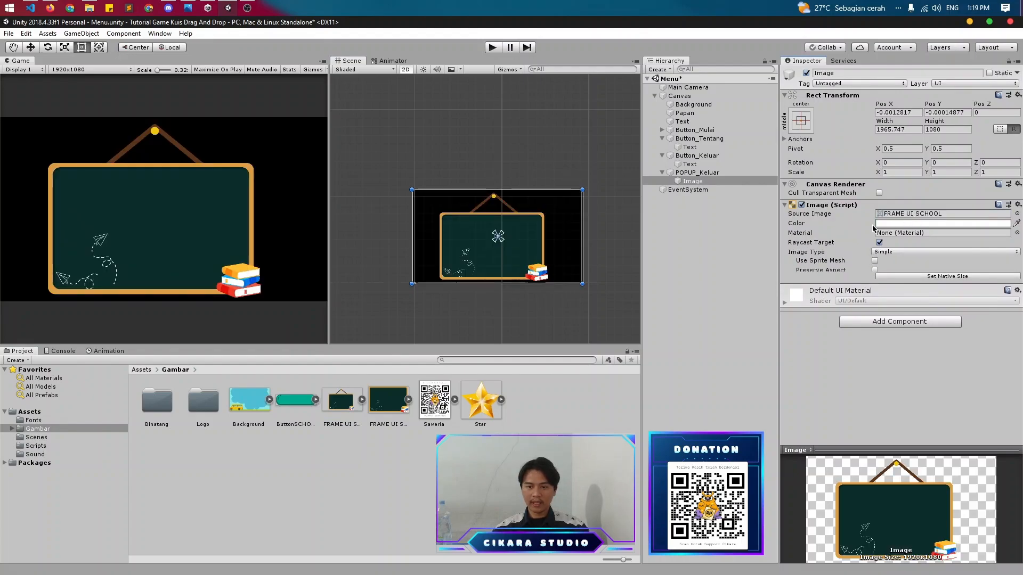
click(710, 183)
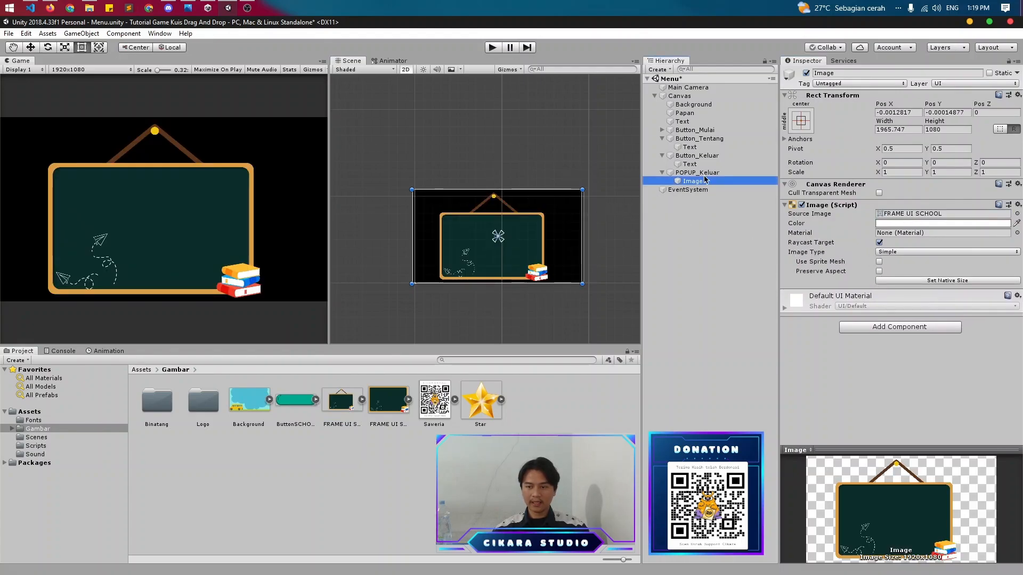
- Make POPUP_Keluar's black color semi-transparent with an alpha of 127 and save the scene
click(699, 173)
click(894, 224)
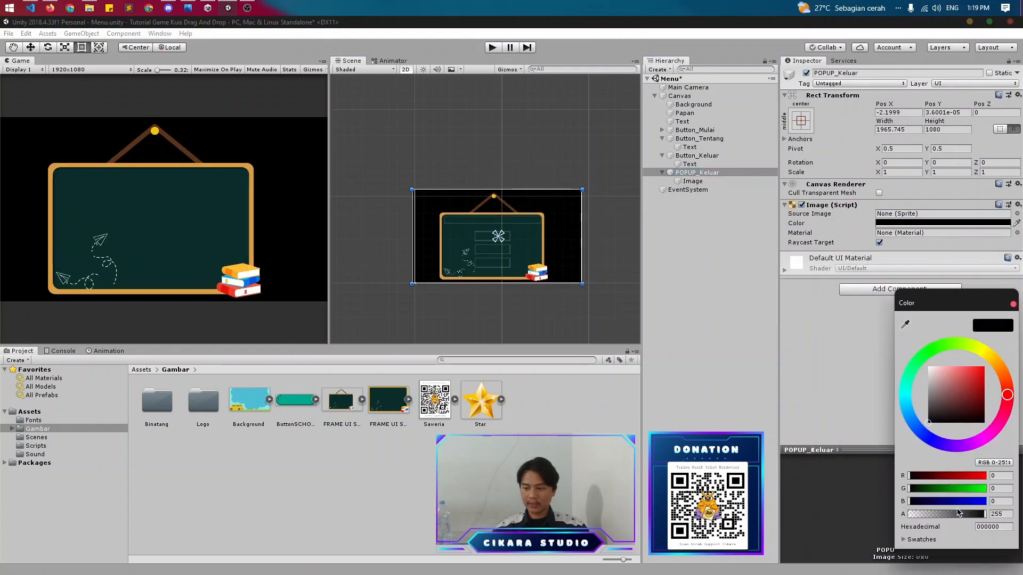
drag(957, 513, 947, 514)
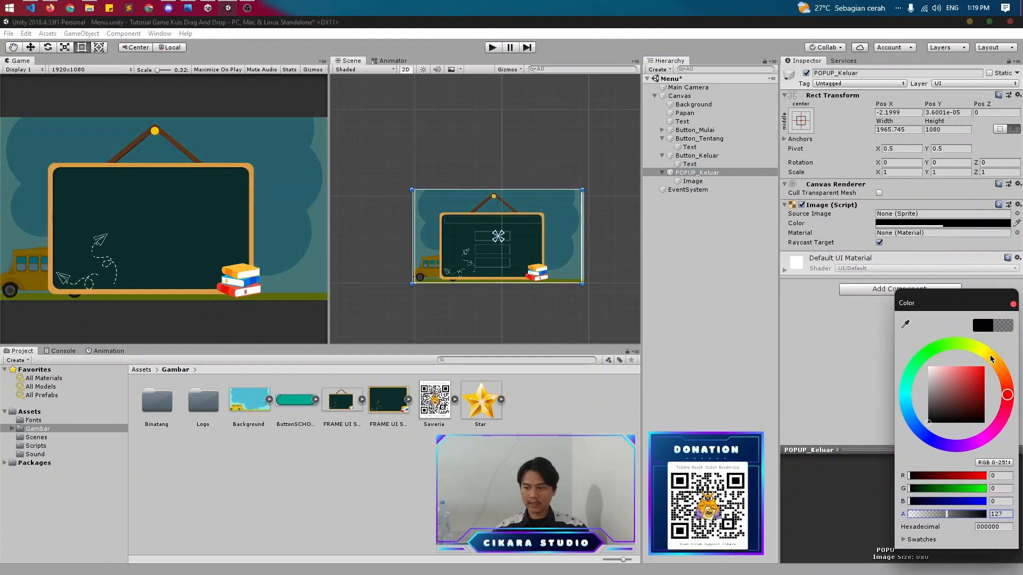
click(1015, 306)
key(ctrl+s)
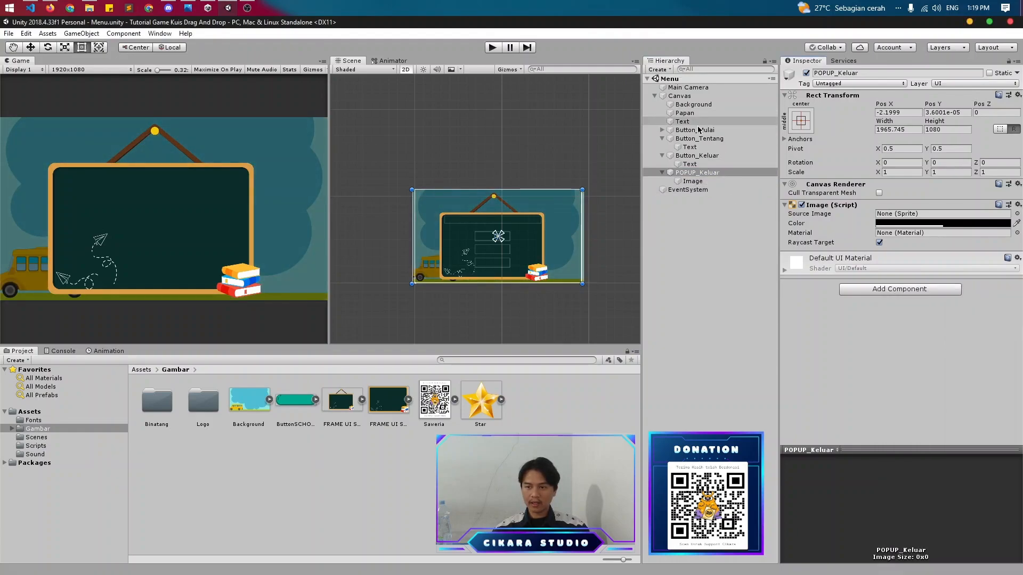
- Rename the title Text object under Canvas as text_judul
click(698, 128)
click(697, 123)
right_click(699, 125)
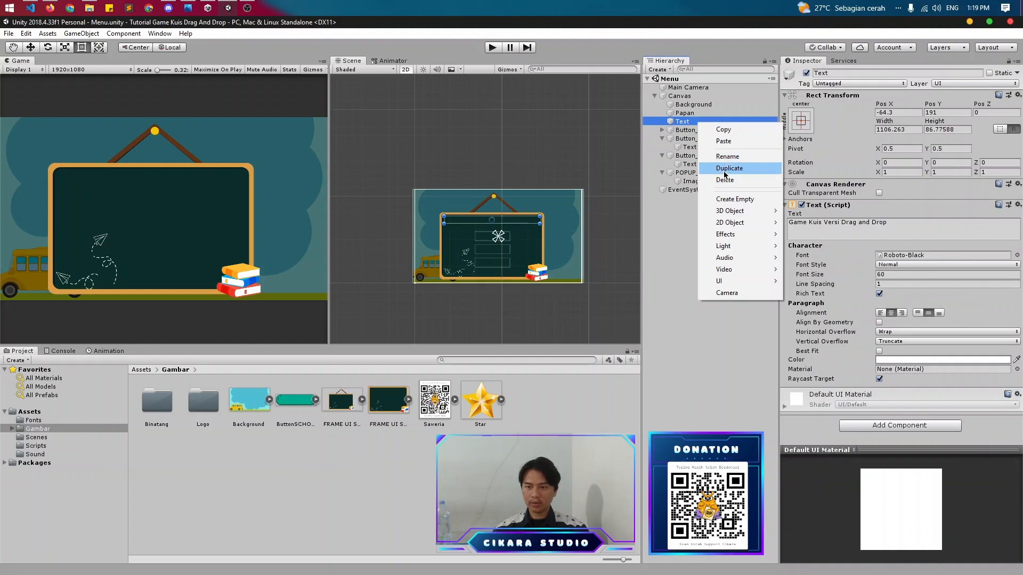
click(729, 157)
text(text_)
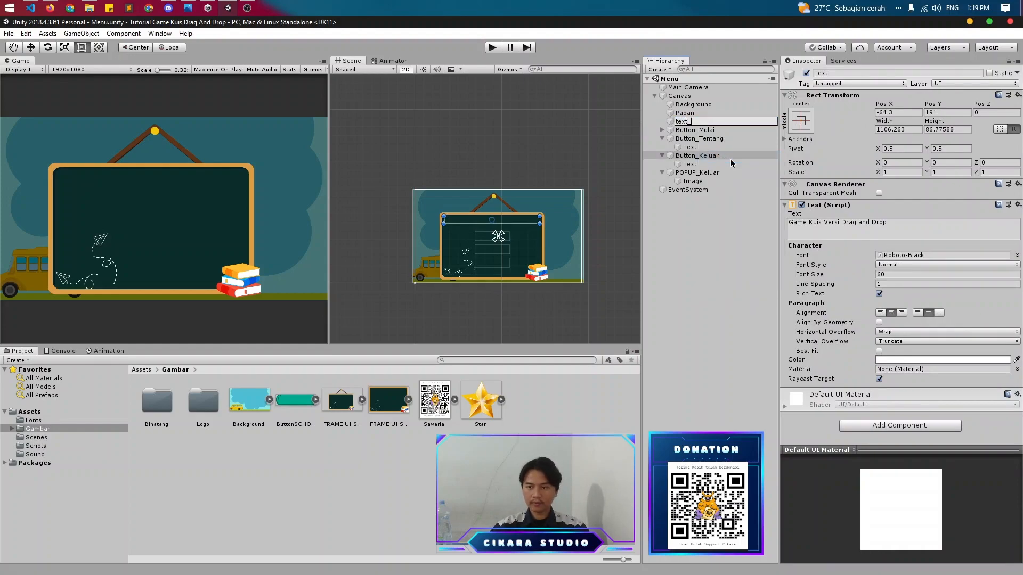
text(judul)
key(Return)
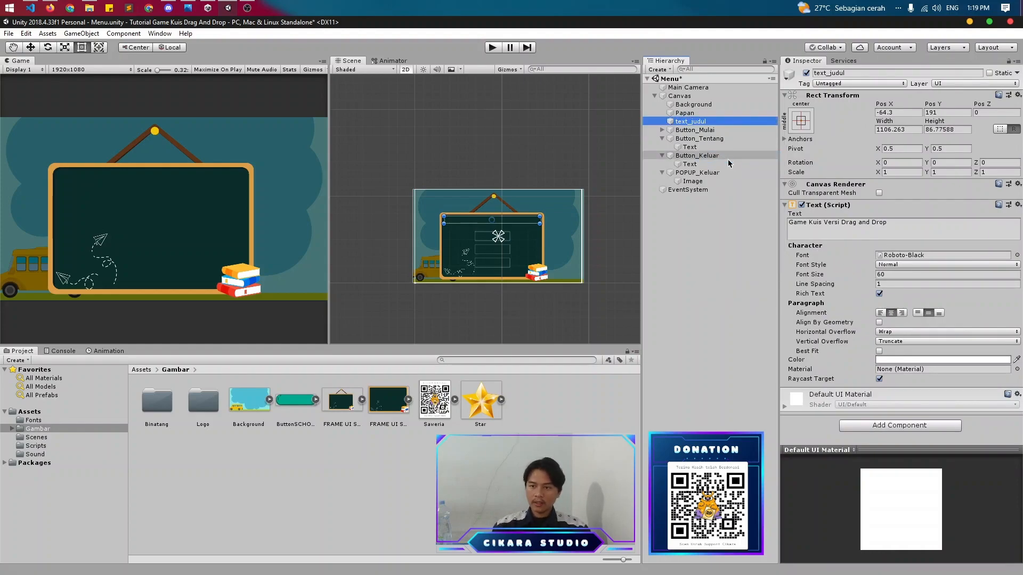
- Duplicate text_judul and place the copy inside POPUP_Keluar
right_click(707, 124)
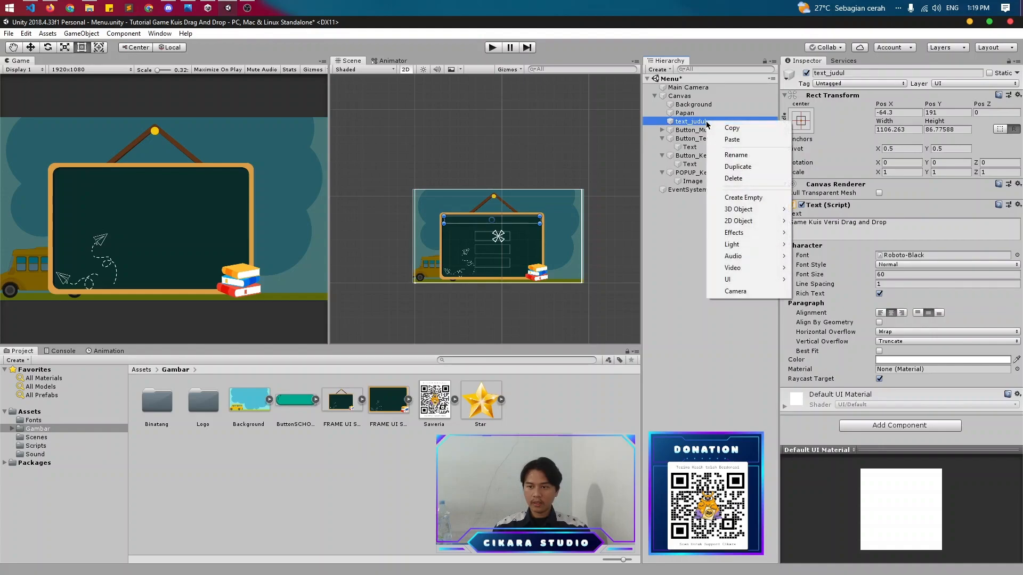
click(738, 167)
drag(717, 190, 713, 182)
right_click(710, 190)
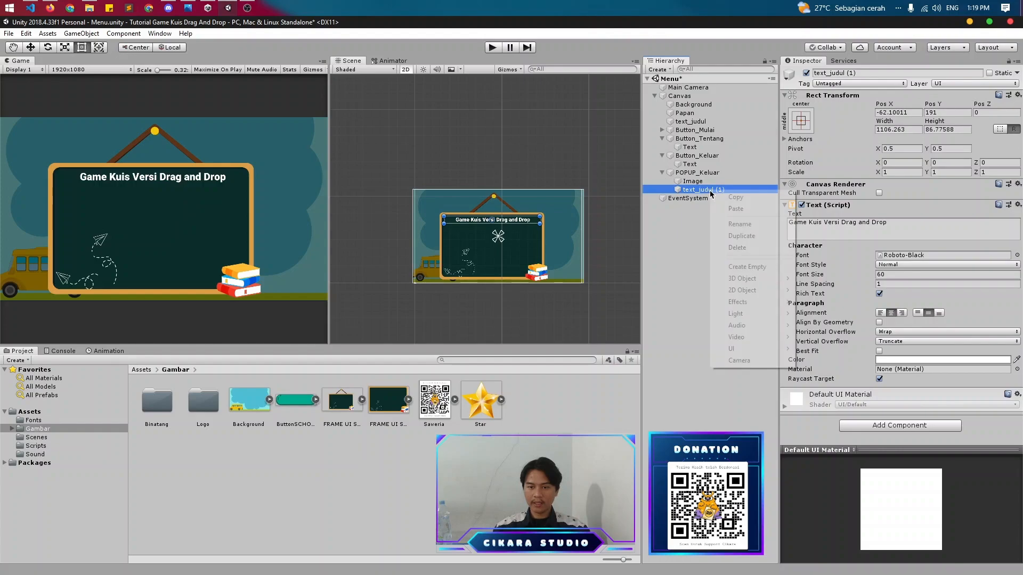
click(738, 222)
text(Apakah Yakin Anda Akan Keluar Dari)
key(ctrl+z)
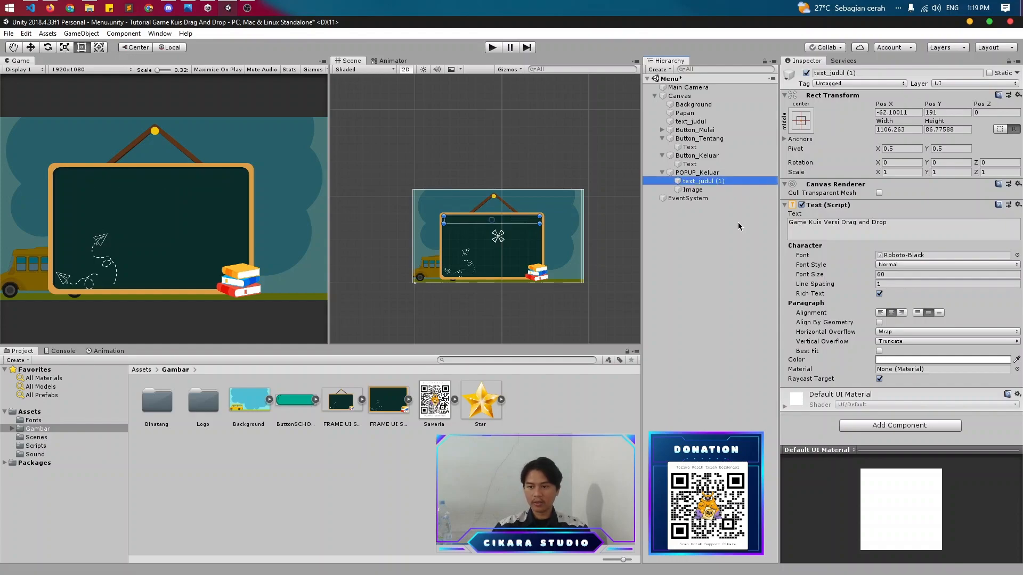
- Place the copied text below Image in POPUP_Keluar and rename it as text_konfirmasi
drag(721, 183, 716, 191)
right_click(717, 193)
click(739, 223)
text(text_konfirmasi)
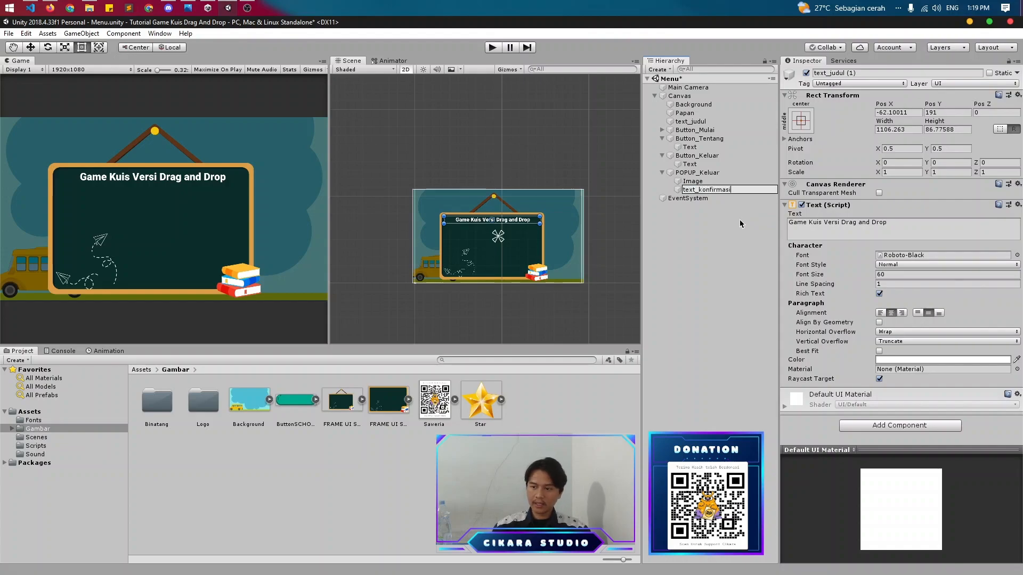
- Set the text of text_konfirmasi to "Apakah yakin anda akan keluar game ?" and save the scene
click(867, 231)
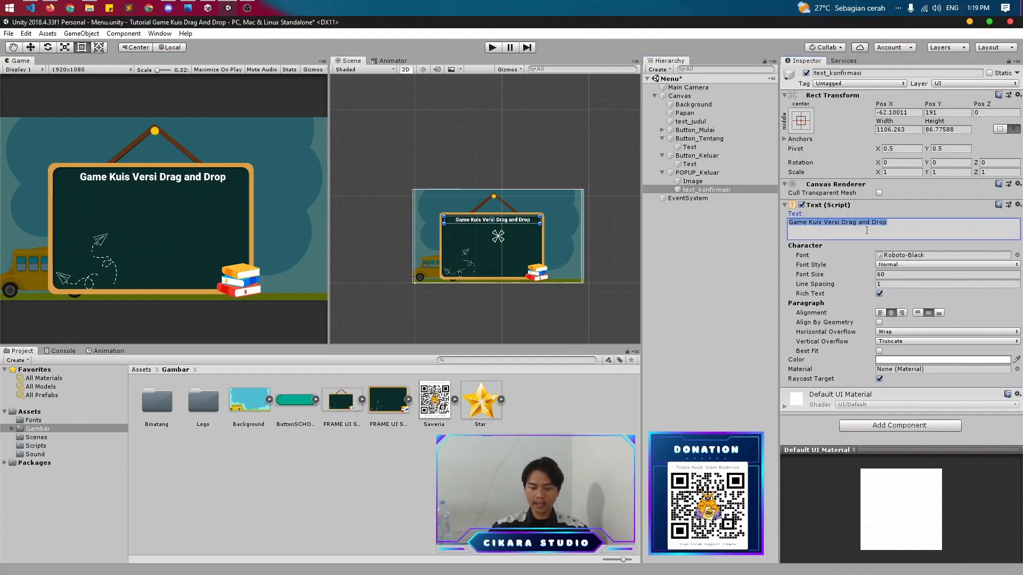
text(Apakah yakin anda akan keluar game ?)
key(ctrl+s)
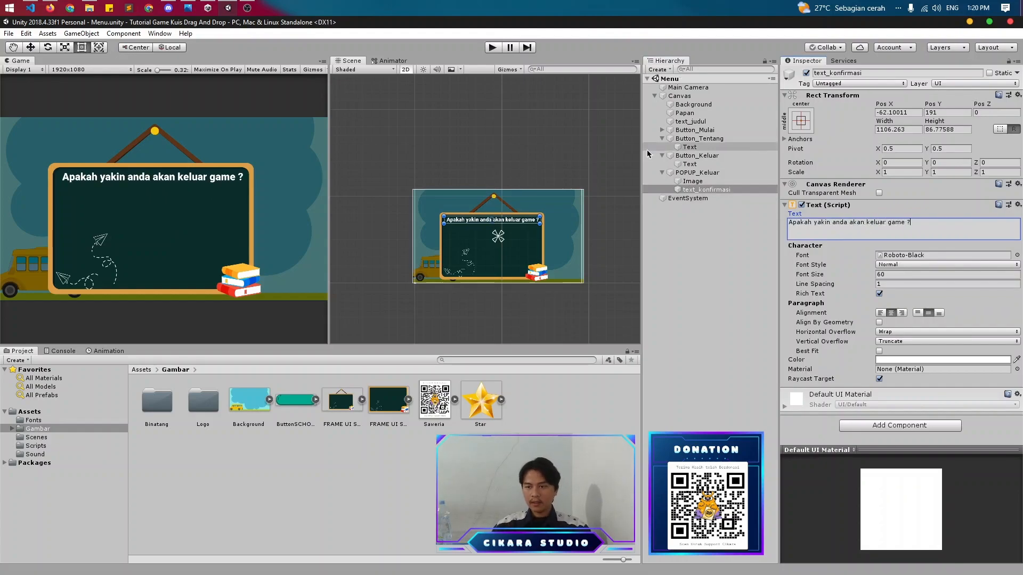
- Duplicate Button_Mulai and Button_Tentang together and place both copies inside POPUP_Keluar below text_konfirmasi
click(694, 131)
ctrl+click(700, 140)
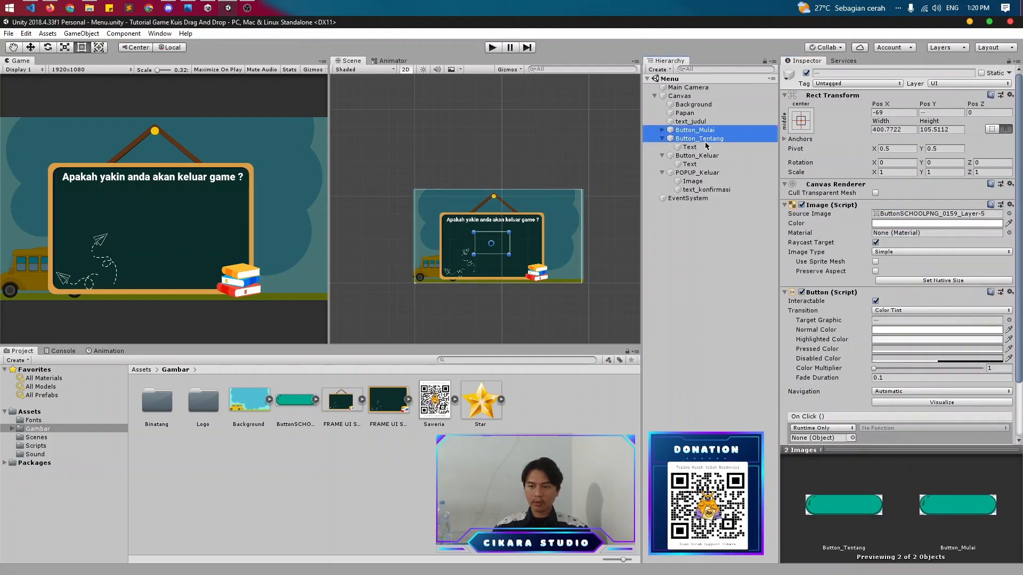
key(ctrl+d)
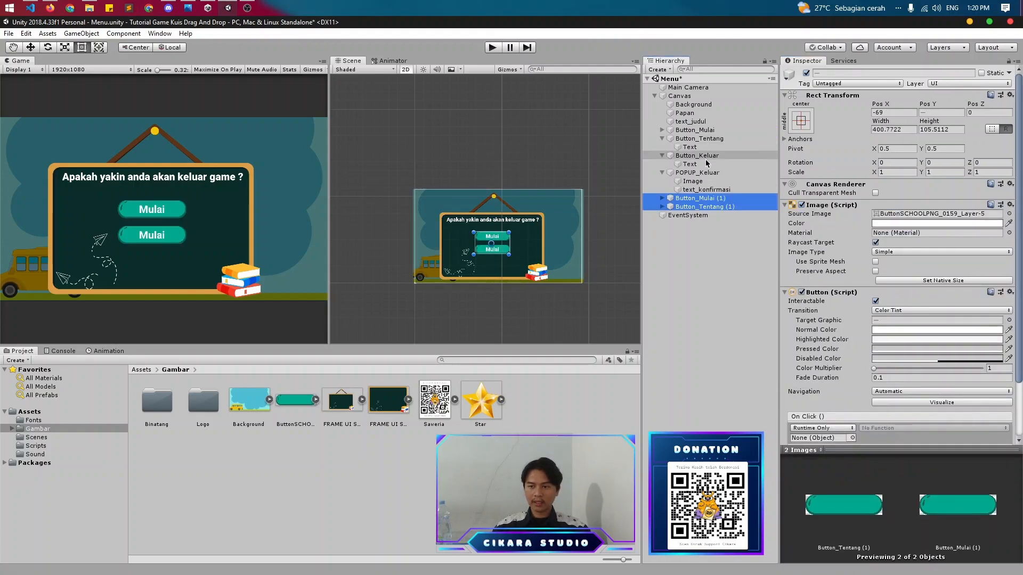
drag(722, 197, 717, 200)
- Rename the two copied buttons in POPUP_Keluar as Button_Ya and Button_Tidak
click(712, 199)
right_click(711, 199)
click(755, 238)
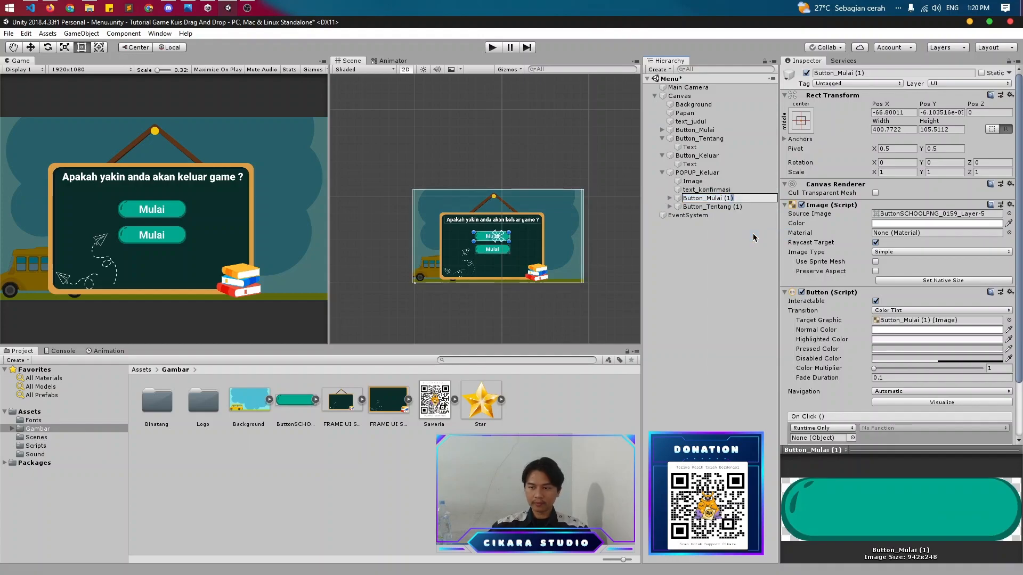
key(ctrl+shift+Left)
text(a)
key(Return)
key(Down)
key(F2)
key(ctrl+shift+Left)
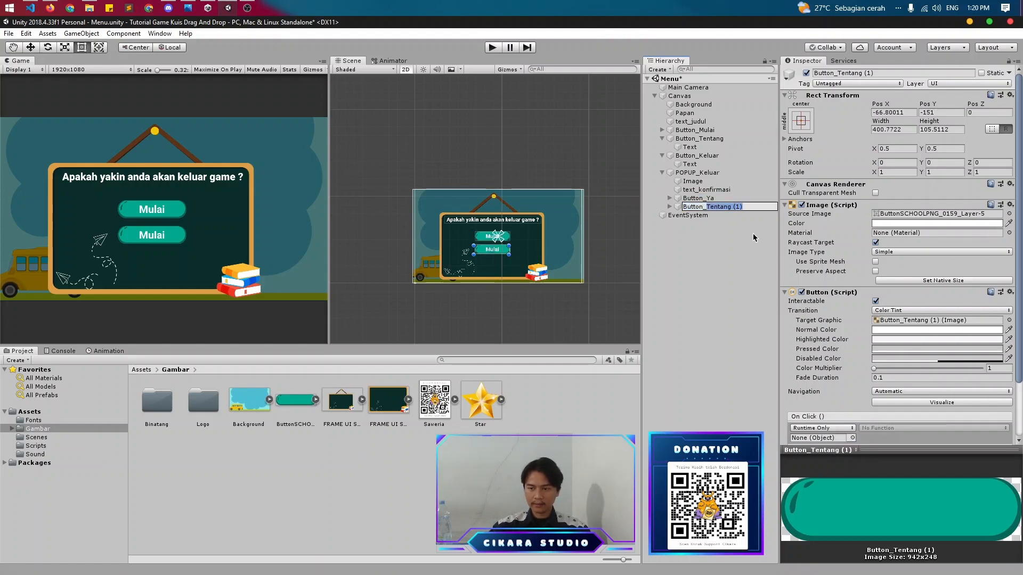
text(_Tidak)
key(Return)
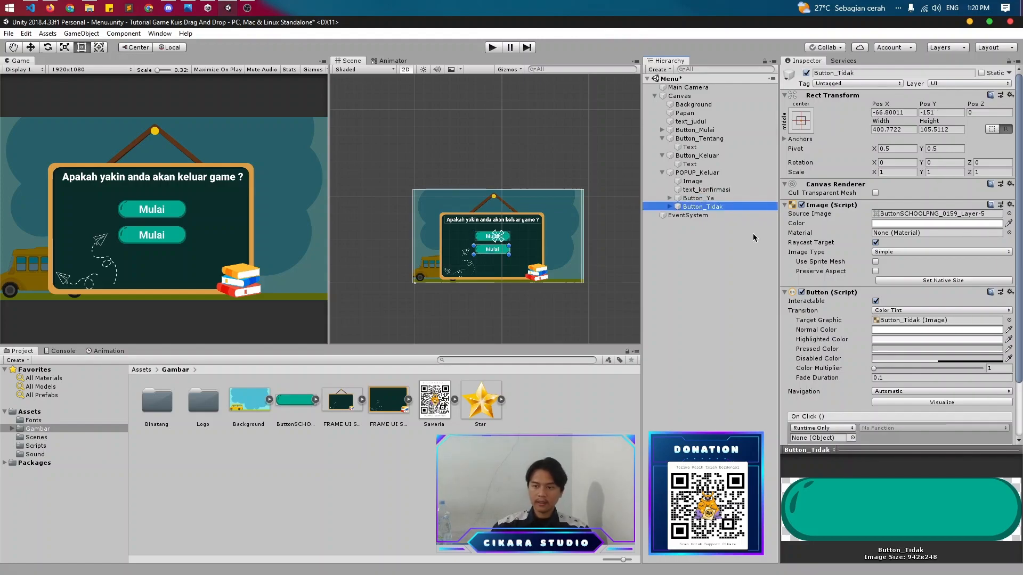
- Set the label of Button_Ya to Ya and the label of Button_Tidak to Tidak
click(670, 198)
click(697, 206)
click(839, 227)
text(Ya)
click(685, 215)
click(670, 215)
click(696, 224)
click(825, 224)
text(Tidak)
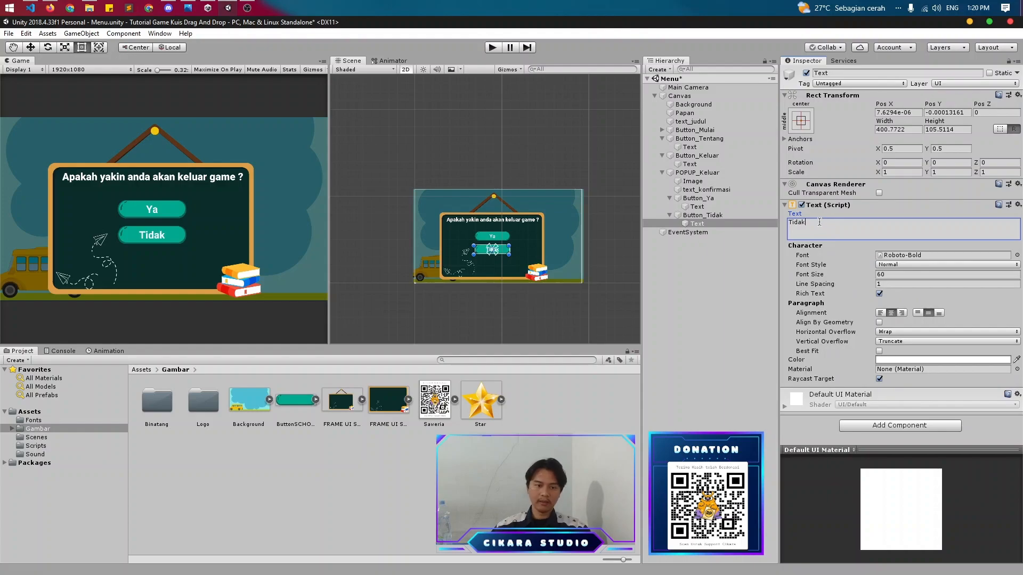
- Move Button_Ya and Button_Tidak down together by about 74 units and deactivate POPUP_Keluar
click(711, 215)
click(708, 222)
click(705, 215)
ctrl+click(698, 198)
click(32, 48)
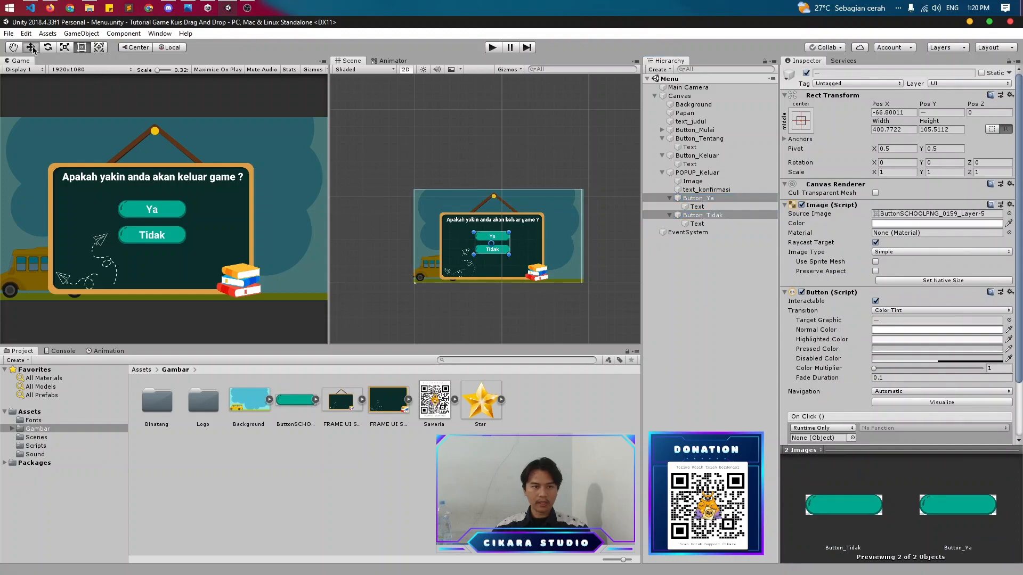
drag(495, 203, 495, 208)
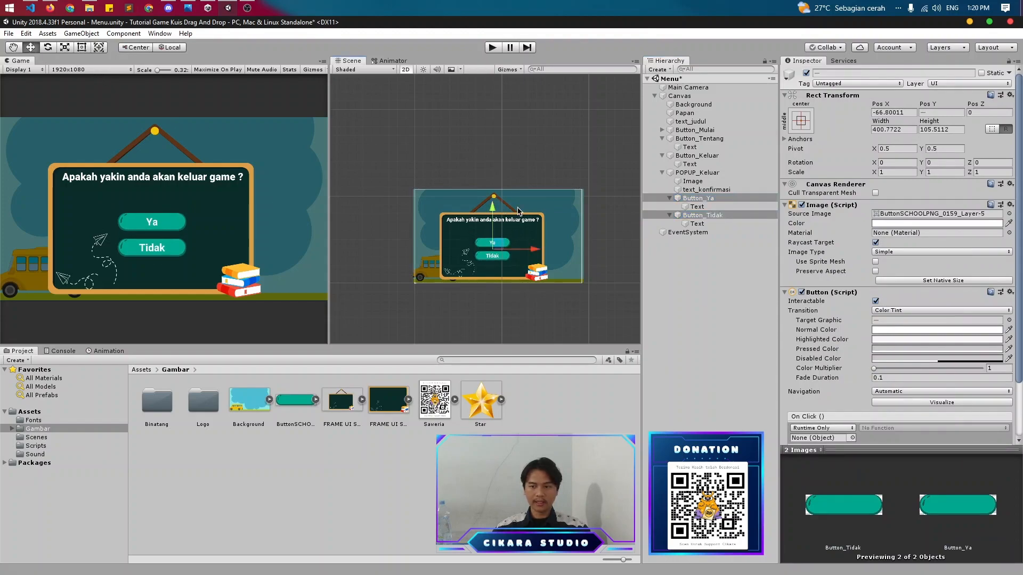
click(697, 173)
click(806, 73)
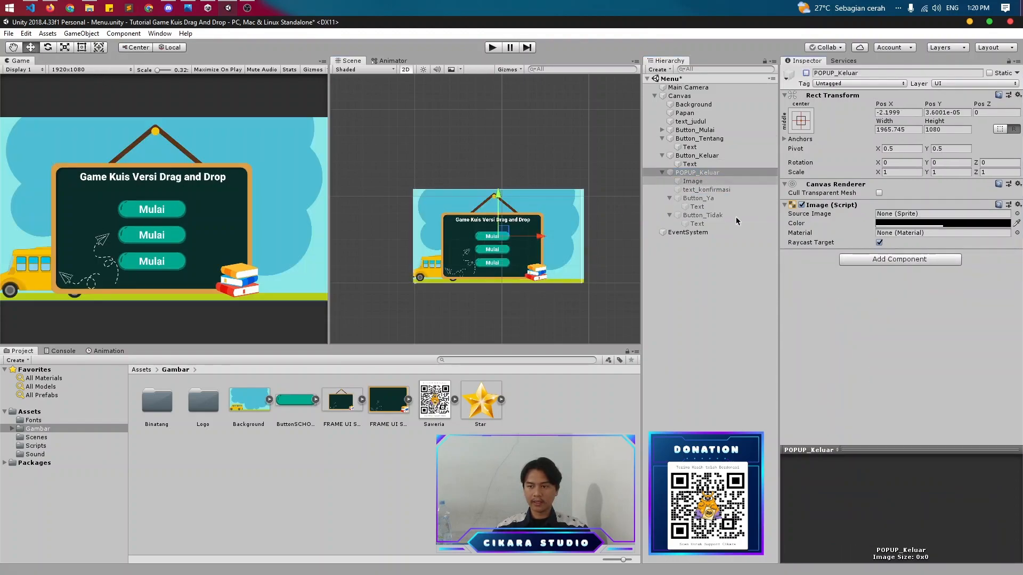
- Create an empty object at the root of the scene and rename it as GameManager
right_click(693, 272)
click(717, 350)
right_click(703, 246)
click(734, 276)
text(GameManager)
key(Return)
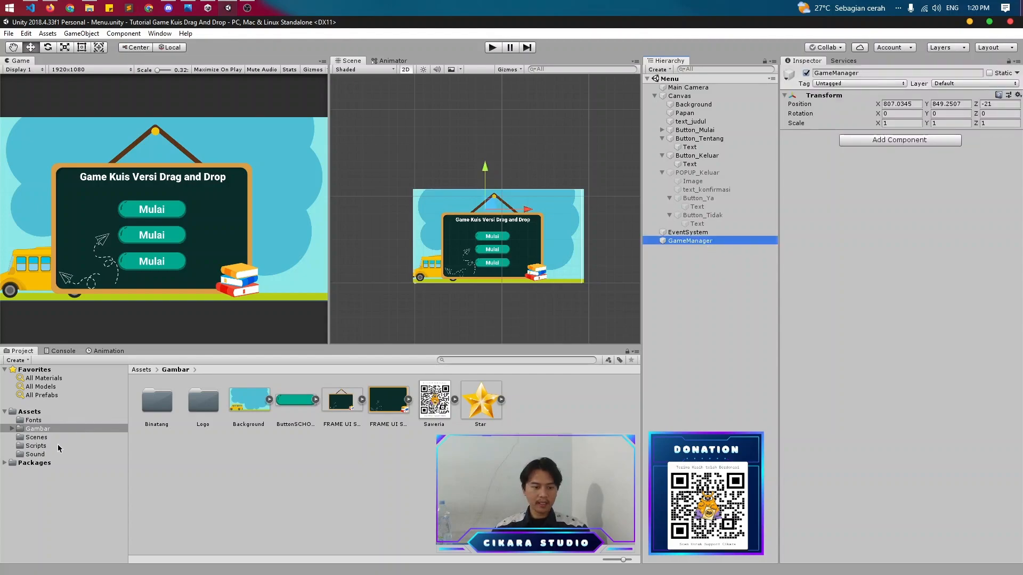
- Attach the GameManager script from the Scripts folder to the GameManager object and save the scene
click(36, 446)
drag(292, 405, 922, 189)
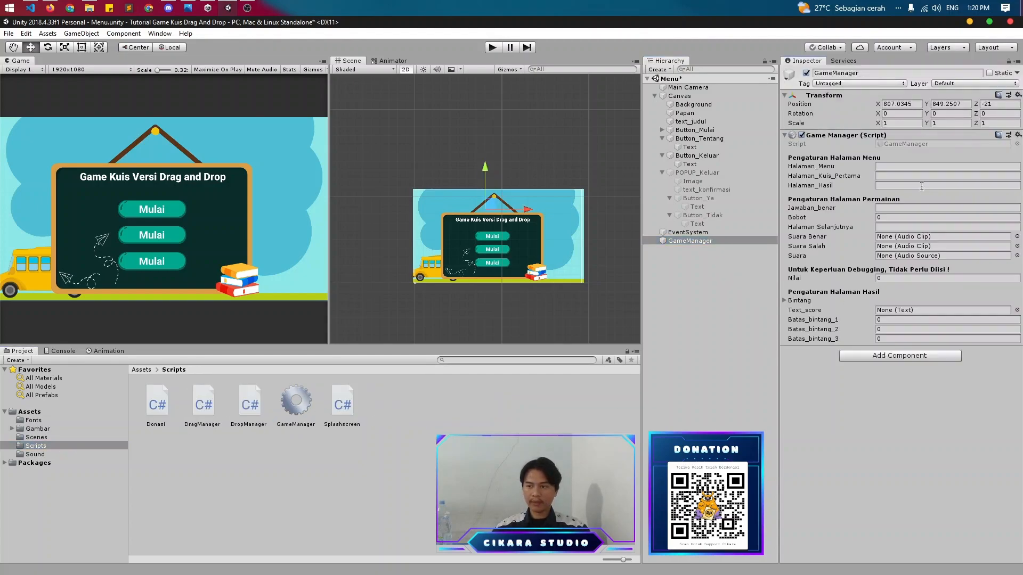
key(ctrl+s)
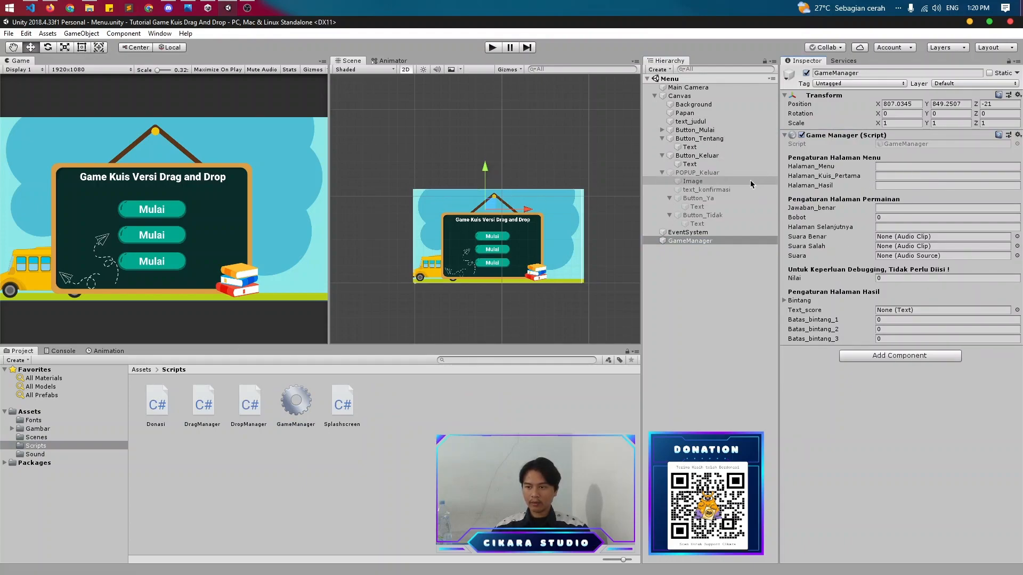
- Set Halaman_Menu in the Game Manager script to Menu, matching the scene name, and save the scene
click(899, 168)
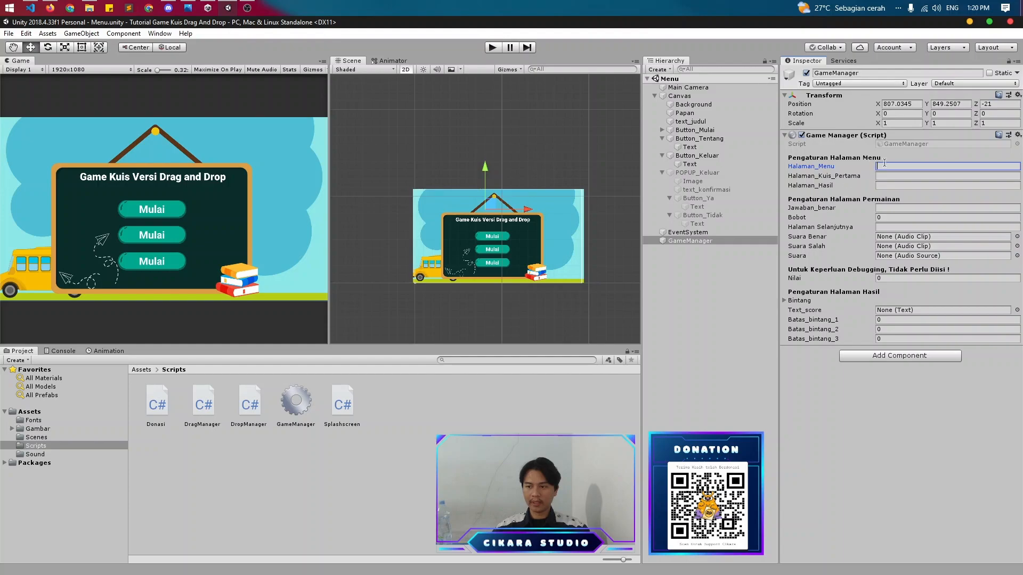
click(38, 437)
click(943, 166)
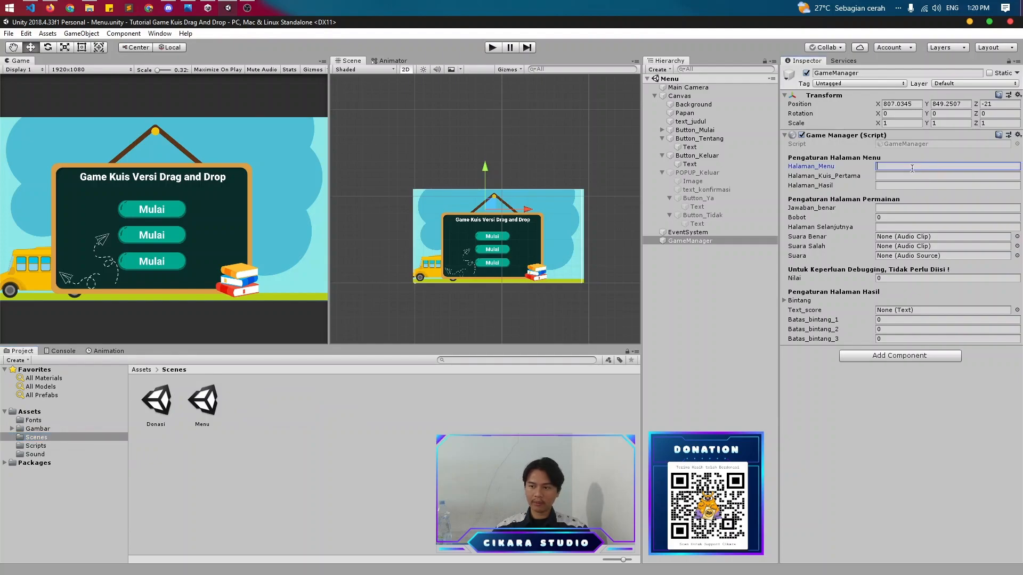
text(Menu)
key(ctrl+s)
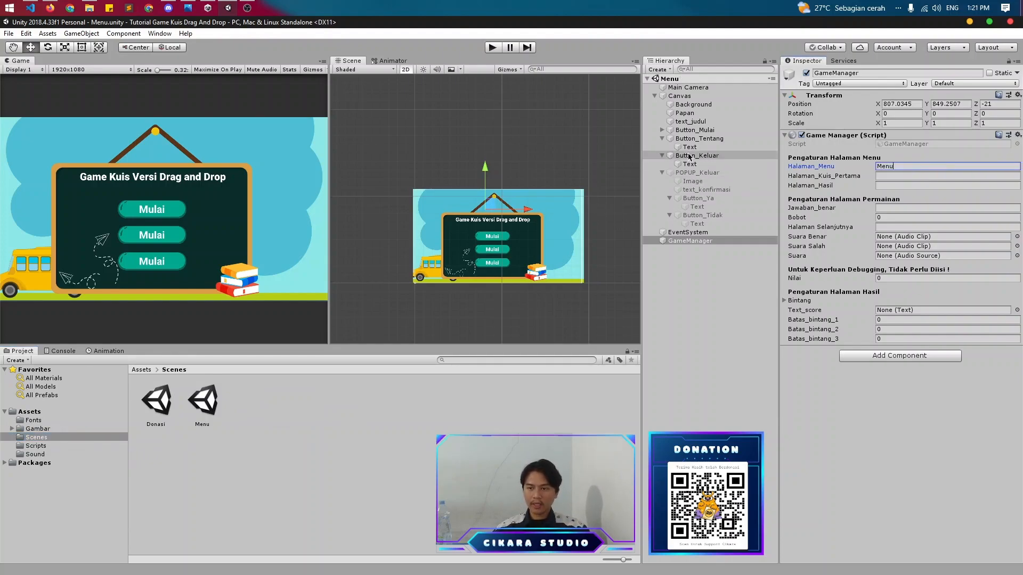
- Set the label of Button_Tentang to Tentang and the label of Button_Keluar to Keluar
click(662, 172)
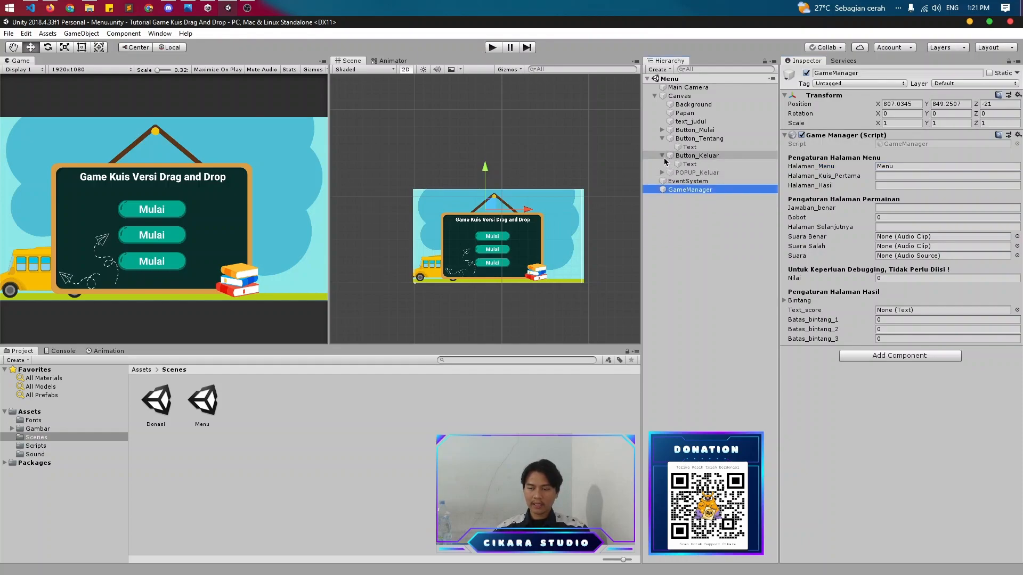
click(498, 238)
click(498, 249)
click(499, 265)
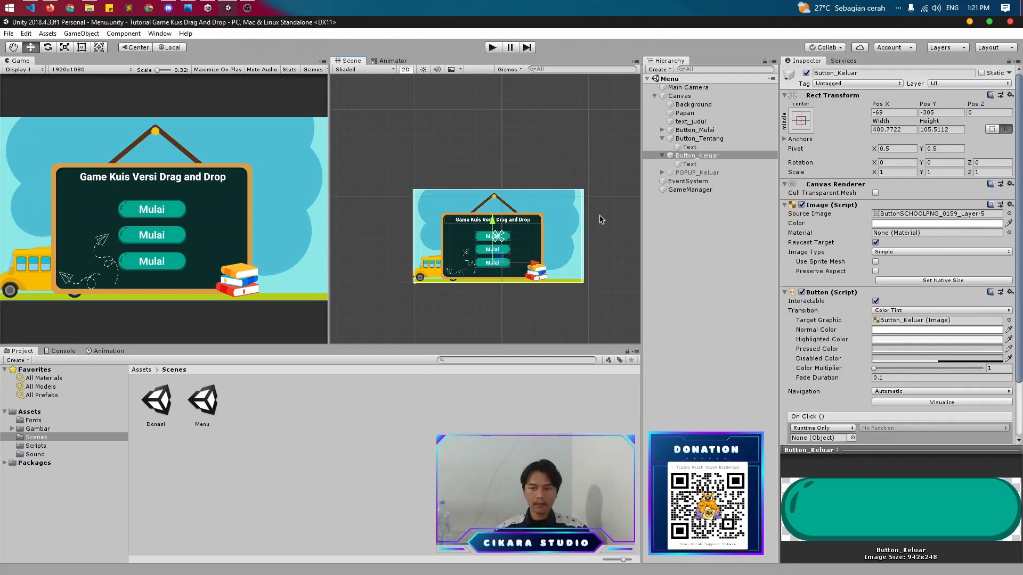
scroll(571, 225, up, 1)
click(662, 130)
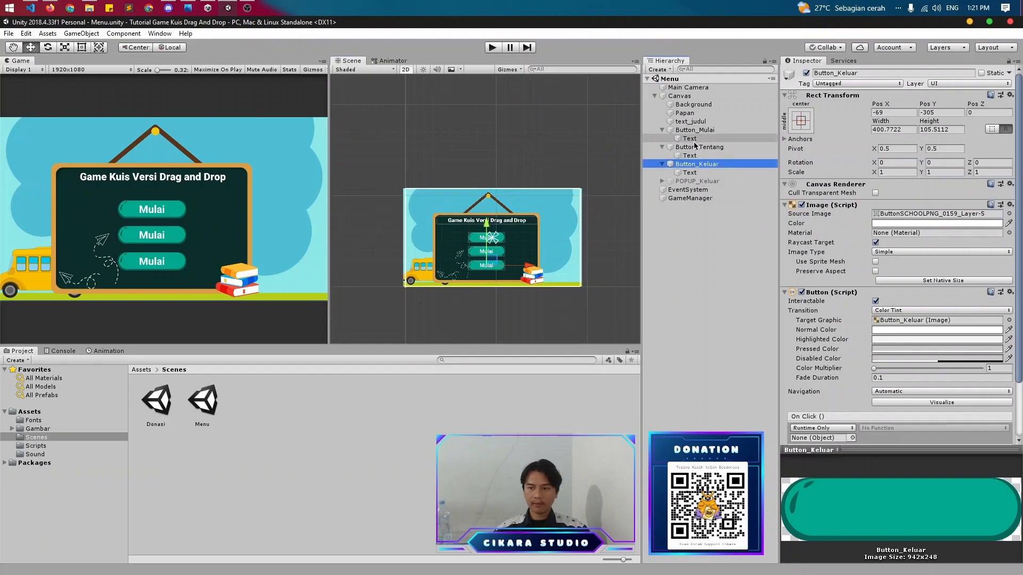
click(689, 155)
click(818, 224)
text(Tentang)
click(719, 173)
click(813, 227)
text(Keluar)
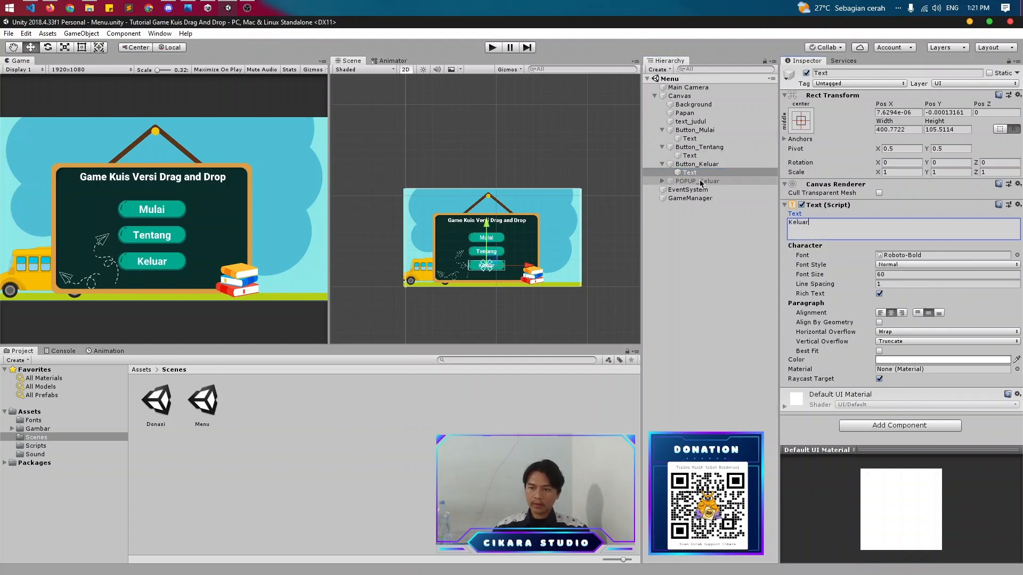
- Make Button_Keluar's On Click event call GameManager's Open_Popup function with POPUP_Keluar as its argument
click(697, 163)
scroll(915, 337, down, 1)
scroll(915, 337, down, 1)
drag(690, 198, 829, 375)
click(880, 361)
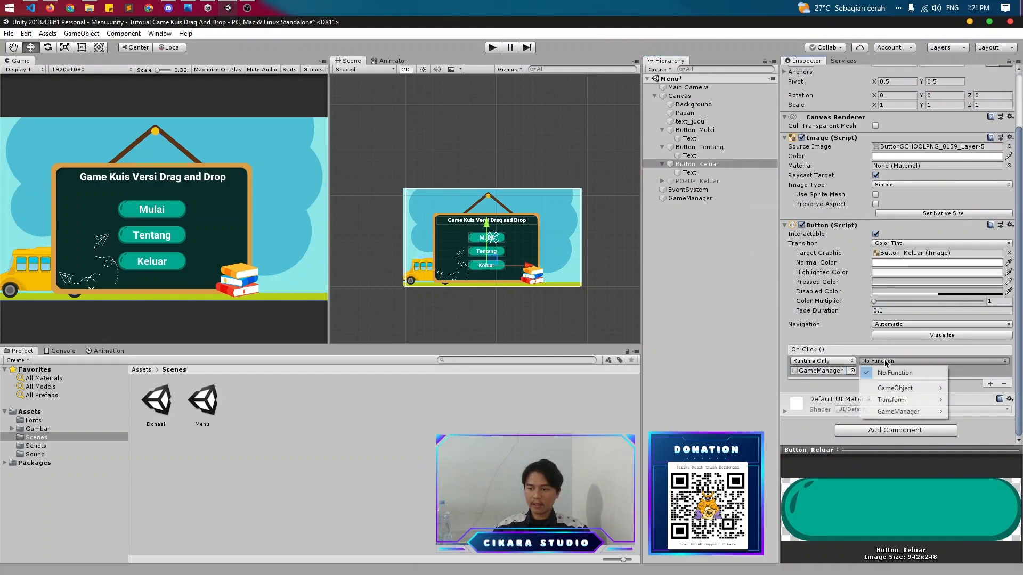
mouse_move(902, 412)
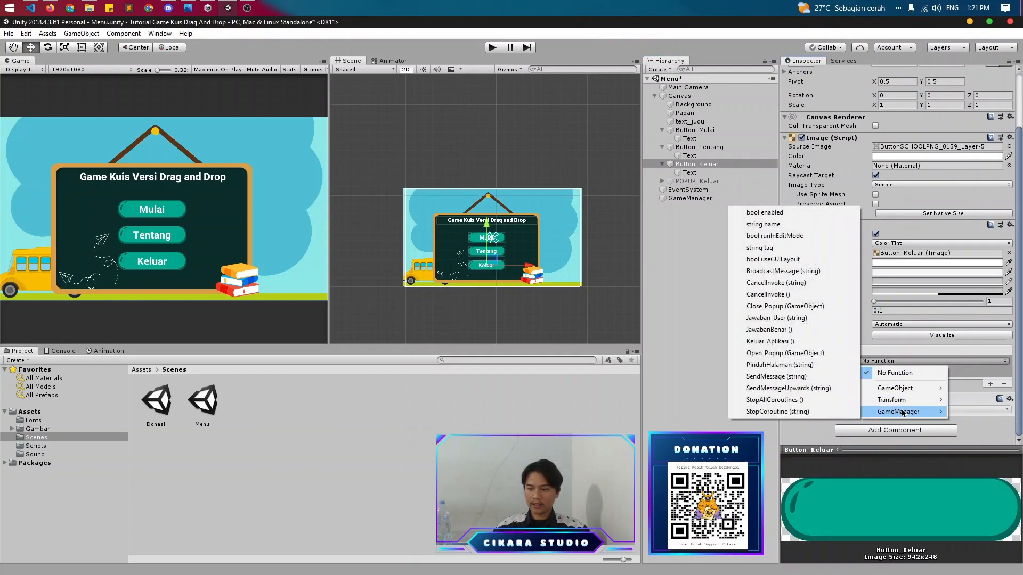
click(809, 354)
drag(709, 185, 917, 372)
- Reactivate POPUP_Keluar and expand its child objects in the hierarchy
click(672, 182)
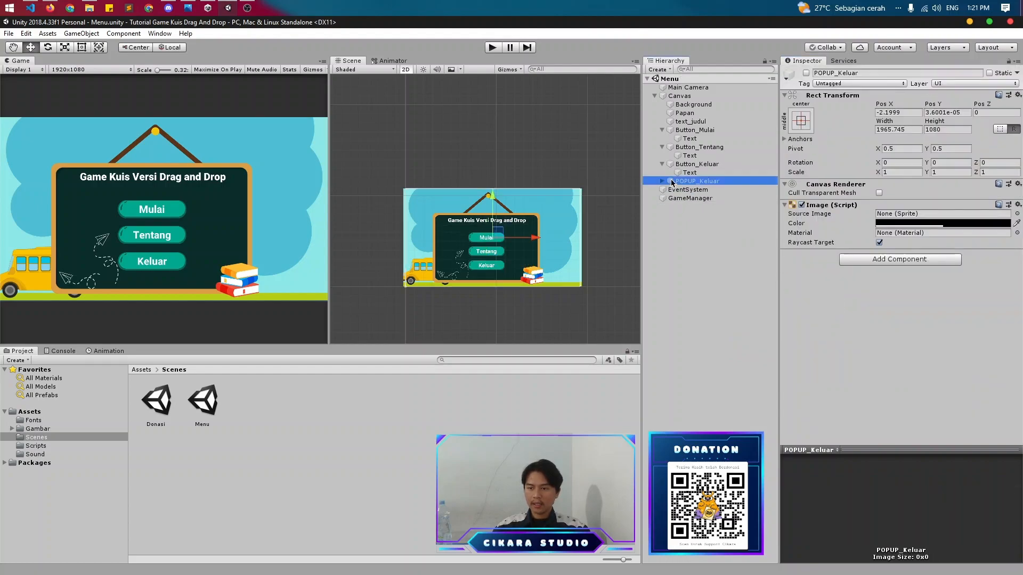
click(806, 73)
click(663, 181)
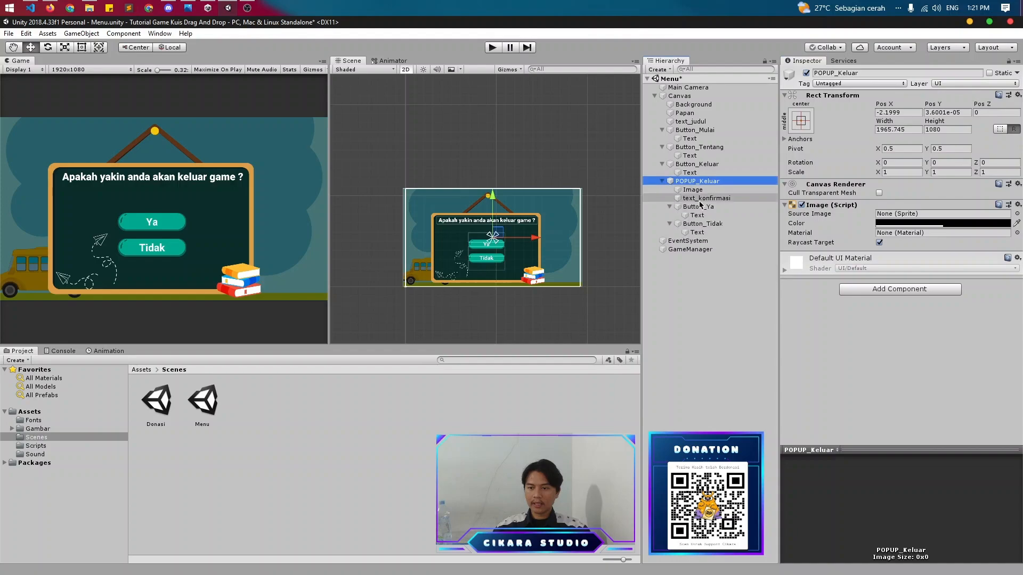
- Make Button_Ya's On Click event call GameManager's Keluar_Aplikasi function and save the scene
click(700, 208)
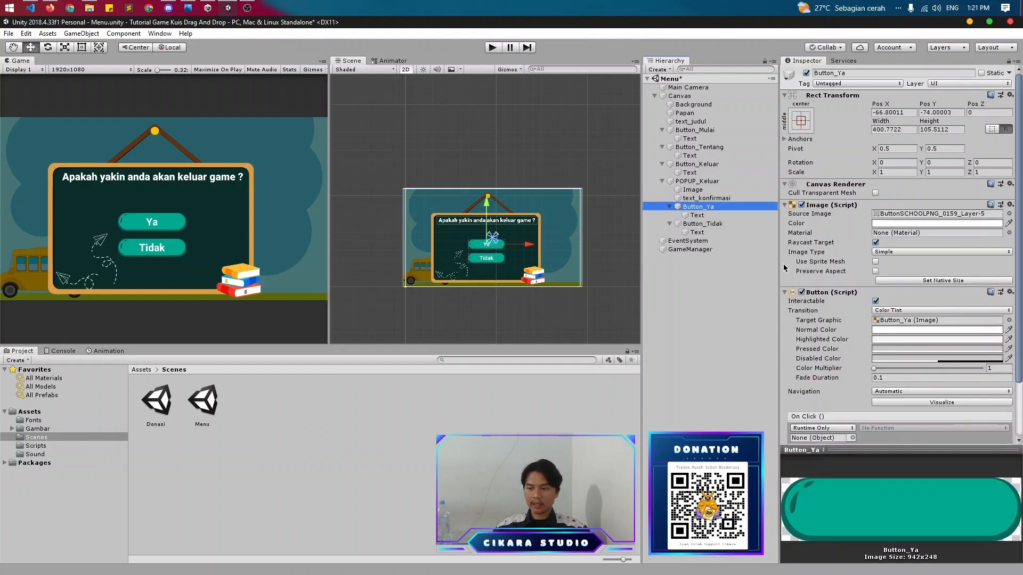
scroll(813, 346, down, 3)
drag(690, 249, 820, 371)
click(881, 362)
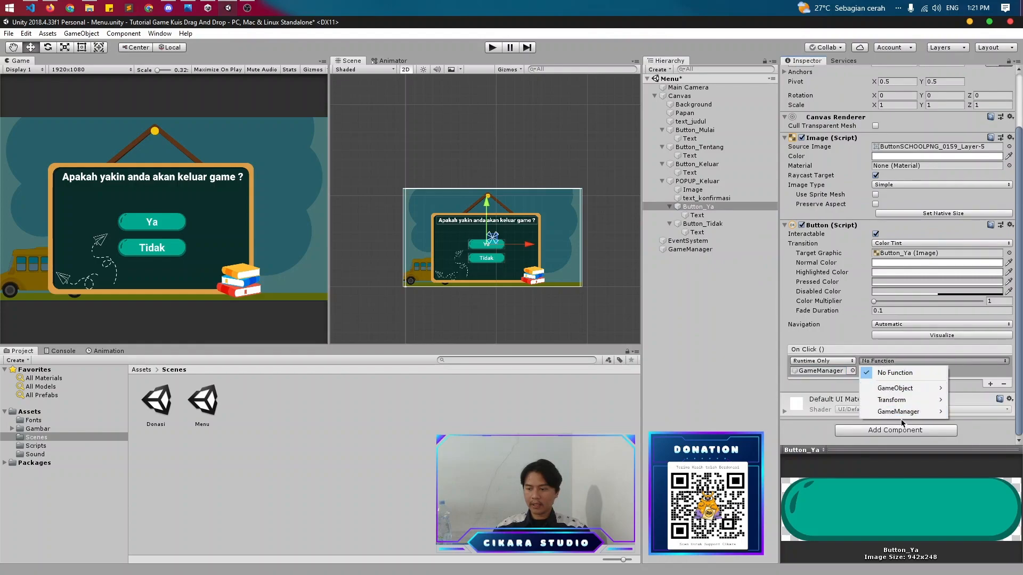
mouse_move(900, 413)
click(767, 341)
key(ctrl+s)
- Make Button_Tidak's On Click event call GameManager's Close_Popup function with POPUP_Keluar as its argument, and deactivate POPUP_Keluar
click(716, 224)
drag(735, 250, 820, 370)
click(900, 361)
mouse_move(906, 410)
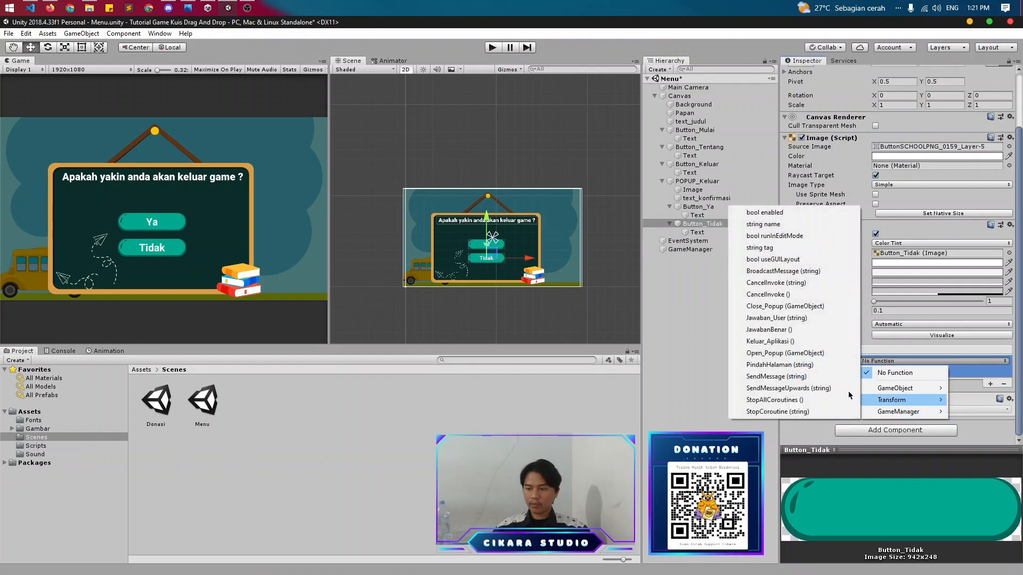
click(797, 306)
drag(724, 182, 906, 371)
key(ctrl+s)
click(689, 182)
click(806, 73)
- Test the menu in Play mode by opening the exit popup with Keluar and dismissing it with Tidak
click(499, 49)
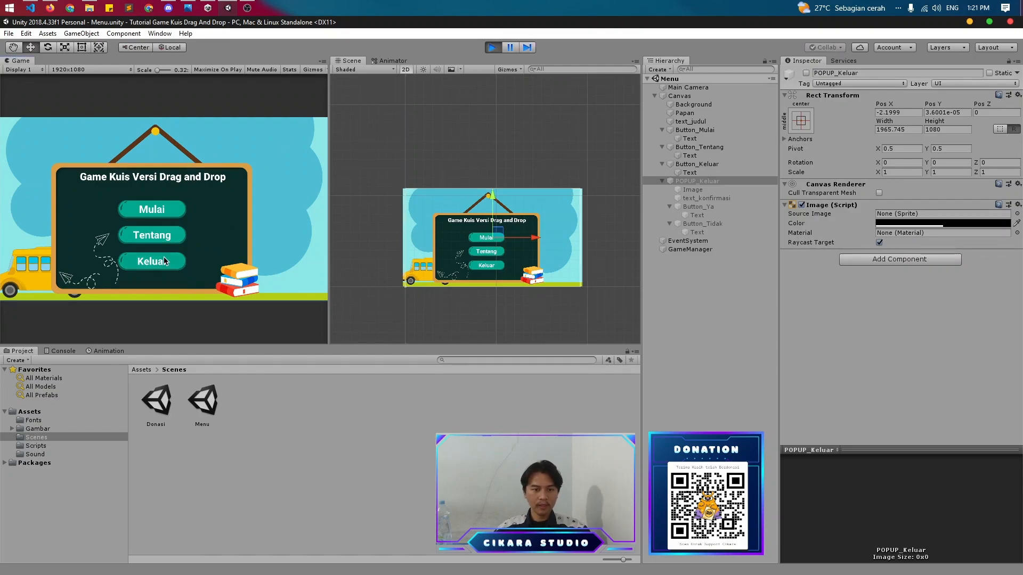
click(164, 263)
click(170, 248)
click(166, 261)
click(496, 47)
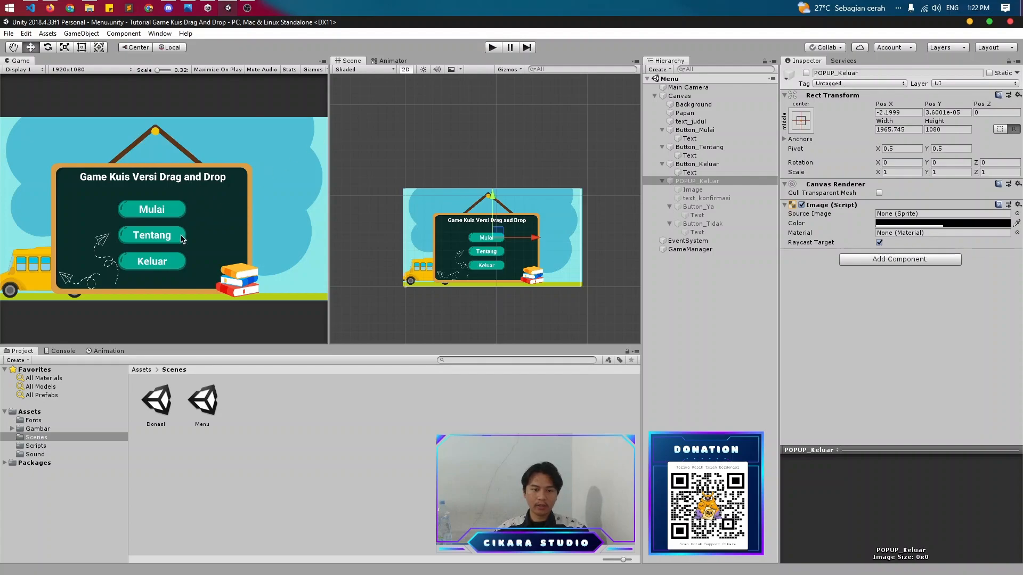
- Make Button_Tentang's On Click event call GameManager's PindahHalaman function with Tentang as its argument
click(695, 163)
click(662, 163)
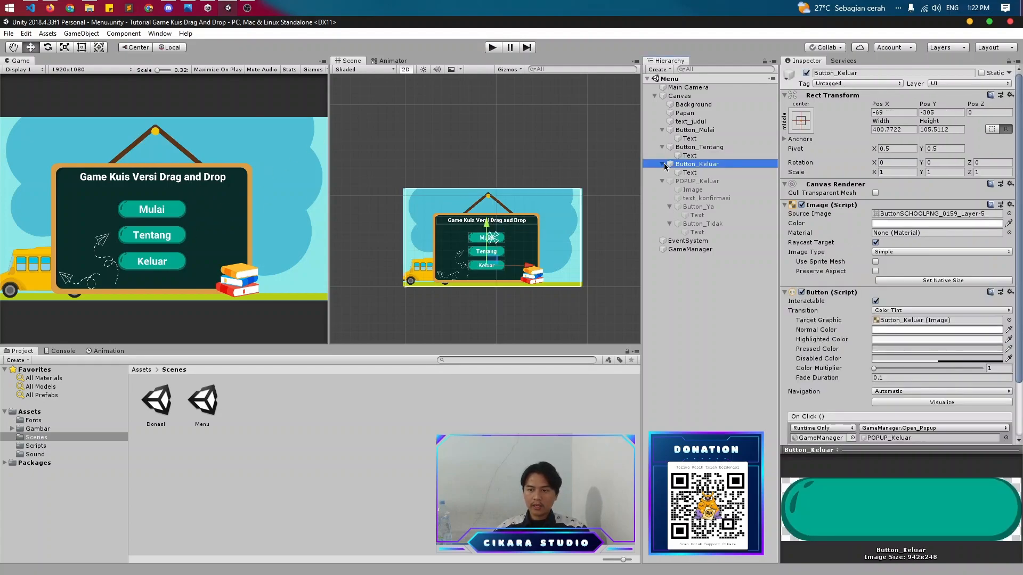
click(698, 147)
scroll(854, 273, down, 3)
drag(690, 241, 821, 371)
click(884, 363)
mouse_move(906, 413)
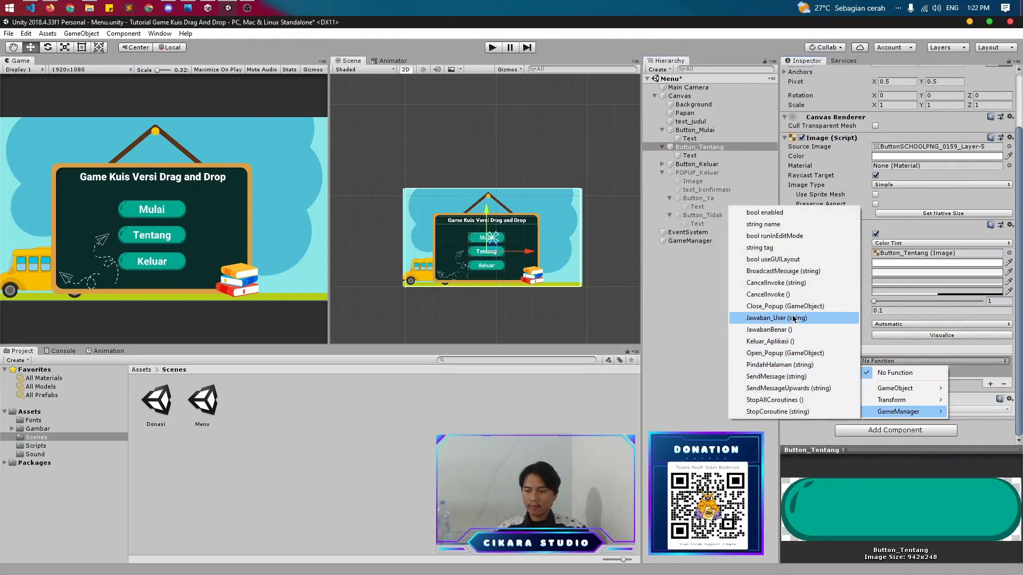
click(797, 364)
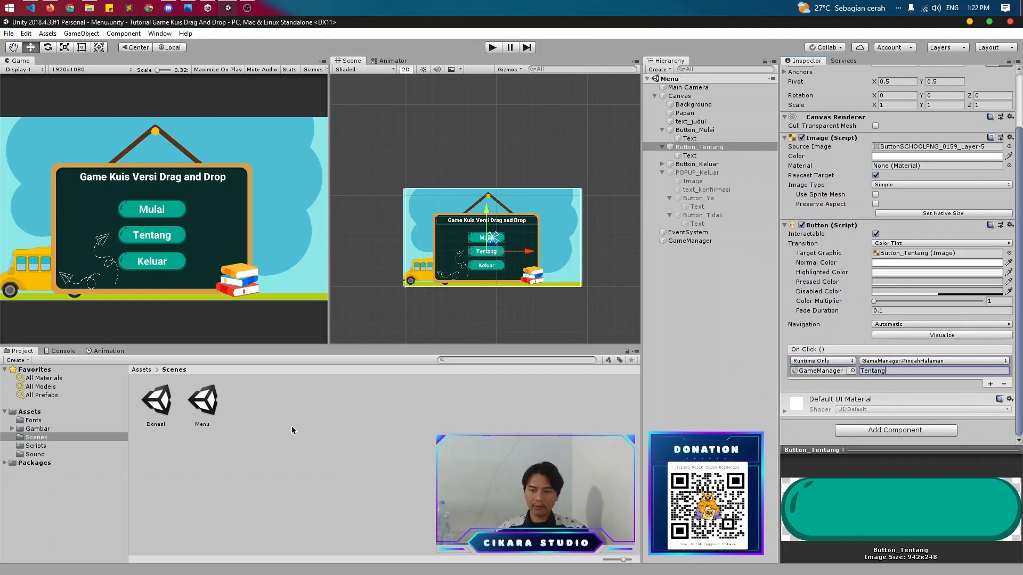
- Make Button_Mulai's On Click event call GameManager's PindahHalaman function with Kuis 1 as its argument
click(695, 130)
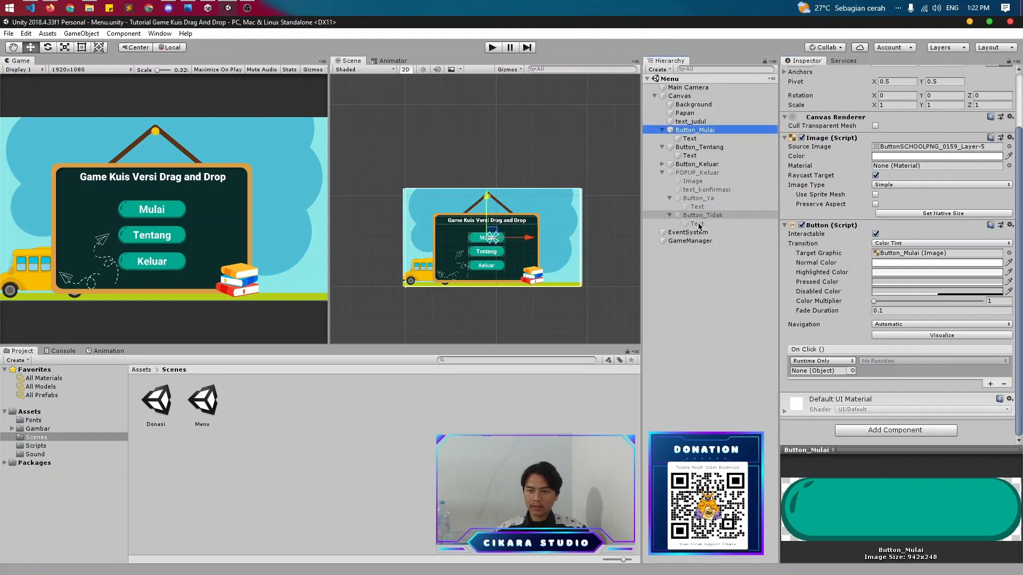
drag(690, 241, 837, 373)
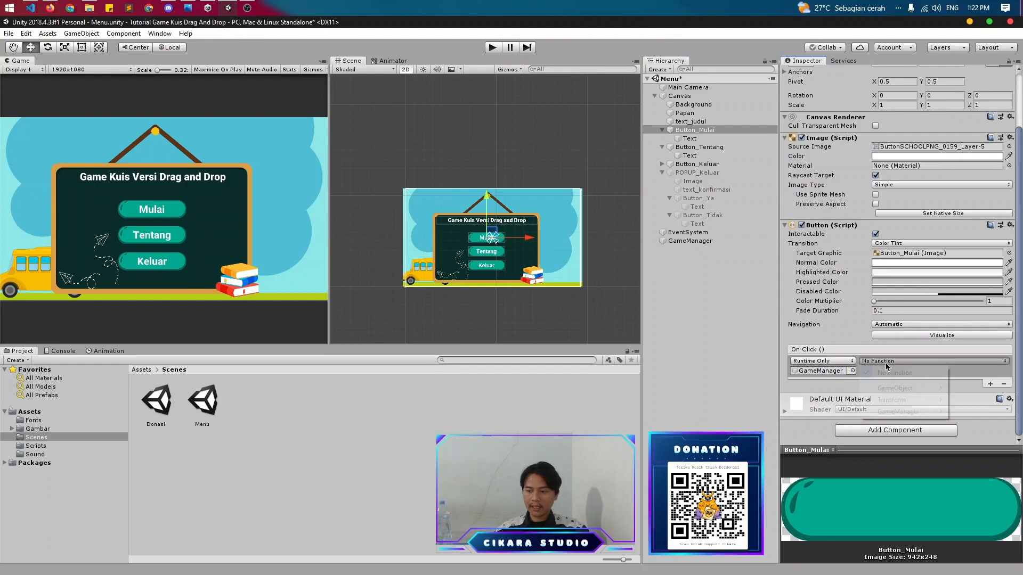
click(932, 360)
mouse_move(887, 410)
click(767, 365)
click(869, 371)
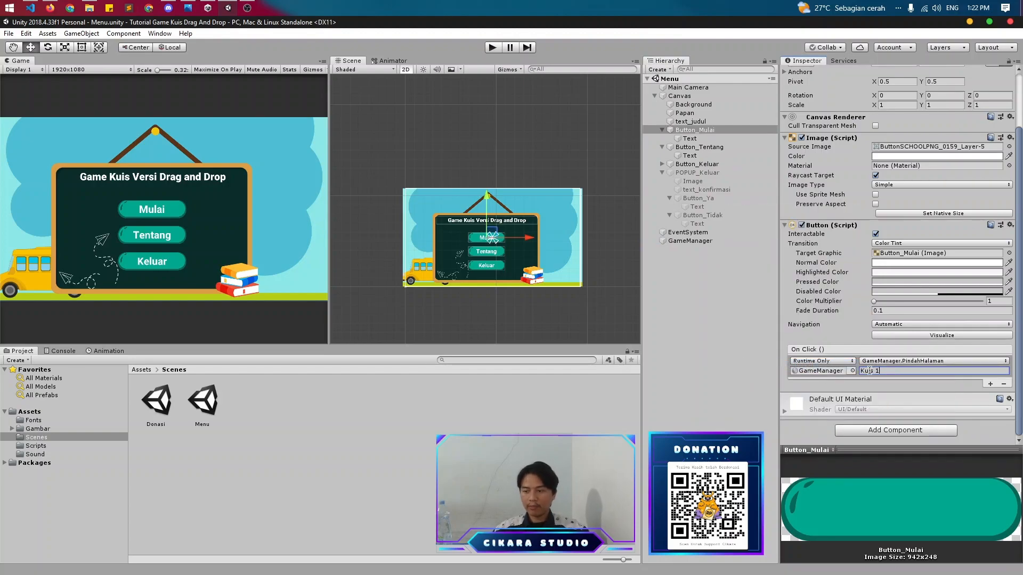
- Set GameManager's Halaman_Kuis_Pertama to Kuis 1 and Halaman_Hasil to Hasil, and collapse the Canvas in the hierarchy
click(725, 243)
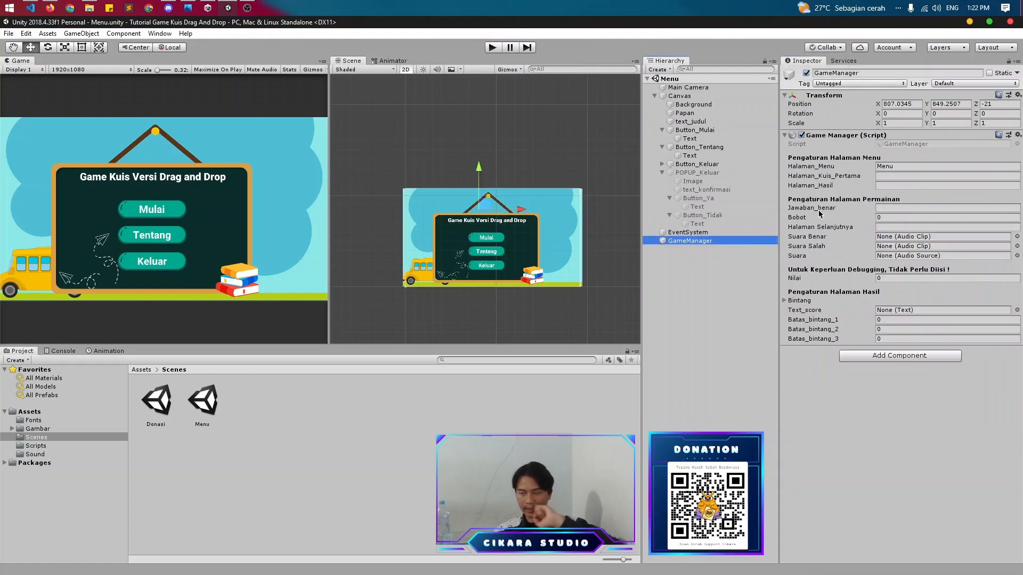
click(885, 177)
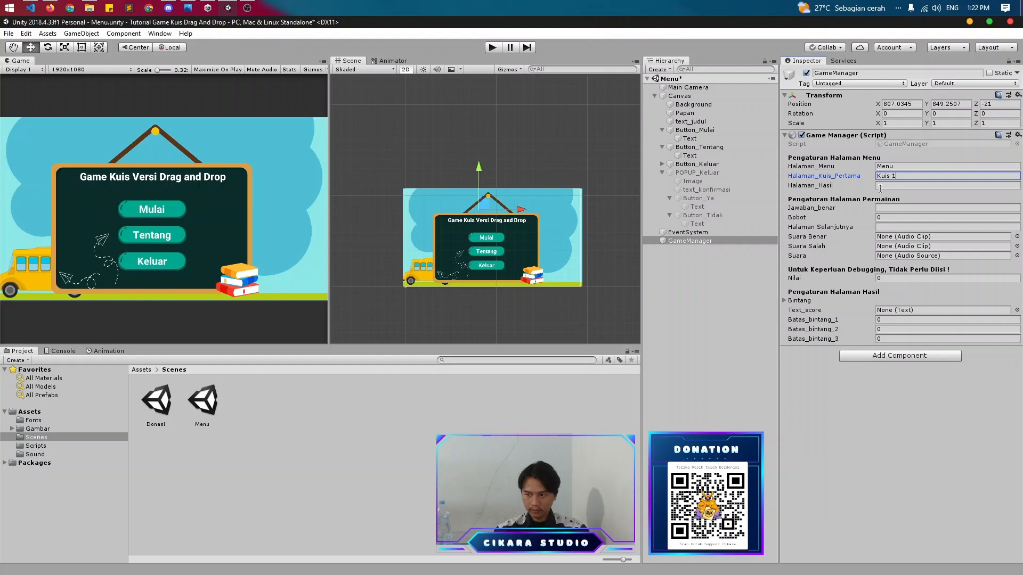
click(880, 186)
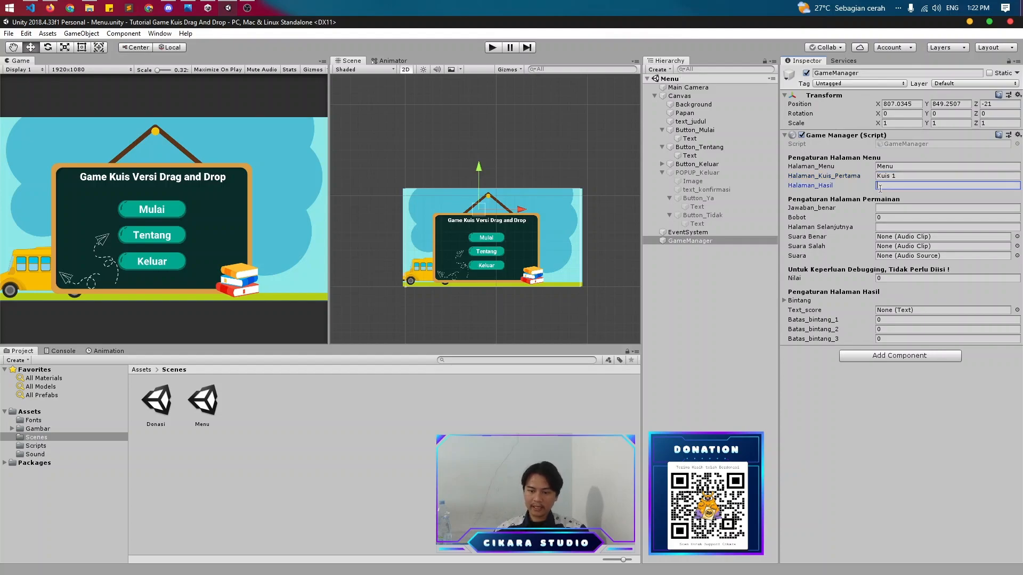
text(Hasil)
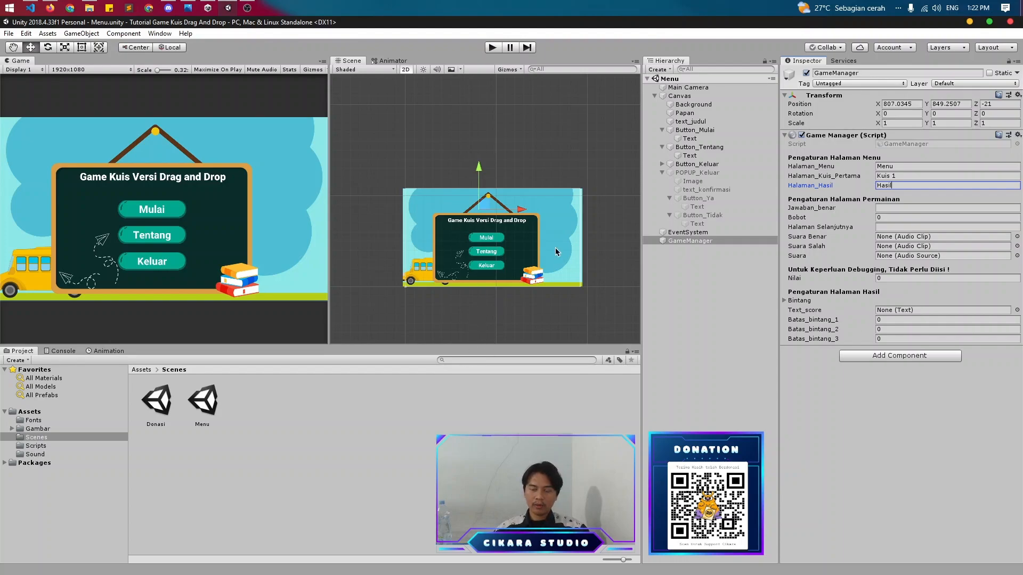
click(655, 97)
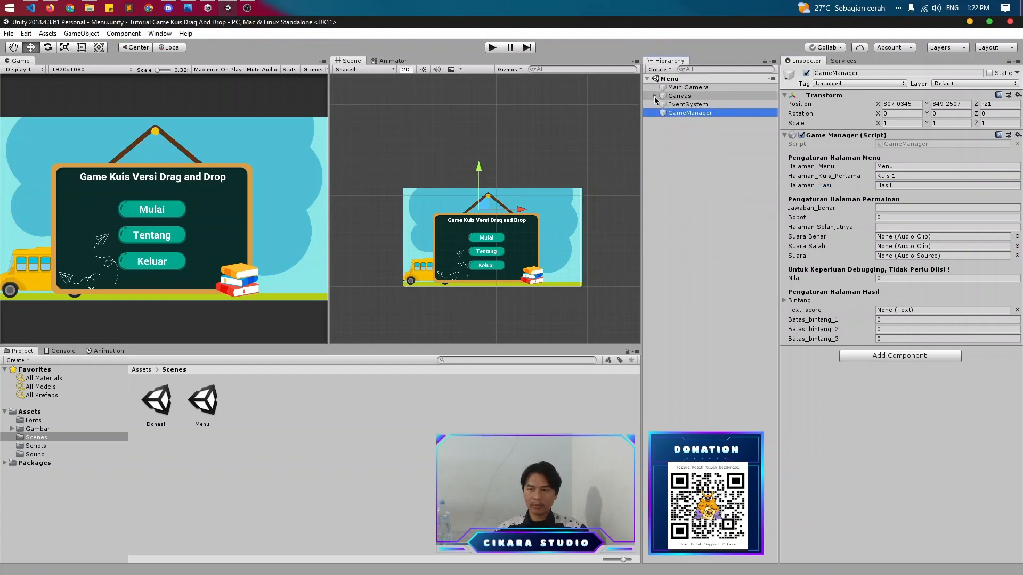
click(254, 425)
click(210, 409)
click(245, 411)
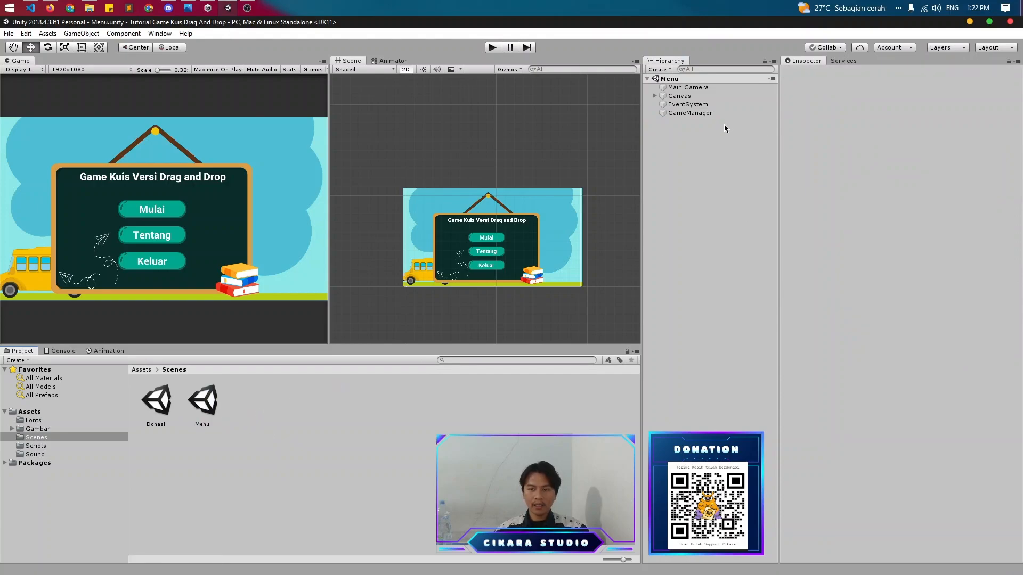
click(722, 113)
click(891, 177)
click(238, 421)
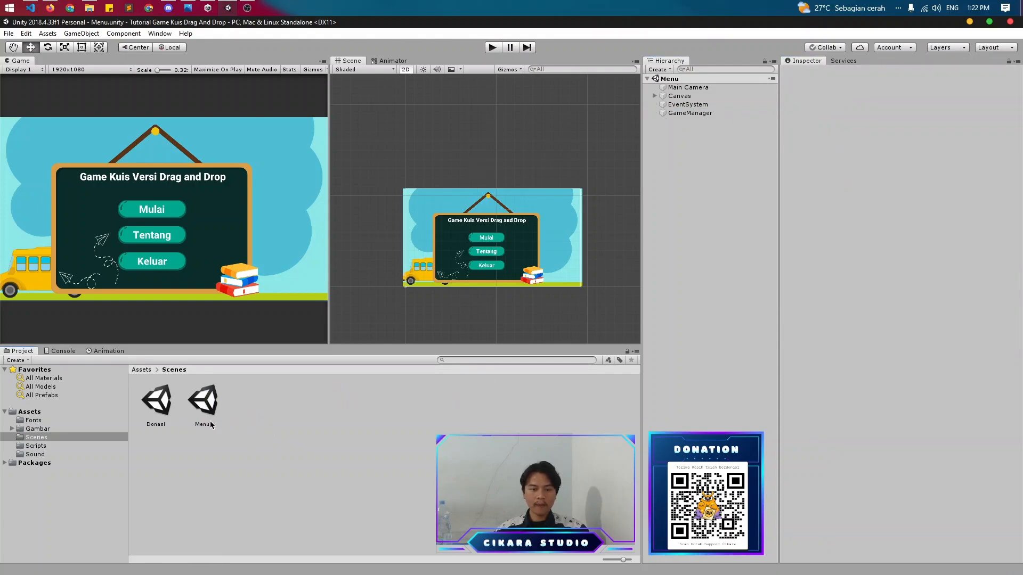
- Duplicate the Menu scene, rename the copy Kuis 1 and open it
click(206, 410)
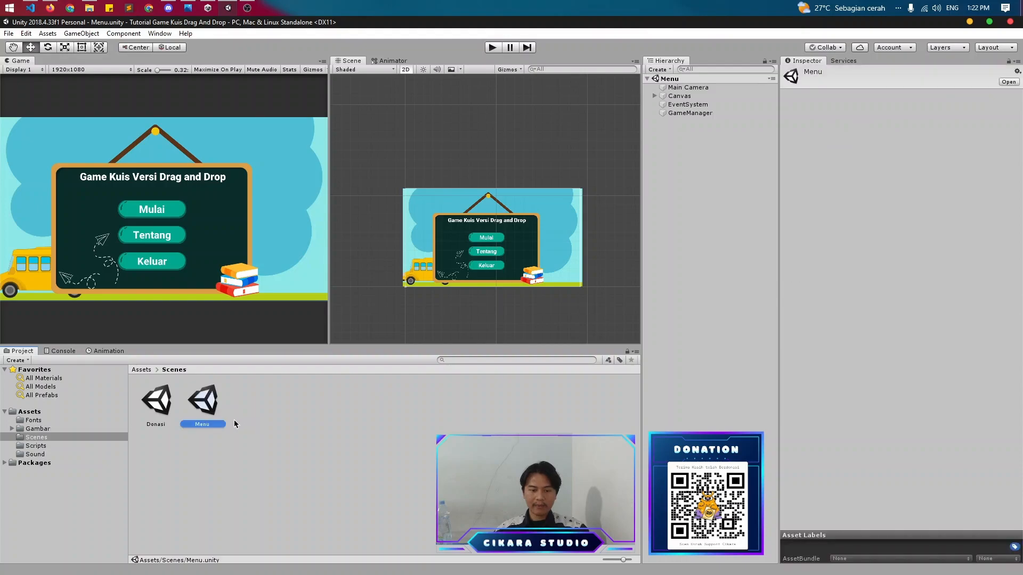
key(ctrl+d)
right_click(255, 432)
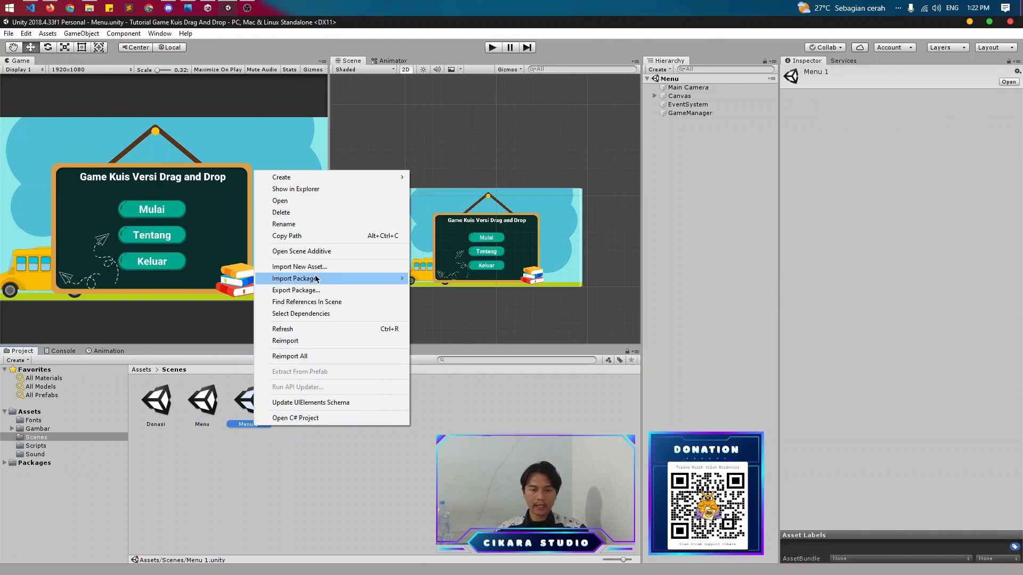
click(322, 222)
text(Kuis 1)
key(Return)
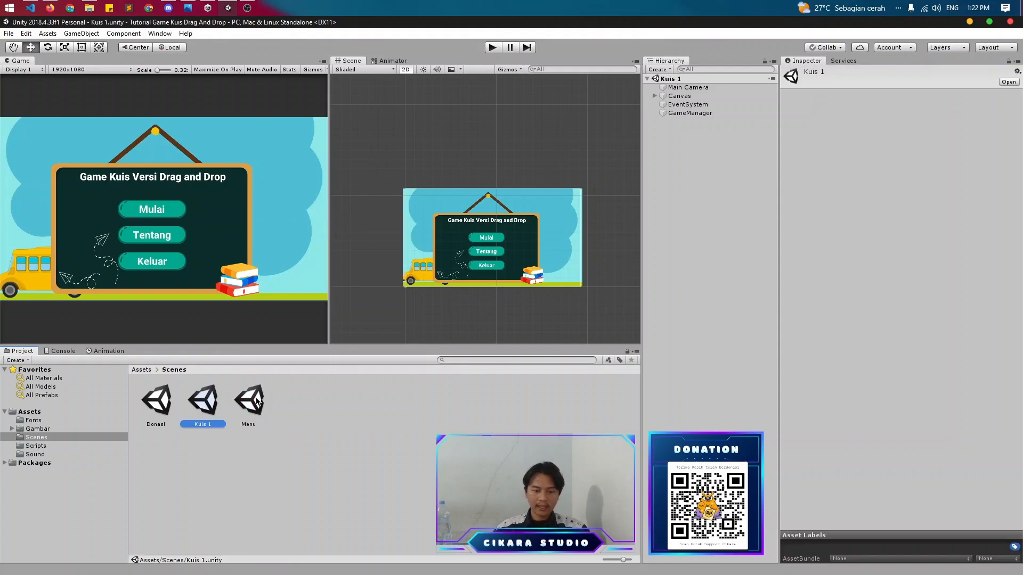
click(690, 113)
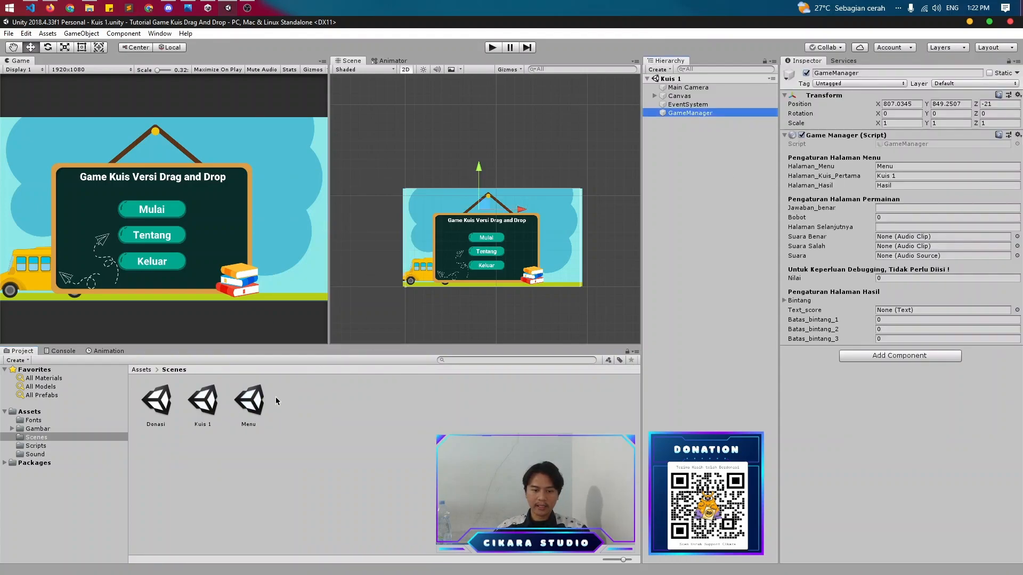
click(216, 409)
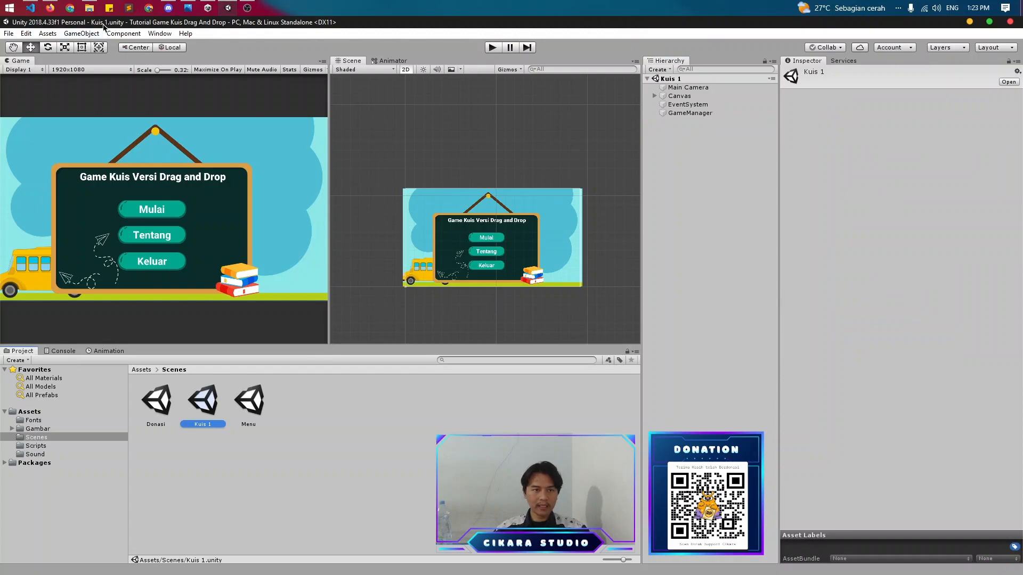
- Delete POPUP_Keluar, Papan and text_judul from the Canvas of the Kuis 1 scene
click(654, 96)
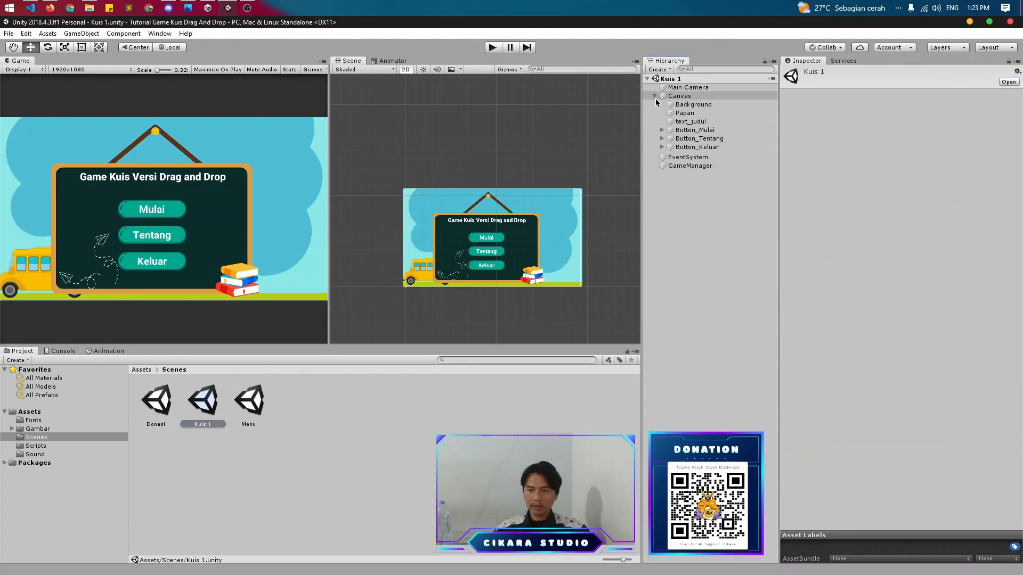
click(694, 130)
shift+click(710, 151)
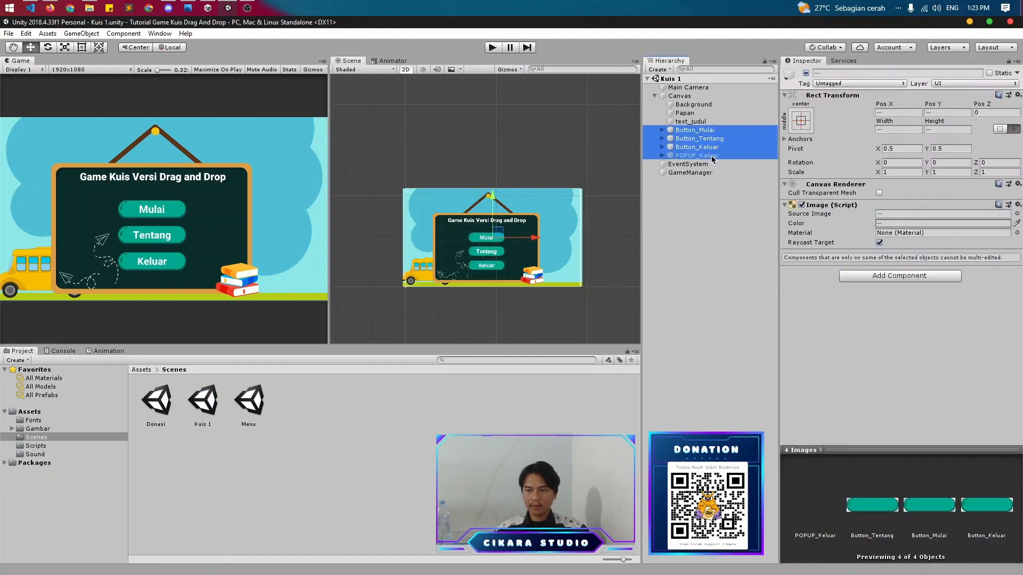
click(712, 156)
key(Delete)
click(696, 121)
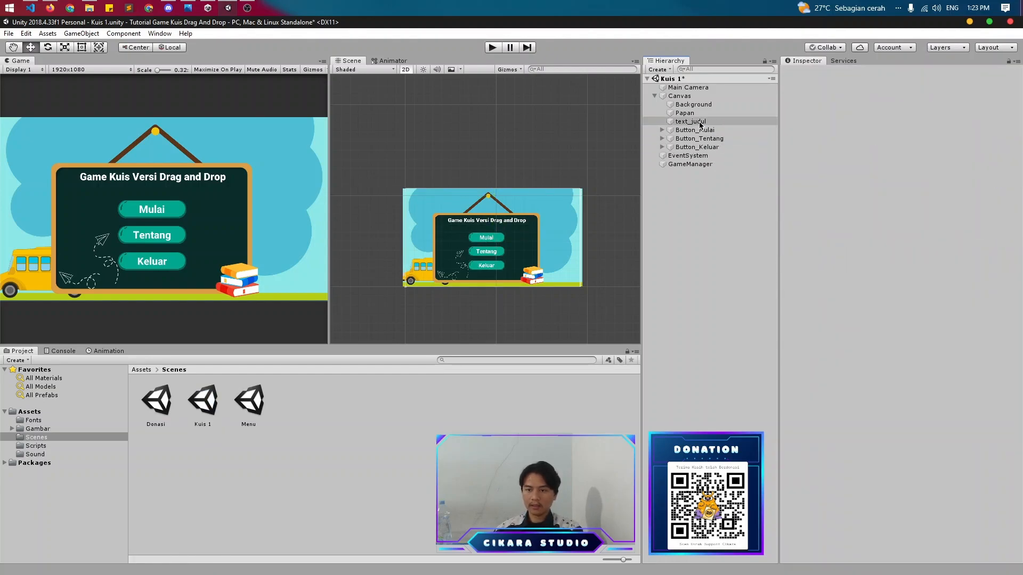
click(686, 113)
key(Delete)
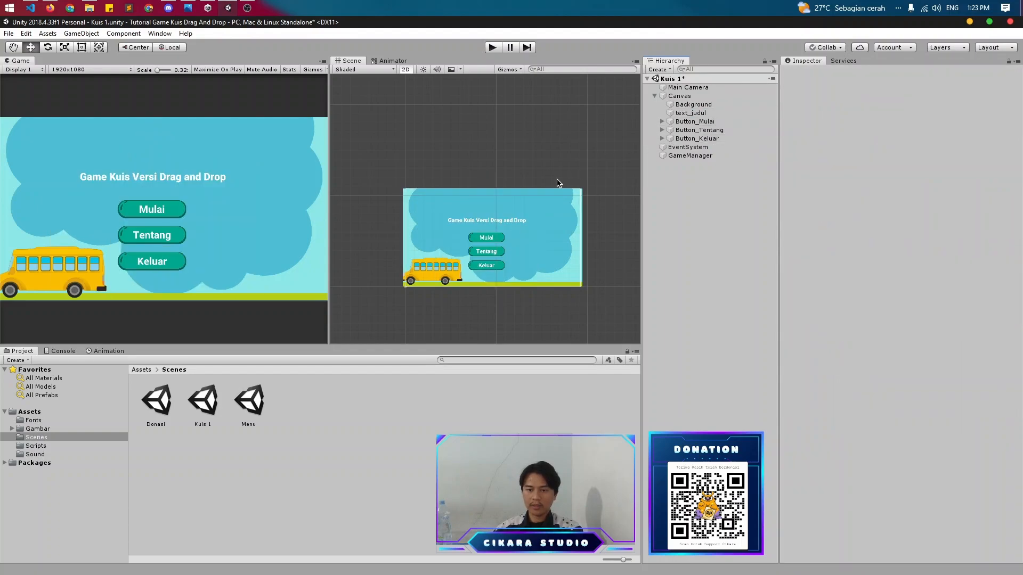
click(523, 222)
key(Delete)
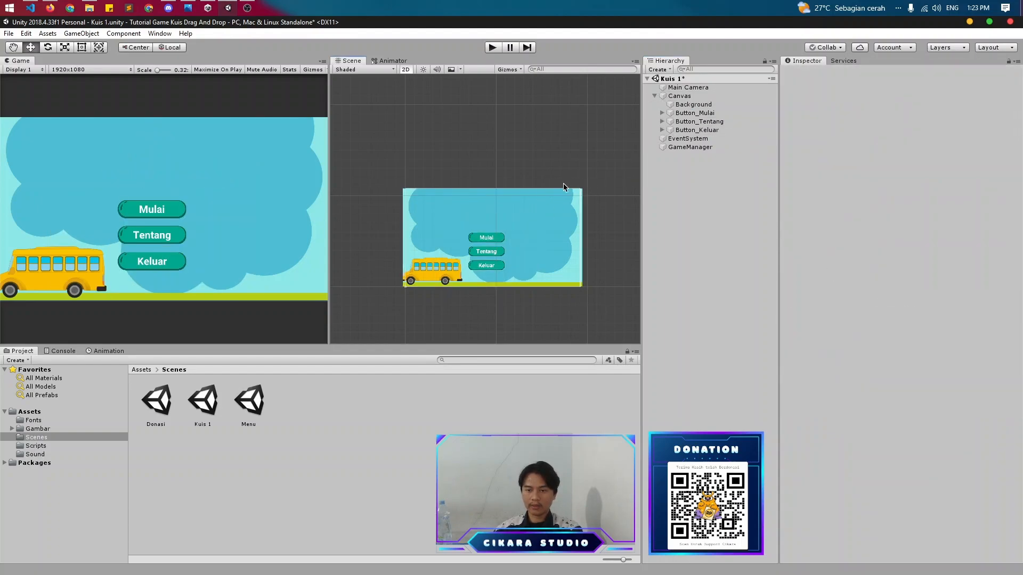
- Add a UI Image to the Canvas and enlarge it evenly around its centre to about 1088 by 1088
right_click(679, 96)
mouse_move(746, 256)
click(802, 278)
scroll(504, 243, down, 1)
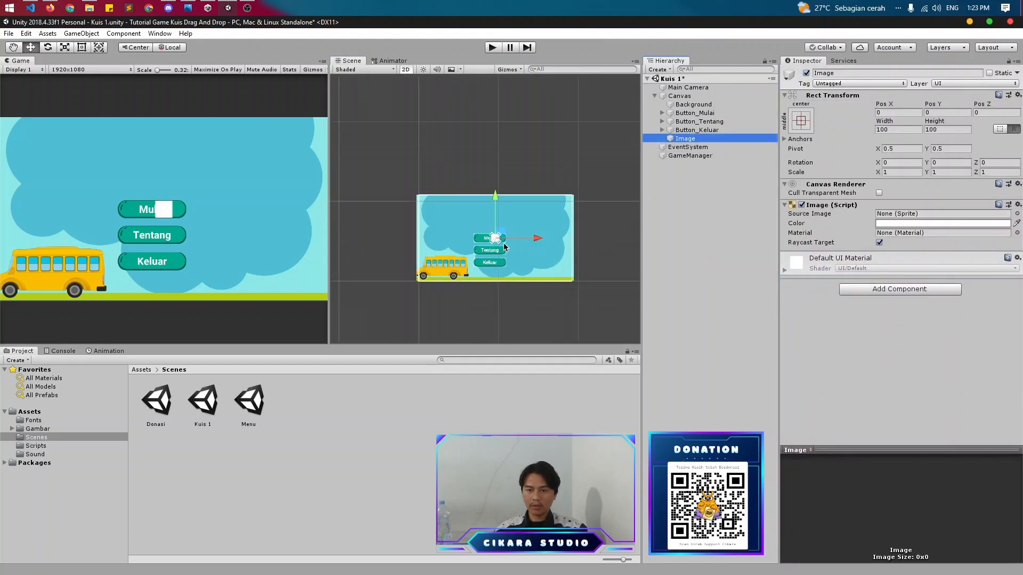
scroll(498, 244, up, 2)
alt+shift+drag(498, 244, 587, 288)
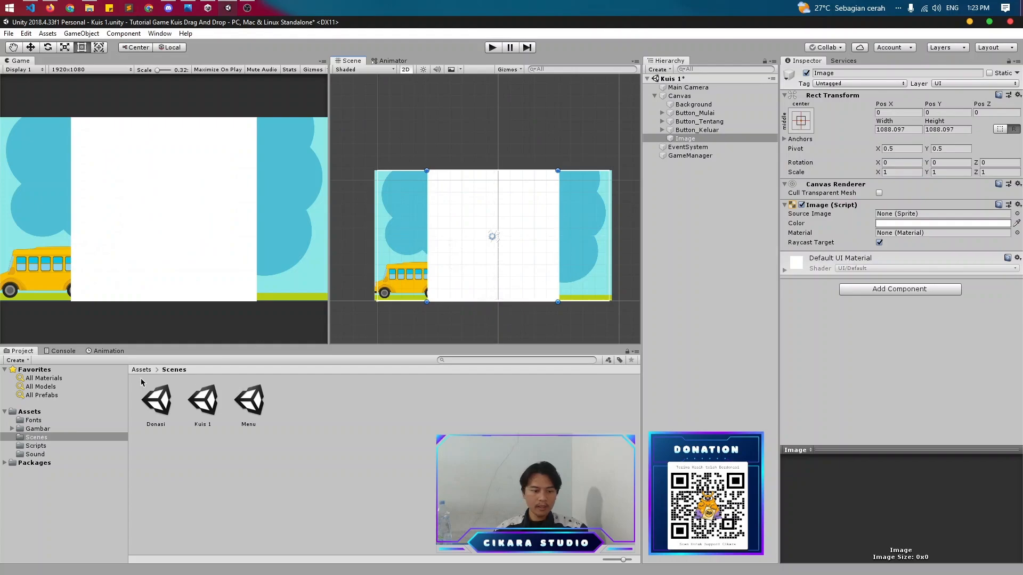
- Assign the FRAME UI SCHOOL_NEW sprite from the Gambar folder to the new Image and set its size to 1219 by 791
click(84, 429)
drag(392, 411, 921, 165)
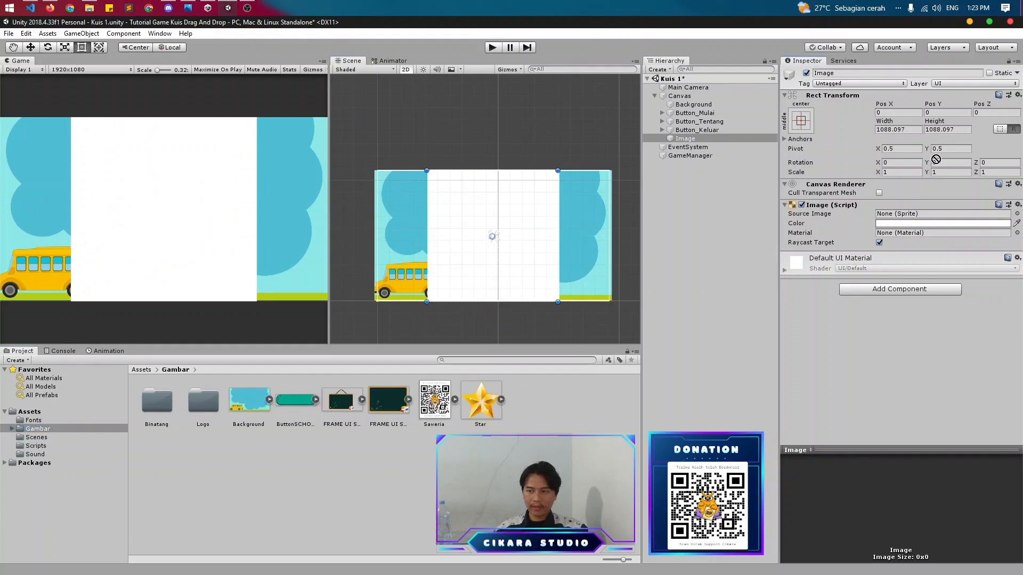
drag(937, 223, 938, 214)
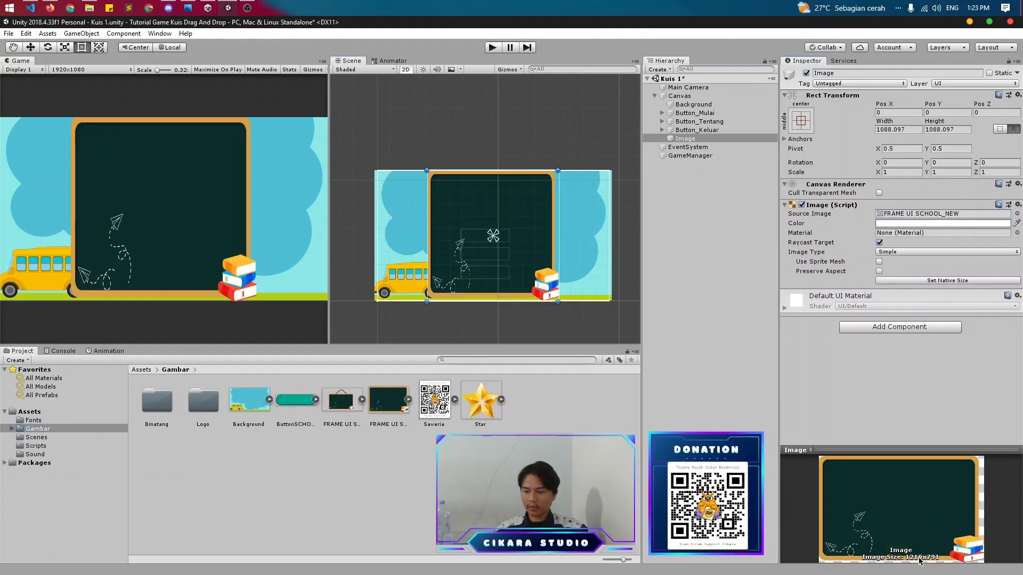
click(898, 129)
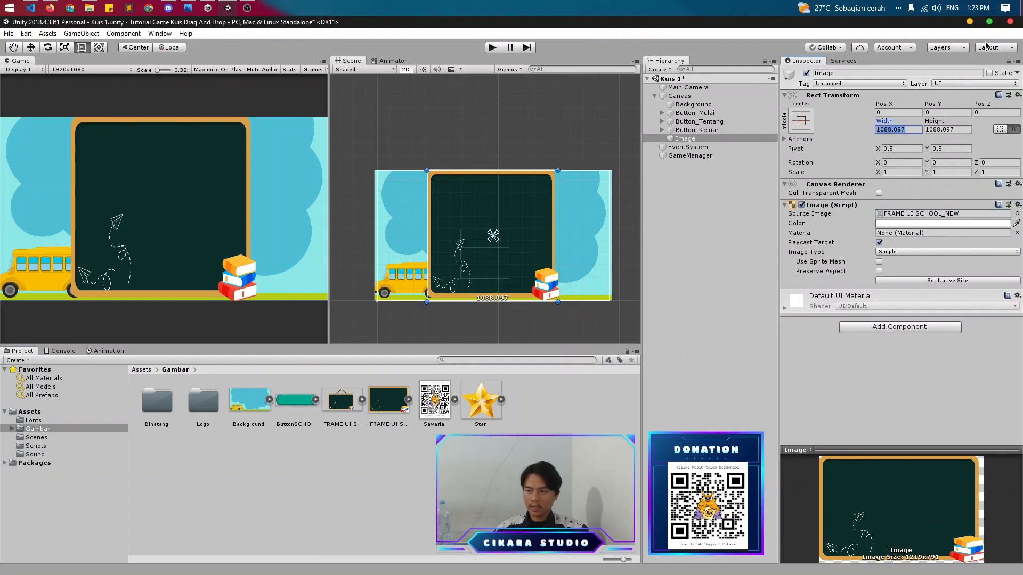
text(1219)
key(Tab)
text(791)
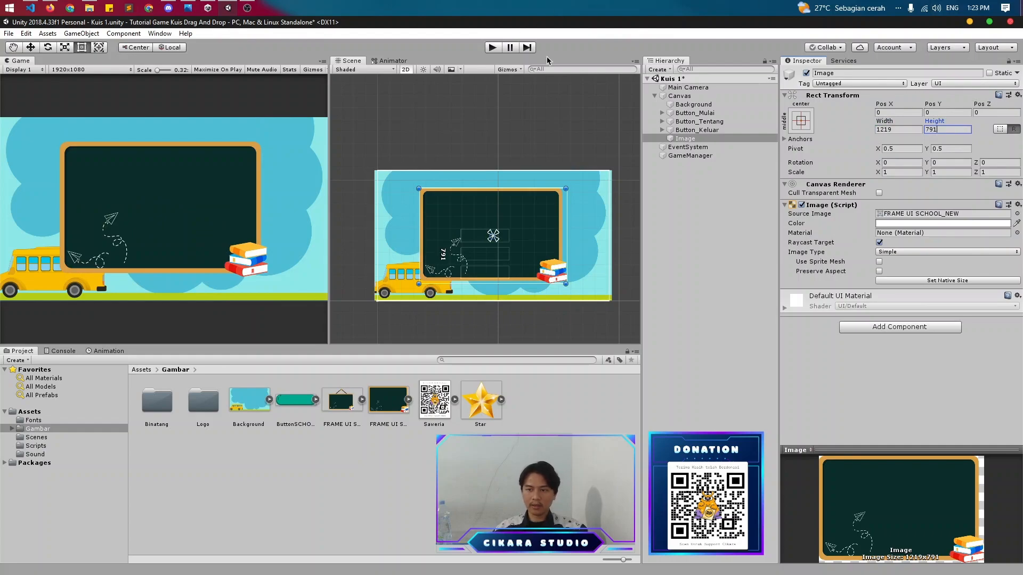
- Move the board image down to a Pos Y of about -530 and scale it proportionally to about 1459 by 947
click(686, 139)
click(30, 47)
drag(500, 197, 499, 257)
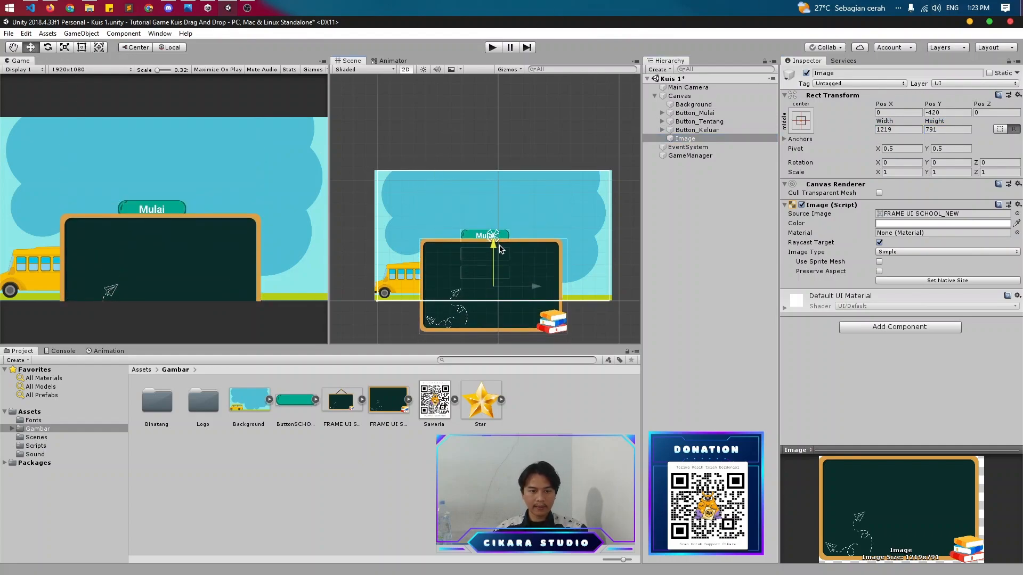
key(t)
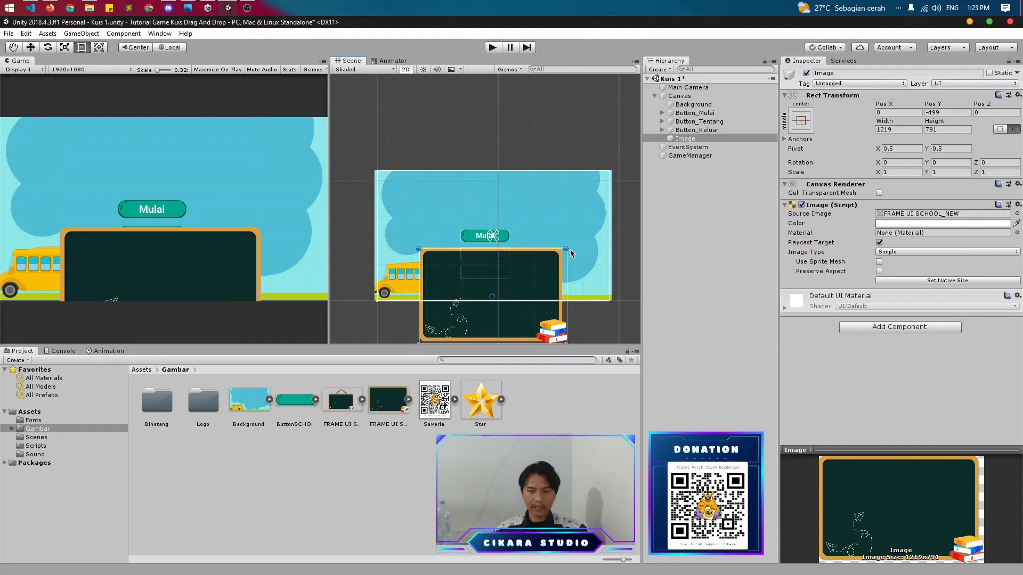
alt+shift+drag(568, 249, 586, 244)
key(w)
drag(493, 254, 493, 259)
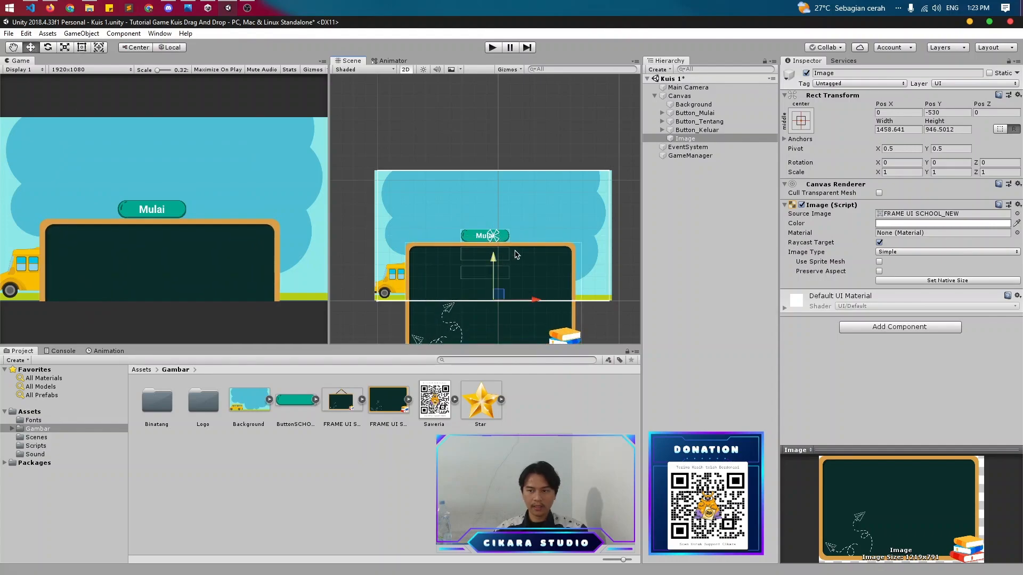
- Move Button_Mulai, Button_Tentang and Button_Keluar up together, clear of the board, putting Button_Mulai at a Pos Y of about 314
click(697, 130)
shift+click(695, 113)
drag(485, 211, 491, 177)
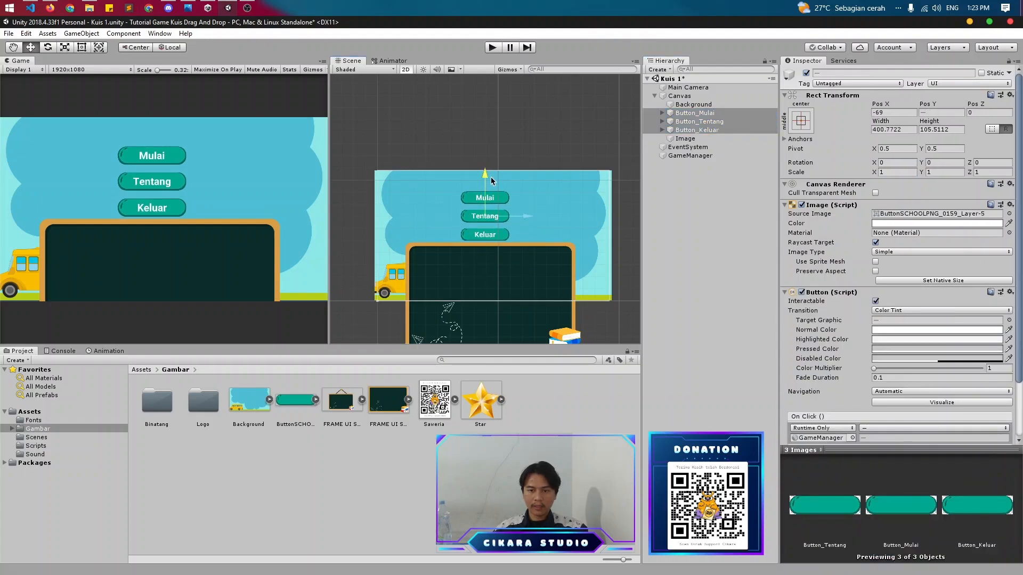
- Delete Button_Tentang and Button_Keluar from the Canvas and save the scene
click(702, 130)
shift+click(699, 121)
right_click(707, 129)
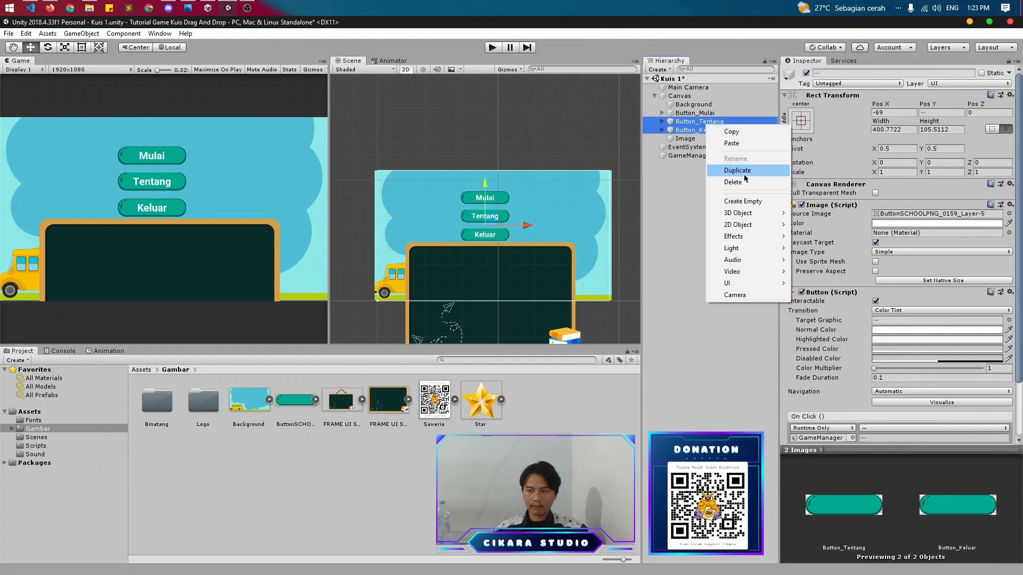
click(743, 178)
key(ctrl+s)
- Rename the board Image as Papan_Jawaban
right_click(689, 123)
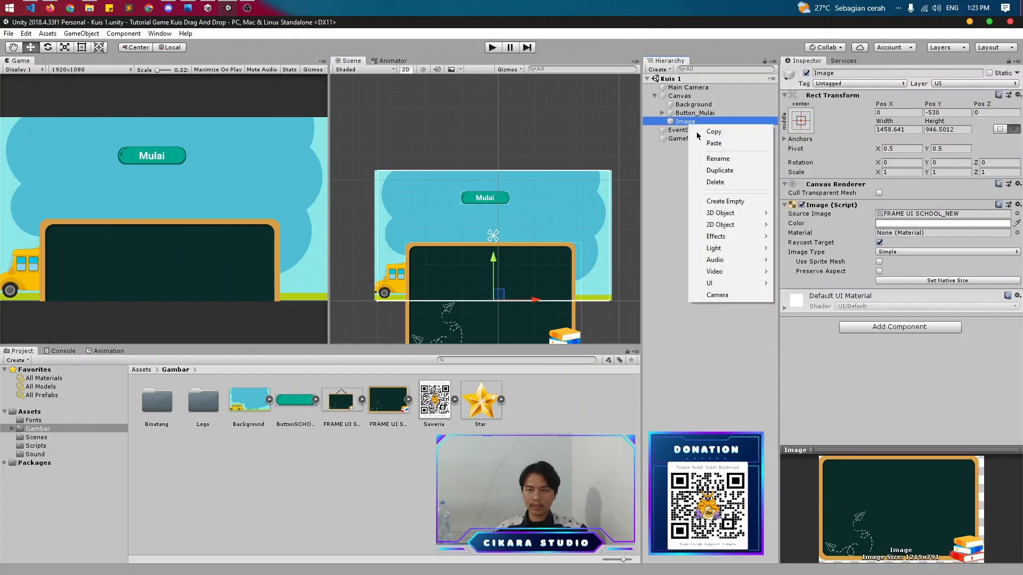
click(716, 158)
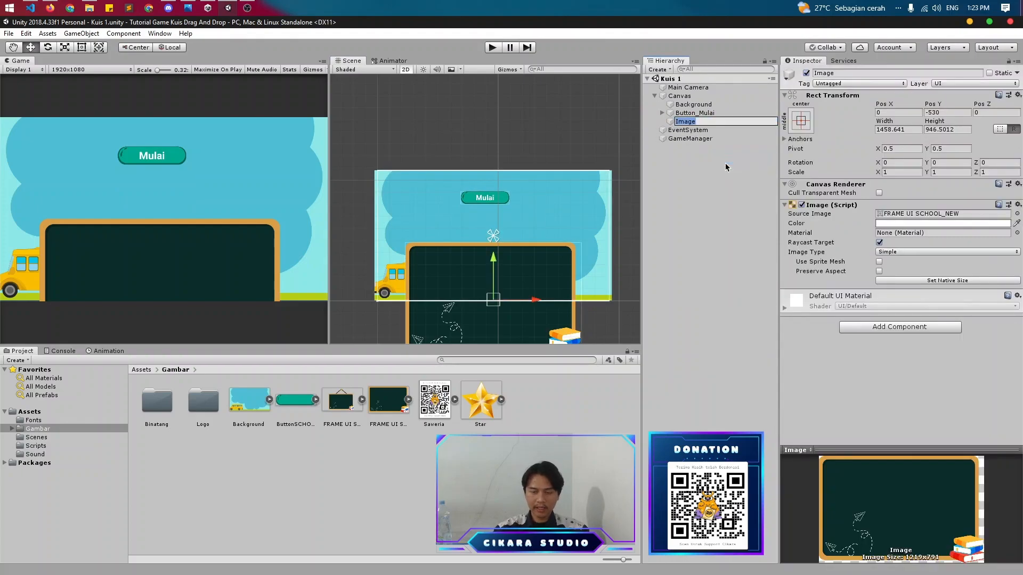
text(Papan_Jawaban)
key(Return)
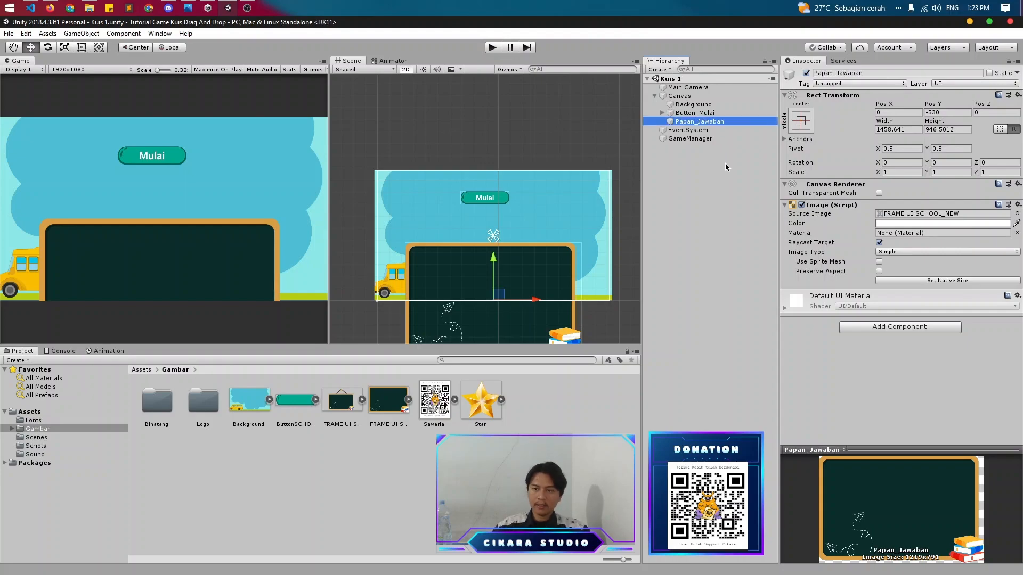
right_click(706, 122)
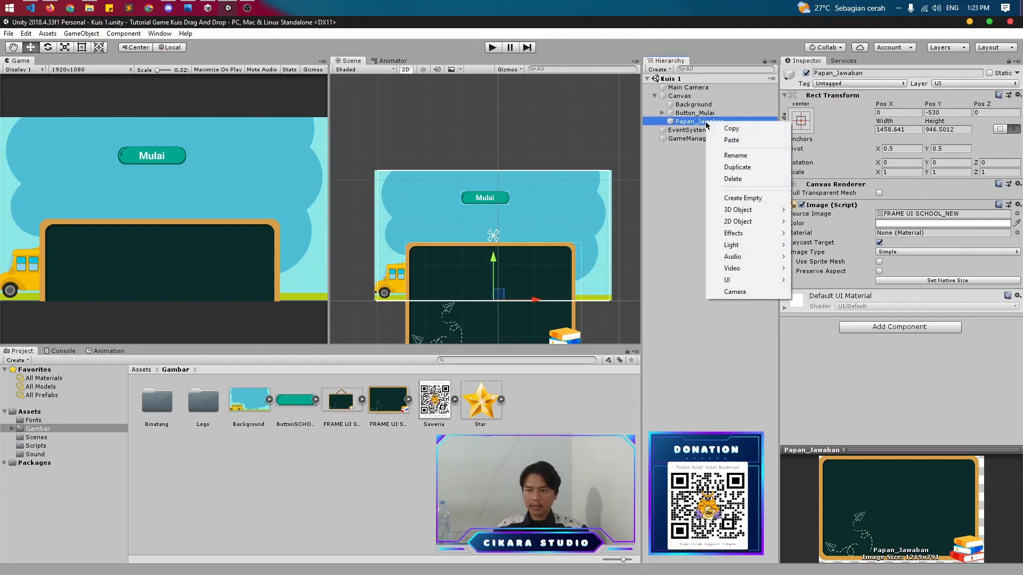
- Add a UI Image to the Canvas and fit it over the board's visible area, about 1344 by 445 at position -25, -313
double_click(682, 99)
right_click(682, 96)
mouse_move(755, 259)
click(789, 279)
drag(489, 130, 488, 150)
key(t)
scroll(488, 194, up, 5)
drag(475, 195, 420, 226)
drag(421, 180, 422, 160)
drag(489, 189, 577, 190)
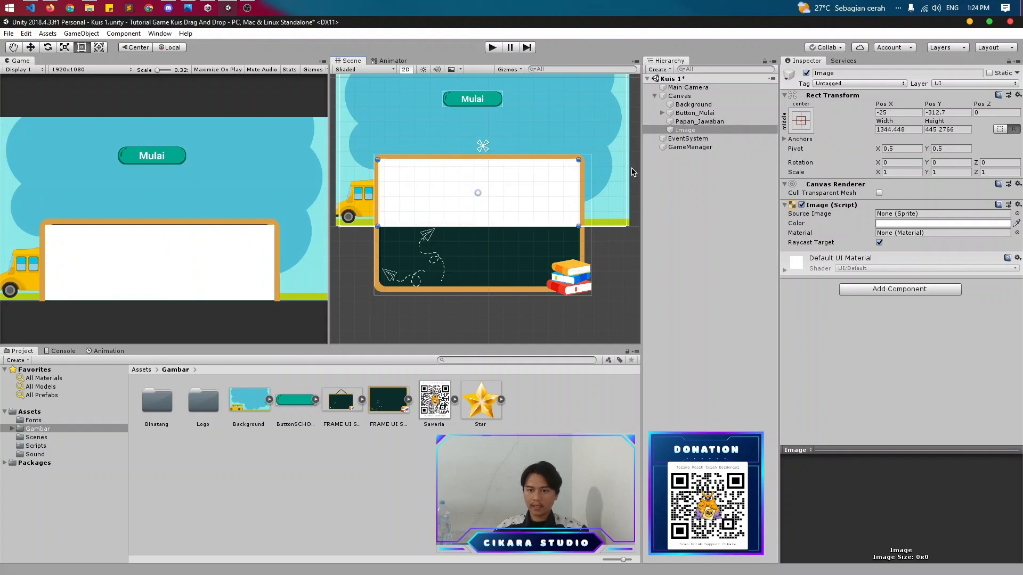
- Add a Grid Layout Group component to the new Image
click(899, 288)
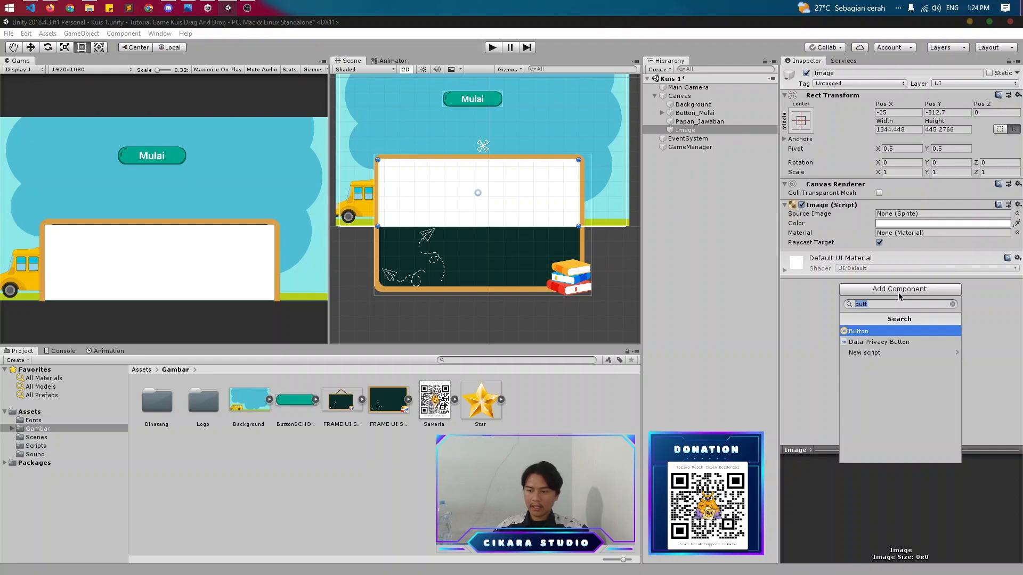
text(gr)
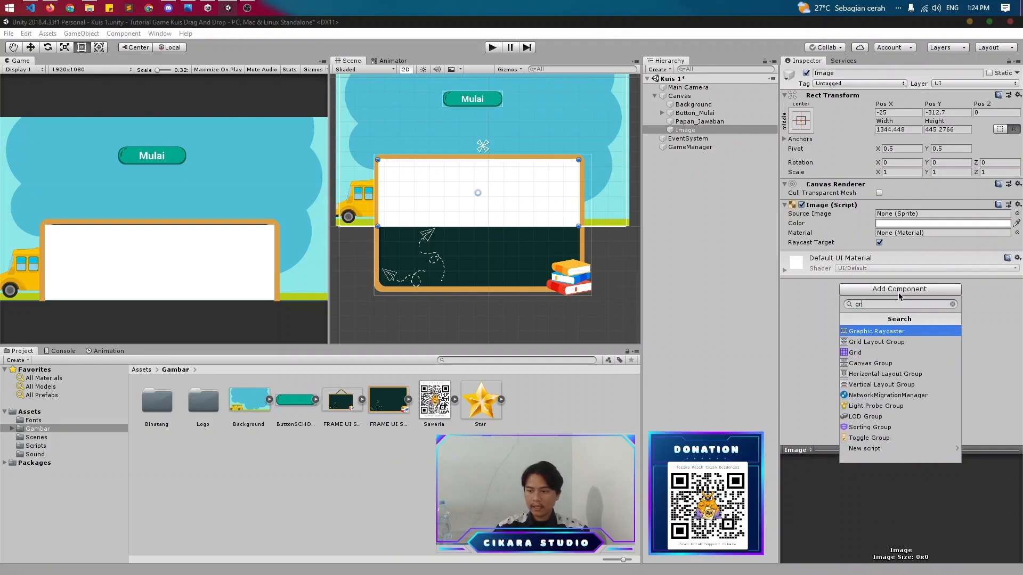
key(Down)
key(Return)
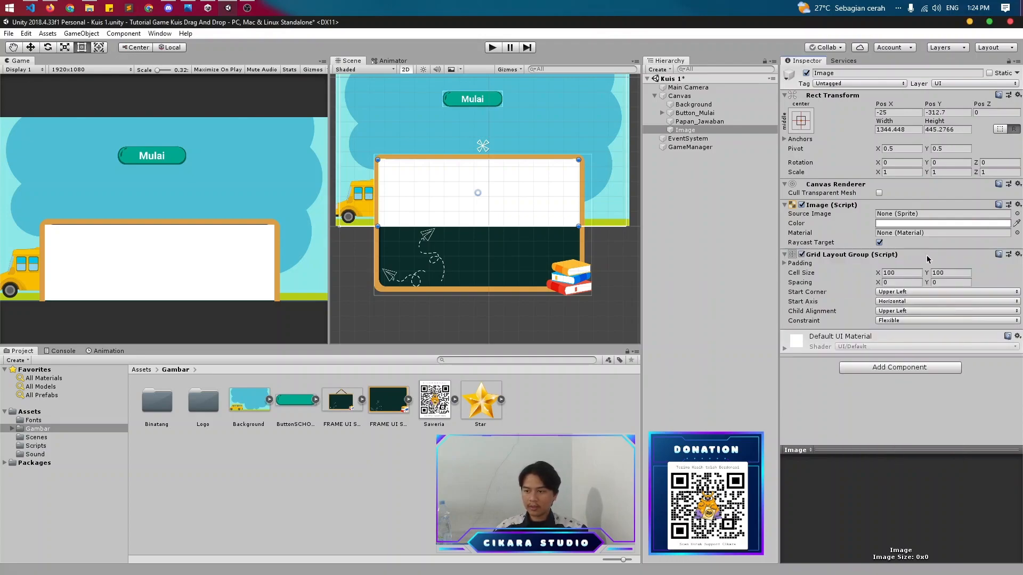
- Set the grid's Cell Size X to Button_Mulai's width, 400.7722
click(901, 273)
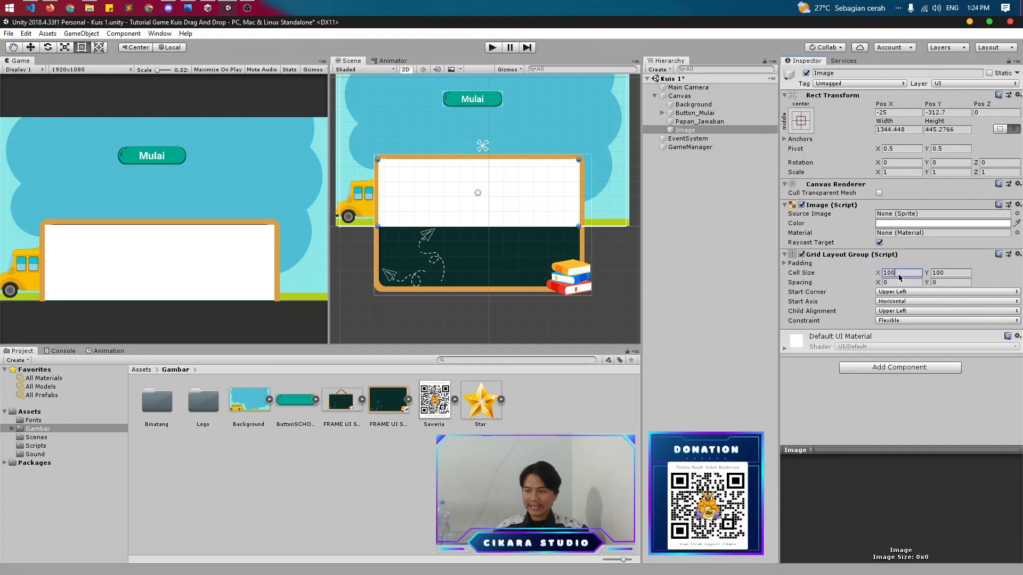
click(695, 113)
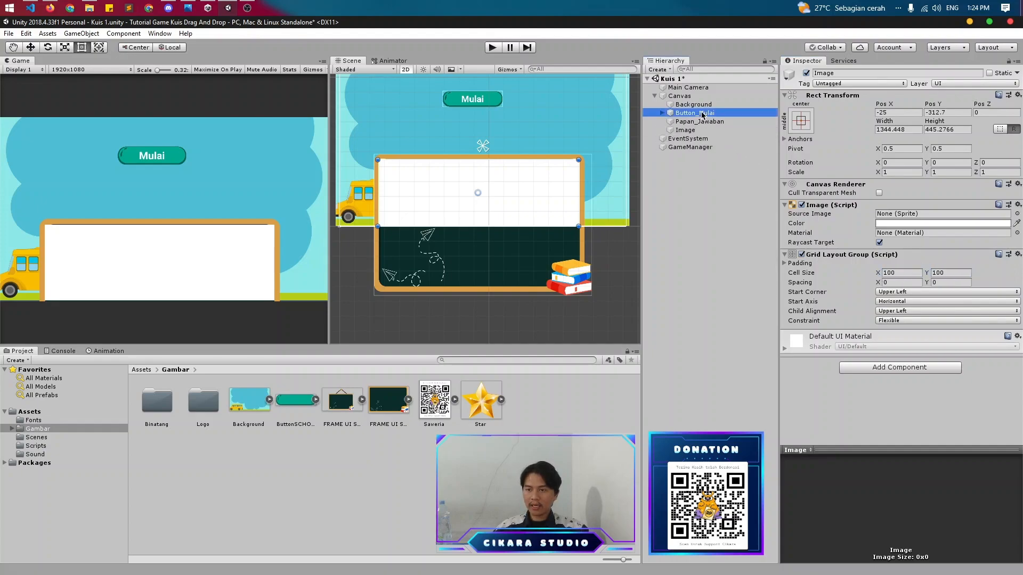
click(897, 129)
click(712, 130)
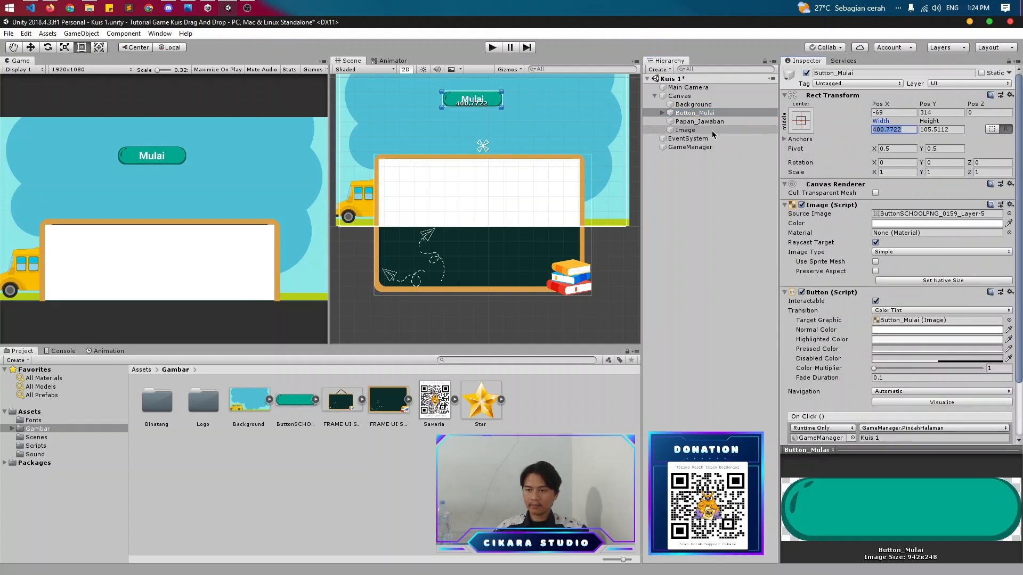
click(905, 273)
text(400.7722)
- Set the grid's Cell Size Y to Button_Mulai's height, 105.5112, and save the scene
click(716, 122)
click(716, 114)
click(955, 128)
key(ctrl+c)
click(712, 130)
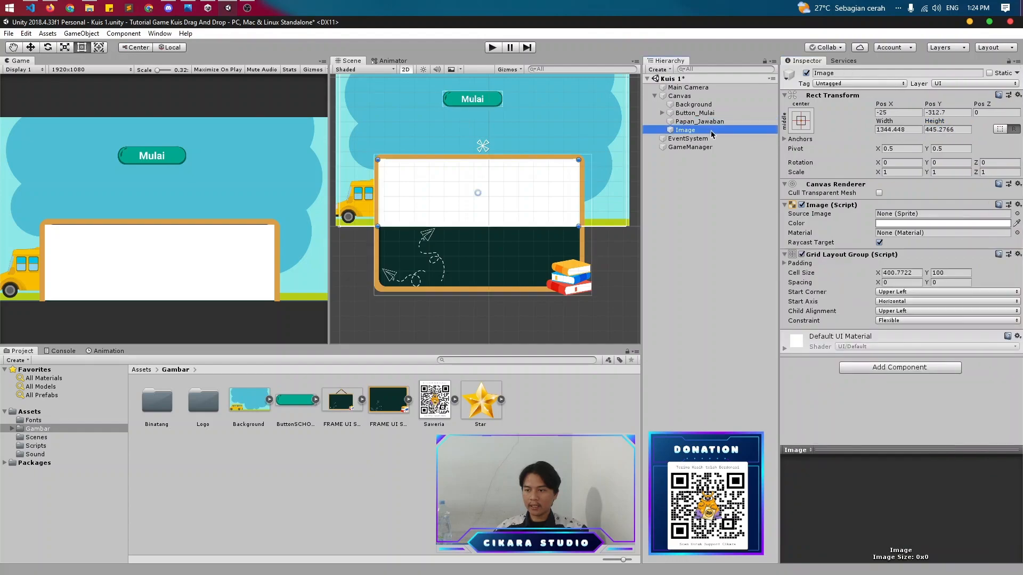
click(936, 272)
key(ctrl+v)
key(ctrl+s)
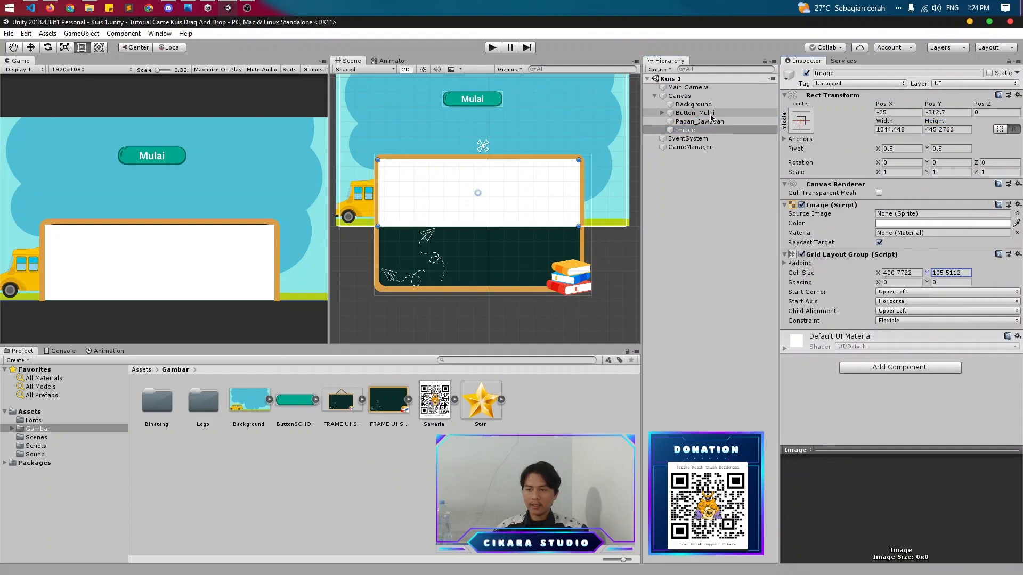
- Nest Button_Mulai inside the grid Image object and remove the Image component from that container
mouse_move(712, 116)
mouse_down()
mouse_move(713, 144)
mouse_move(712, 134)
mouse_up()
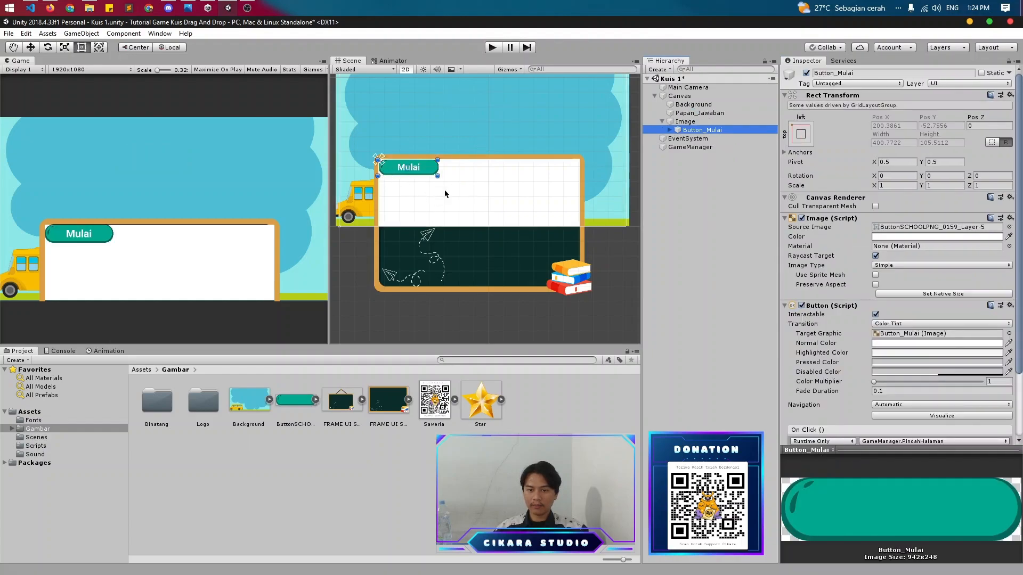
click(686, 122)
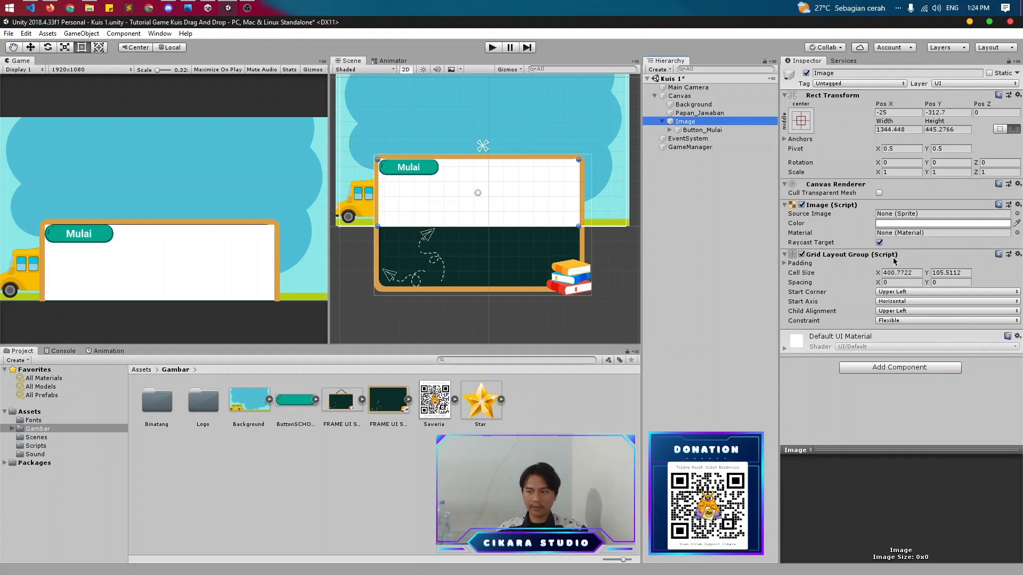
click(1017, 207)
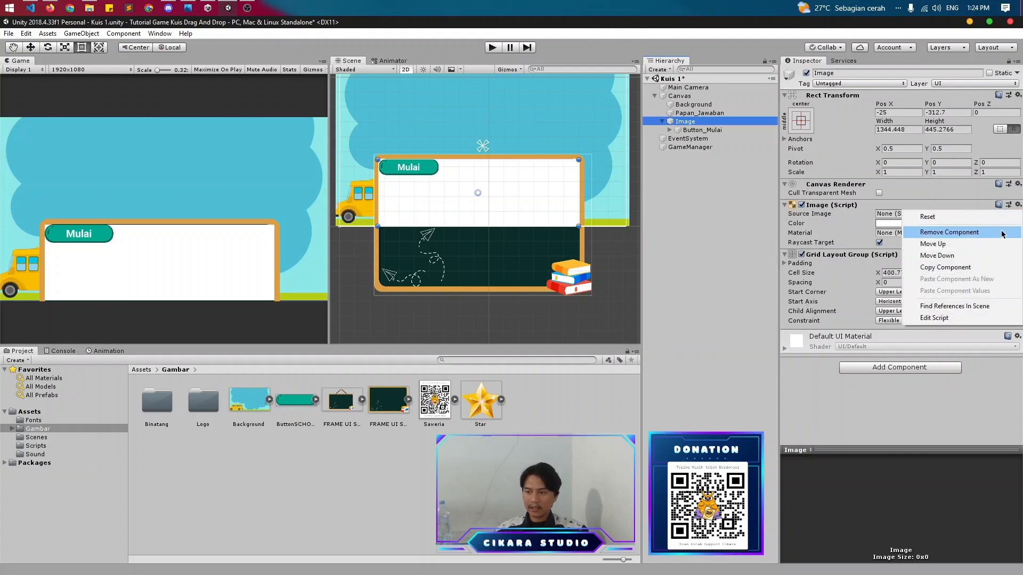
click(977, 234)
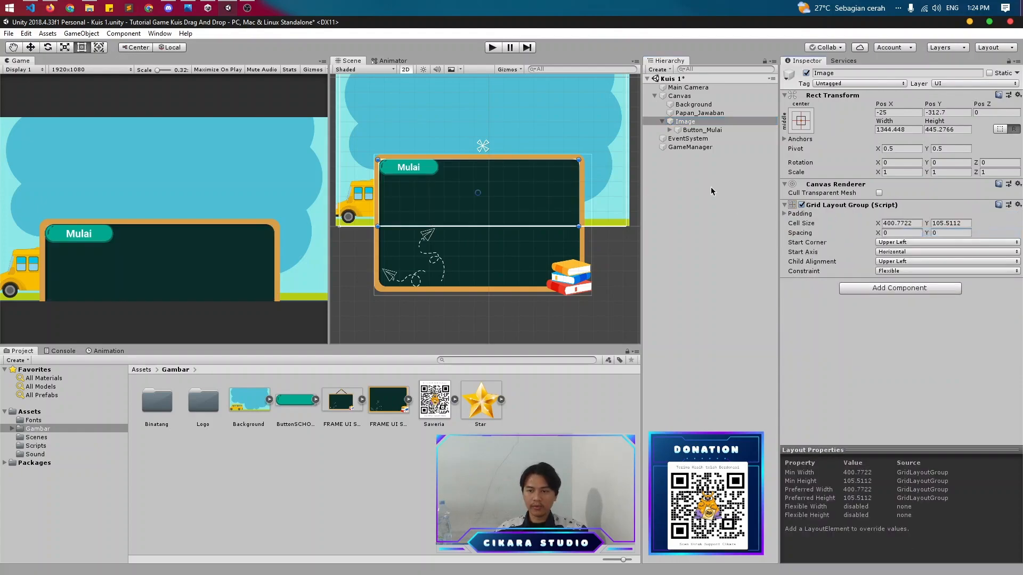
- Rename the nested Button_Mulai as A
click(693, 129)
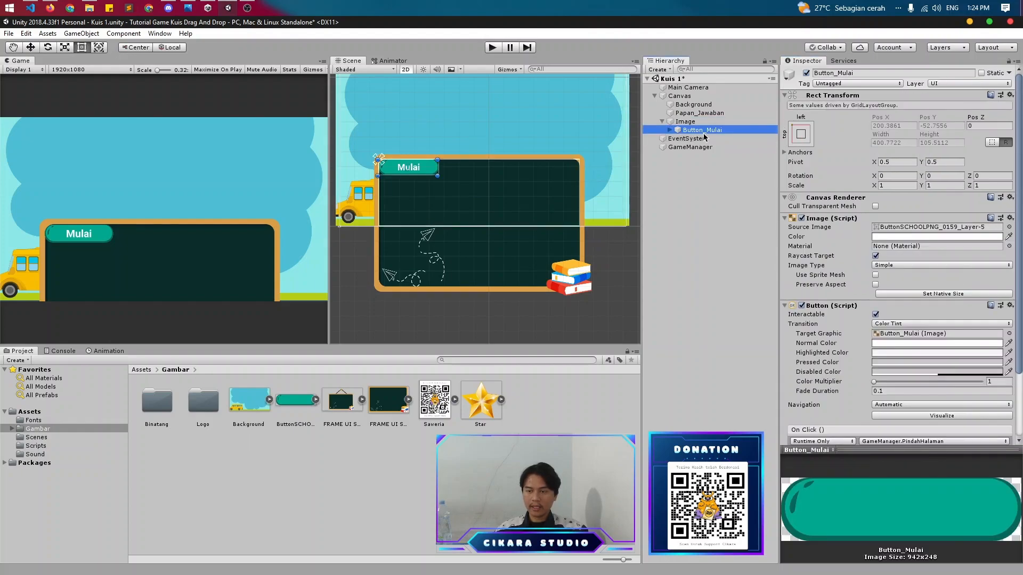
right_click(705, 130)
click(743, 165)
text(A)
key(Return)
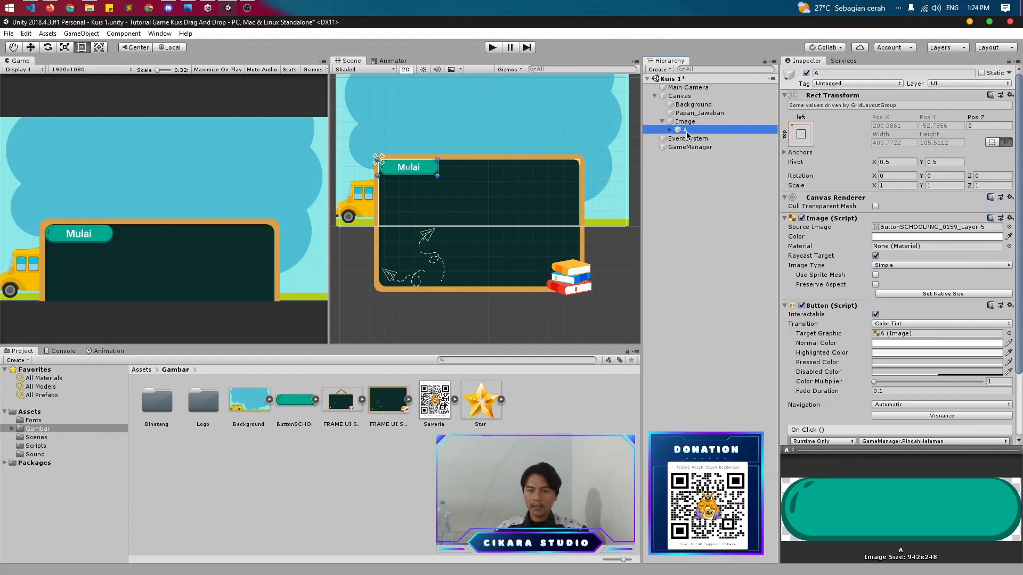
- Duplicate button A three times inside the grid container
click(688, 138)
click(688, 131)
key(ctrl+d)
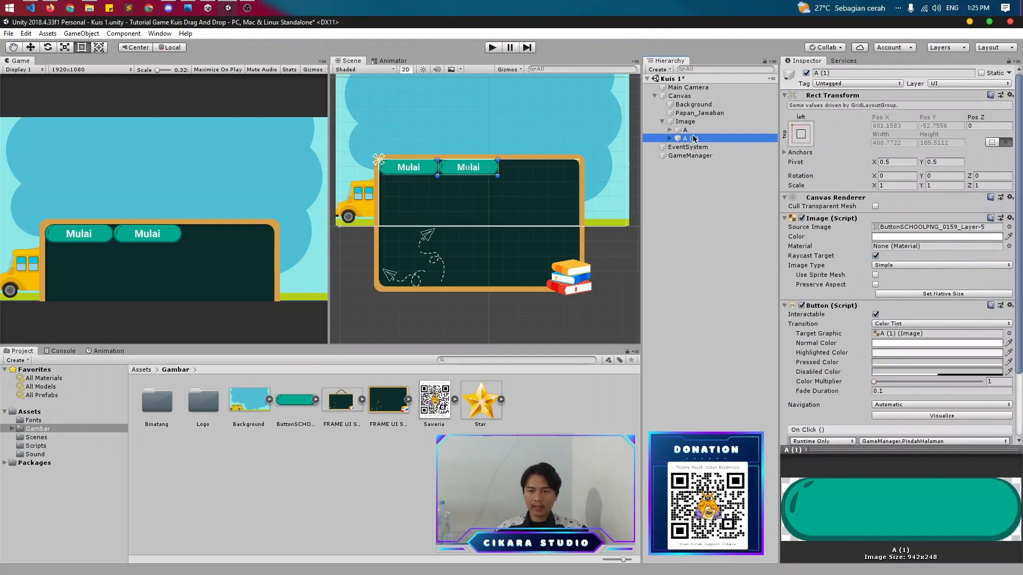
key(ctrl+d)
key(ctrl+d)
- Rename the grid container Image as Grup_Papan_Jawaban
click(696, 124)
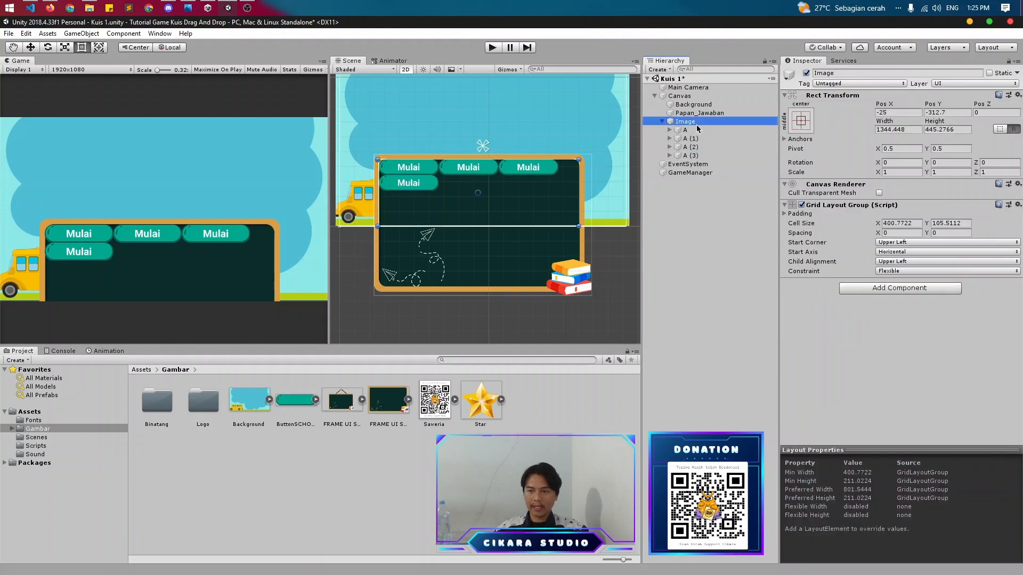
right_click(697, 129)
click(717, 155)
text(GRUP)
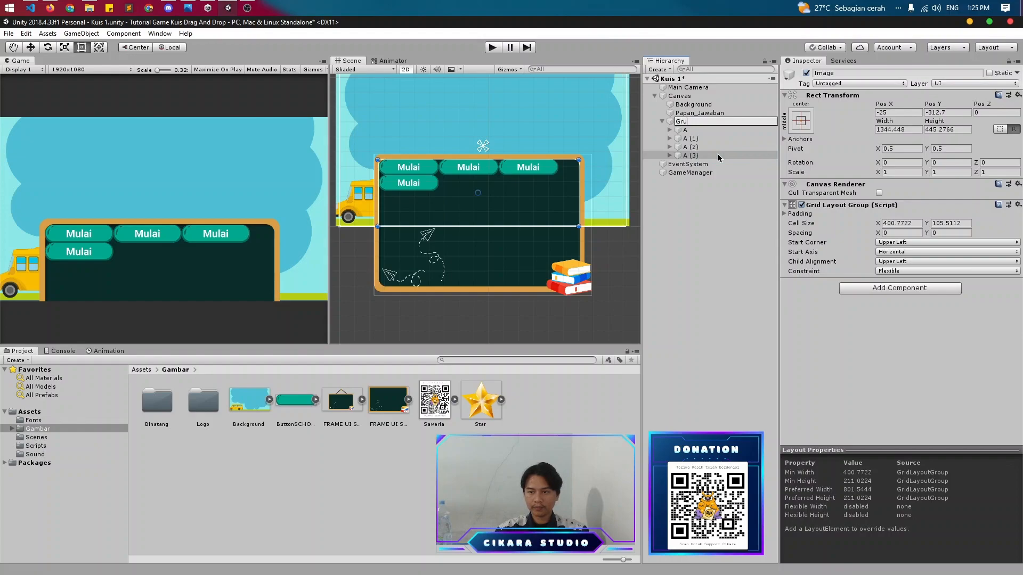
text(_Papan_Jawaban)
key(Return)
- Replace Papan with Button in the grid container's name, making it Grup_Button_Jawaban
right_click(705, 123)
click(734, 158)
key(BackSpace)
key(BackSpace)
key(BackSpace)
key(BackSpace)
key(BackSpace)
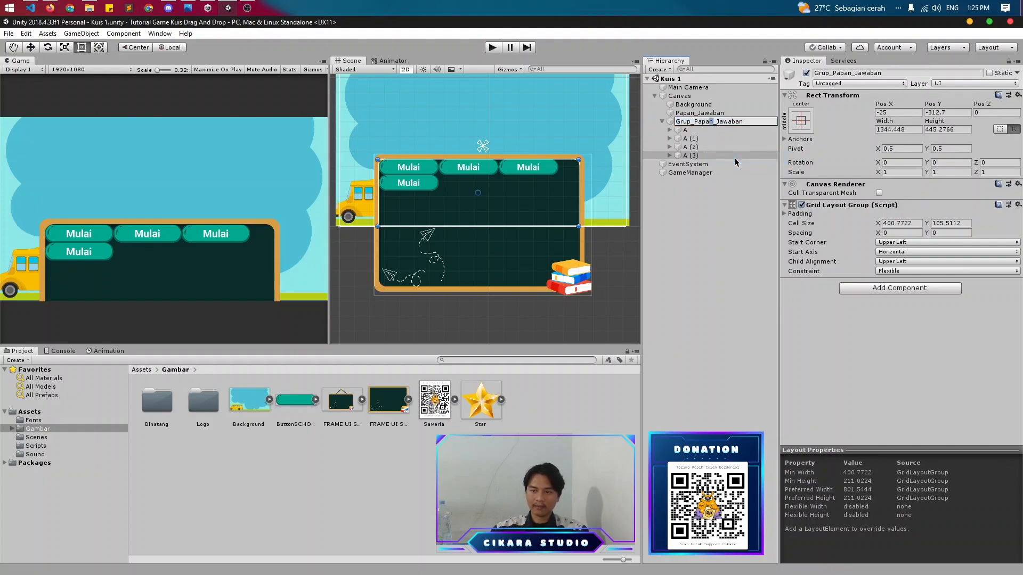
text(Button)
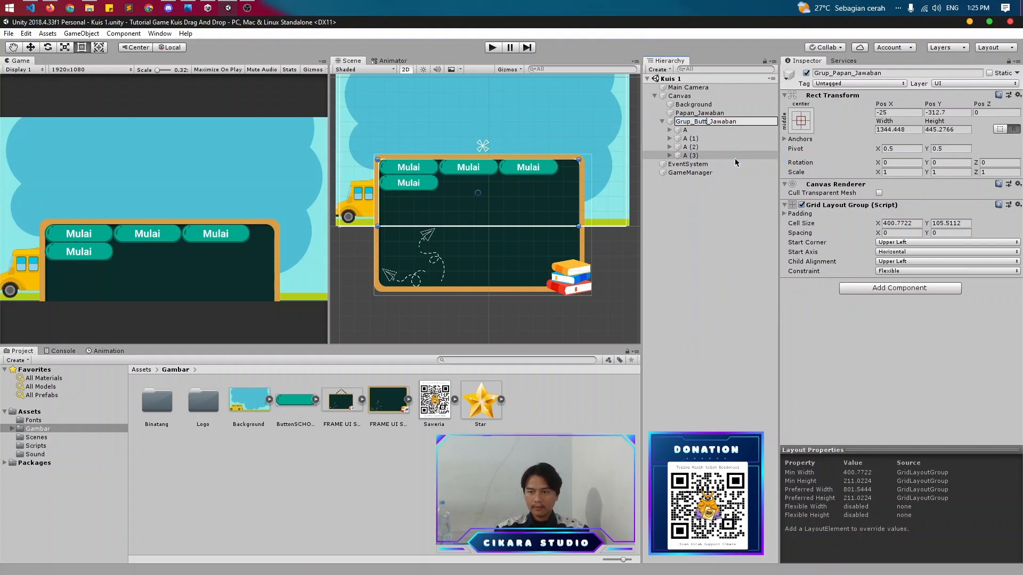
key(Return)
- Rename the three duplicated buttons A (1), A (2) and A (3) as B, C and D
click(697, 139)
right_click(698, 140)
click(724, 175)
text(B)
key(Return)
key(Down)
key(F2)
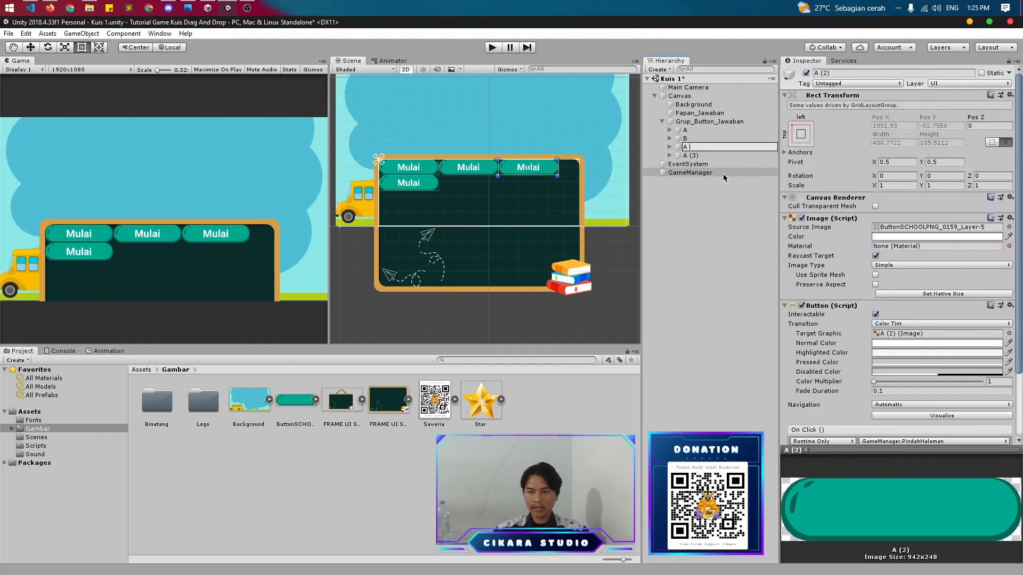
text(C)
key(Return)
key(Down)
key(F2)
text(D)
key(Return)
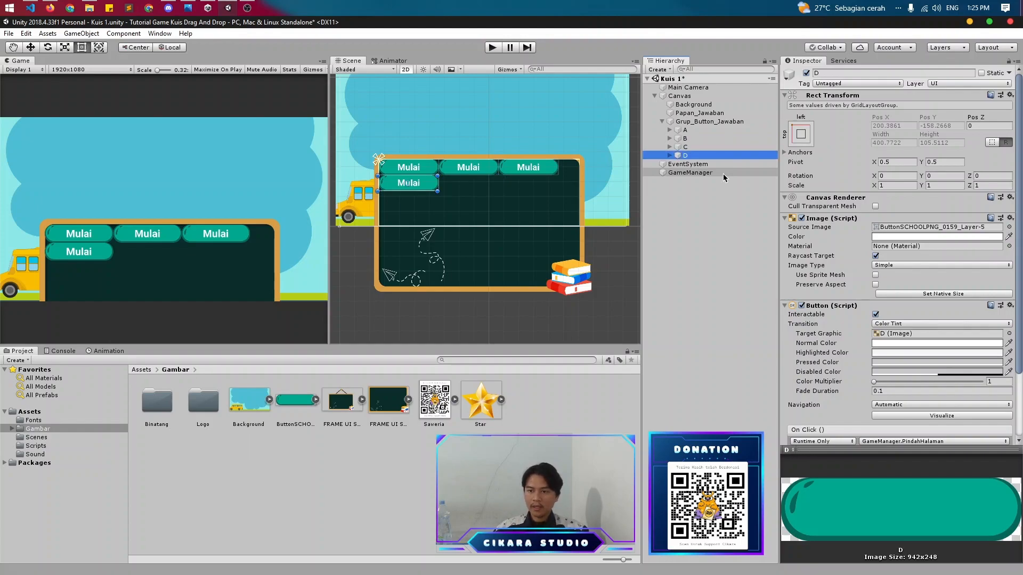
- Set the Grup_Button_Jawaban grid's spacing to 50 by 50 and its child alignment to Middle Center
click(701, 124)
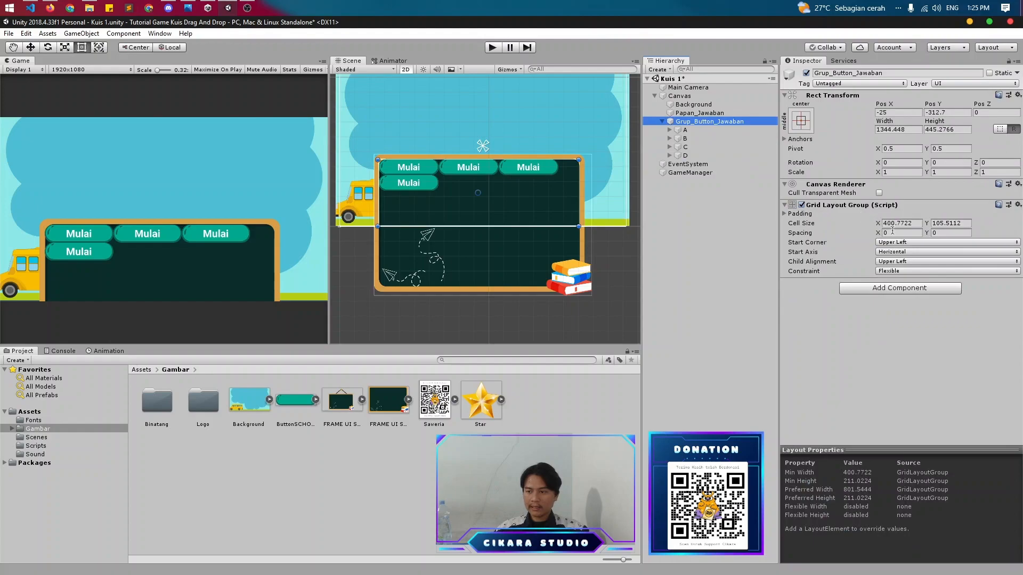
click(910, 233)
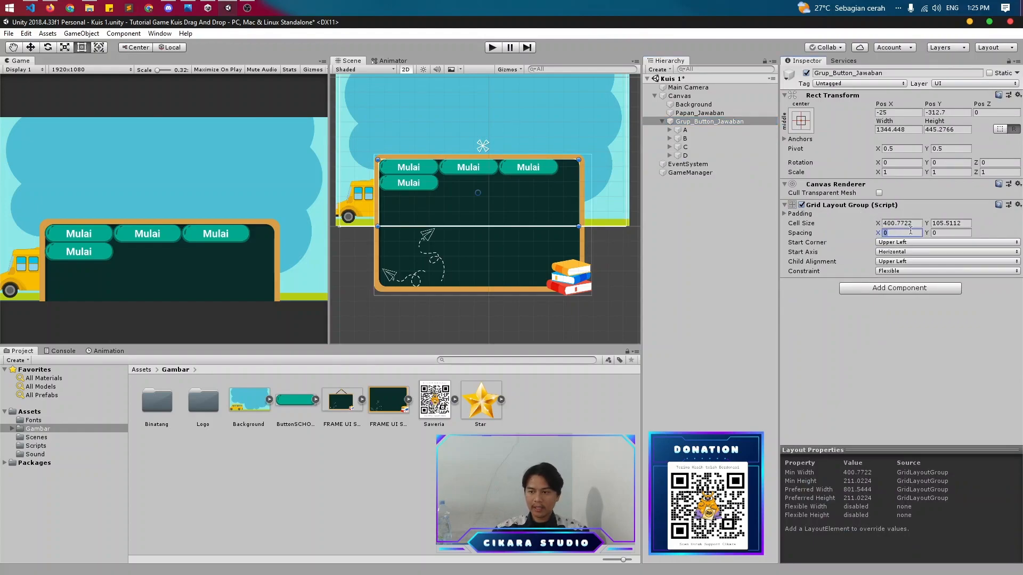
text(50)
key(Tab)
text(50)
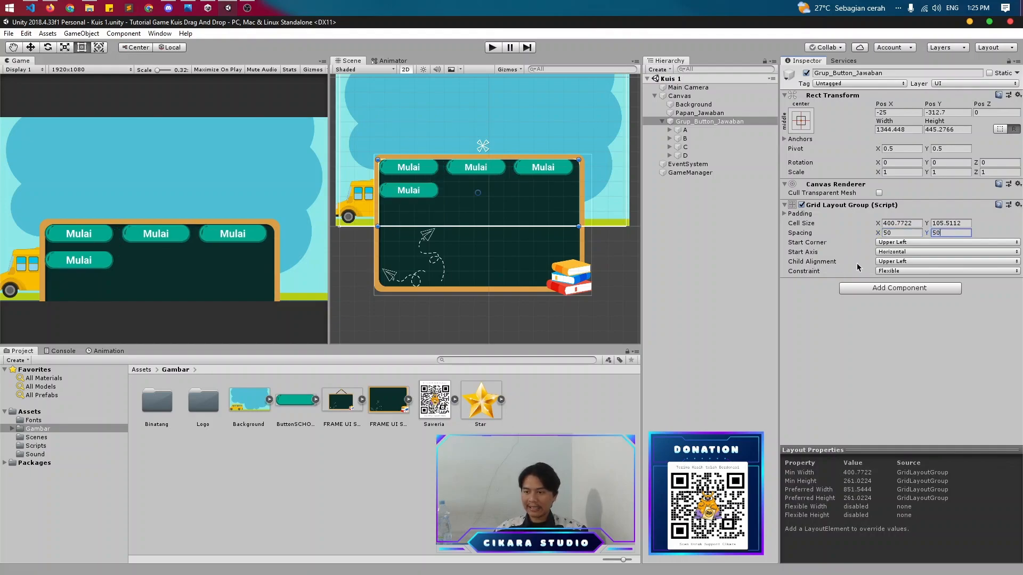
click(948, 262)
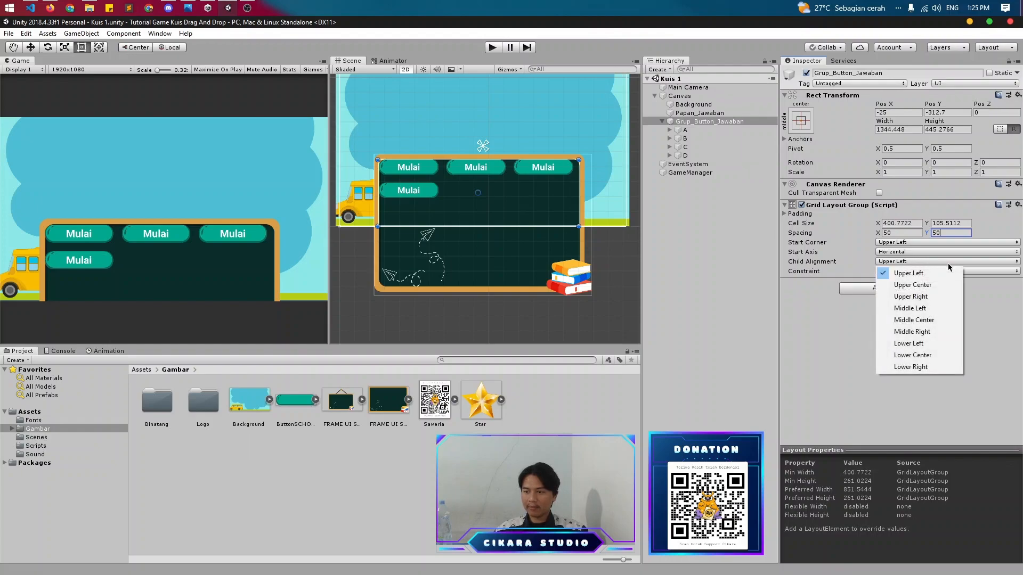
click(939, 320)
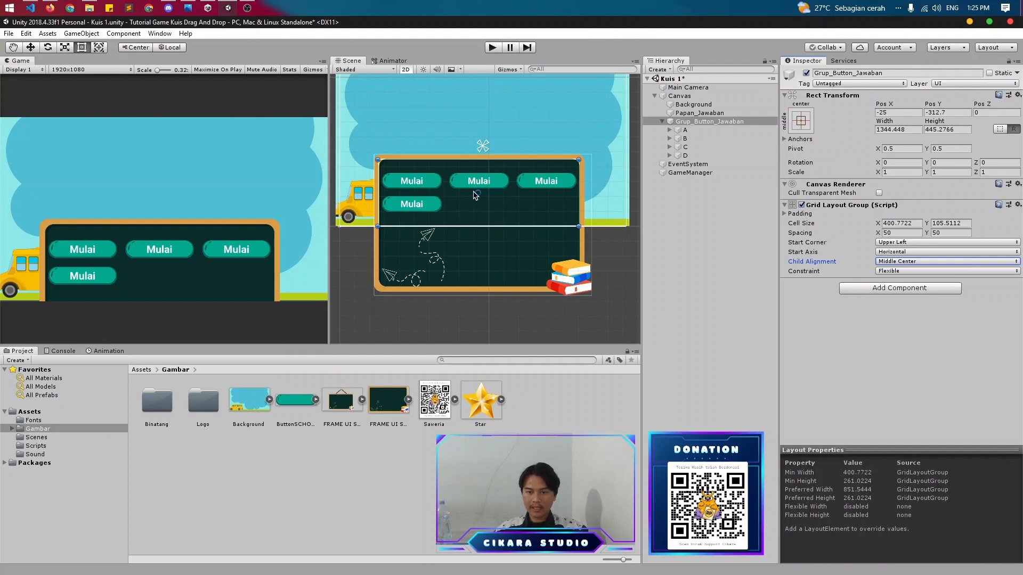
- Set the Grup_Button_Jawaban grid's cell size to 500 by 150 and save the scene
click(894, 232)
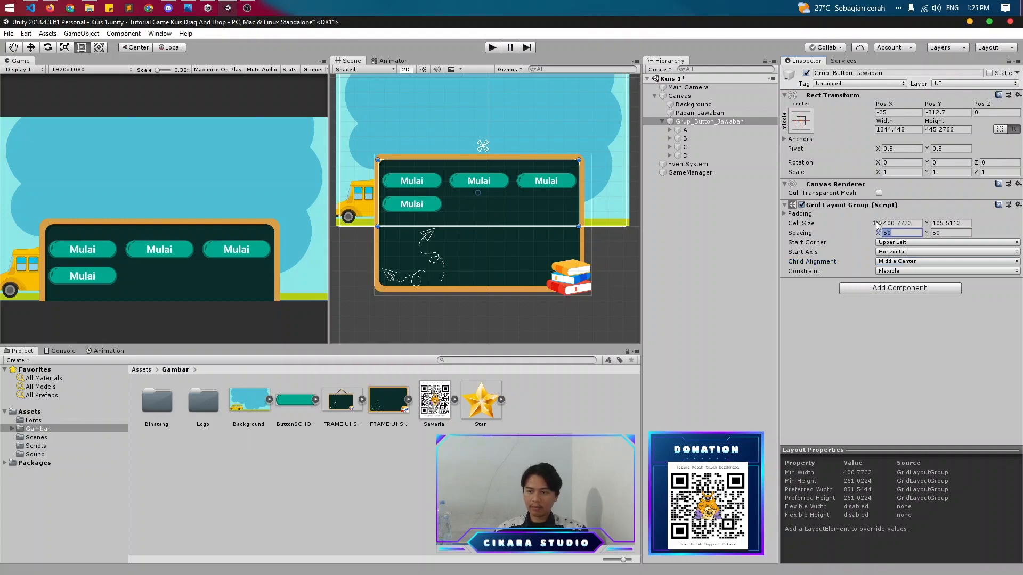
click(895, 223)
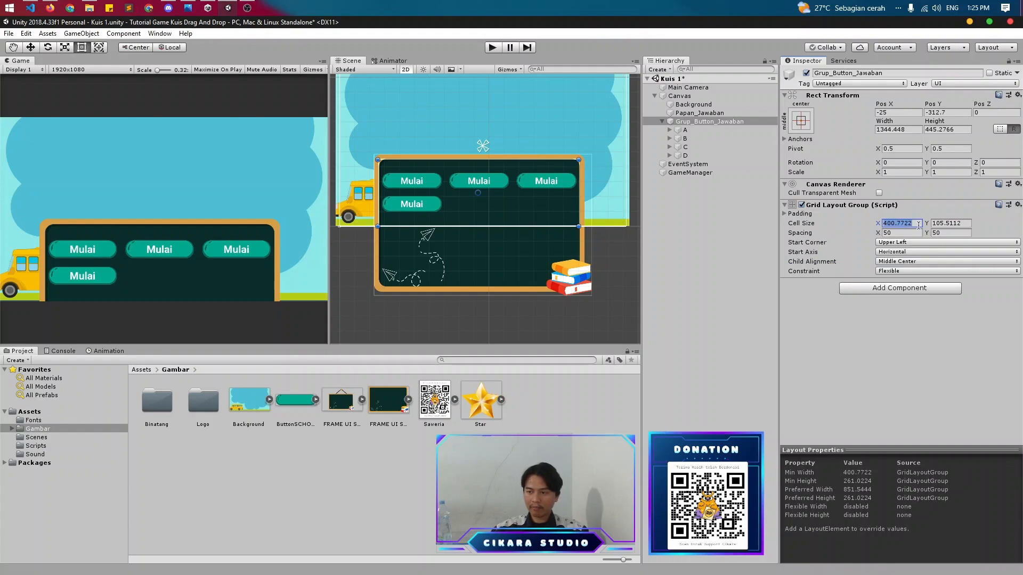
text(500)
key(Tab)
text(200)
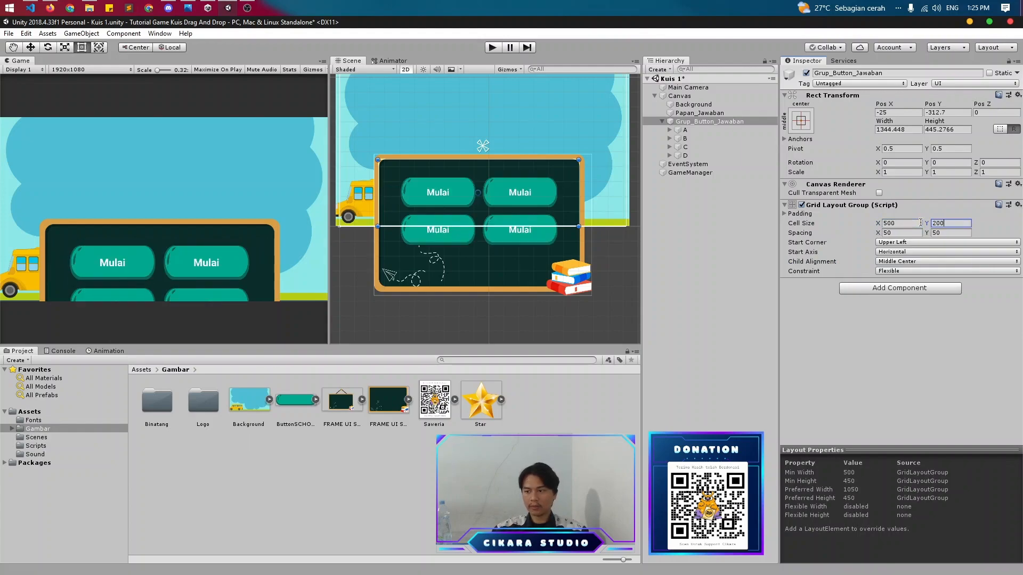
text(150)
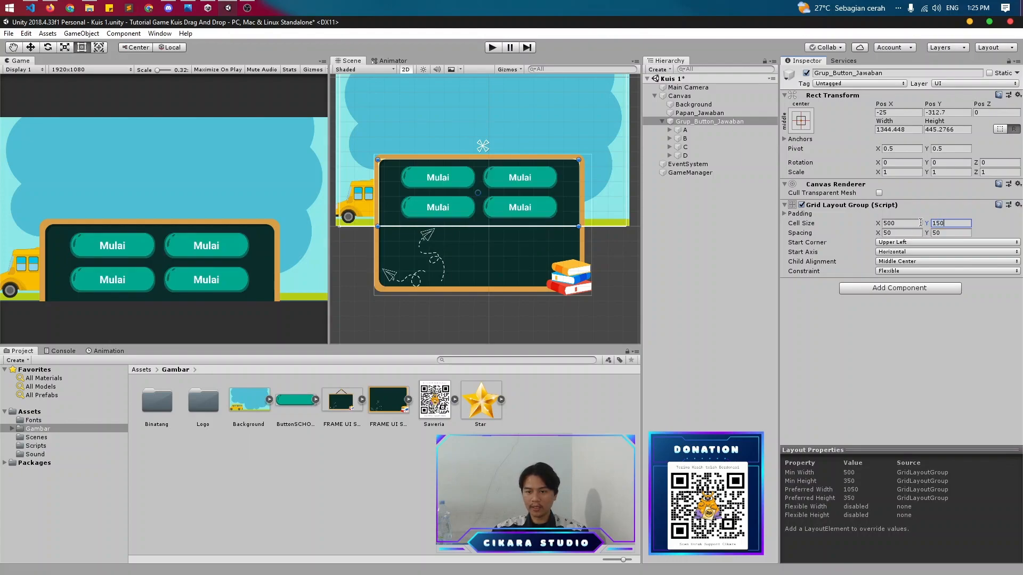
key(ctrl+s)
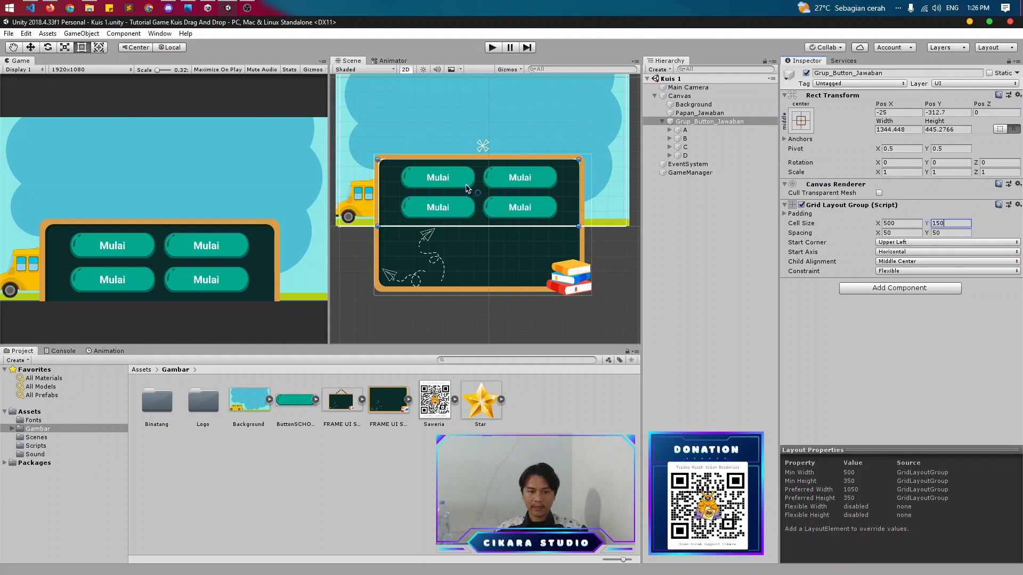
- Change the label text of answer button A to Domba and save the scene
click(682, 129)
click(669, 130)
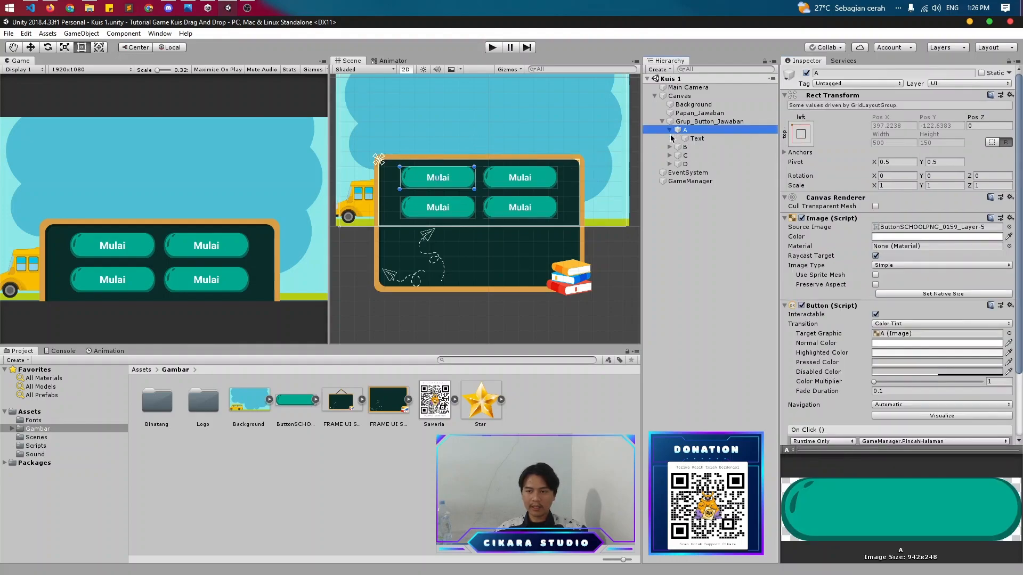
click(692, 138)
double_click(814, 222)
text(Domba)
key(ctrl+s)
- Change the label text of answer button B to Kucing
click(669, 147)
click(670, 165)
click(670, 181)
click(697, 155)
double_click(802, 223)
text(Kucing)
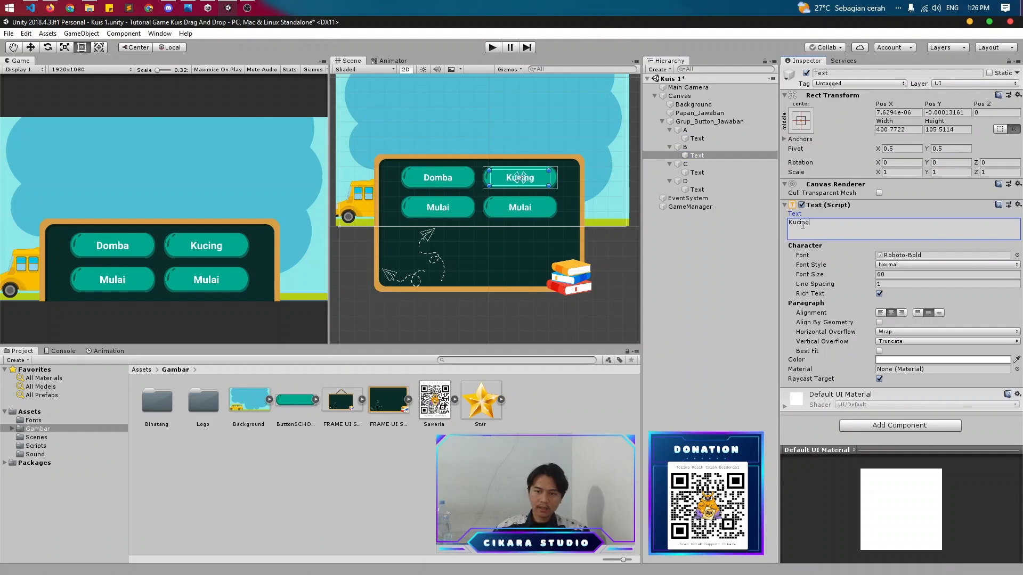
- Change button C's label text to Harimau and button D's to Sapi, saving the scene
click(696, 172)
click(808, 229)
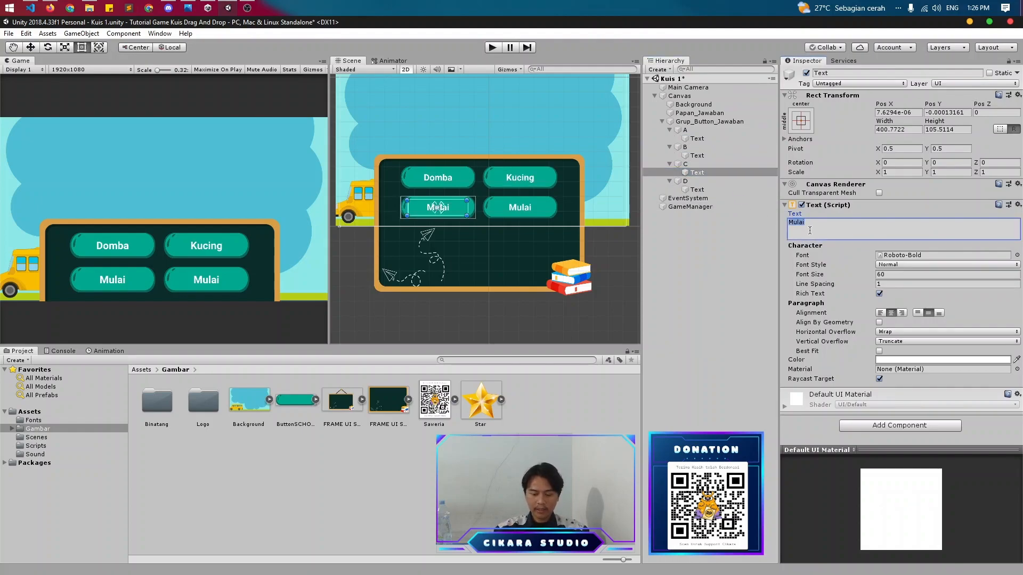
text(Harimau)
key(ctrl+s)
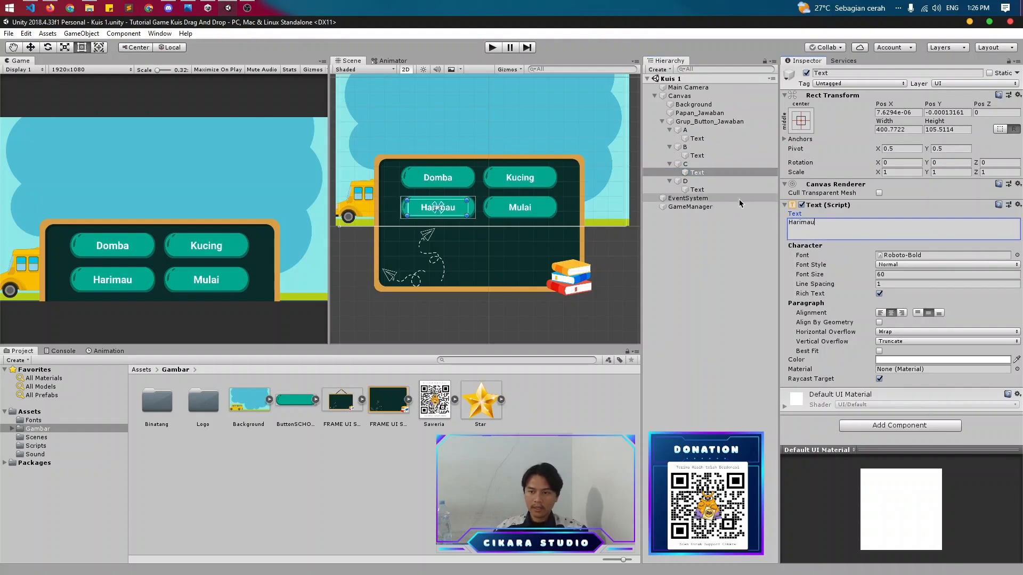
click(709, 190)
click(797, 222)
text(Sapi)
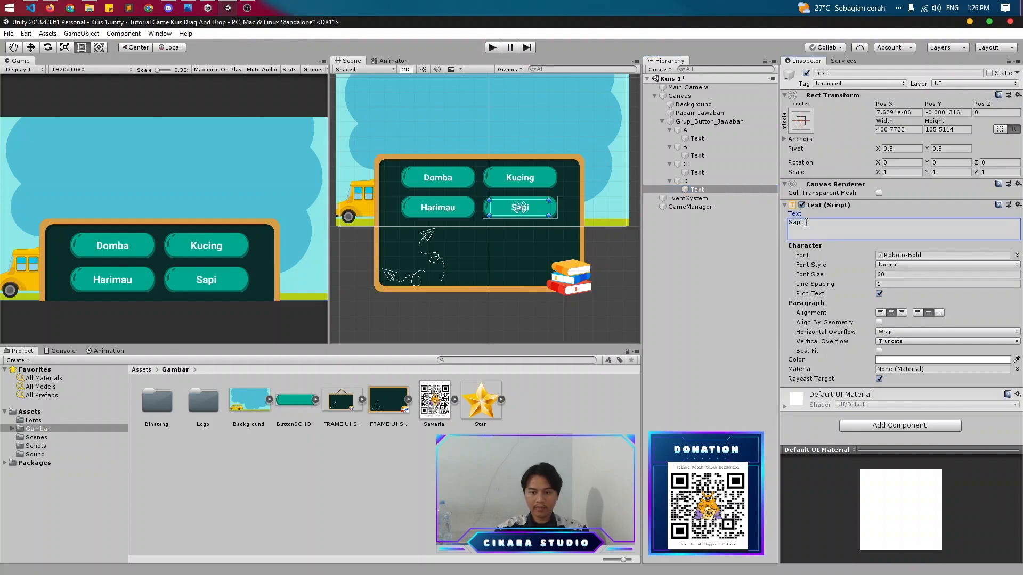
click(662, 122)
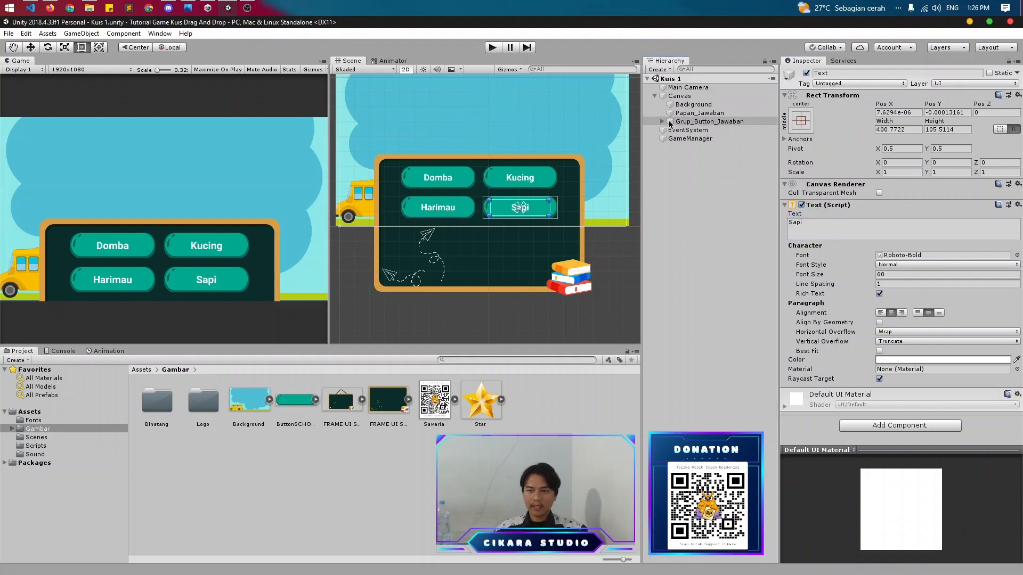
- Add a UI Image to the Canvas
right_click(679, 96)
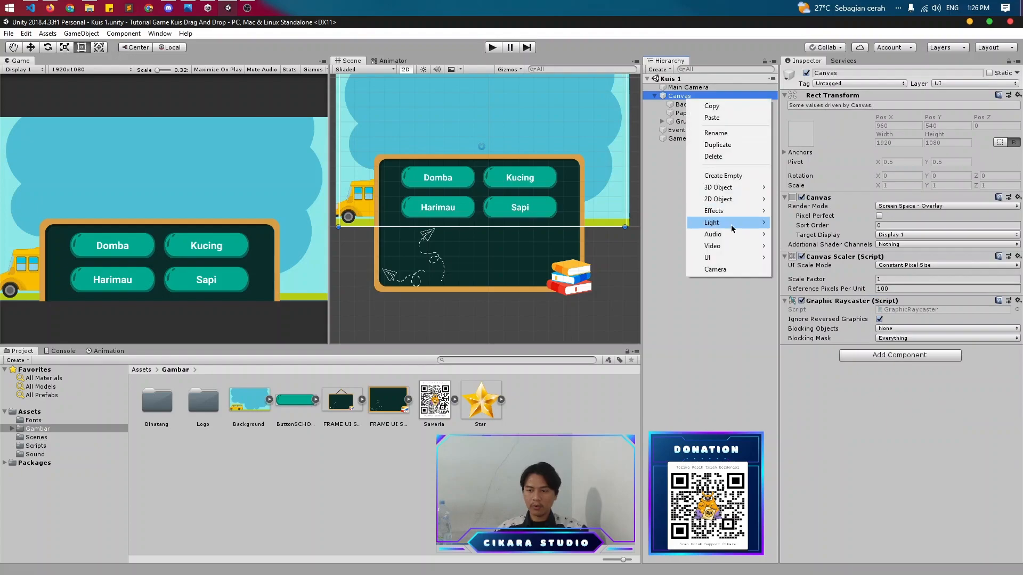
mouse_move(739, 259)
click(804, 281)
- Move the new Image above the answer board to about Pos Y 353 and enlarge it to about 302 by 302
scroll(488, 211, down, 2)
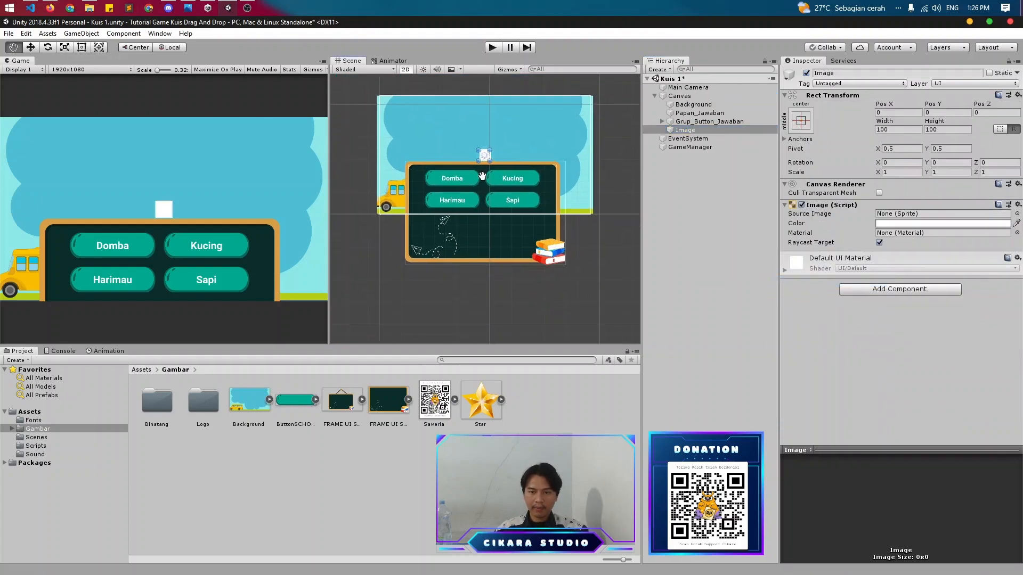
scroll(487, 211, up, 2)
scroll(488, 211, up, 3)
key(w)
drag(494, 171, 494, 99)
key(t)
alt+shift+drag(504, 142, 524, 160)
key(w)
drag(494, 99, 494, 102)
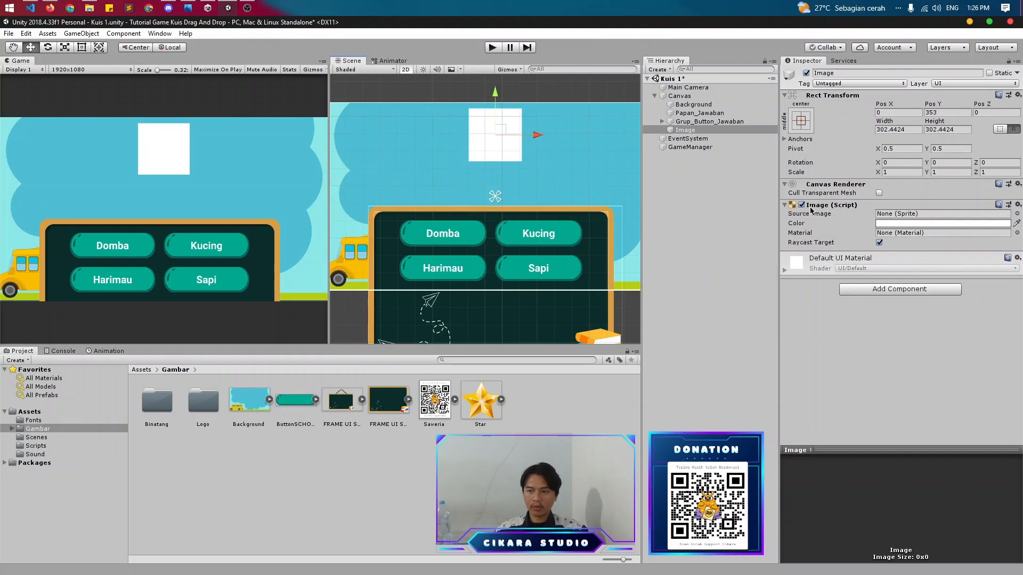
- Rename the Image above the answer board as Frame_Gambar
right_click(692, 130)
click(724, 167)
text(F)
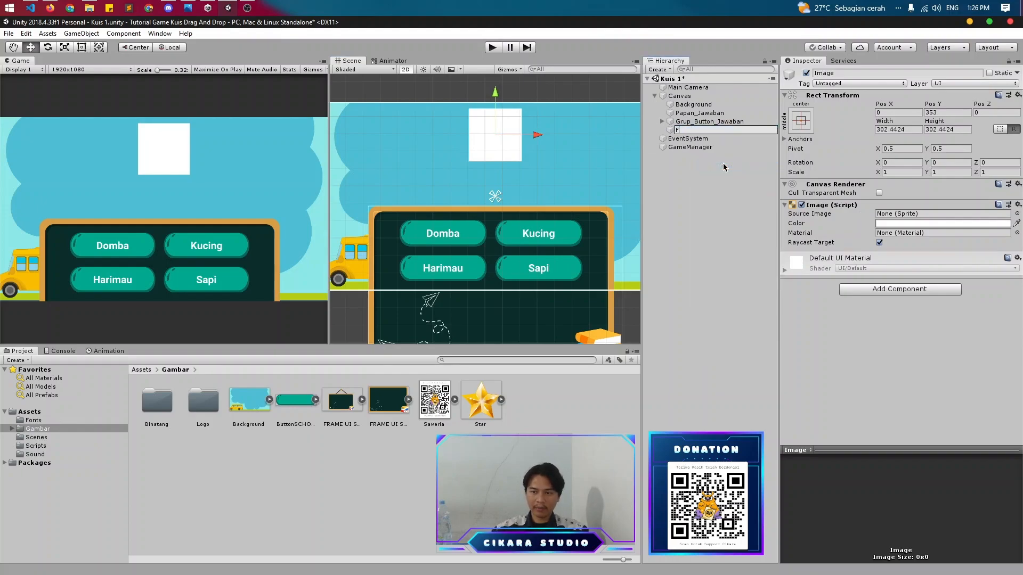
text(rame_Gambnar)
key(Return)
key(F2)
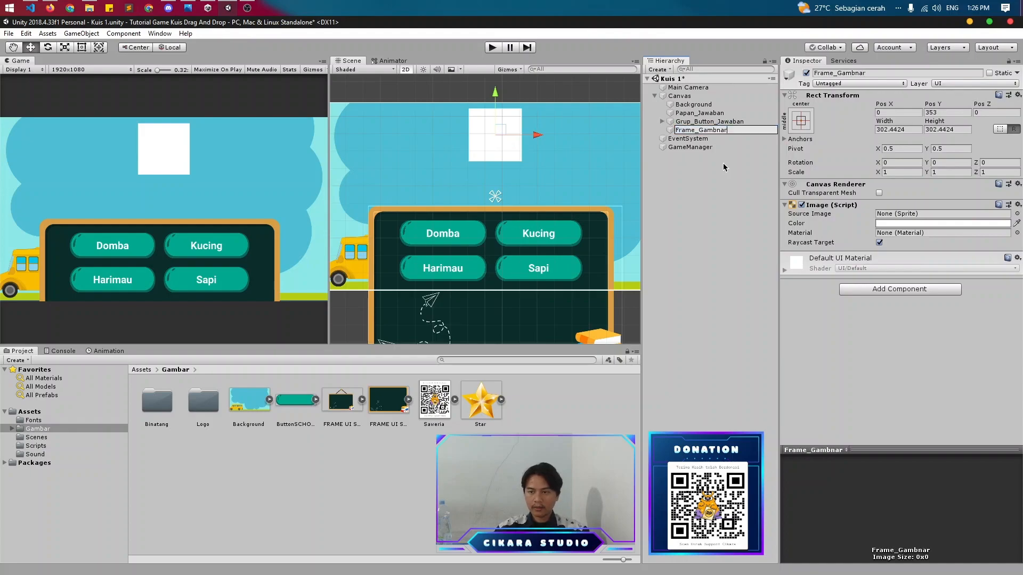
key(Left)
key(Left)
key(BackSpace)
key(Return)
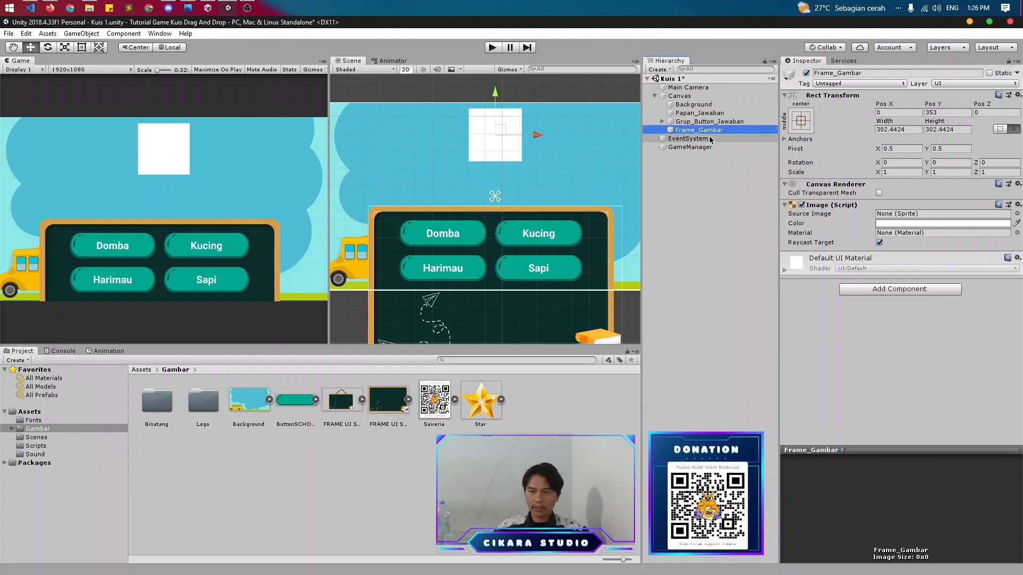
- Duplicate Frame_Gambar and rename the copy as Gambar_Binatang
right_click(714, 138)
click(741, 174)
text(G)
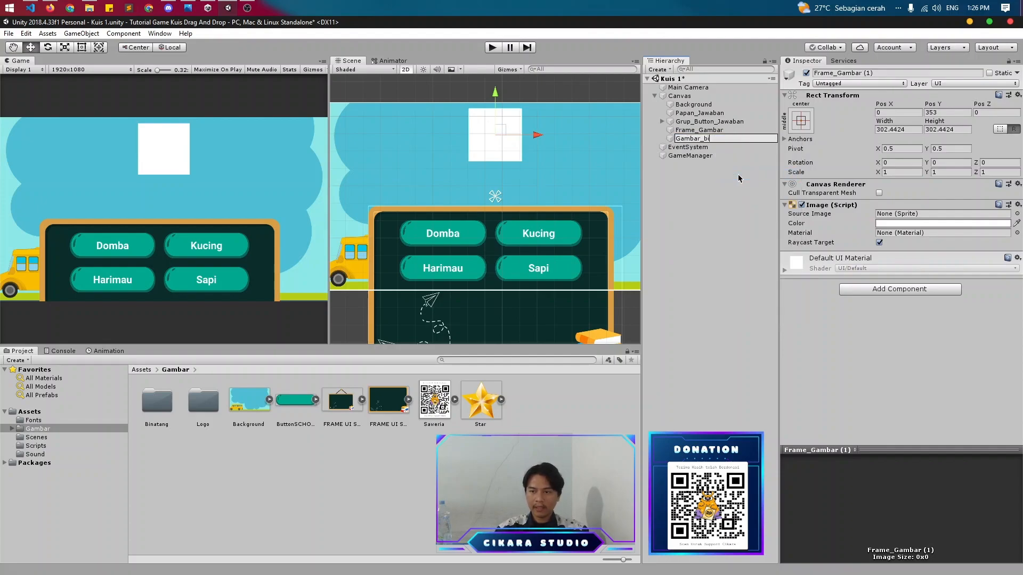
text(ambar_Binatan)
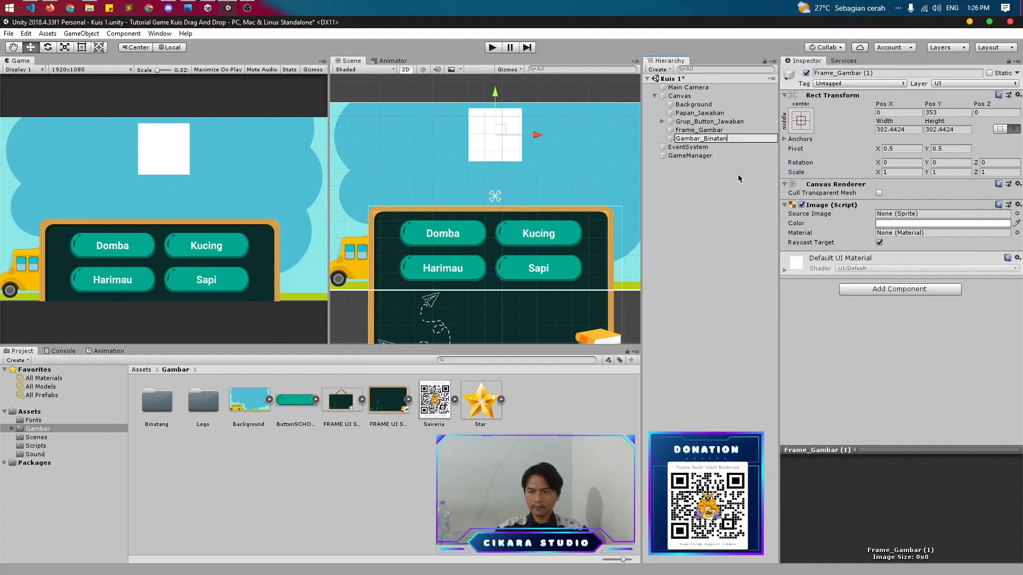
text(g)
key(Return)
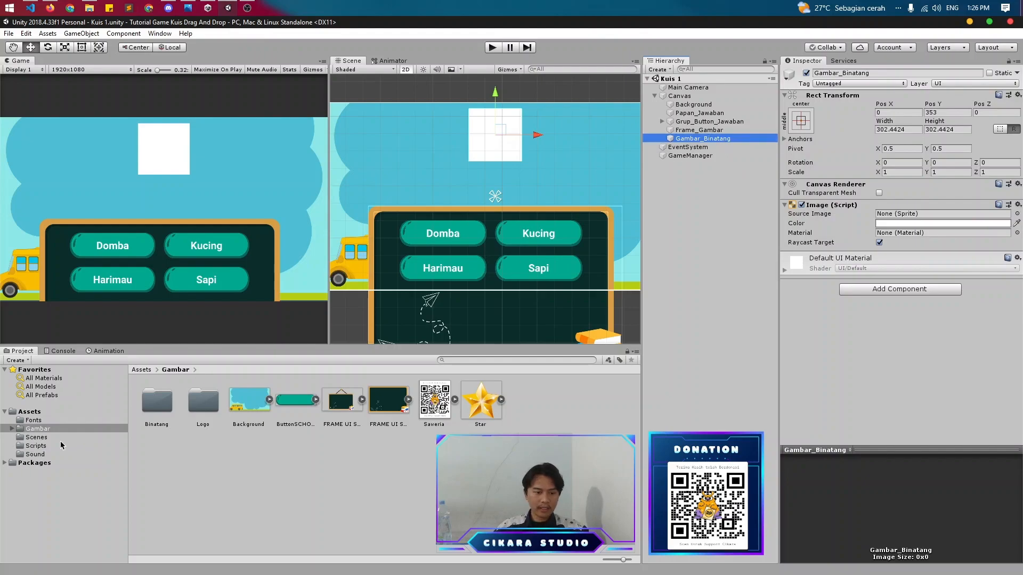
- Assign the Domba sprite from the Binatang folder to Gambar_Binatang and shrink the image to about 247 by 247
double_click(162, 410)
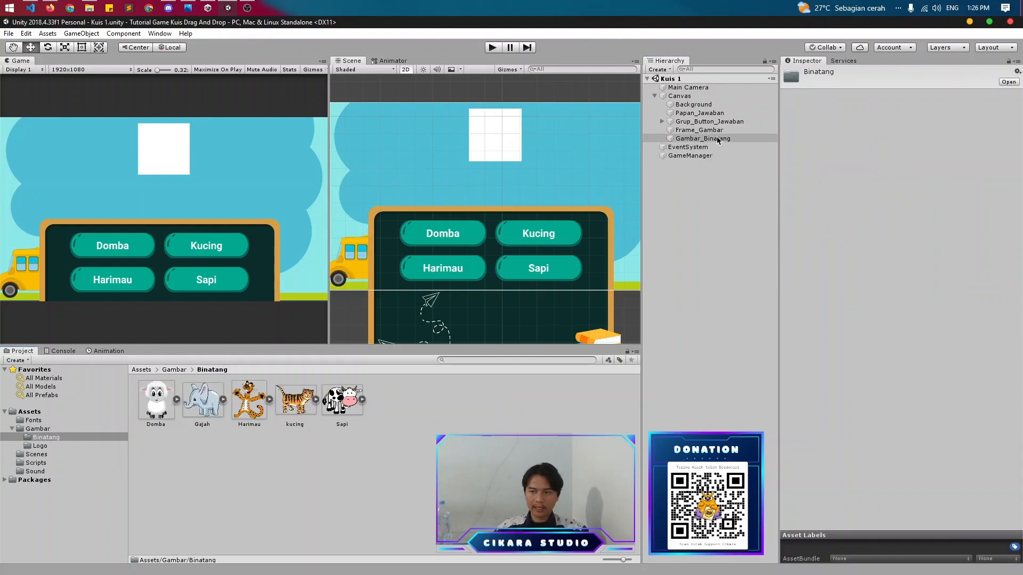
drag(156, 401, 900, 214)
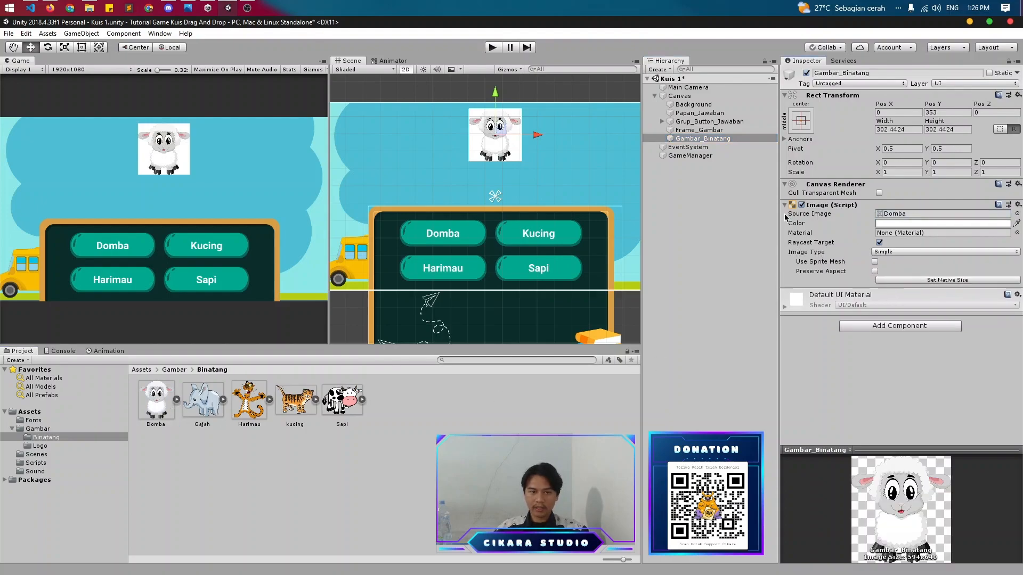
click(80, 48)
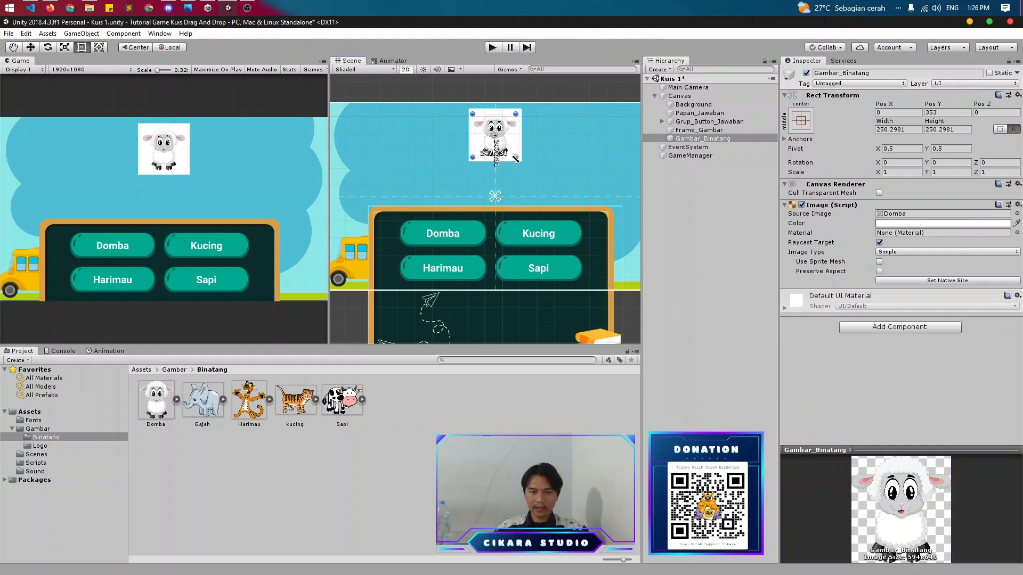
- Color Frame_Gambar orange (E79324), make Gambar_Binatang its child, and save the scene
click(704, 131)
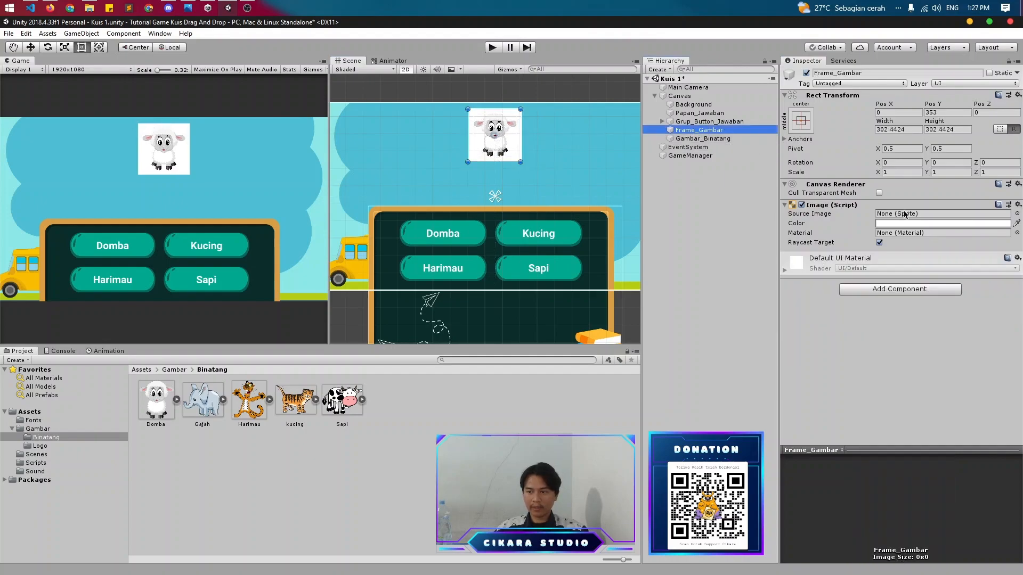
click(912, 224)
drag(1004, 376, 978, 376)
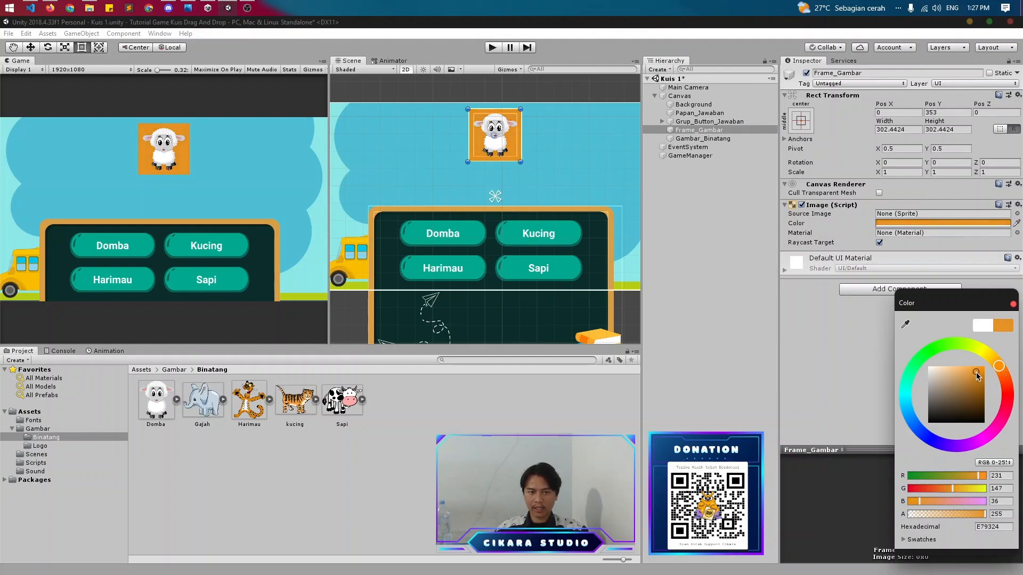
click(1014, 304)
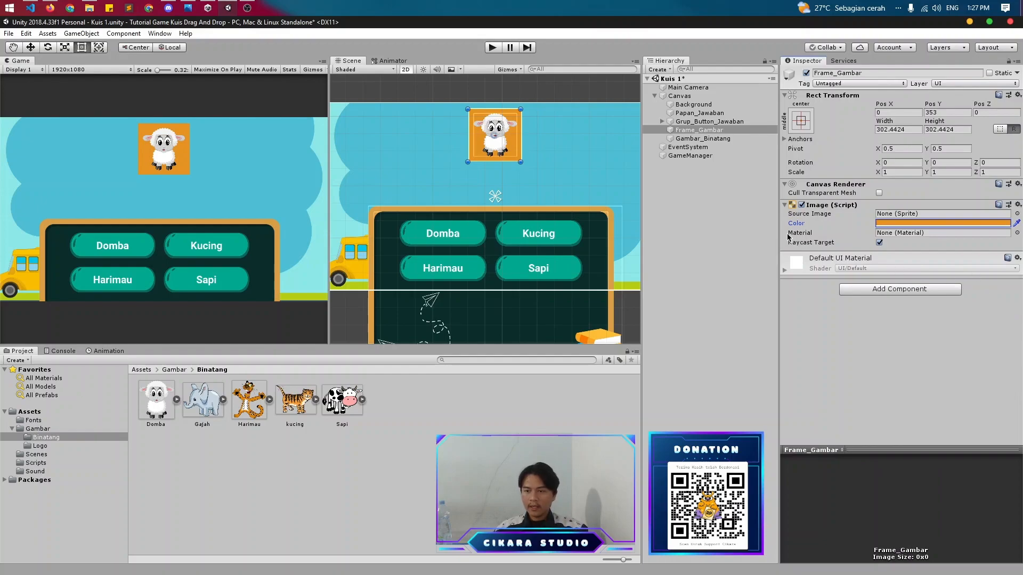
drag(717, 139, 730, 131)
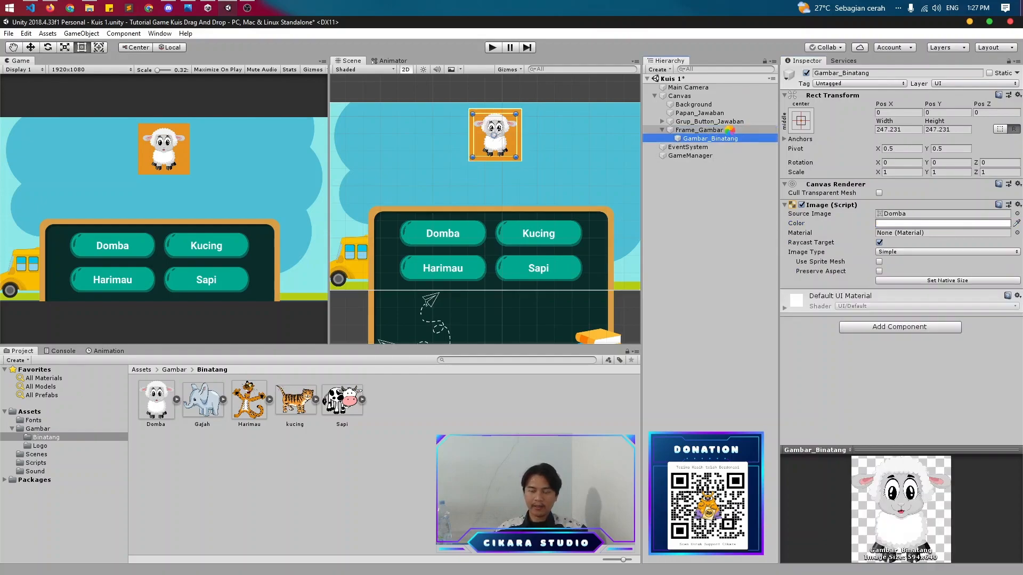
key(ctrl+s)
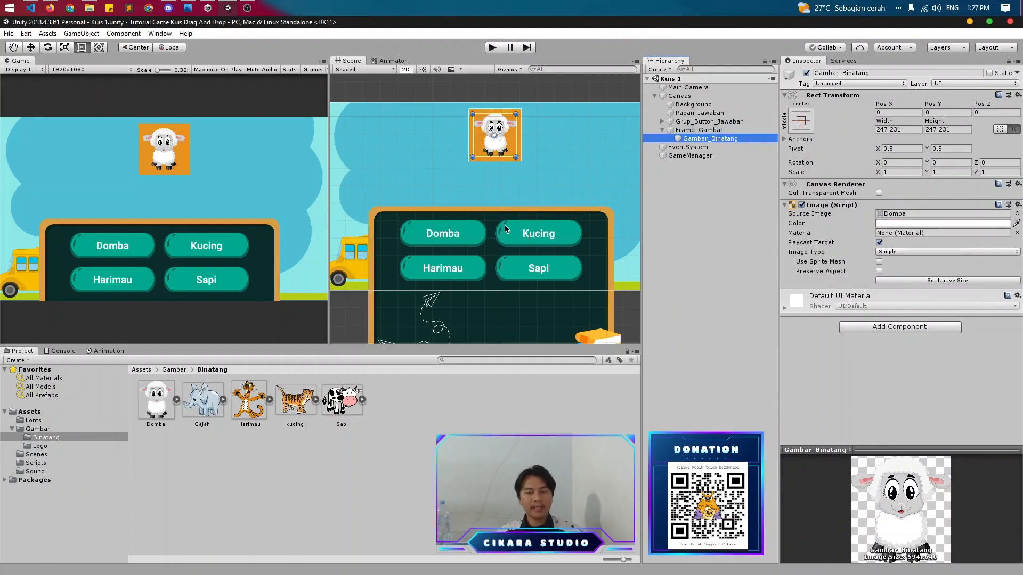
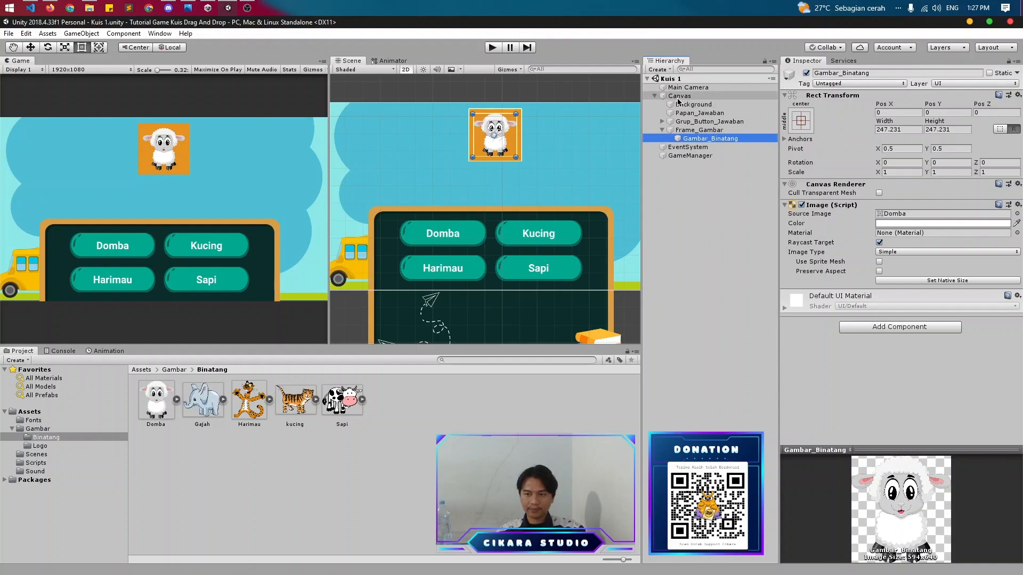
- Duplicate answer button D in Grup_Button_Jawaban
click(670, 122)
click(662, 122)
click(669, 130)
click(670, 138)
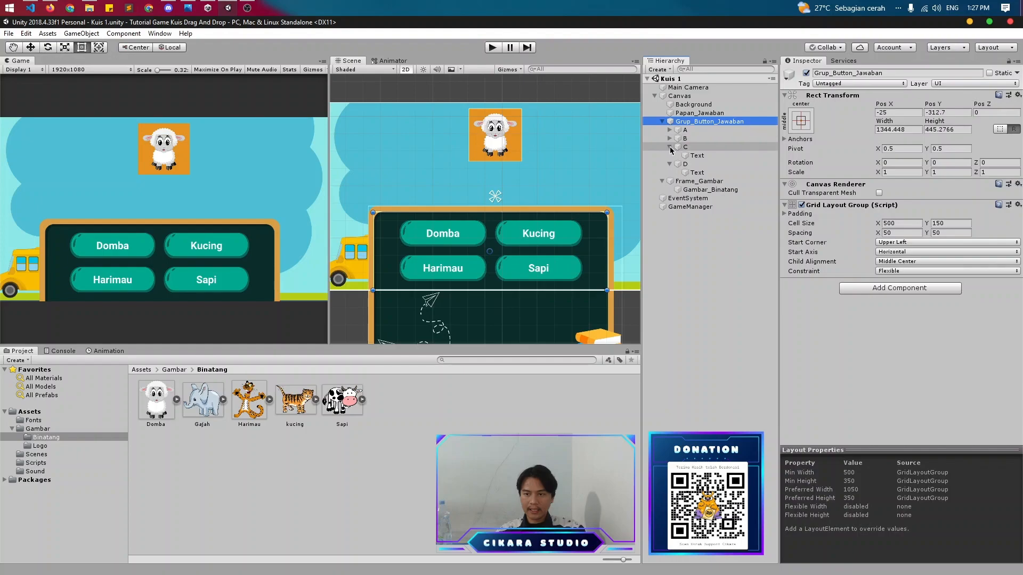
click(670, 147)
click(670, 156)
click(686, 155)
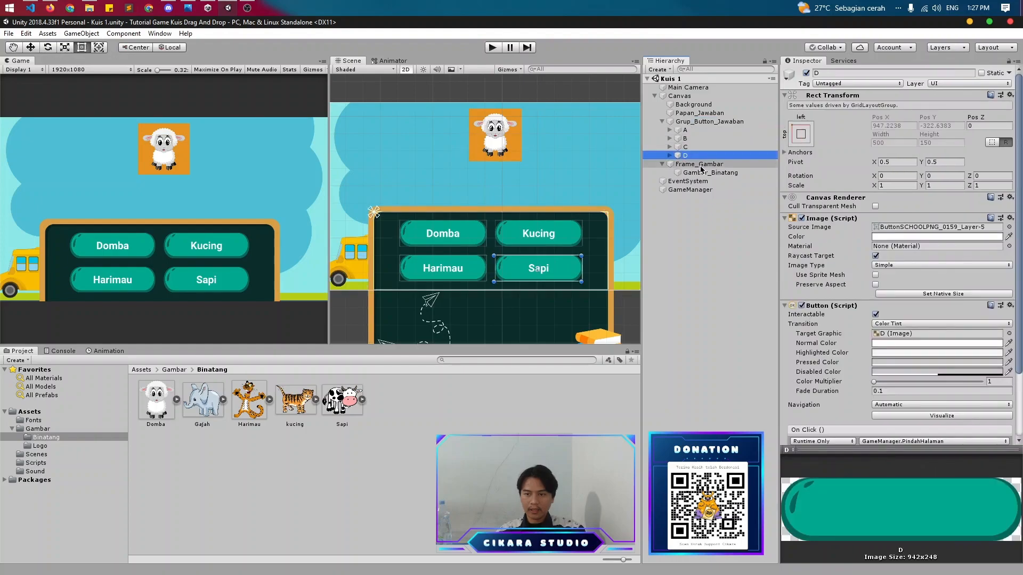
key(ctrl+d)
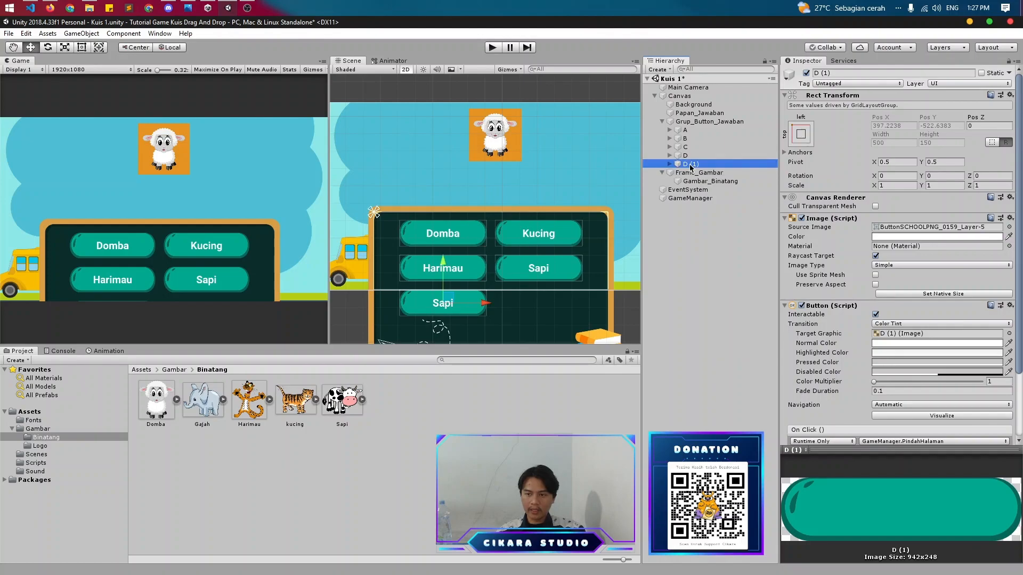
- Move the duplicate D (1) out of the button group into the Canvas and place it between the animal picture and the answer board
click(661, 173)
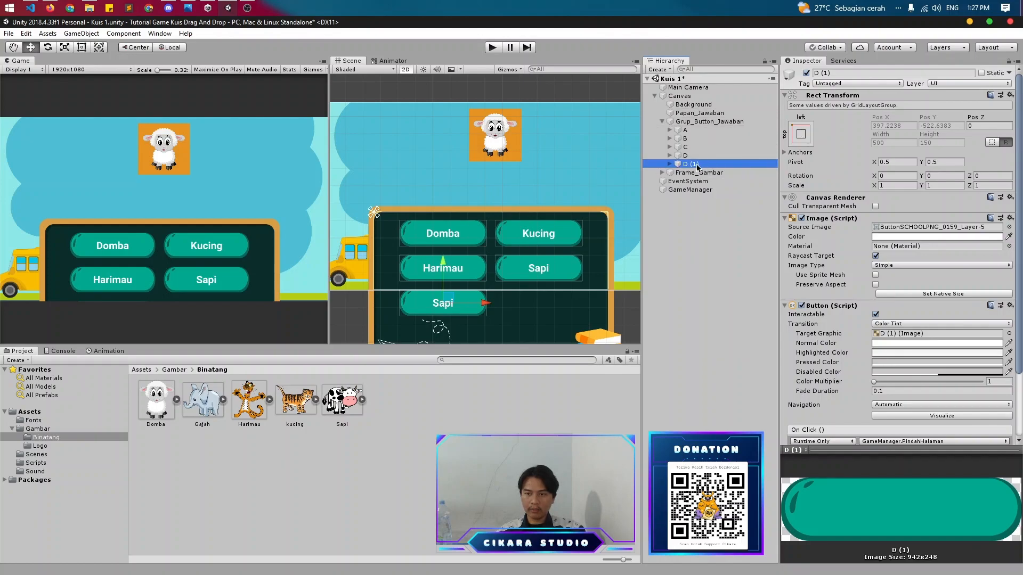
drag(690, 167, 691, 182)
drag(454, 296, 535, 181)
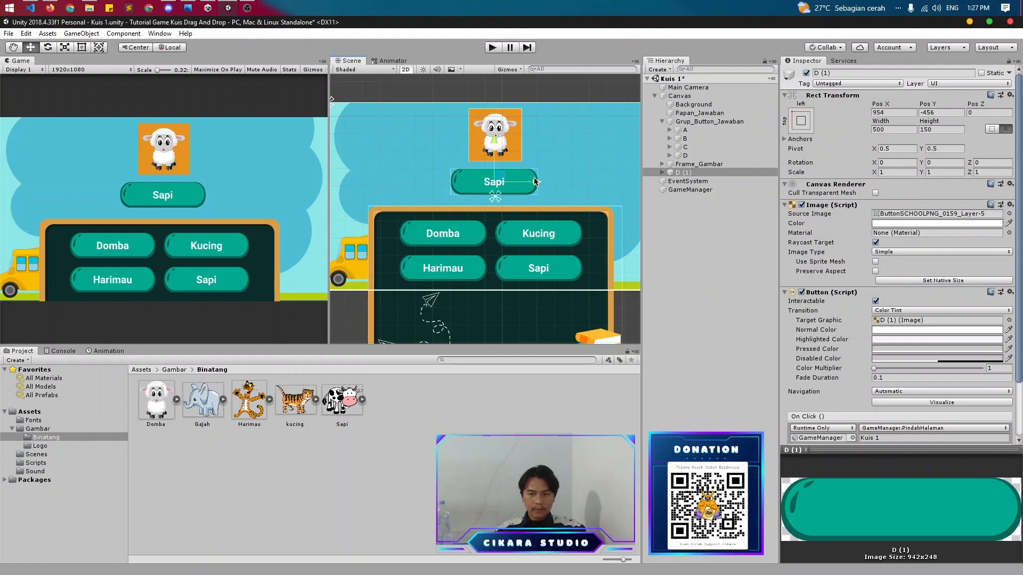
- Rename the duplicate button D (1) to Tempat_Jawaban and delete its child Text object
click(663, 173)
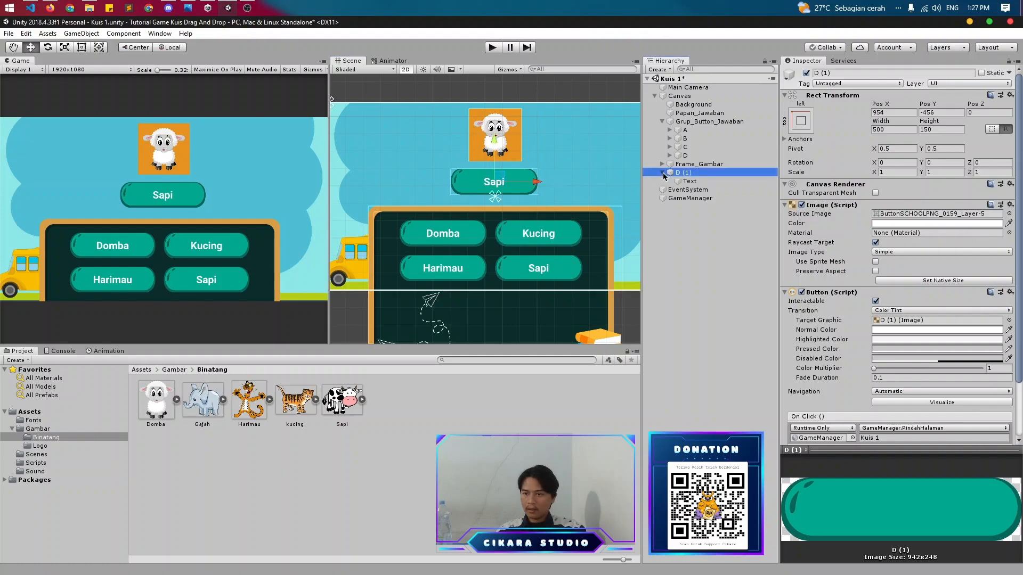
right_click(681, 172)
click(726, 207)
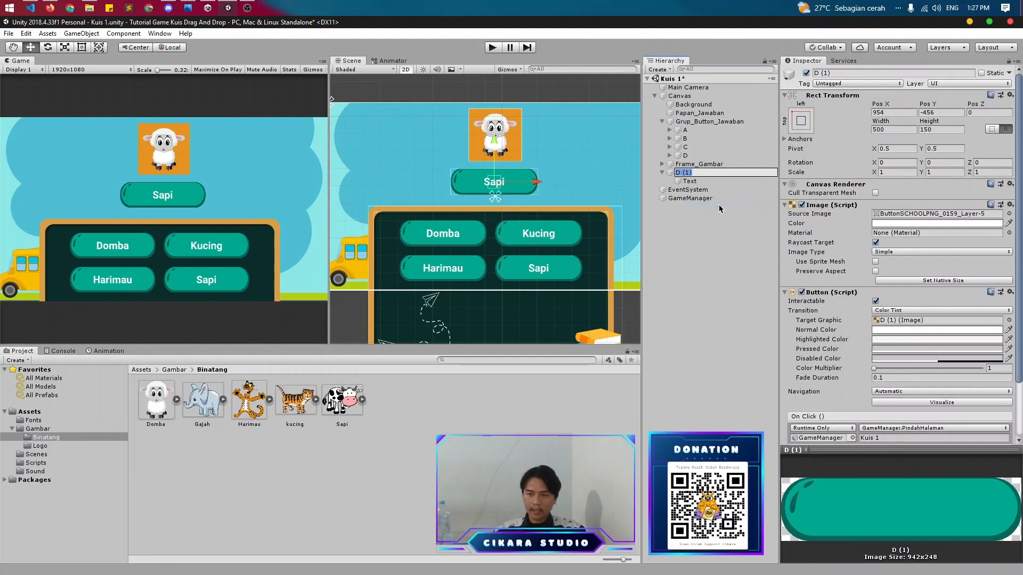
text(T)
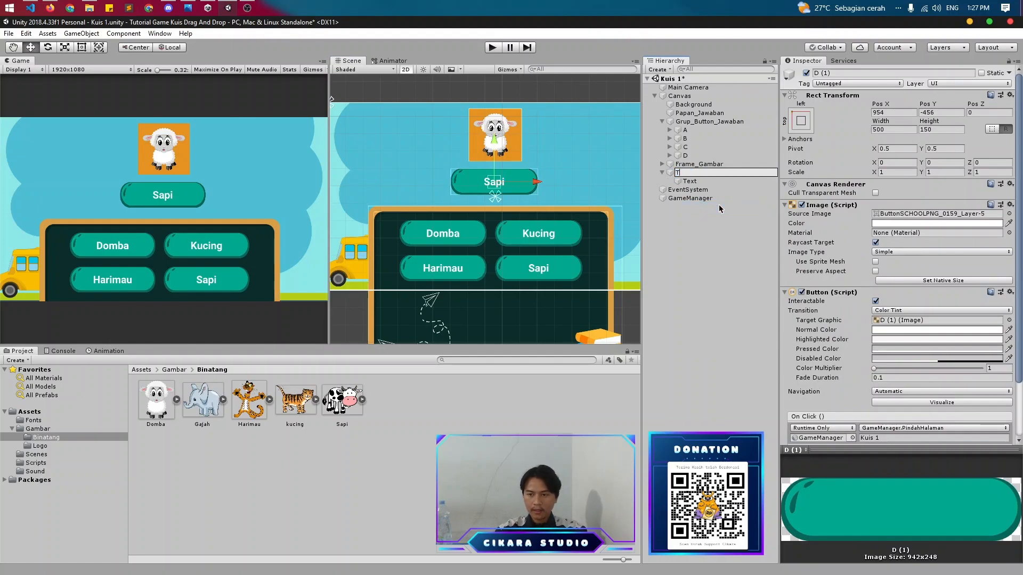
text(empat_Jawaban)
key(Return)
right_click(714, 184)
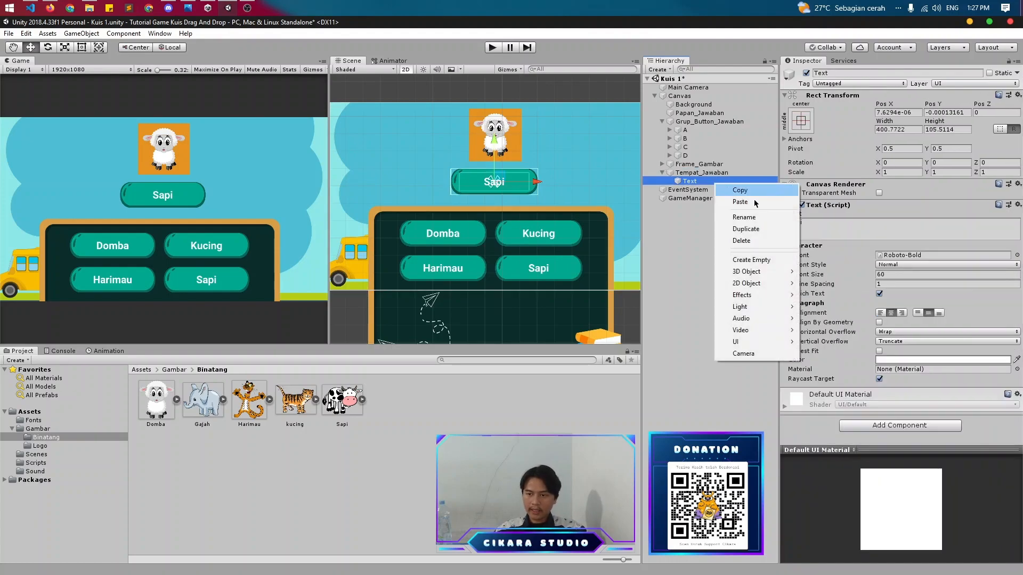
click(759, 242)
- Darken the Normal Color of Tempat_Jawaban's Button component to grey (A6A6A6) and save the scene
click(725, 174)
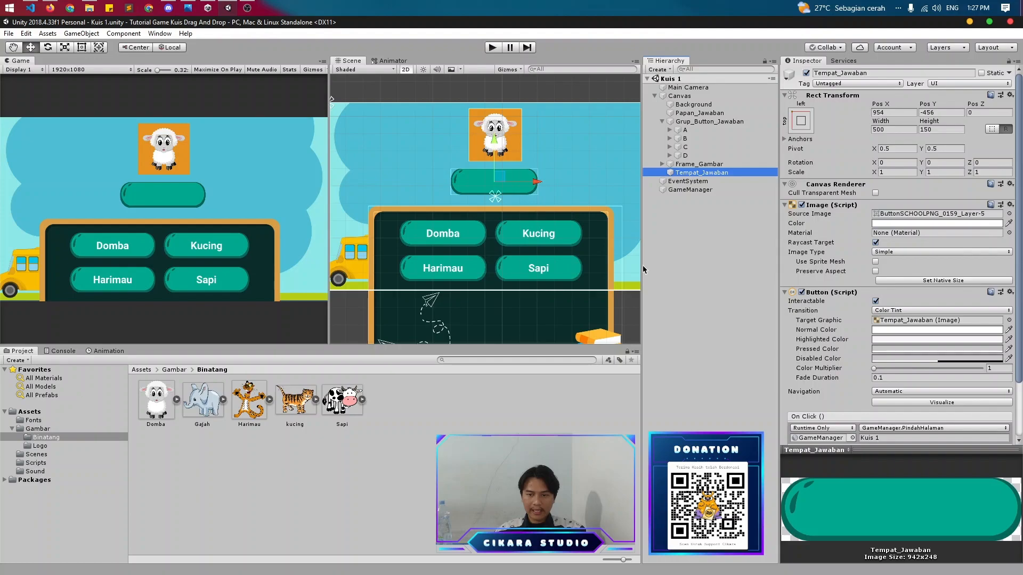
click(883, 334)
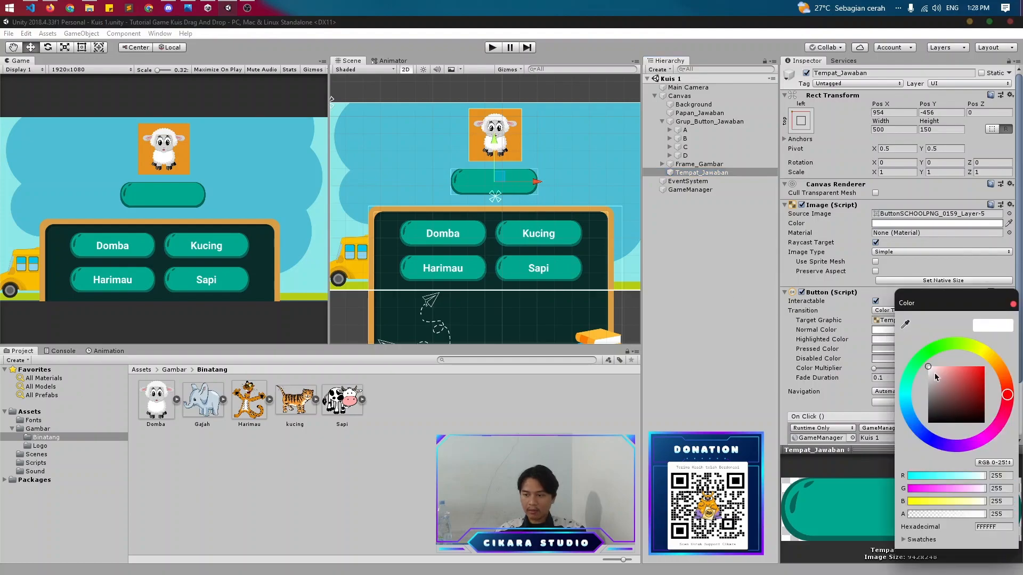
drag(931, 373, 928, 387)
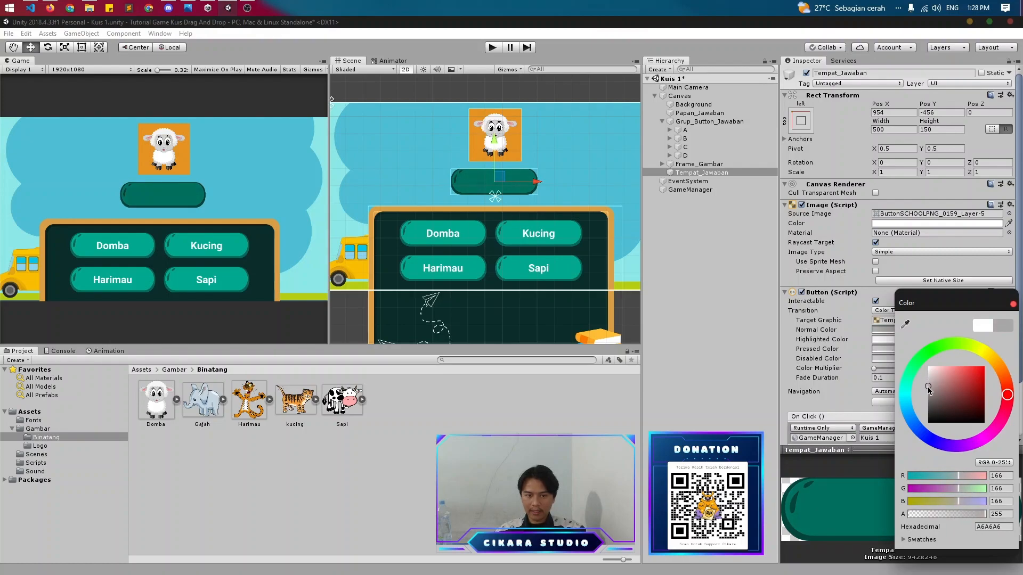
click(1013, 305)
key(ctrl+s)
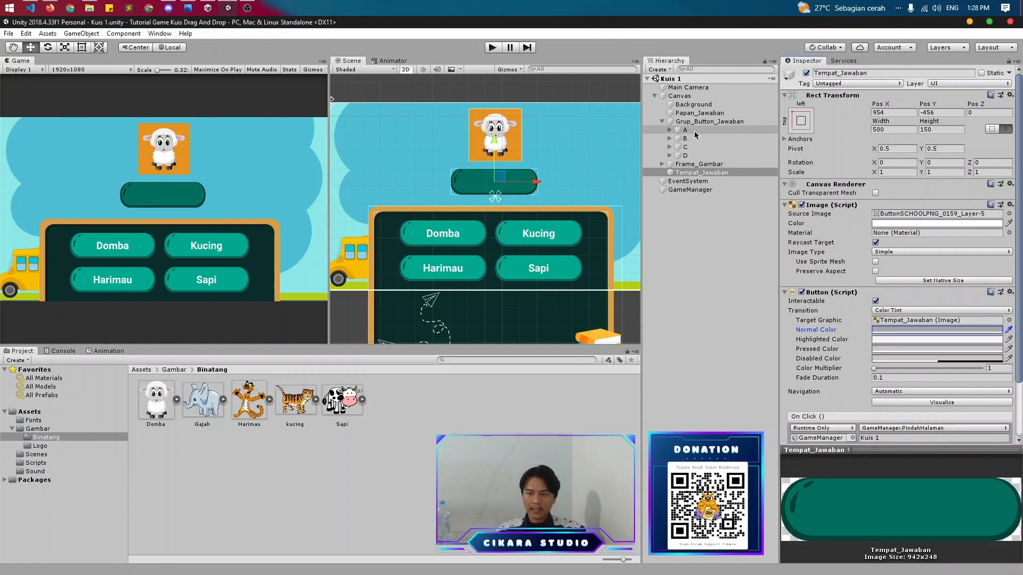
- Add a Canvas Group component to the four answer buttons A, B, C and D together
click(694, 130)
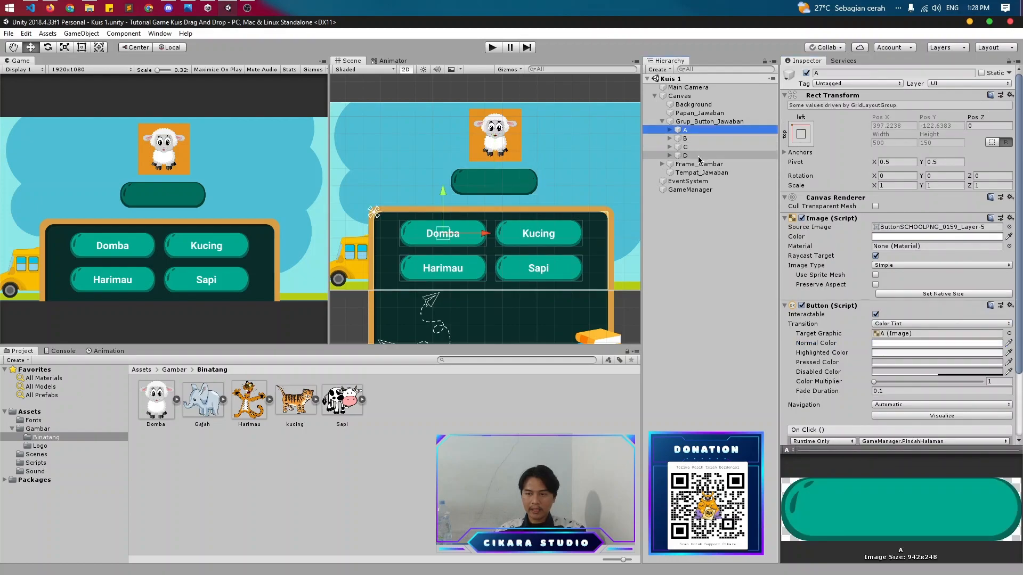
shift+click(699, 156)
scroll(884, 372, down, 3)
click(895, 430)
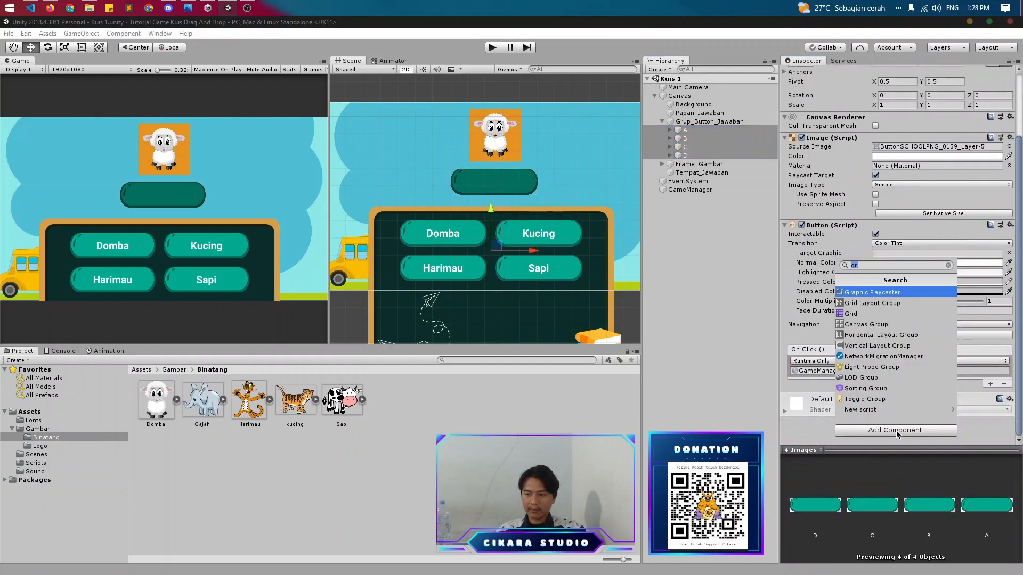
text(gru)
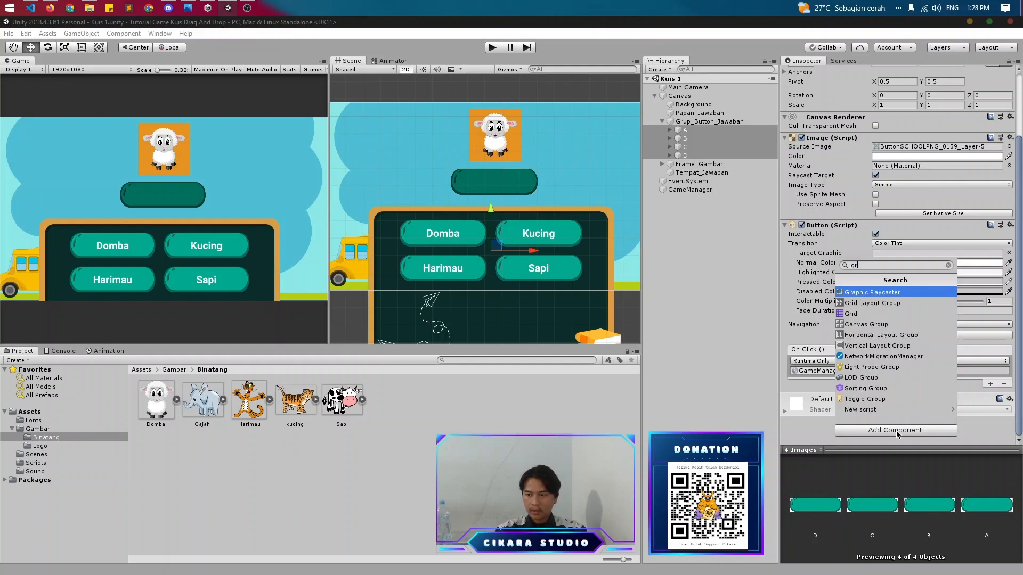
key(BackSpace)
key(BackSpace)
key(BackSpace)
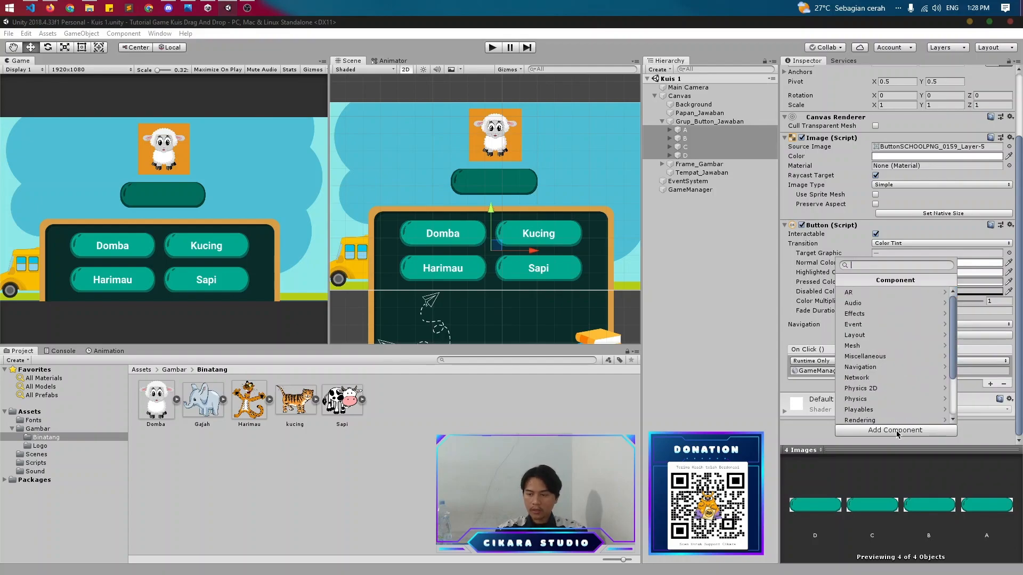
text(canv)
key(Down)
key(Return)
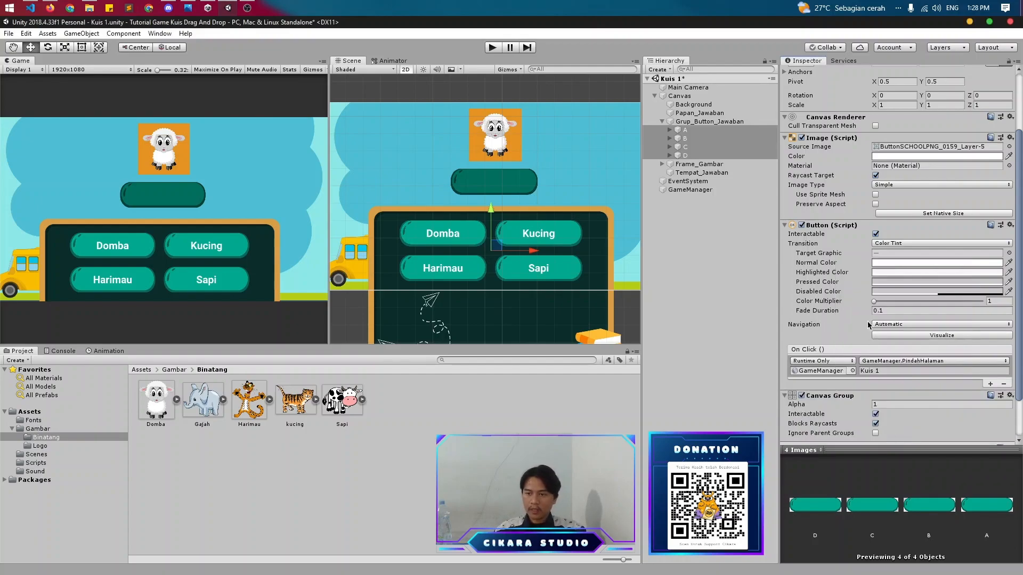
- Remove the Button component from the four answer buttons and add the Drag Manager script to them
scroll(827, 240, down, 2)
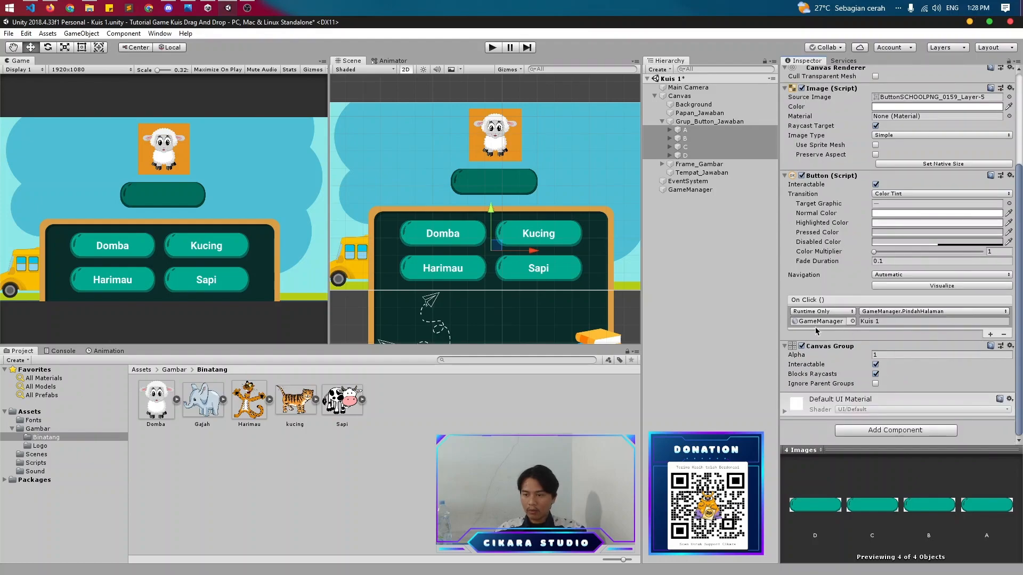
click(1010, 176)
click(936, 204)
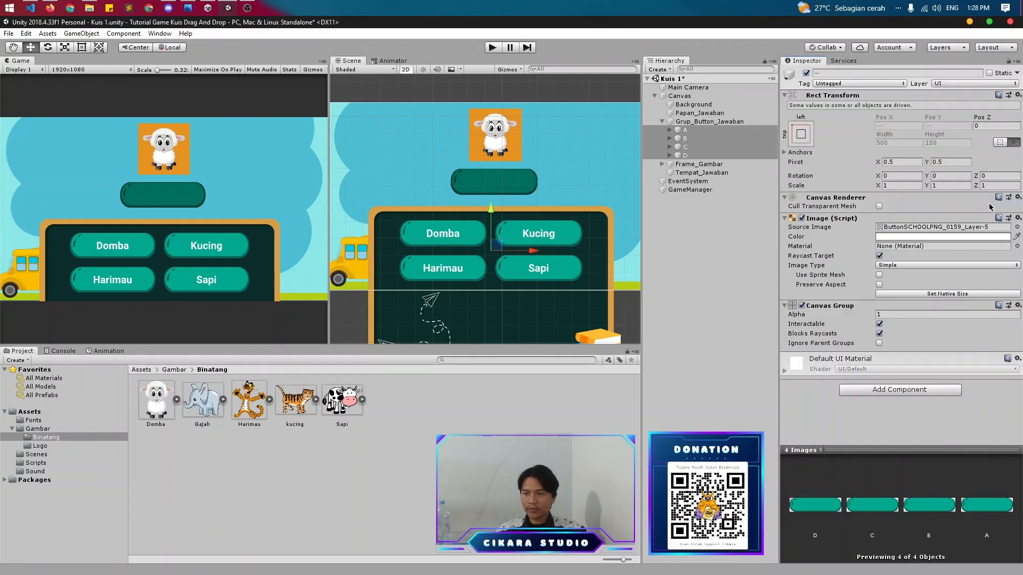
click(893, 392)
text(Drag)
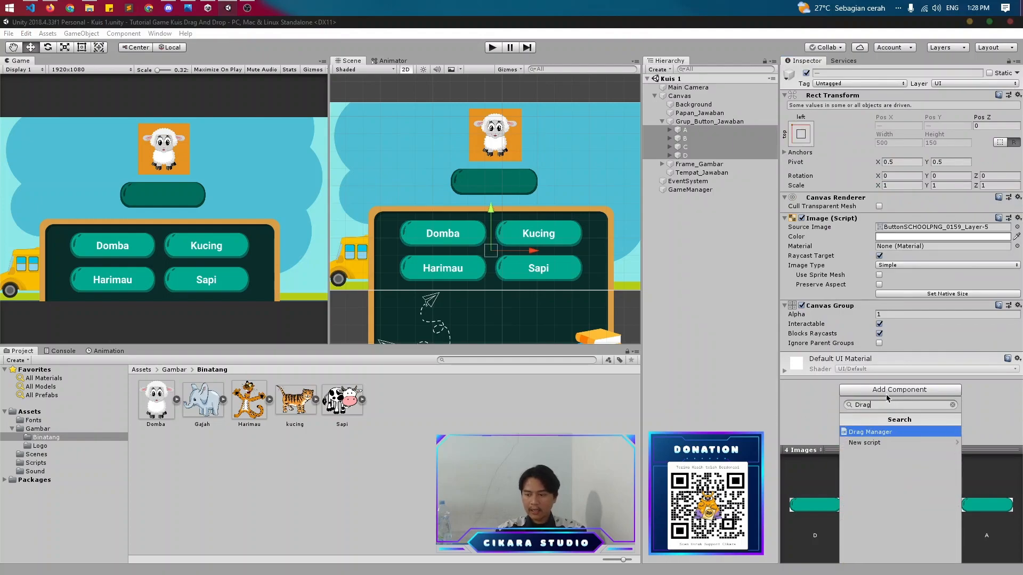
key(Return)
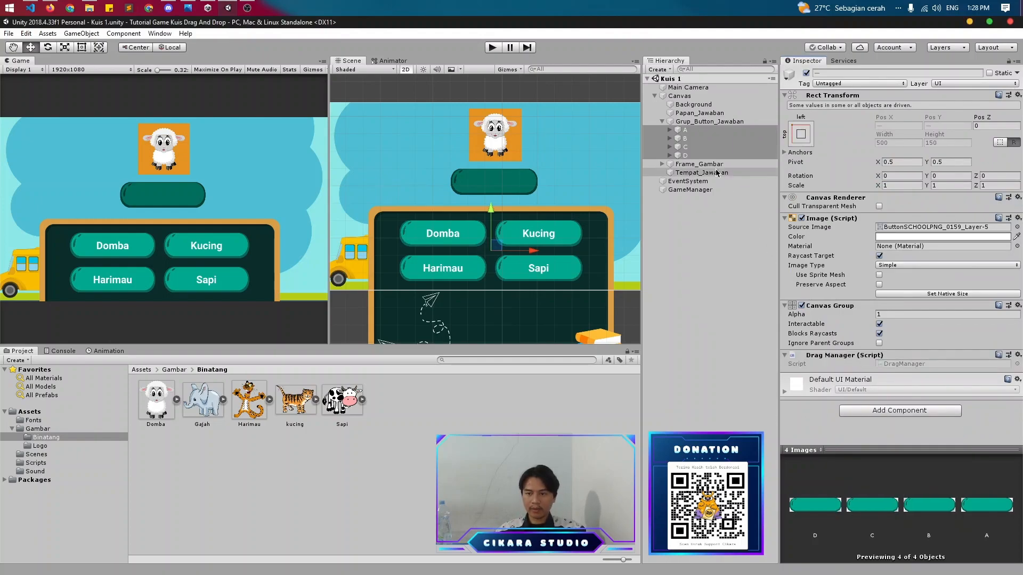
- Remove the Button component from the Tempat_Jawaban object
click(716, 174)
scroll(894, 315, down, 3)
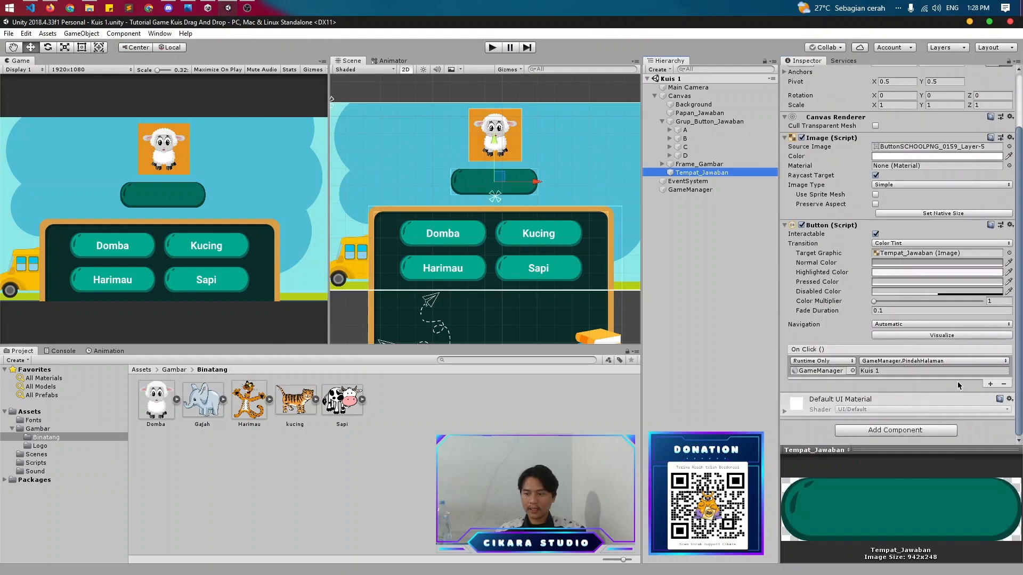
click(1010, 225)
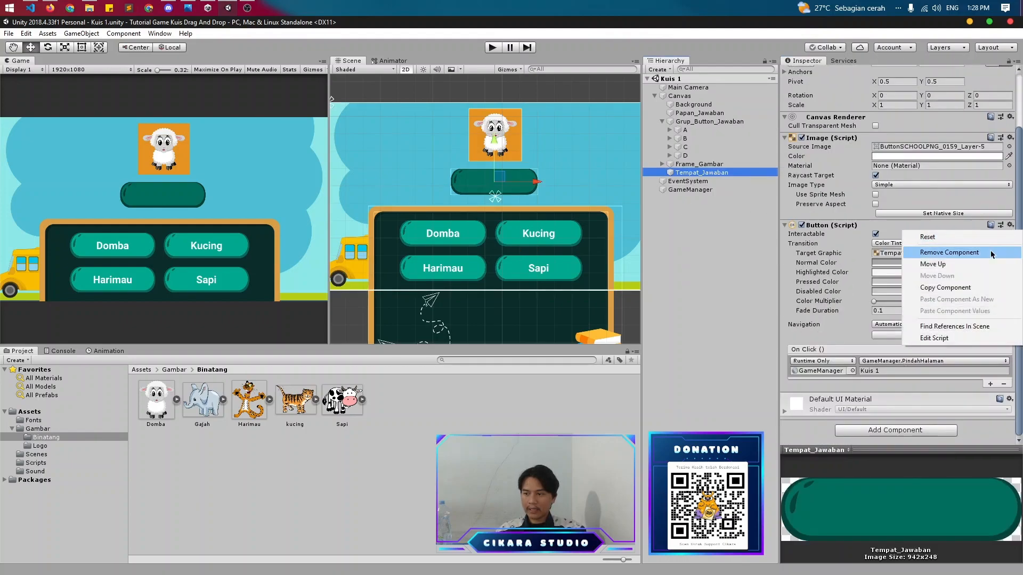
click(938, 253)
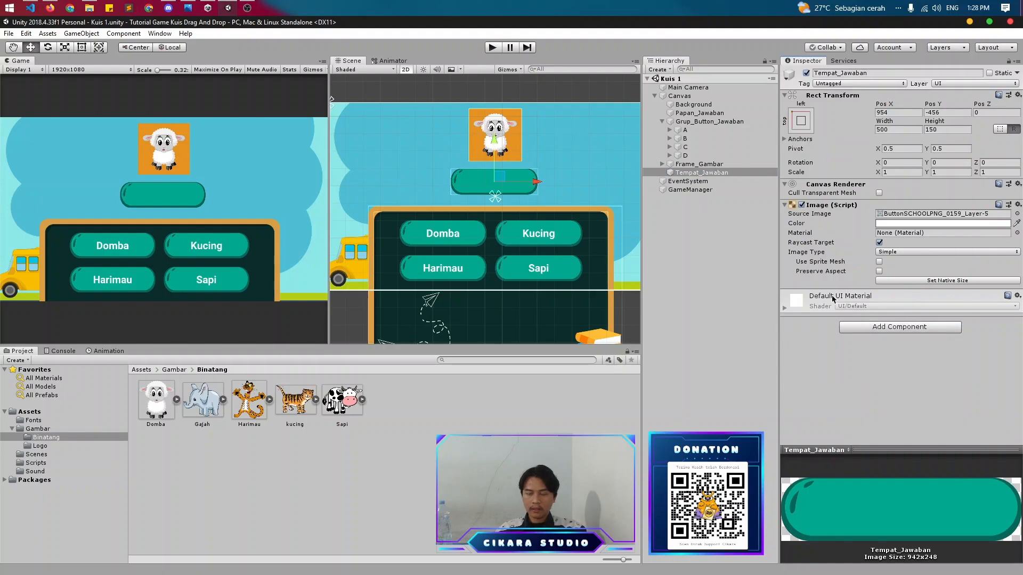
- Darken the Tempat_Jawaban image by setting its colour to the grey A2A2A2
click(893, 224)
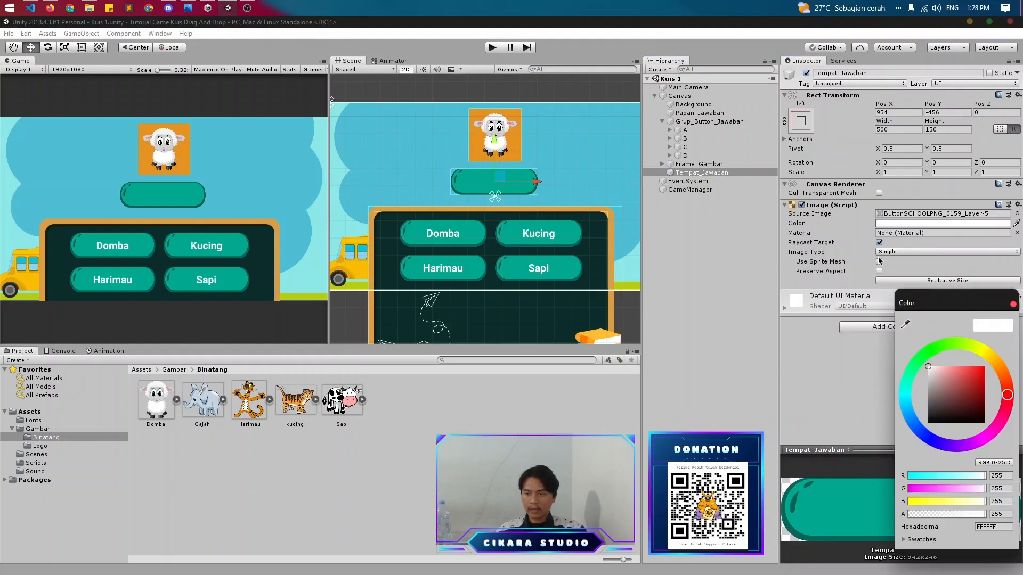
drag(930, 369, 928, 387)
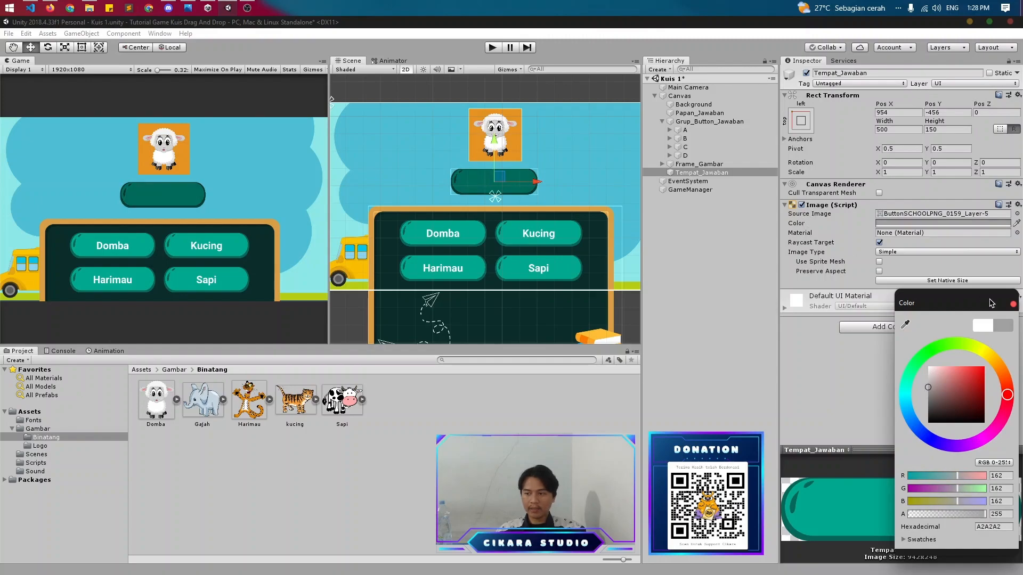
click(1012, 304)
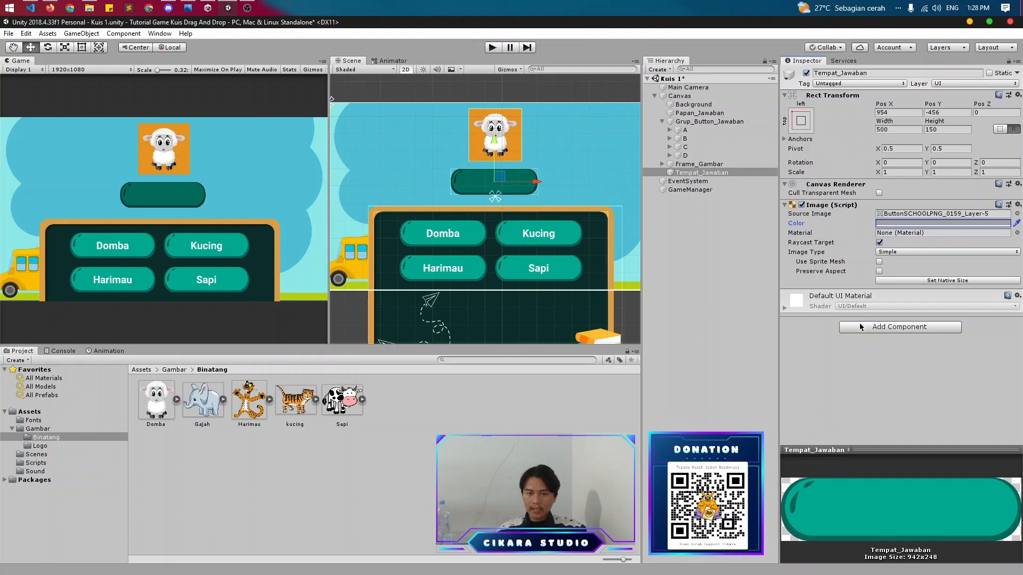
click(906, 327)
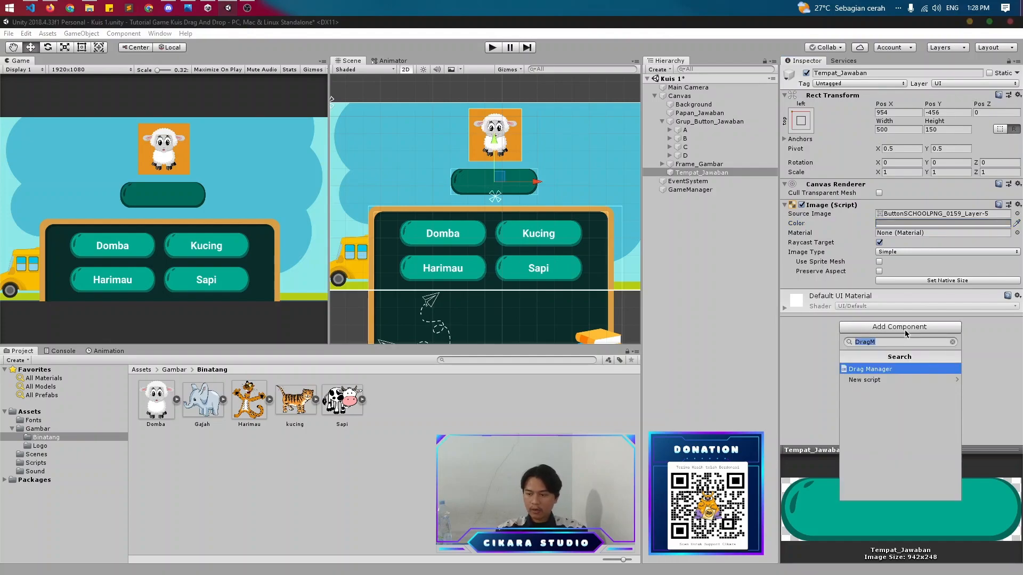
key(Return)
click(1018, 292)
click(915, 321)
- Add the Drop Manager script to Tempat_Jawaban and assign the GameManager object as its Game Manager reference
click(903, 330)
text(drop)
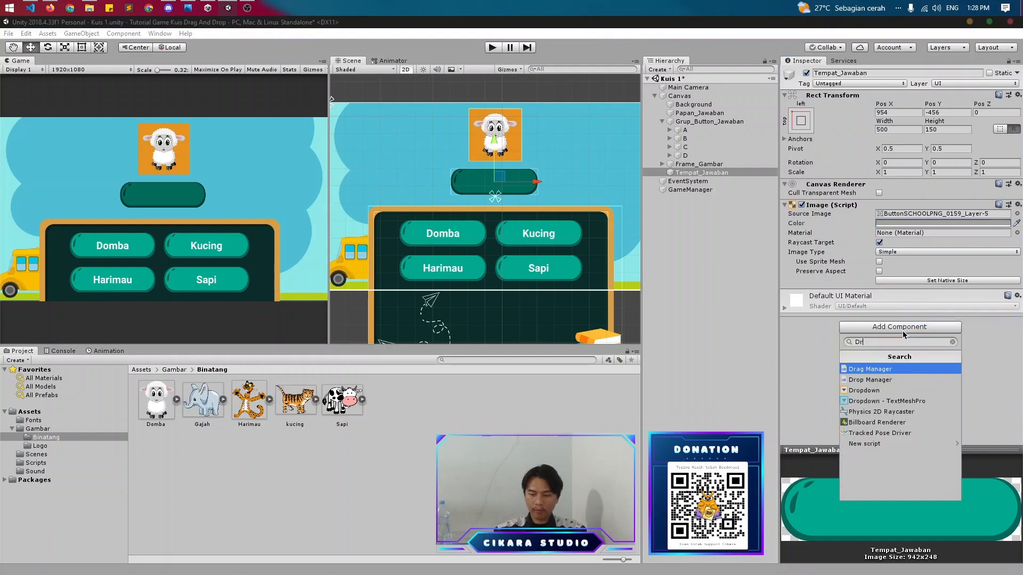
key(Return)
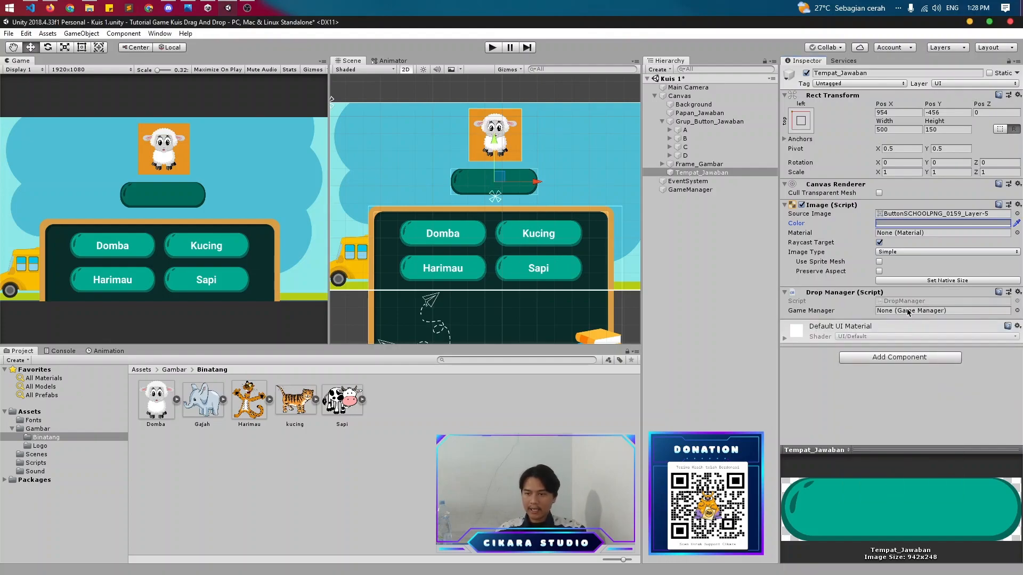
drag(691, 195, 914, 311)
- Examine the object name and child text of answer button A against the correct-answer setting of GameManager
click(704, 190)
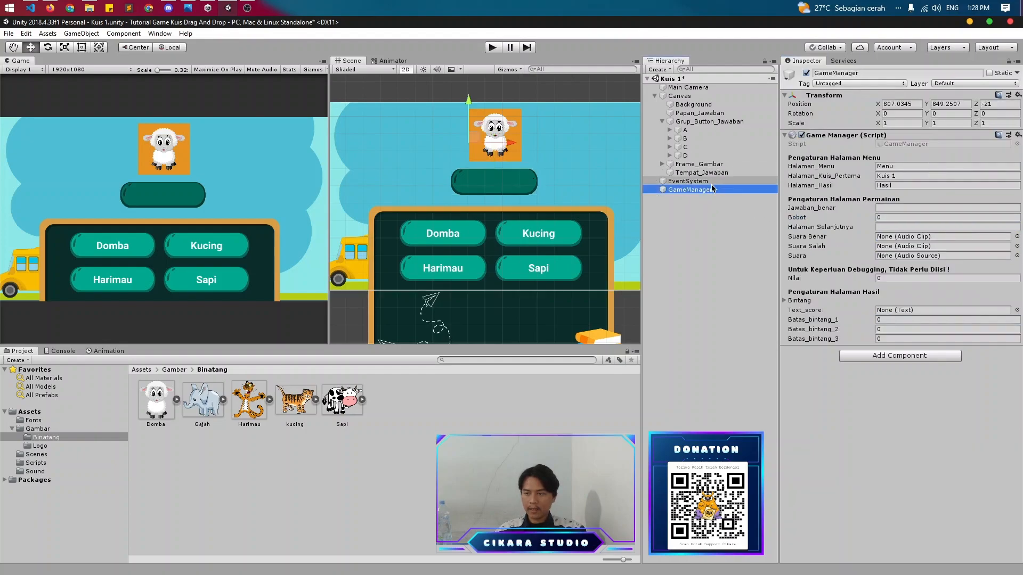
click(686, 130)
click(669, 130)
click(696, 139)
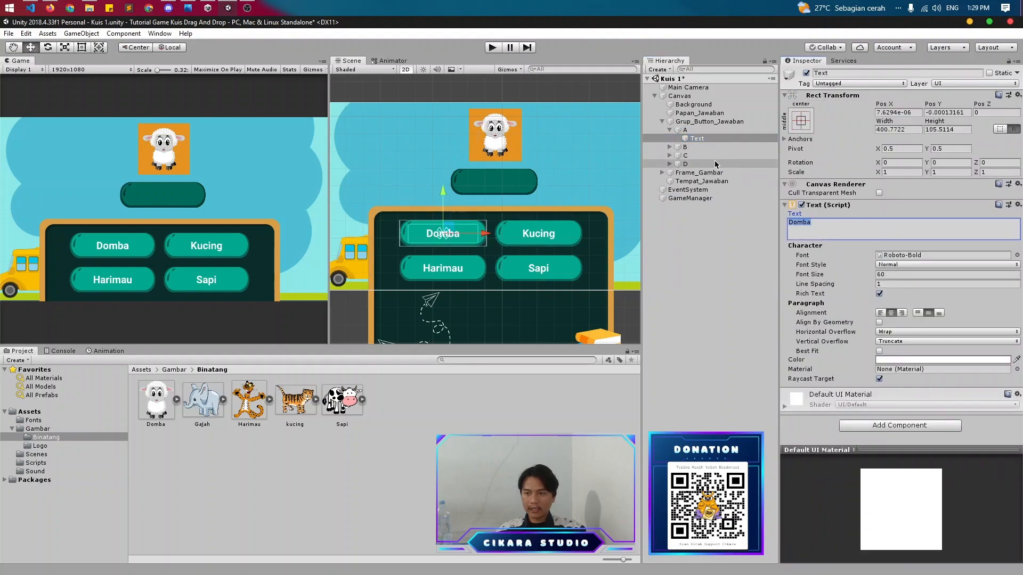
click(686, 130)
click(690, 198)
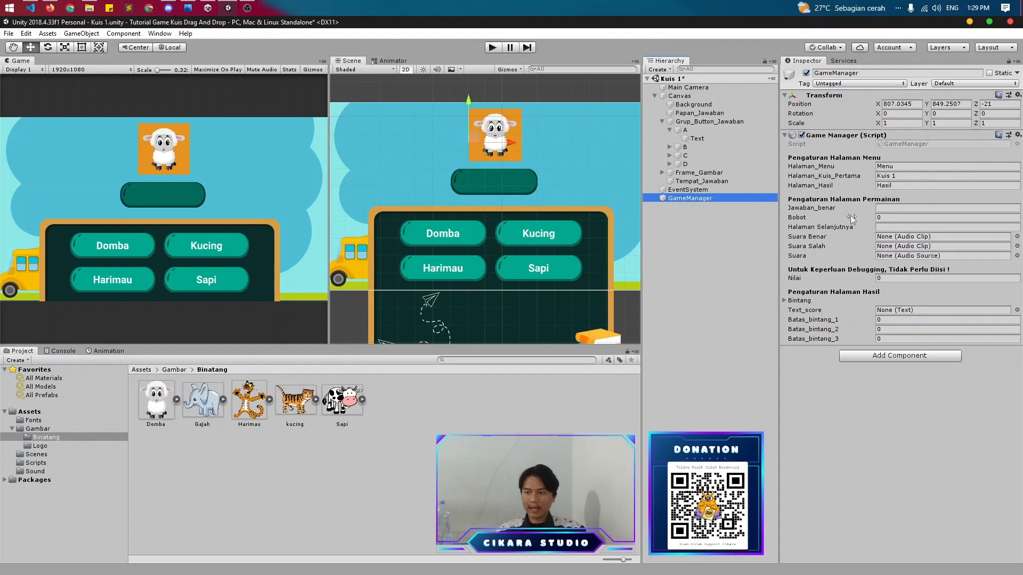
click(884, 208)
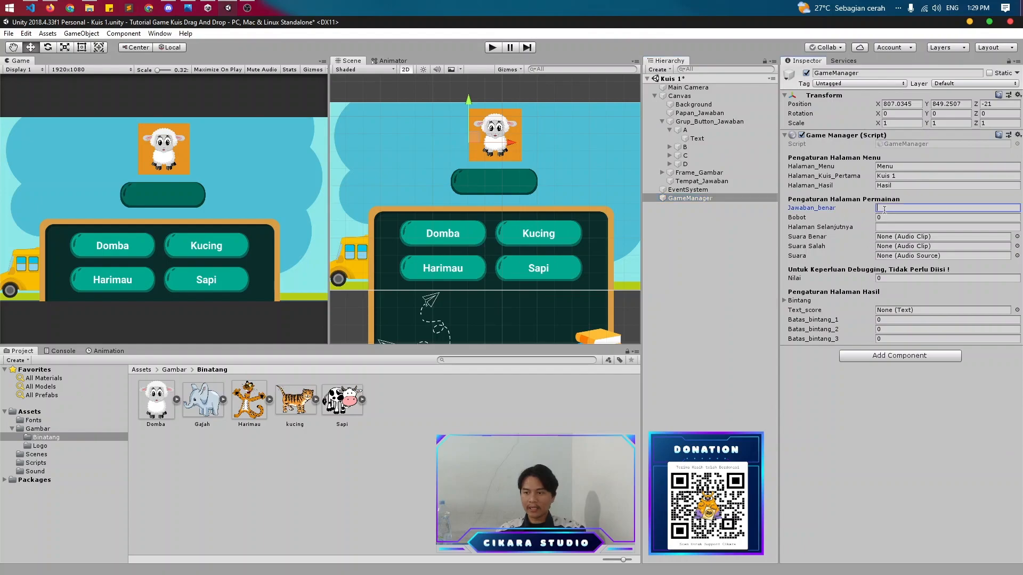
right_click(686, 132)
click(714, 164)
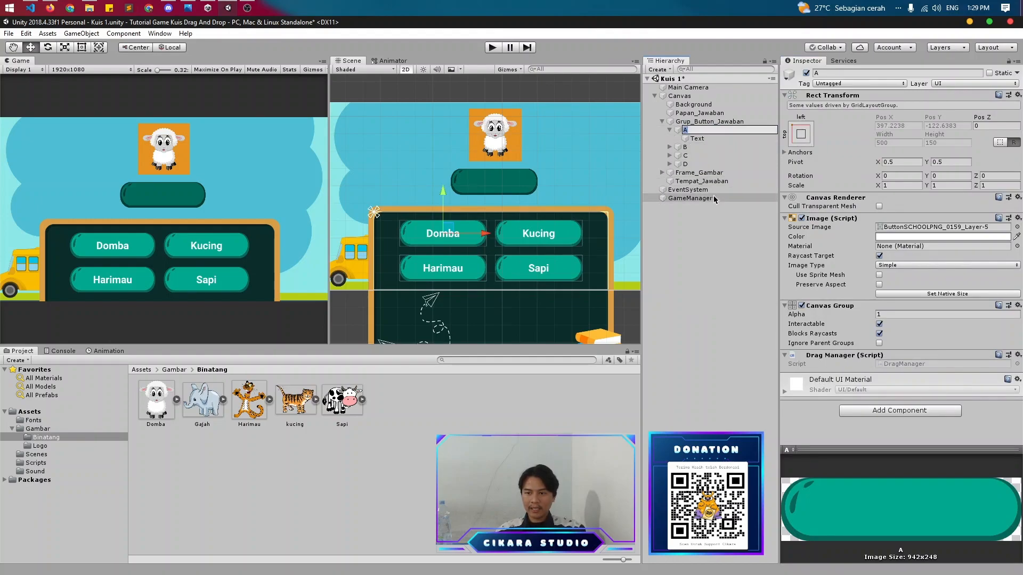
- Set the correct answer (Jawaban_benar) of the GameManager object to A
click(690, 198)
click(877, 208)
text(A)
click(878, 398)
- Set GameManager's Bobot to 20 and Halaman Selanjutnya to Kuis 2, and save the scene
click(885, 218)
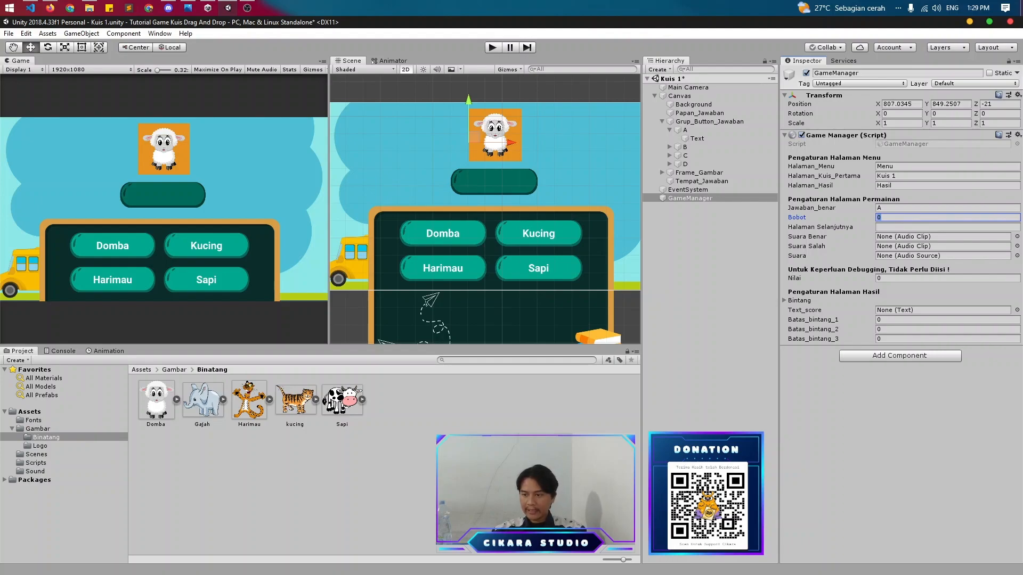
click(895, 227)
text(Kuis)
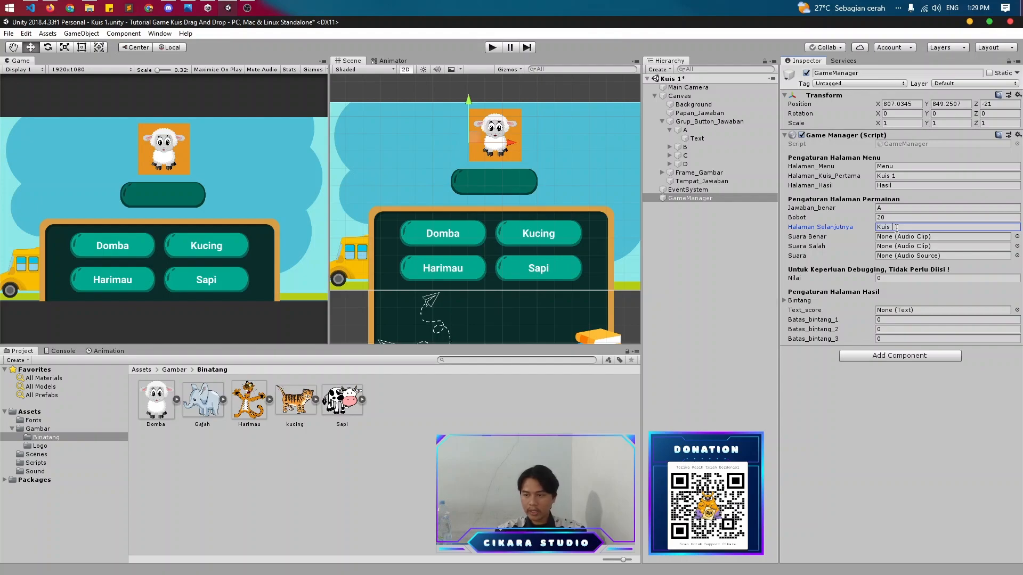
text( 2)
key(ctrl+s)
key(Tab)
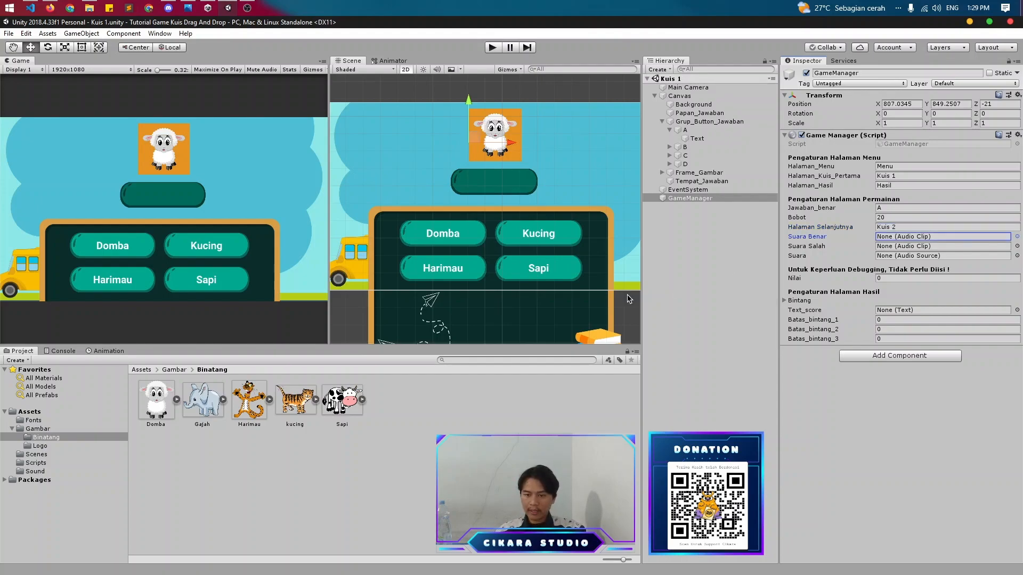
- Assign the Suara Benar and Suara Salah clips from the Sound folder to GameManager's matching audio clip settings
click(35, 472)
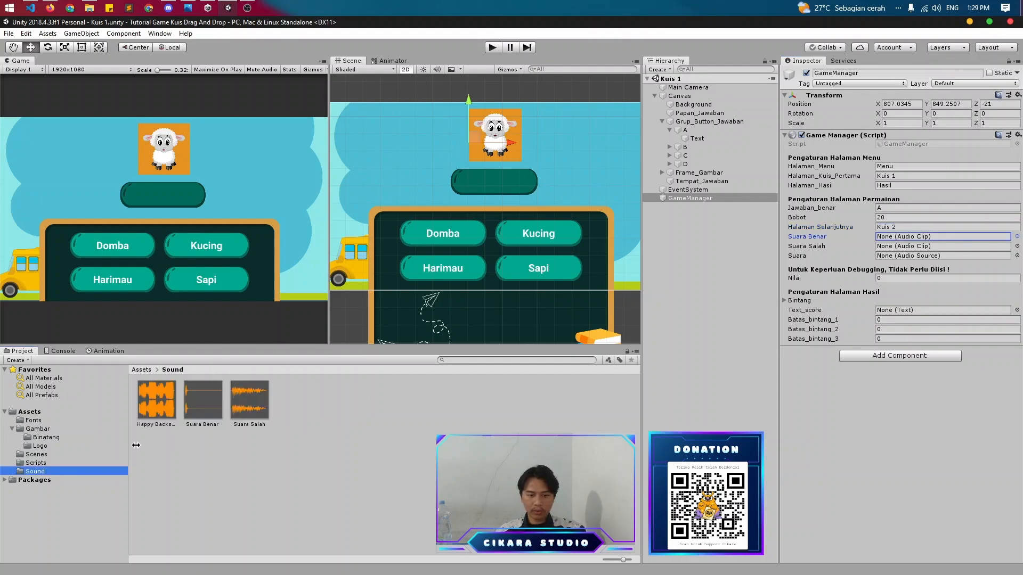
drag(217, 417, 911, 240)
drag(250, 400, 897, 248)
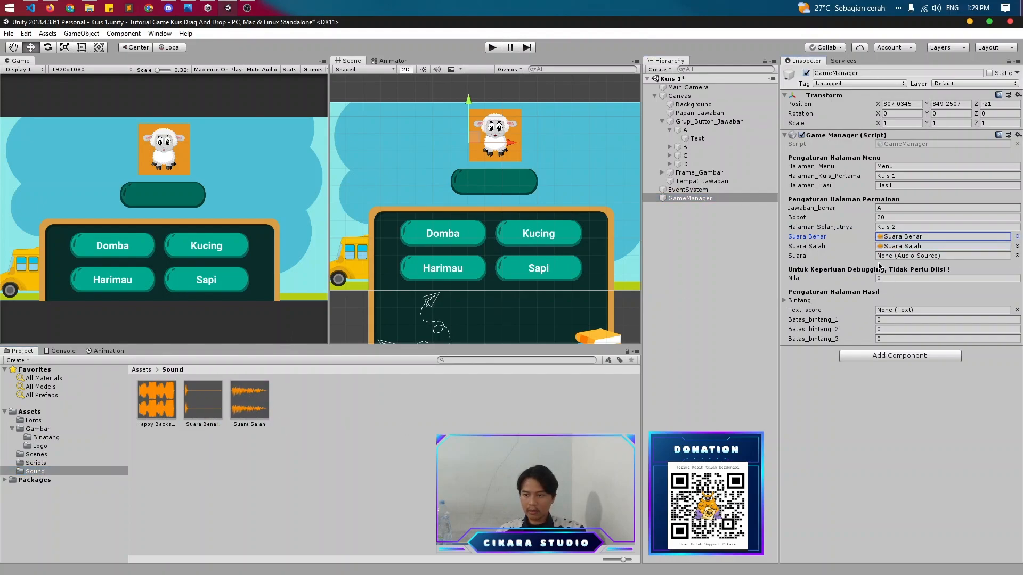
- Create an empty object at the root of the Kuis 1 scene and rename it Suara
click(710, 242)
right_click(710, 241)
click(742, 318)
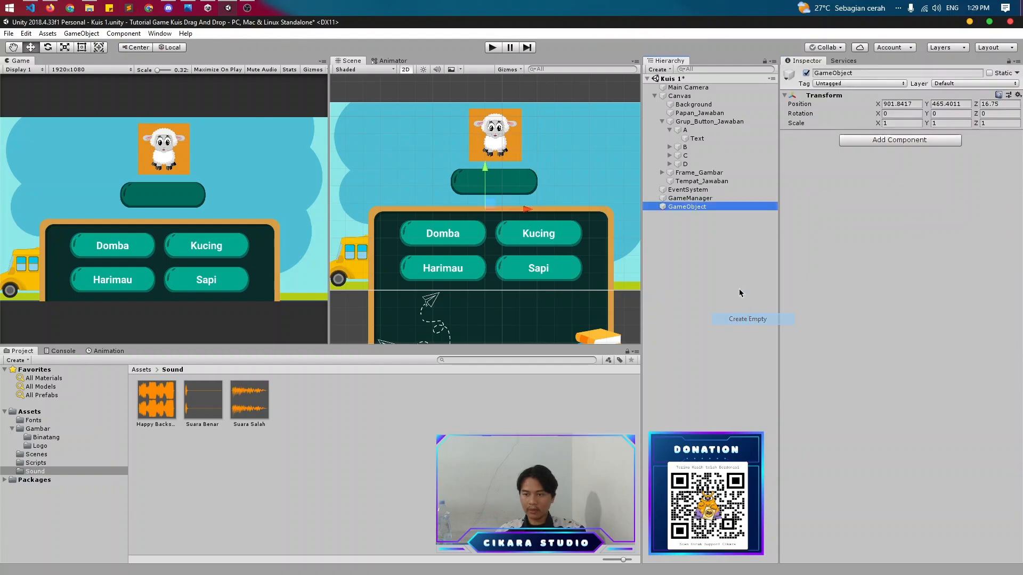
right_click(702, 212)
click(735, 238)
text(Suara)
key(Return)
- Add an Audio Source component to the Suara object and disable its Play On Awake option
click(872, 141)
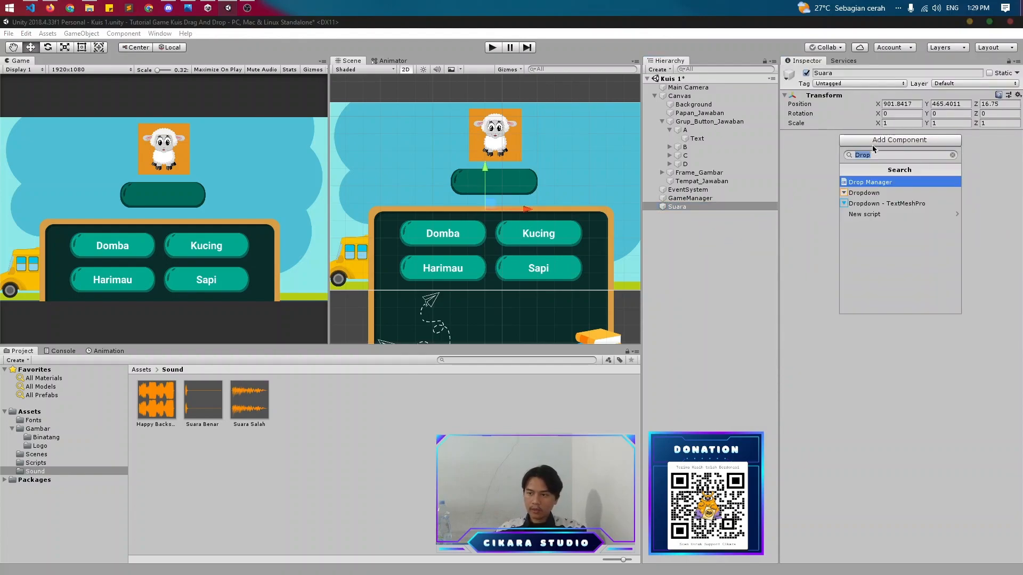
text(Audis)
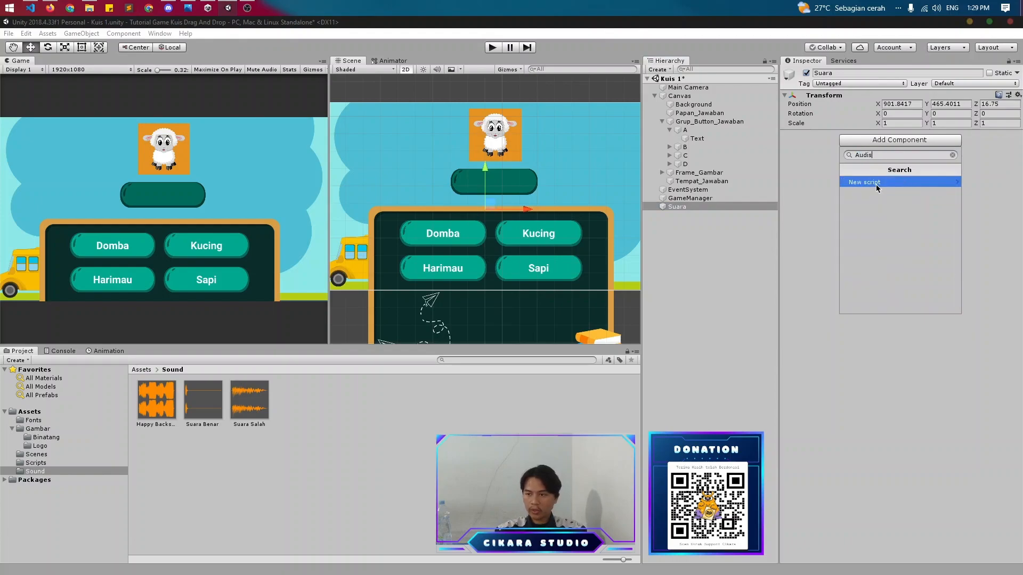
key(BackSpace)
text(o s)
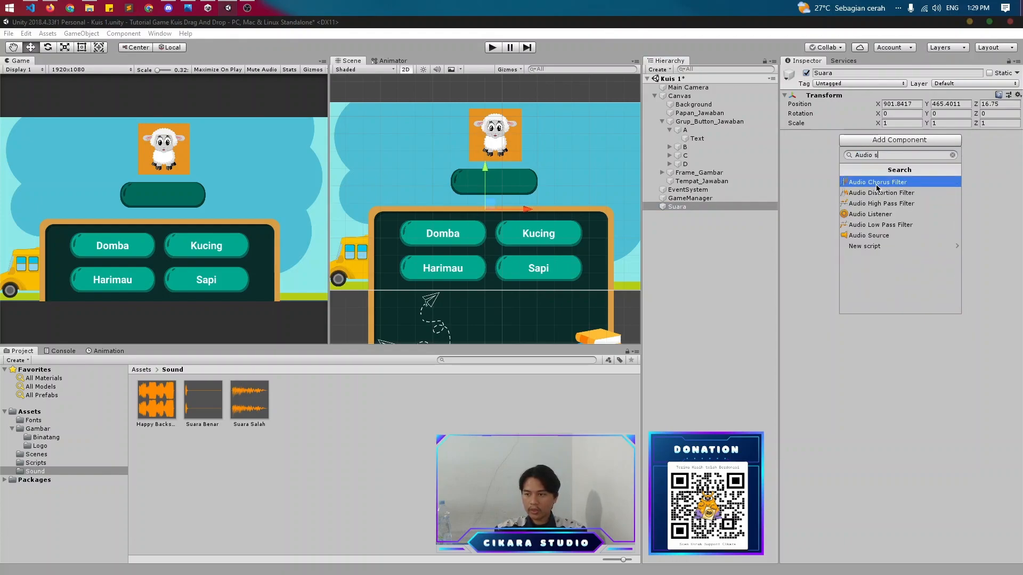
key(Down)
key(Down)
key(Down)
key(Down)
key(Down)
key(Return)
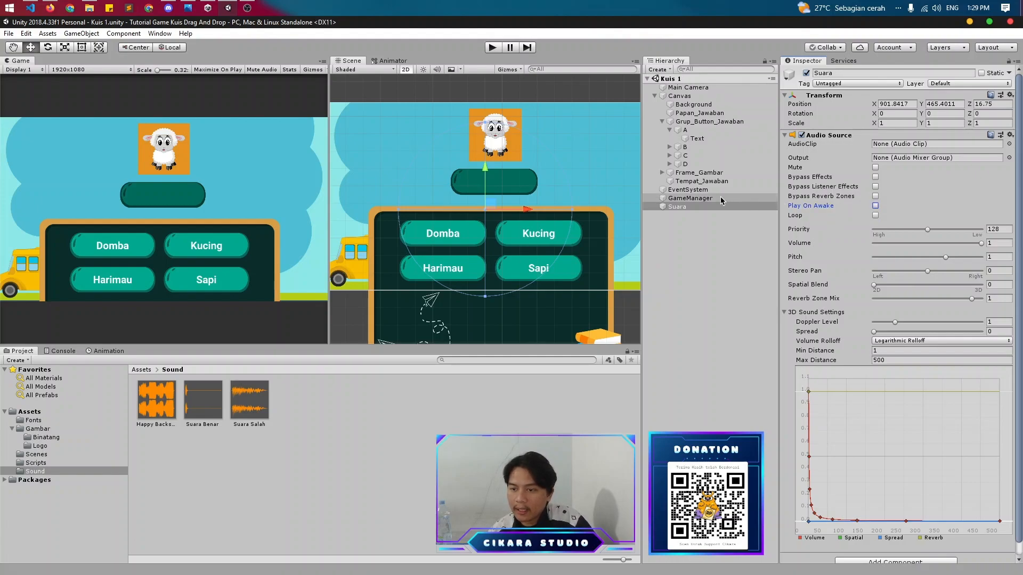
- Assign the Suara object as GameManager's Suara audio source and save the scene
click(690, 199)
drag(678, 206, 904, 261)
key(ctrl+s)
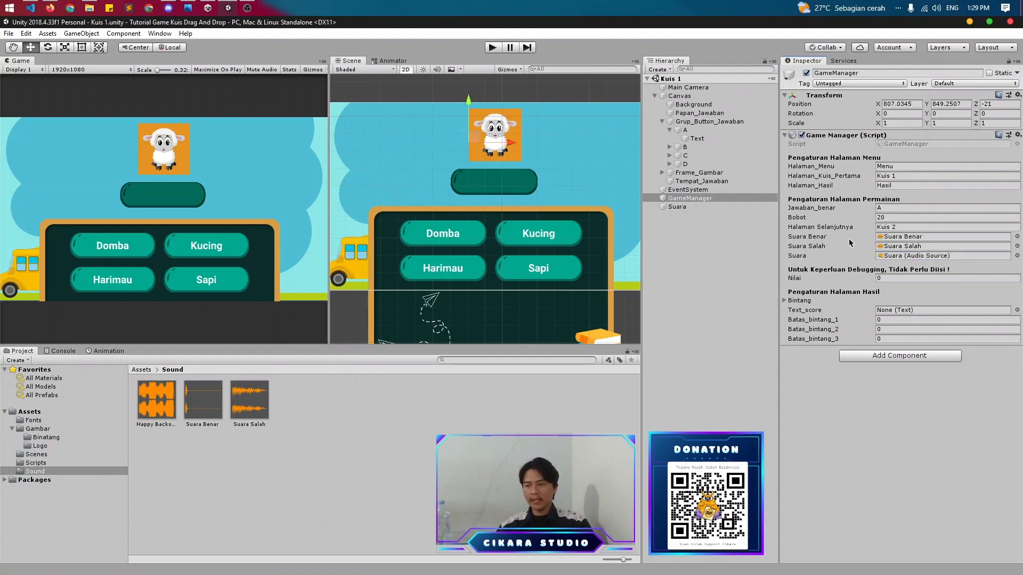
click(880, 209)
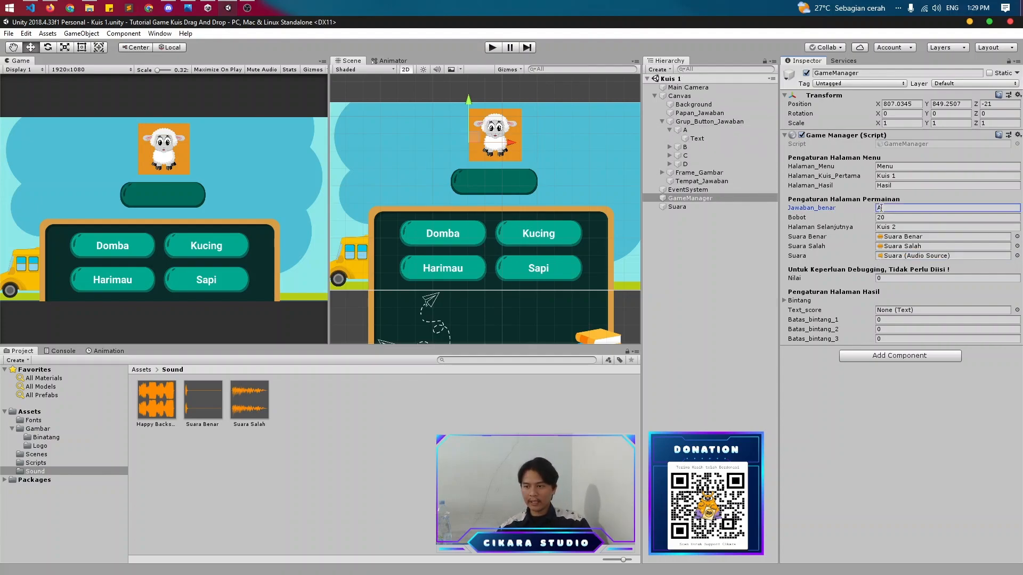
- Compare answer object A with GameManager's settings and rename the object to Button_A
click(692, 130)
click(692, 198)
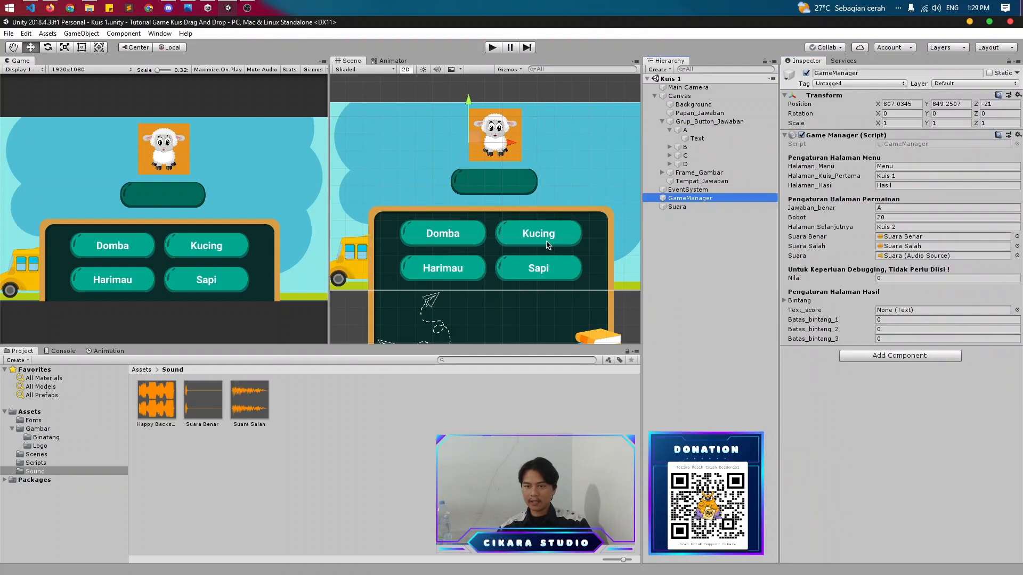
click(687, 130)
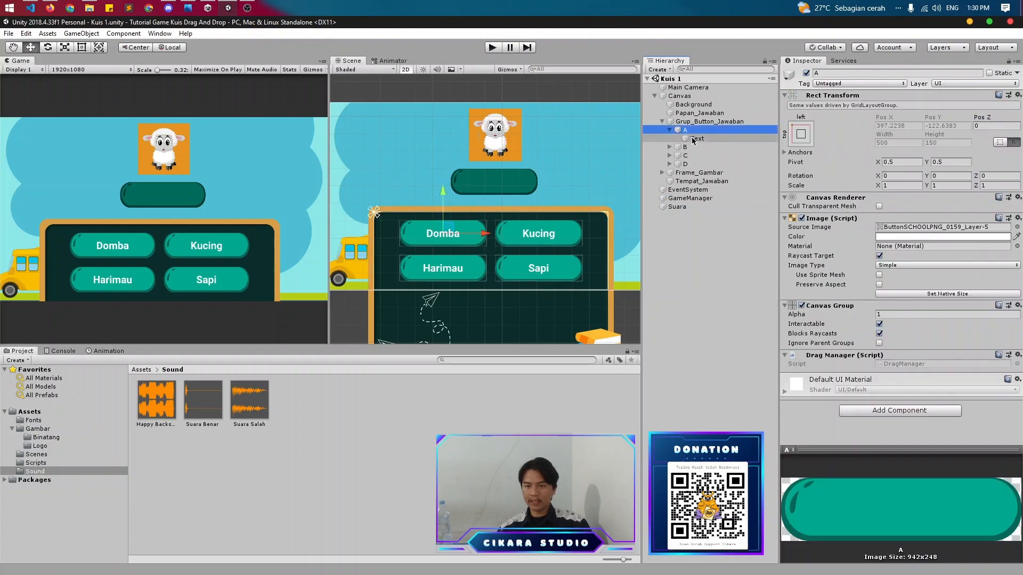
click(702, 198)
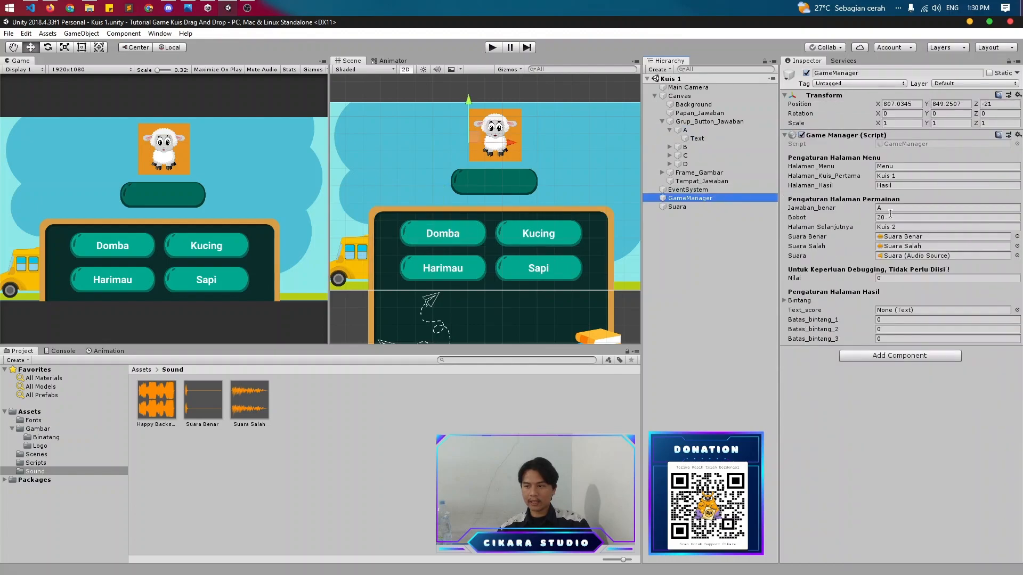
click(684, 130)
right_click(684, 132)
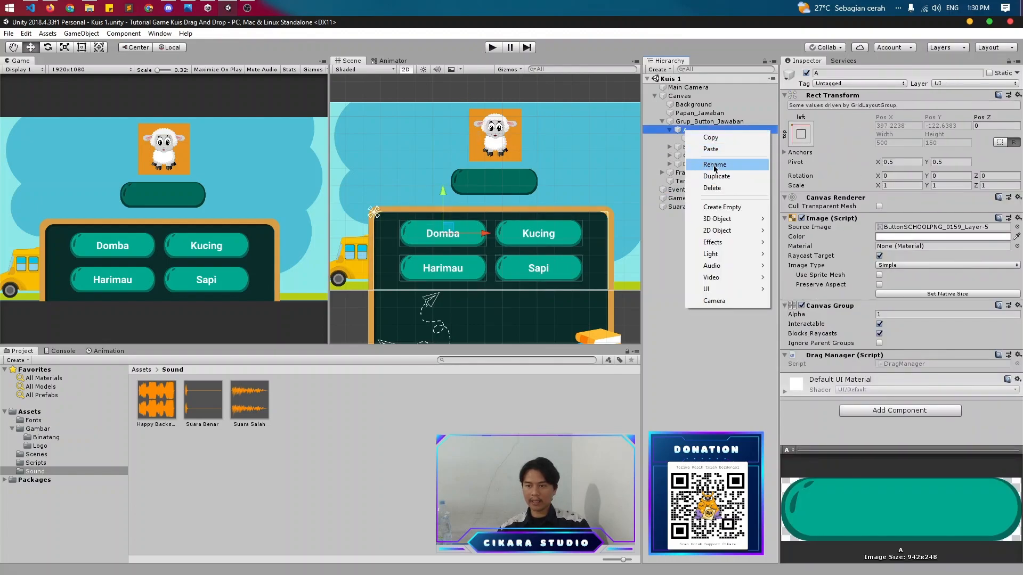
click(712, 167)
text(Button_A)
key(Return)
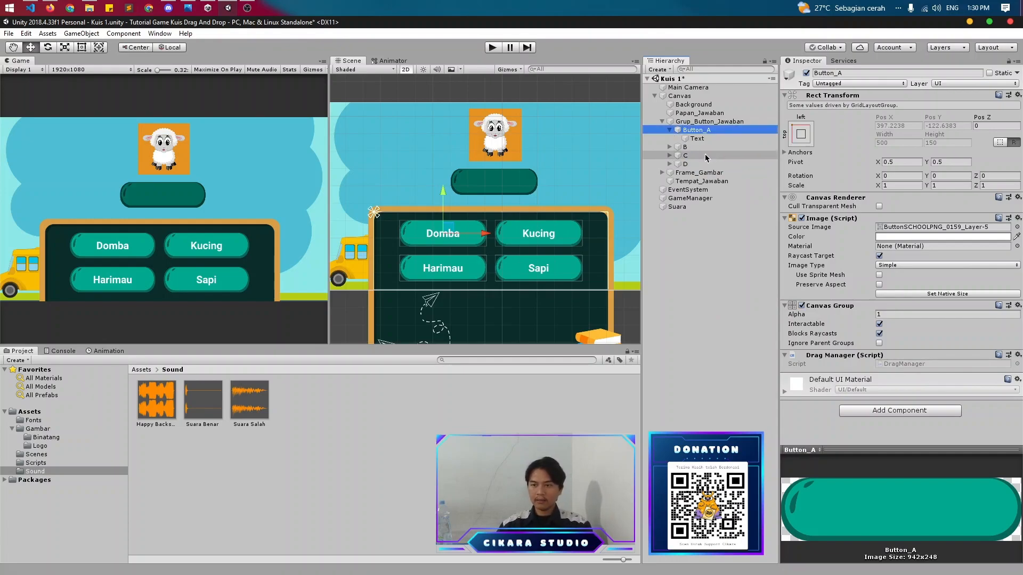
- Copy the name Button_A into GameManager's Jawaban_benar setting and save the scene
right_click(713, 132)
click(835, 76)
click(834, 74)
key(ctrl+c)
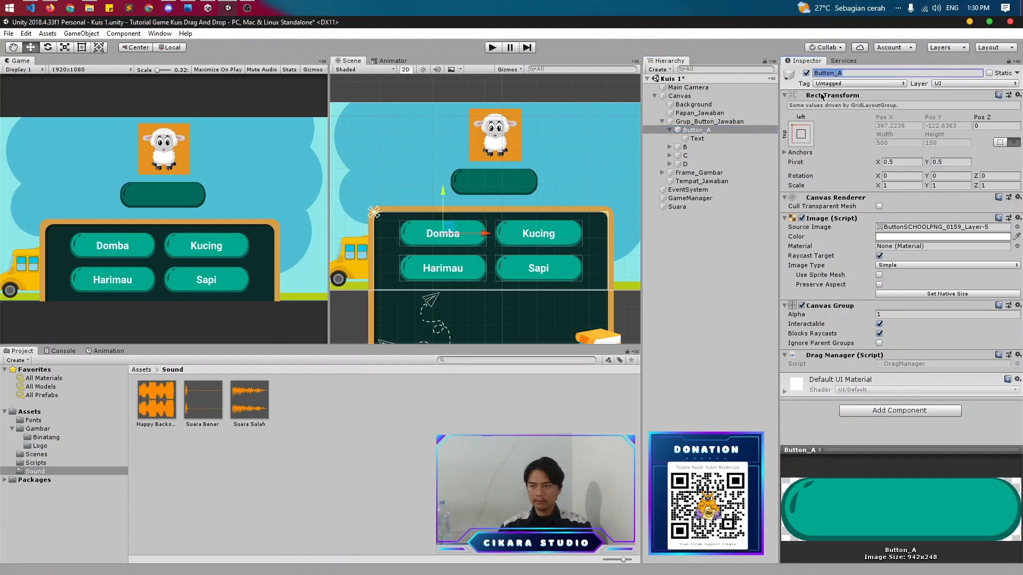
click(708, 199)
key(ctrl+v)
key(ctrl+s)
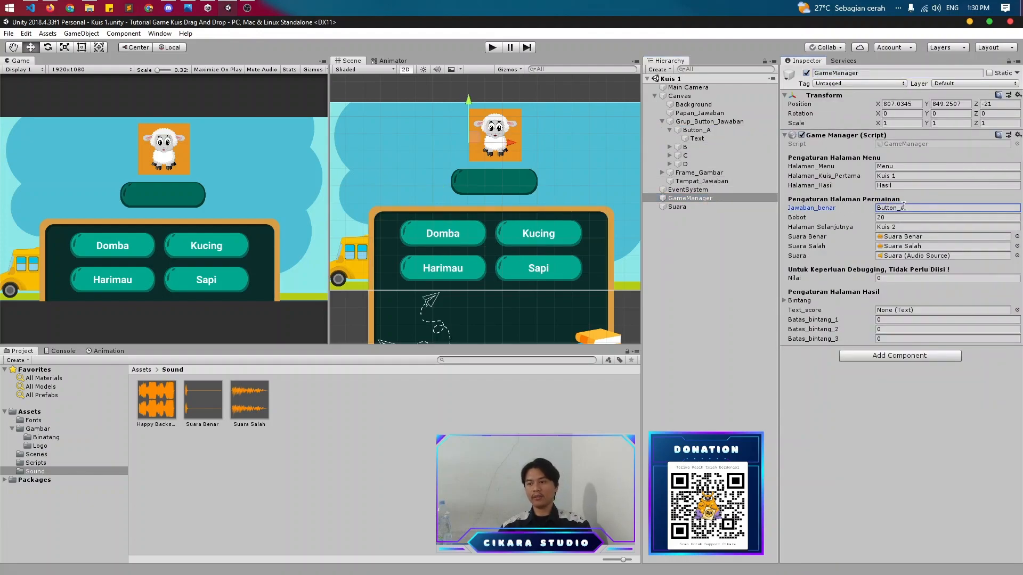
- Rename the Button_A answer object back to A and collapse it in the hierarchy
right_click(704, 131)
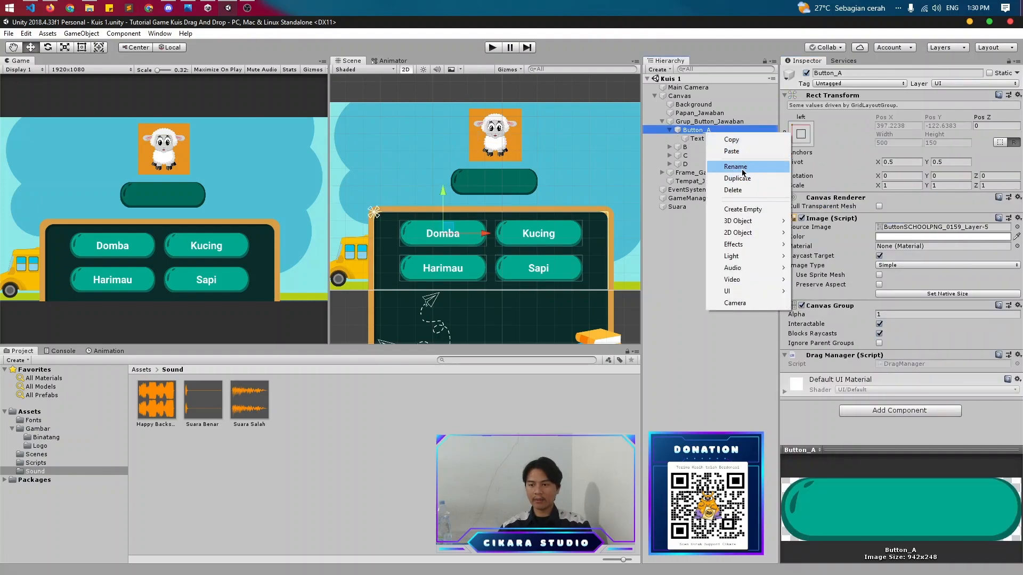
click(735, 167)
text(A)
key(Return)
click(670, 130)
- Set GameManager's Jawaban_benar to A and save the Kuis 1 scene
click(690, 190)
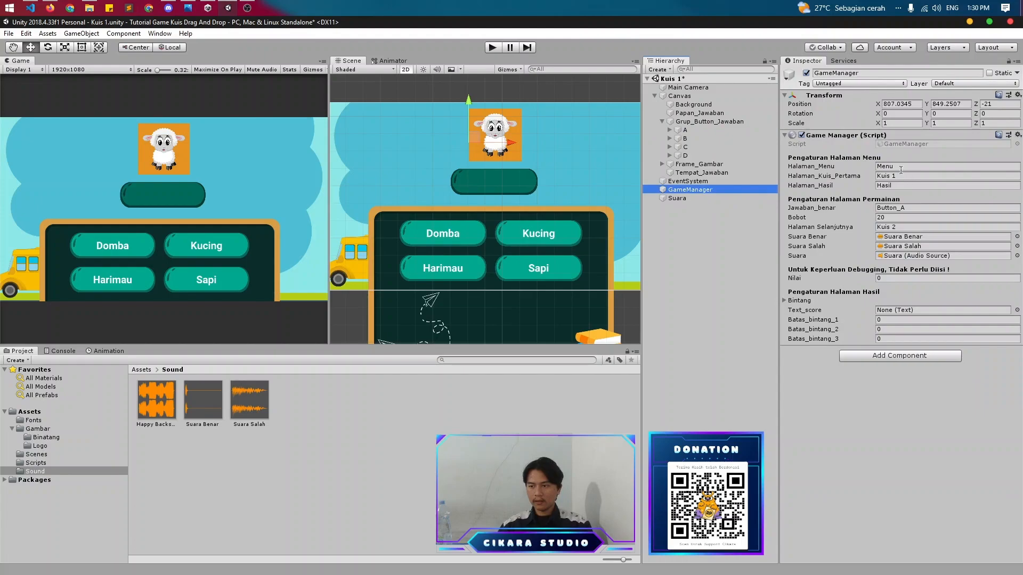
click(907, 207)
text(A)
key(ctrl+s)
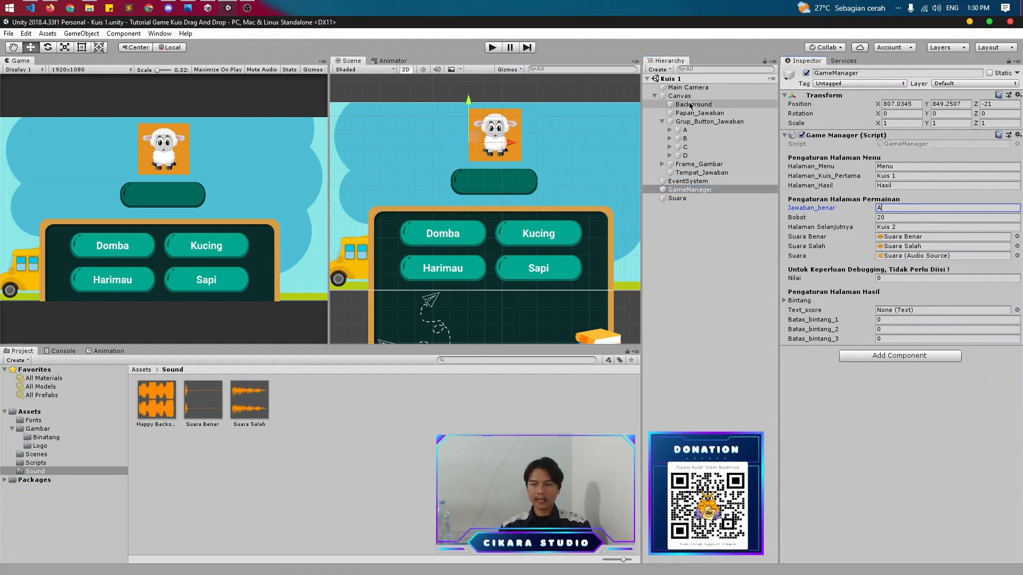
- Locate the scene files in the Scenes folder and open the Menu scene
right_click(685, 79)
click(724, 177)
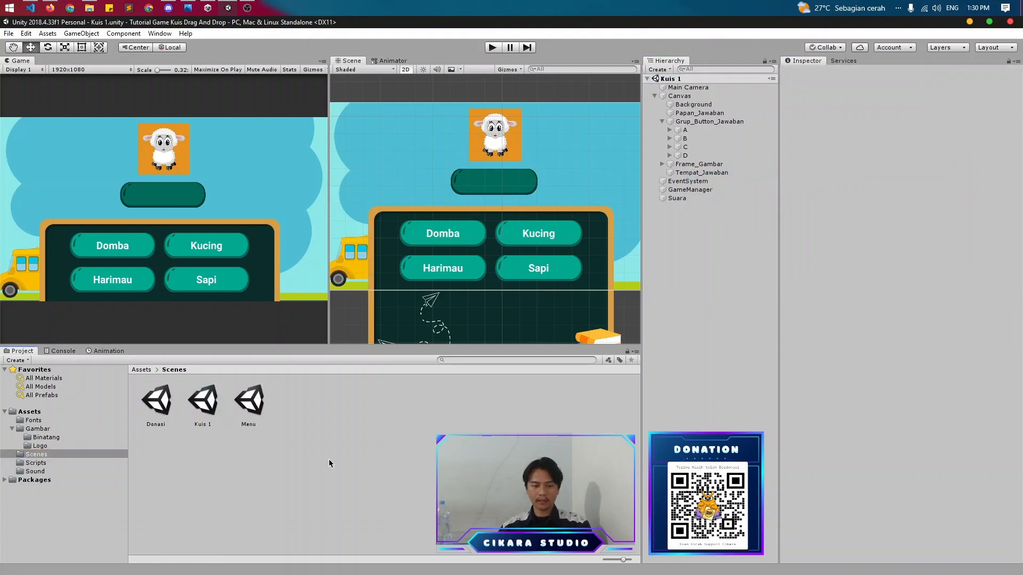
double_click(246, 404)
- Add the Donasi, Kuis 1 and Menu scenes to the build settings and put Menu first in the list
click(9, 33)
click(38, 137)
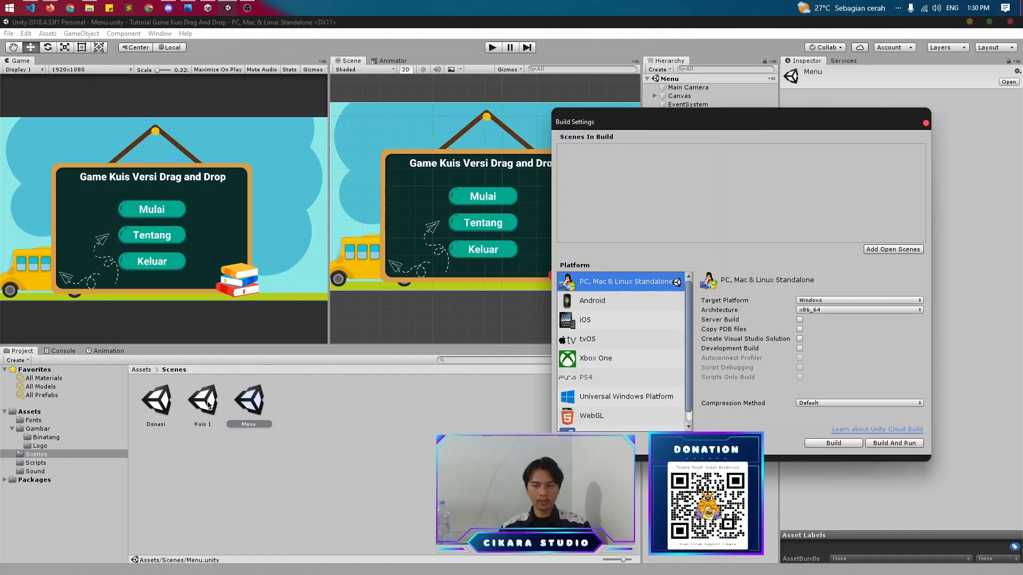
shift+click(156, 402)
drag(248, 400, 638, 185)
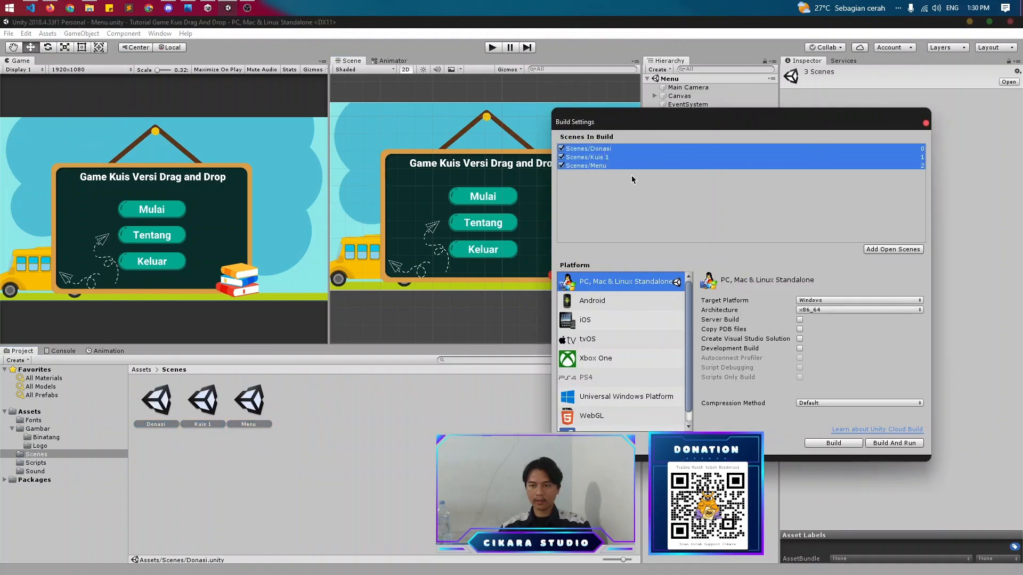
drag(605, 167, 601, 146)
click(925, 124)
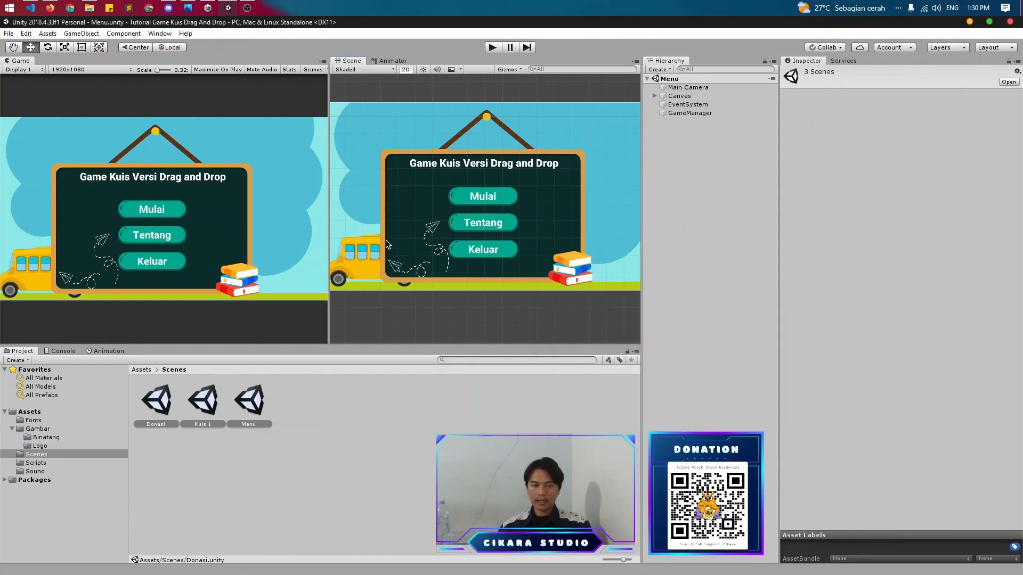
- Play-test the game from the menu with Mulai, drop Domba onto the answer slot, check the console and stop playing
click(493, 51)
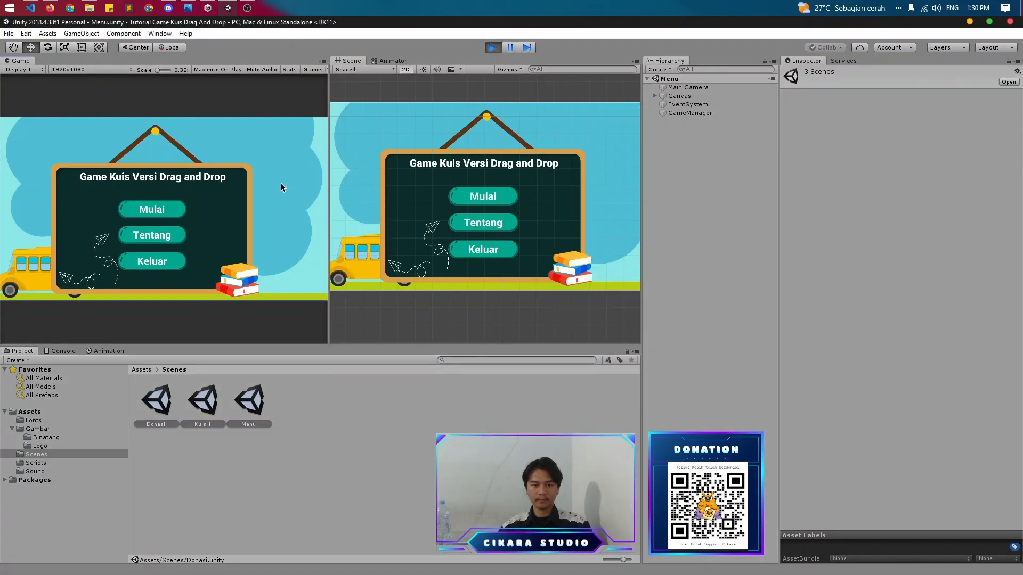
click(183, 208)
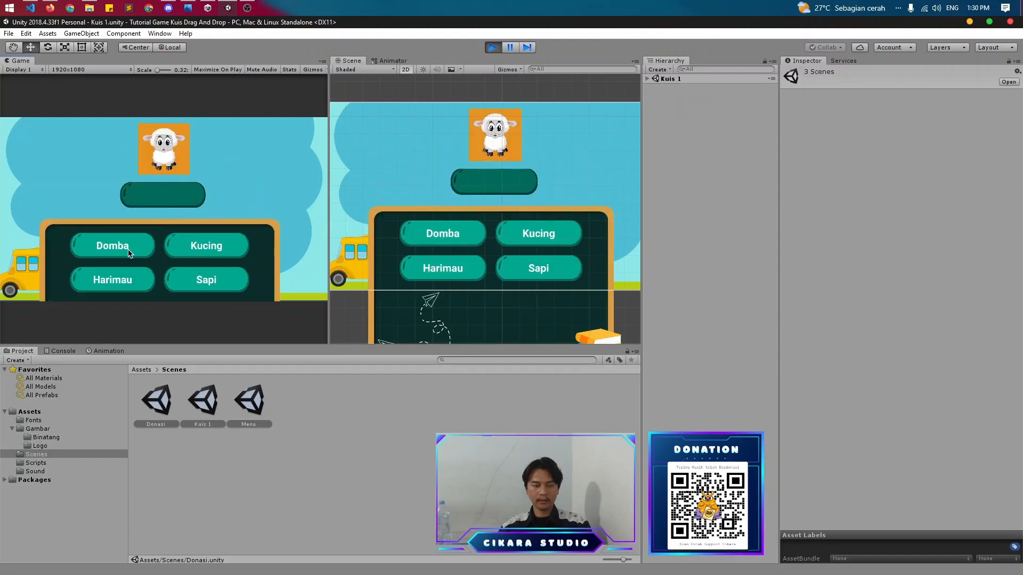
drag(147, 250, 156, 199)
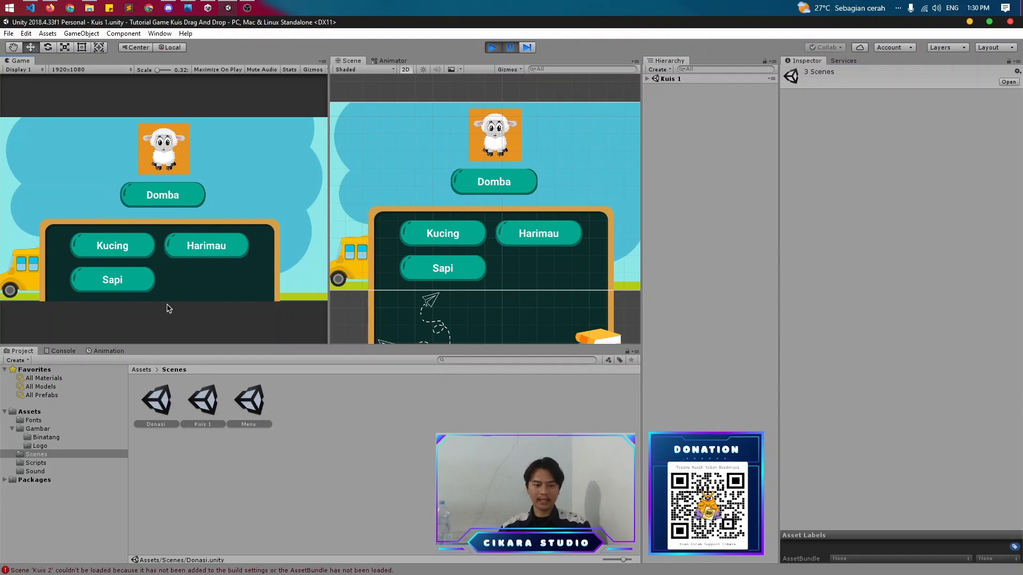
click(63, 351)
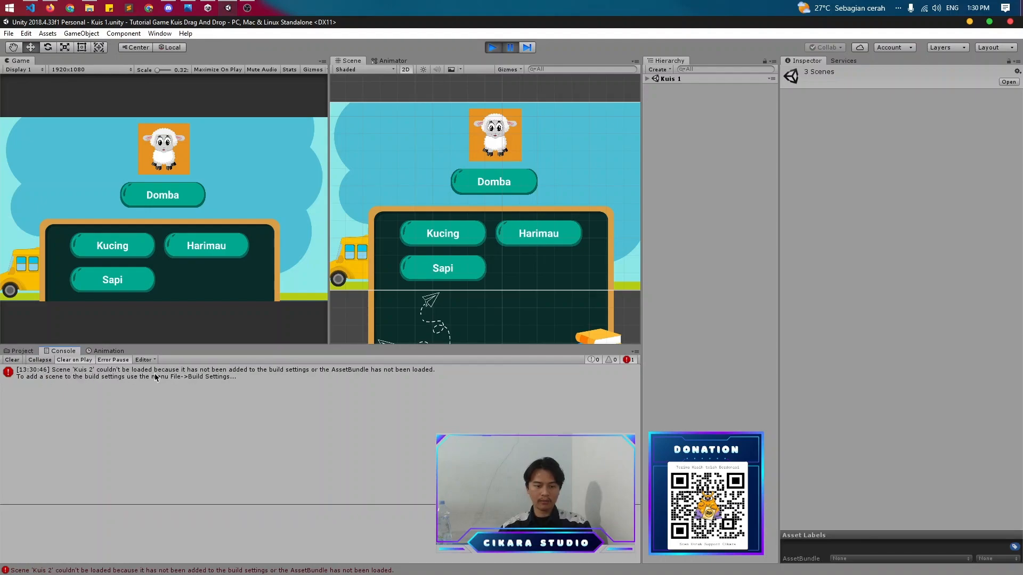
click(25, 352)
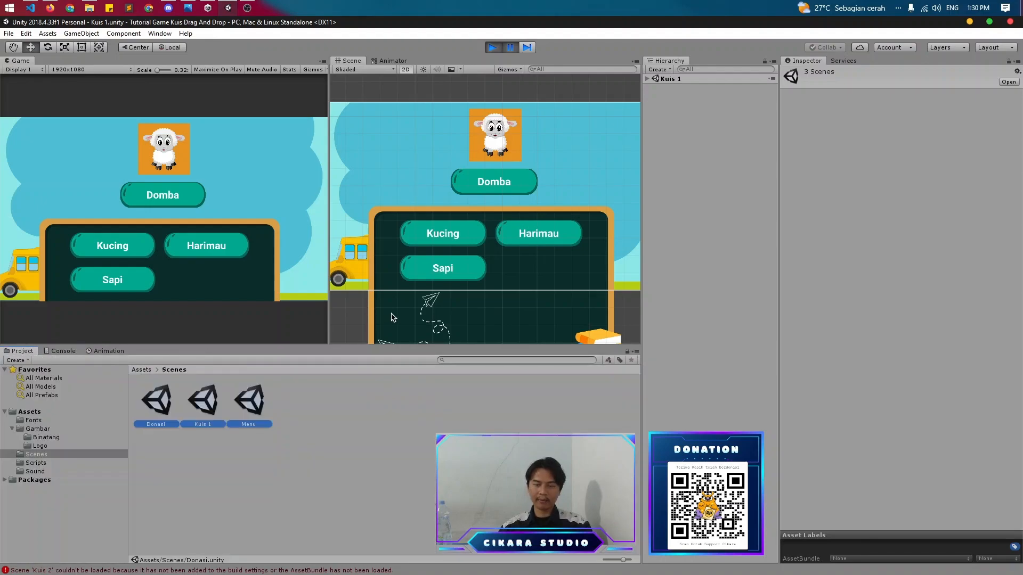
click(493, 48)
- Open the Kuis 1 scene from the Scenes folder and clear the console
click(666, 79)
right_click(666, 79)
click(698, 178)
double_click(202, 400)
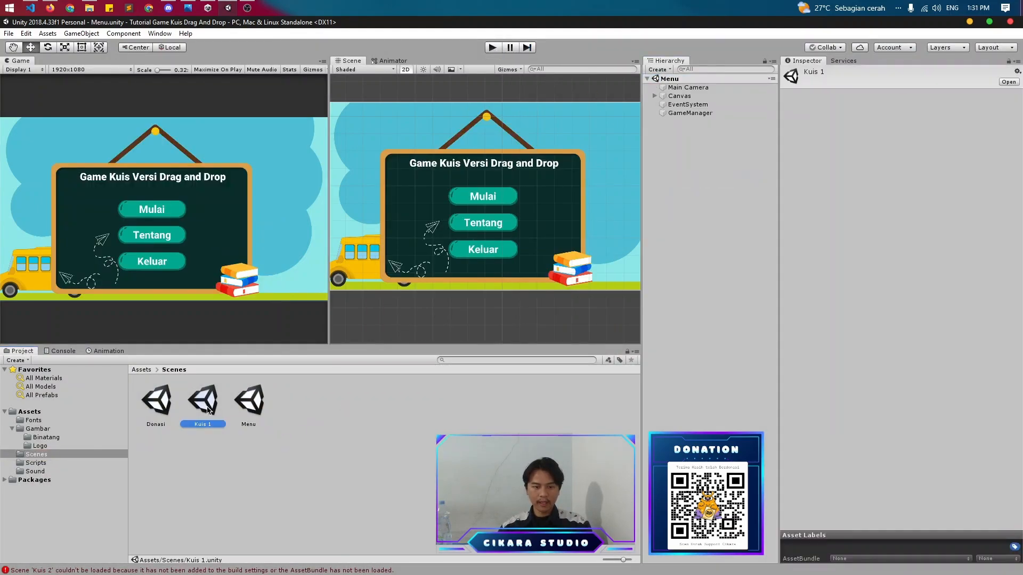
click(683, 80)
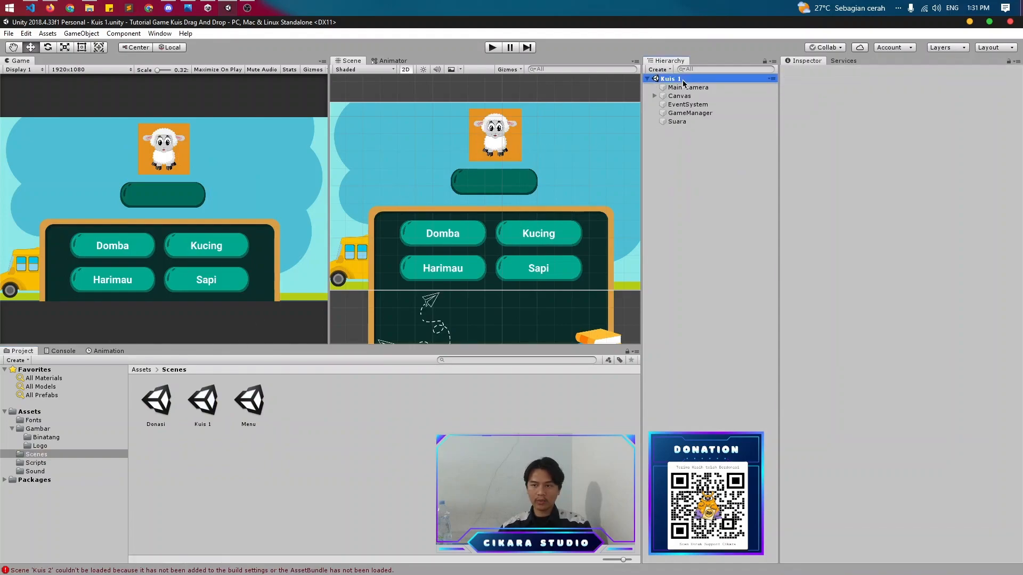
click(202, 400)
click(66, 351)
click(11, 360)
click(22, 352)
- Duplicate the Kuis 1 scene in the Scenes folder and open the copy
click(217, 432)
click(207, 414)
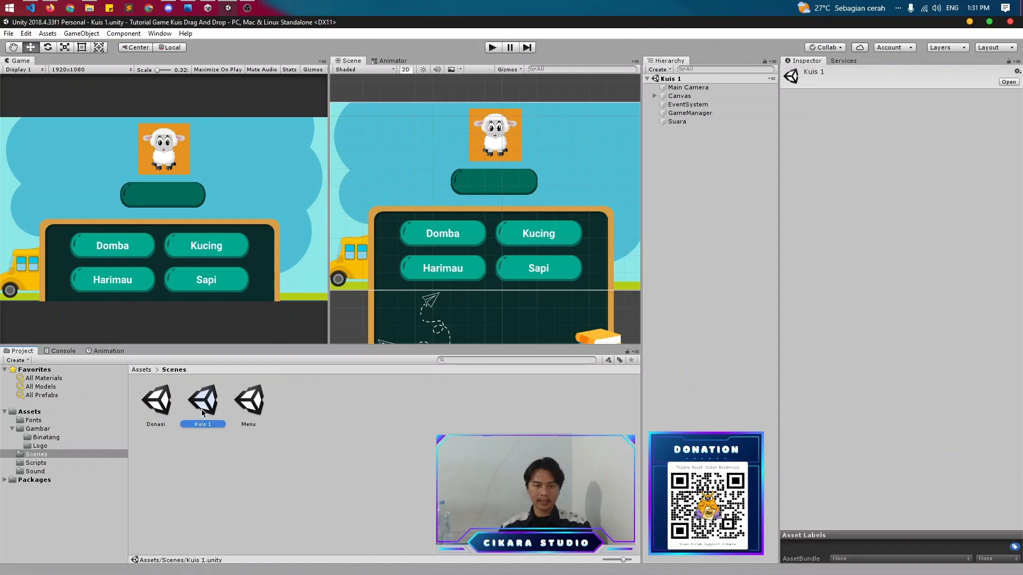
key(ctrl+d)
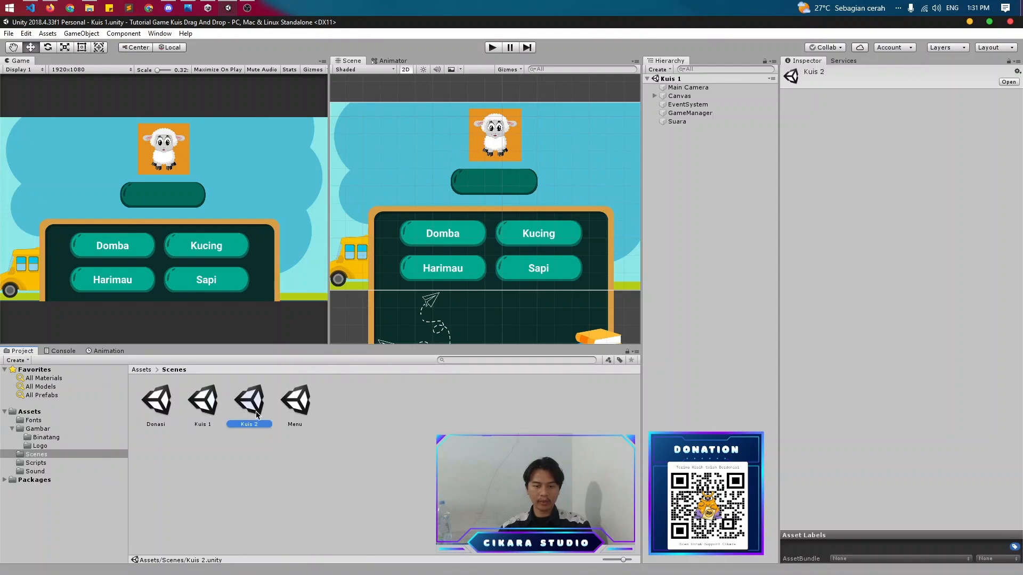
click(289, 454)
double_click(256, 409)
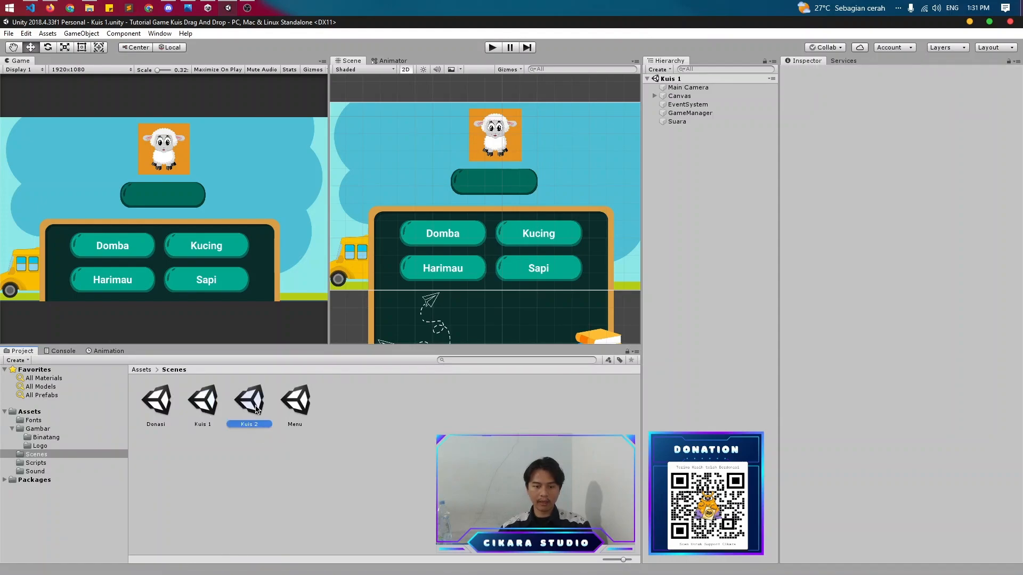
- Change the Gambar_Binatang source image in the Kuis 2 scene to the Gajah sprite
click(506, 132)
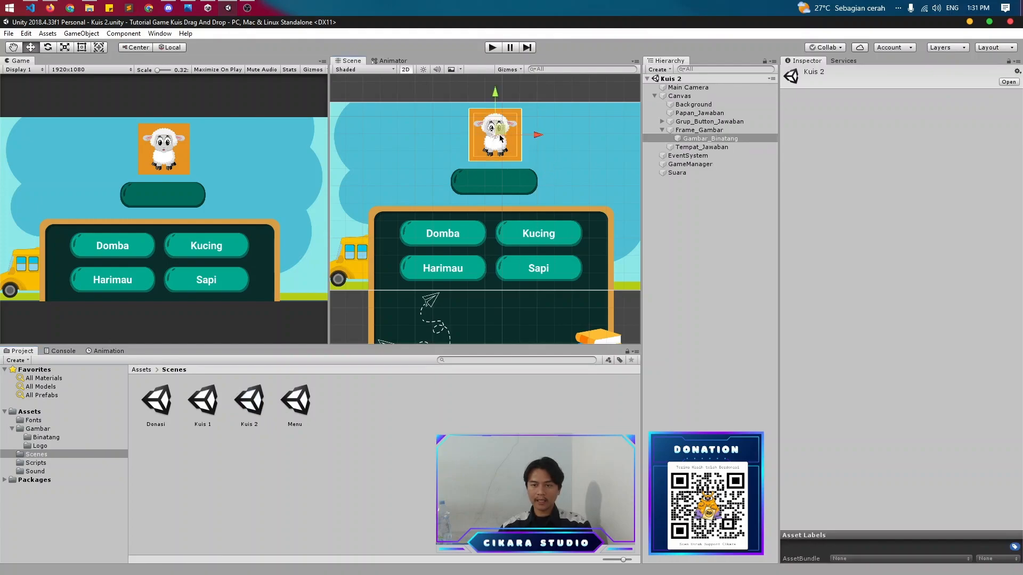
click(1017, 214)
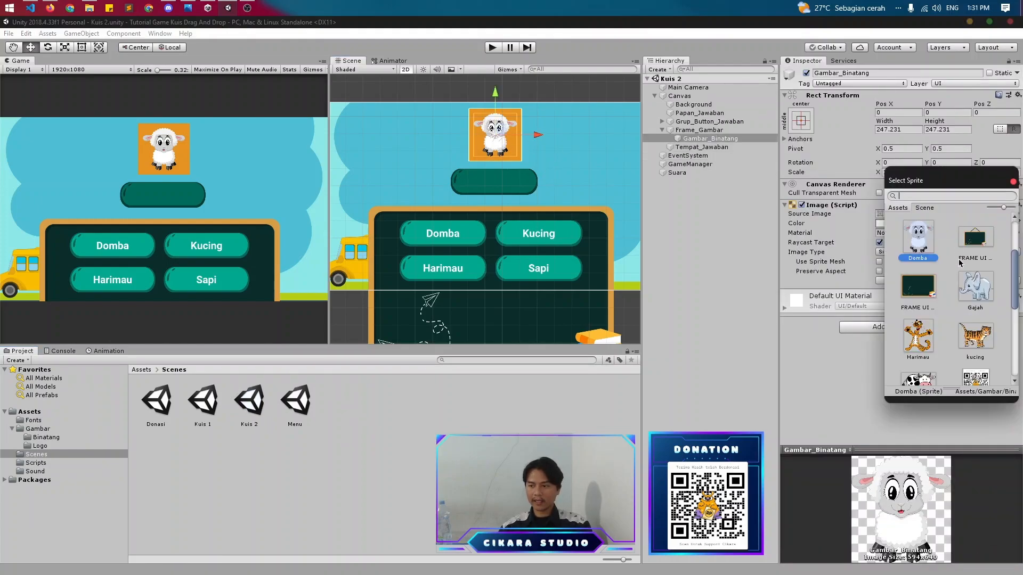
double_click(976, 291)
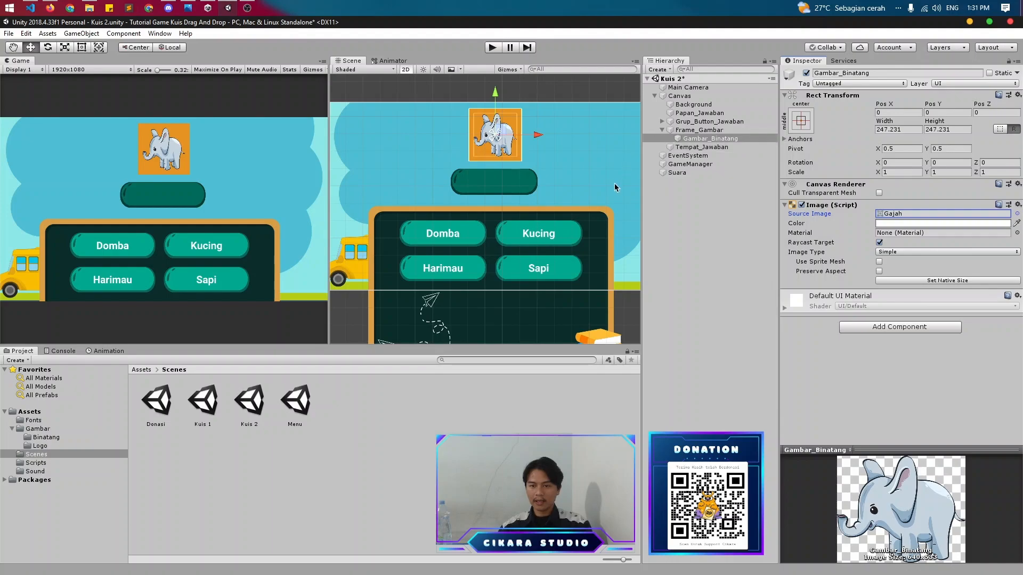
click(662, 130)
- Set the text of answer button C to Gajah and save the Kuis 2 scene
click(662, 122)
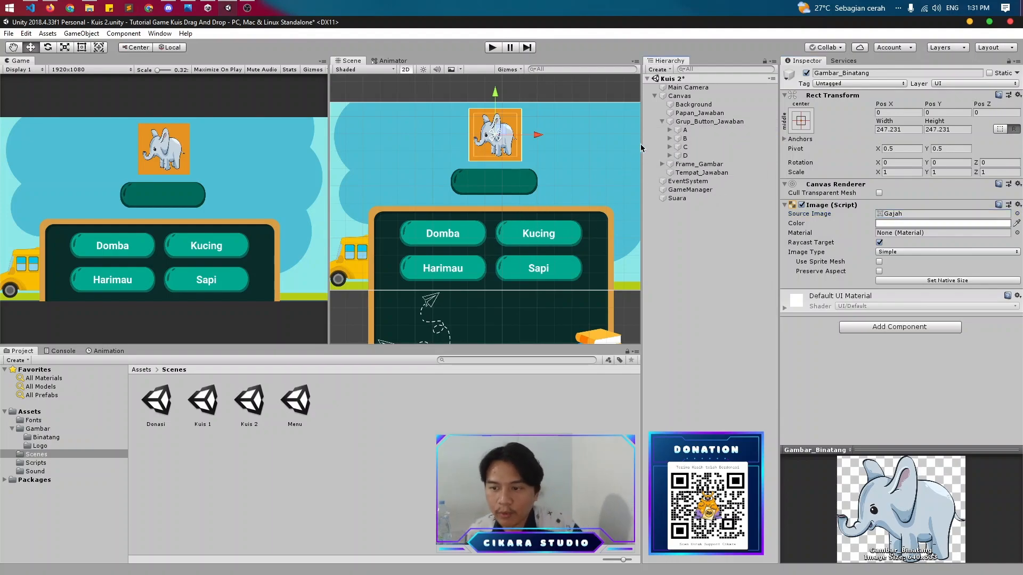
click(669, 147)
click(697, 155)
click(908, 238)
text(Gajah)
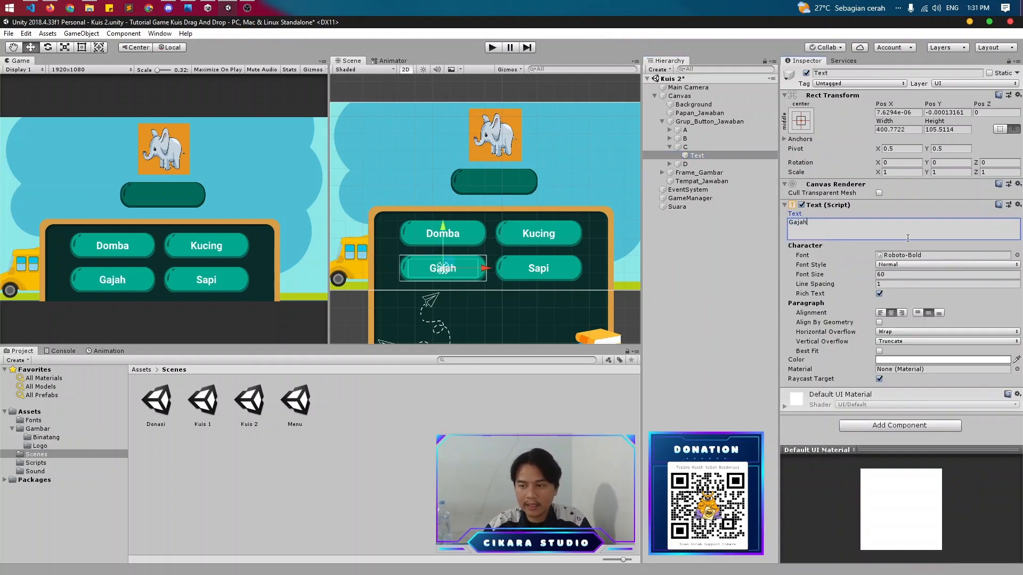
key(ctrl+s)
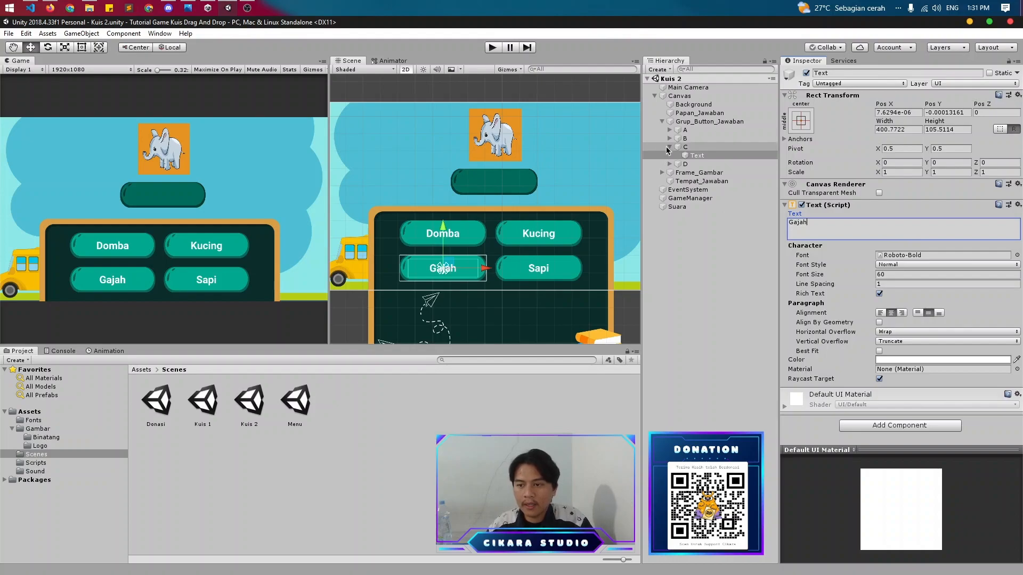
click(669, 147)
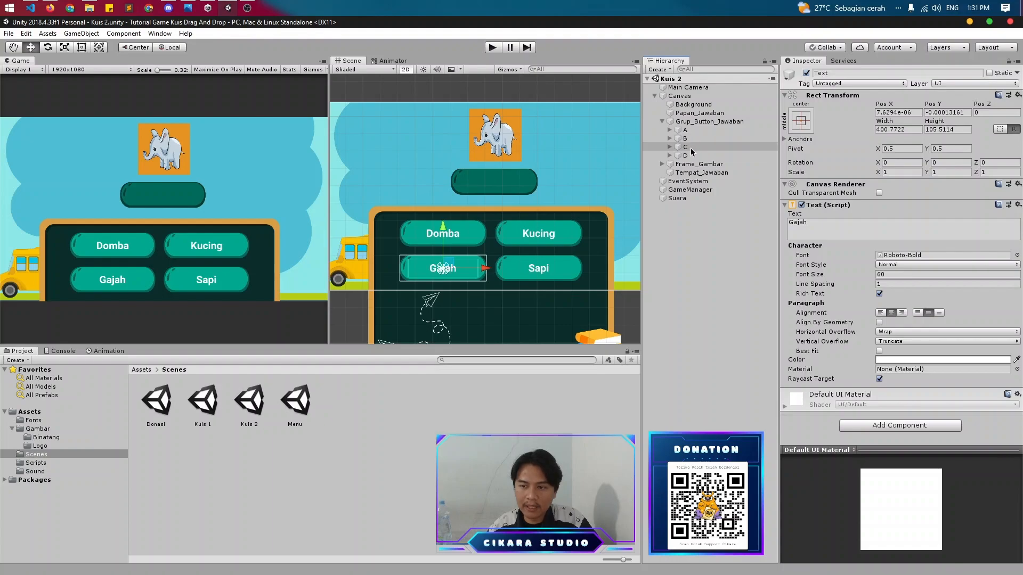
- Try answer button C as the first item in Grup_Button_Jawaban, then place it last, after D
click(694, 151)
drag(694, 152, 697, 131)
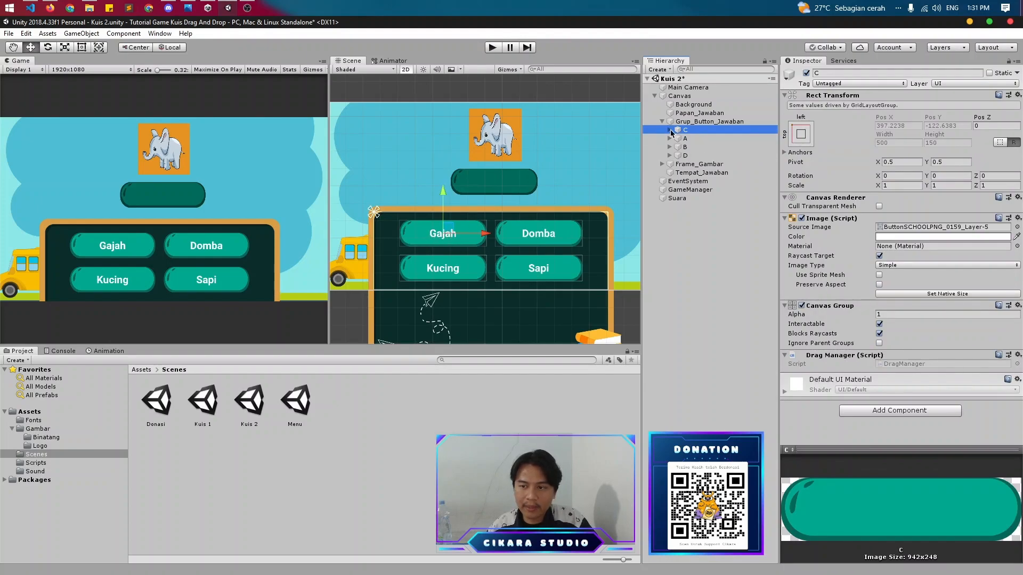
drag(688, 130, 696, 161)
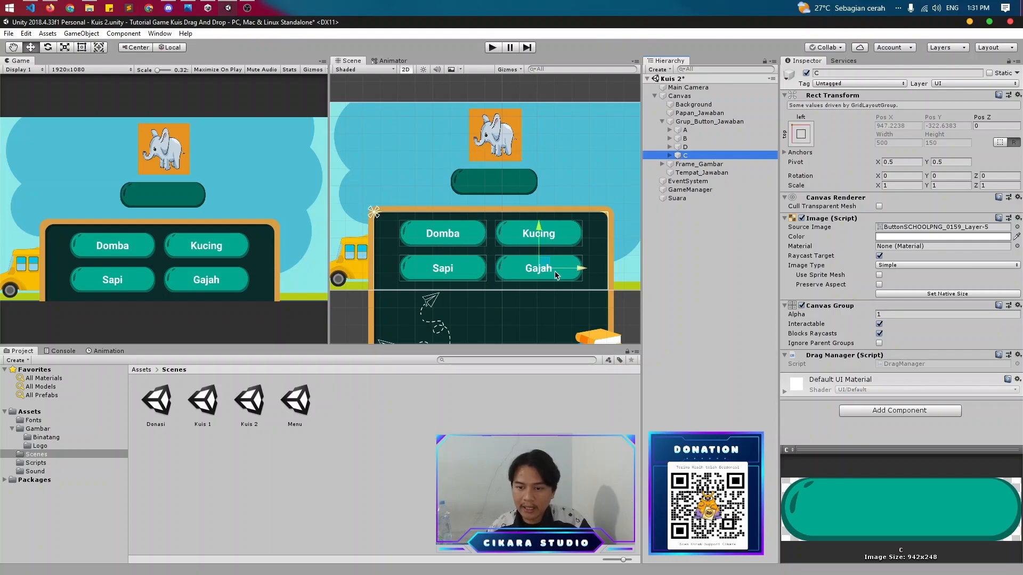
- Examine GameManager, answer button C and its Text object to check which object name holds the correct answer
click(689, 190)
click(681, 156)
click(670, 155)
click(694, 164)
click(686, 155)
click(696, 164)
key(Tab)
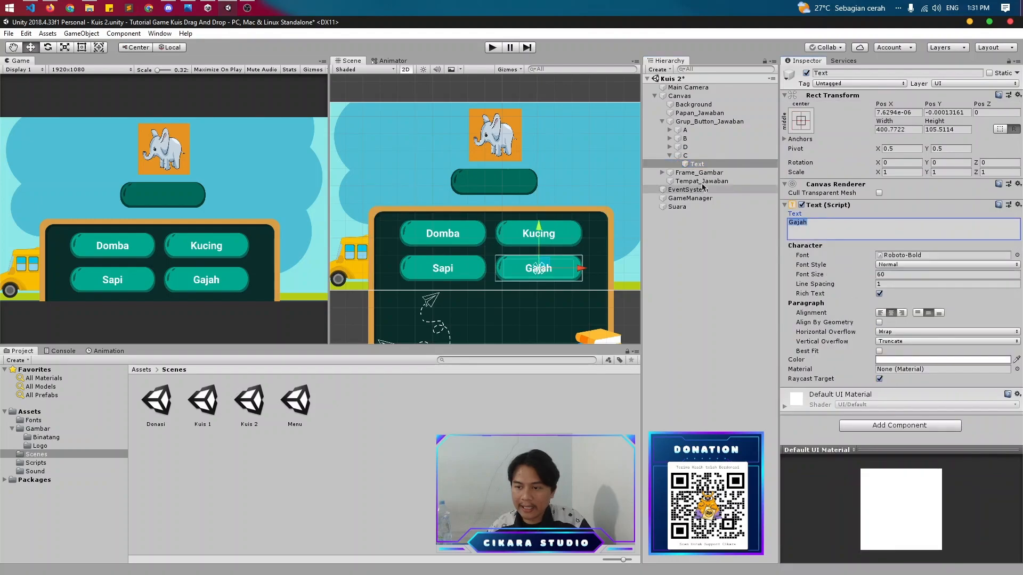
click(687, 155)
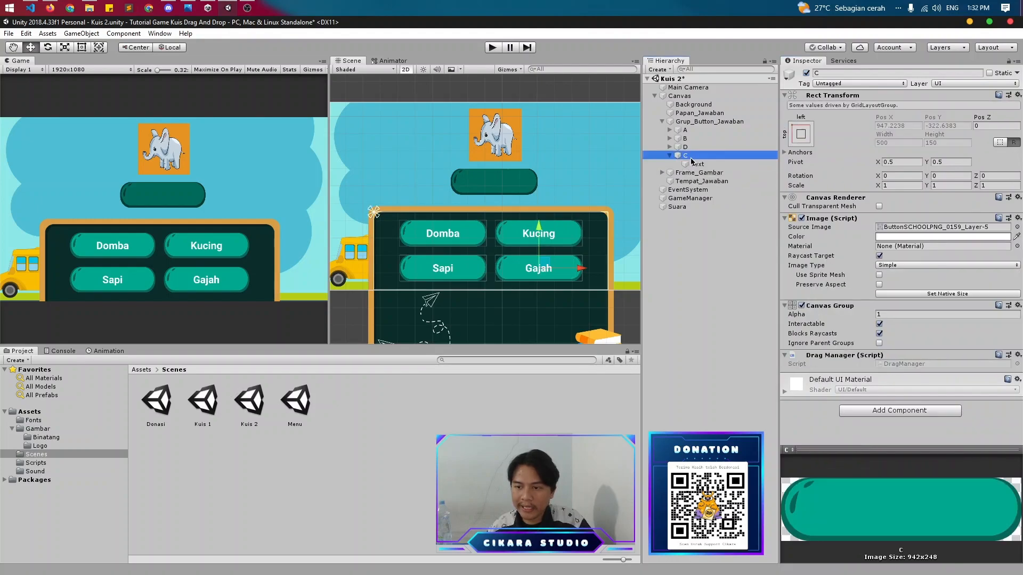
- In the Kuis 2 scene's GameManager, set Jawaban_benar to C and Halaman Selanjutnya to Kuis 3, and save the scene
click(707, 198)
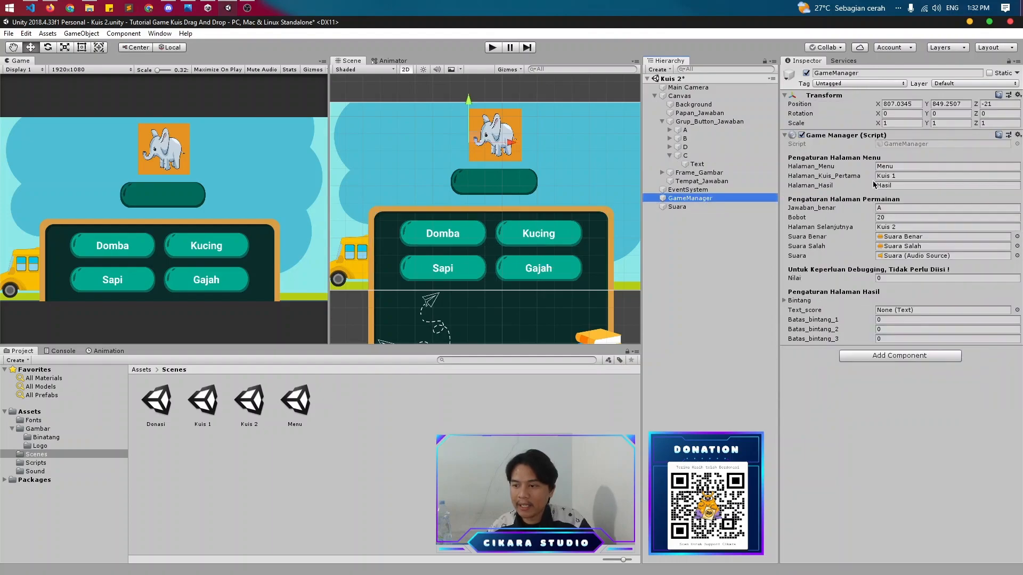
click(891, 208)
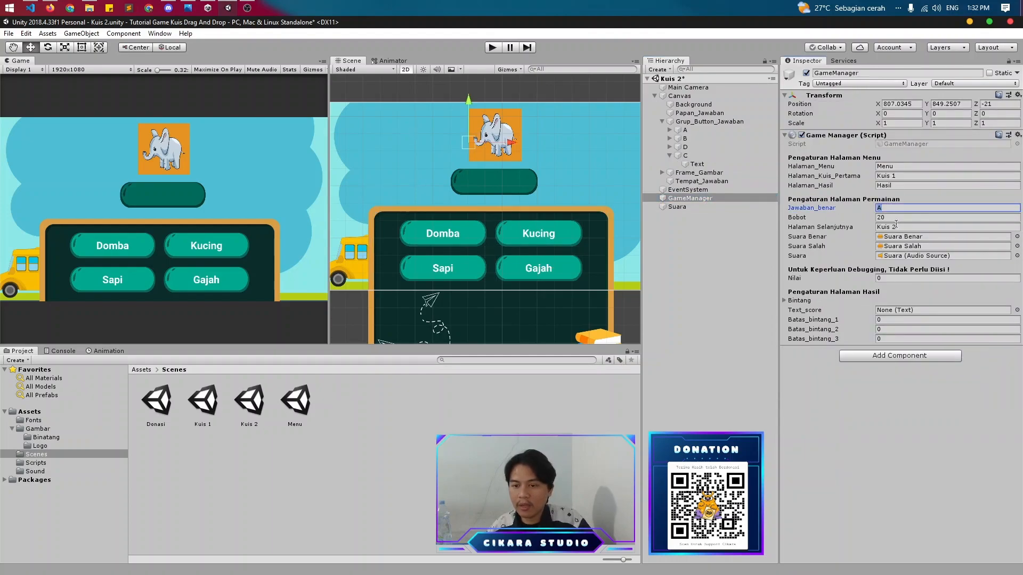
key(ctrl+s)
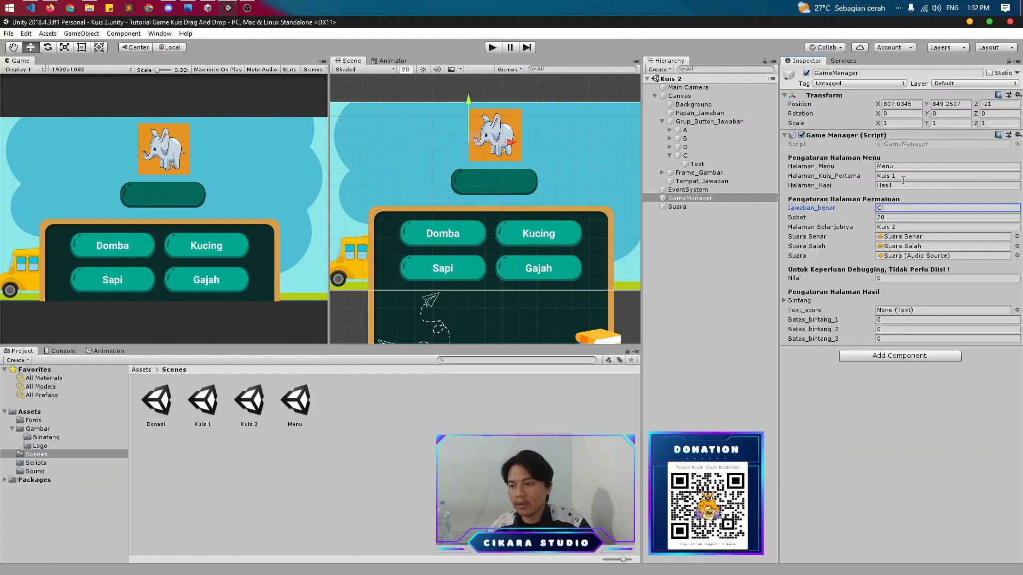
click(899, 226)
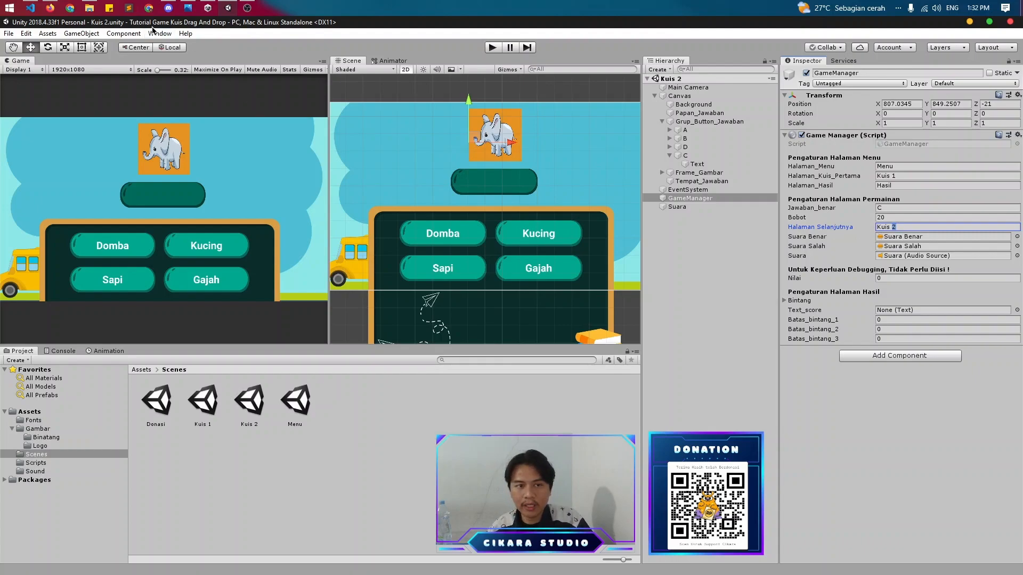
text(3)
key(ctrl+s)
- Duplicate the Kuis 2 scene in the Scenes folder and open the copy
click(261, 412)
key(ctrl+d)
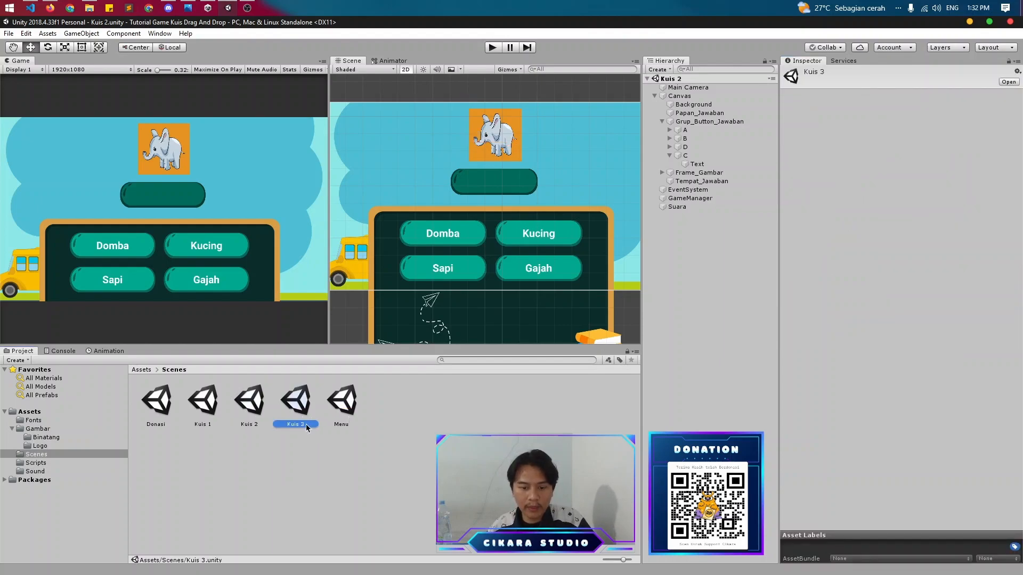
double_click(289, 413)
- Change the Gambar_Binatang source image in the Kuis 3 scene to the Harimau sprite
click(506, 152)
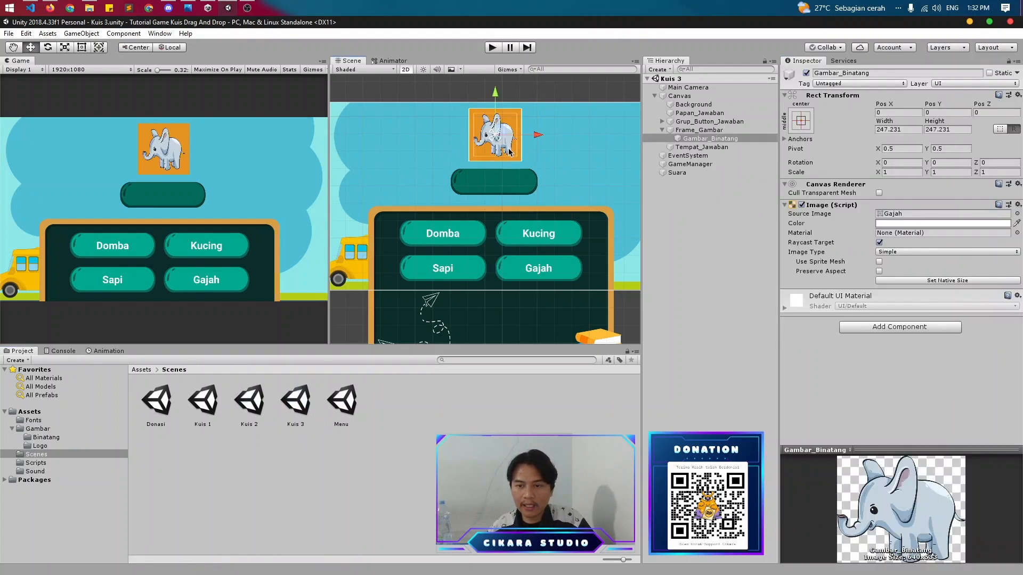
click(1017, 214)
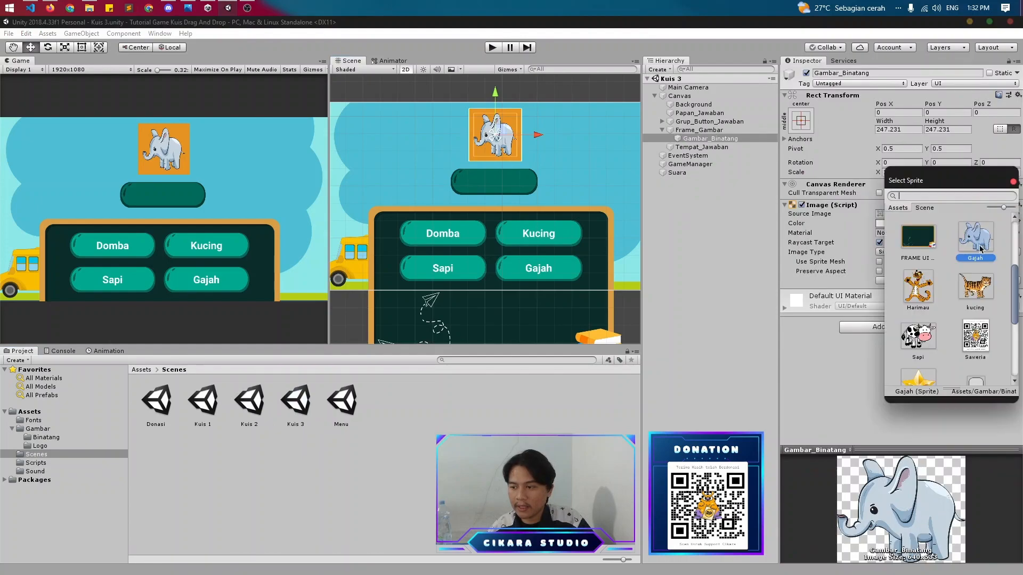
double_click(921, 293)
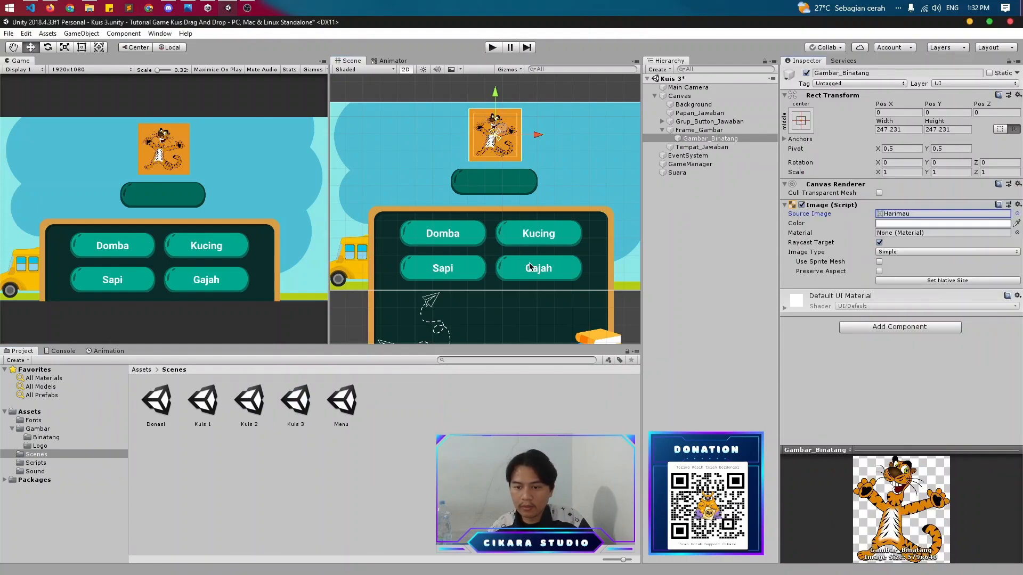
- Replace the Domba text of answer button A with Harimau and save the Kuis 3 scene
click(448, 269)
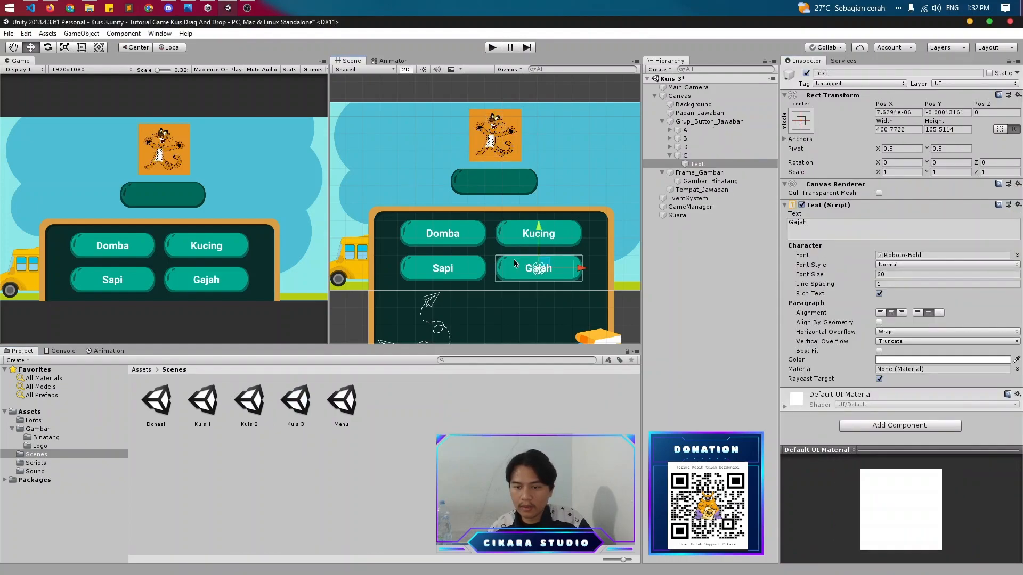
click(456, 238)
click(789, 223)
key(BackSpace)
key(BackSpace)
key(BackSpace)
key(BackSpace)
key(BackSpace)
text(Harimau)
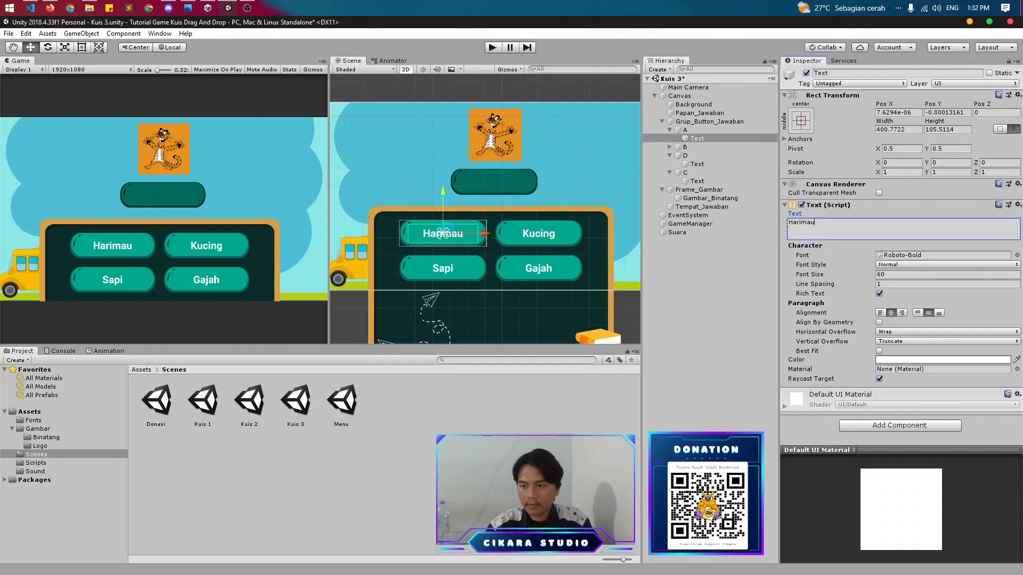
key(ctrl+s)
drag(813, 229, 776, 214)
- Check the name of the Harimau answer button and set the GameManager's Jawaban_benar to A in the Kuis 3 scene
click(686, 131)
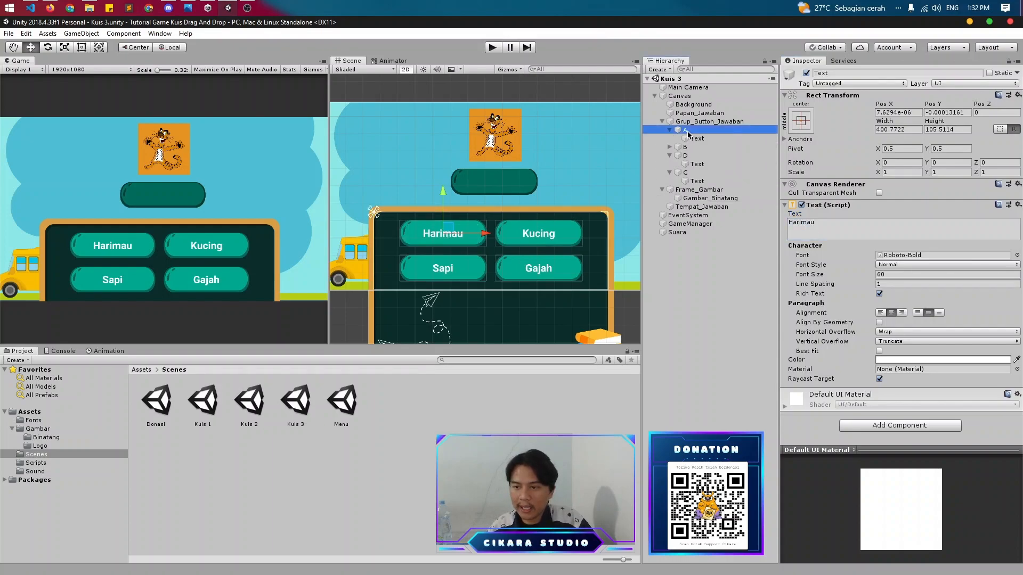
click(677, 233)
click(690, 223)
click(892, 208)
text(A)
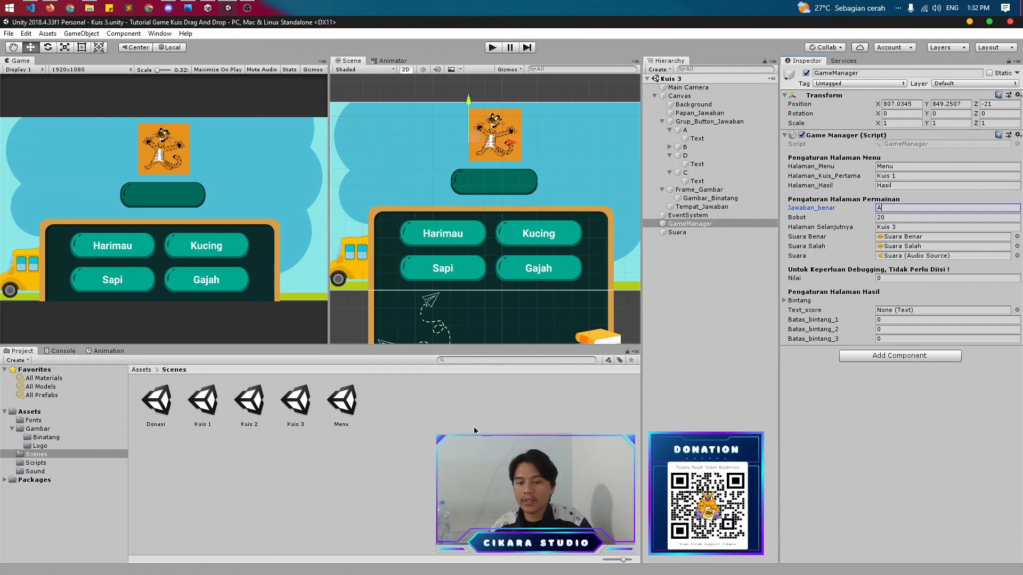
- Duplicate the Kuis 3 scene in the Scenes folder and open the copy
click(301, 416)
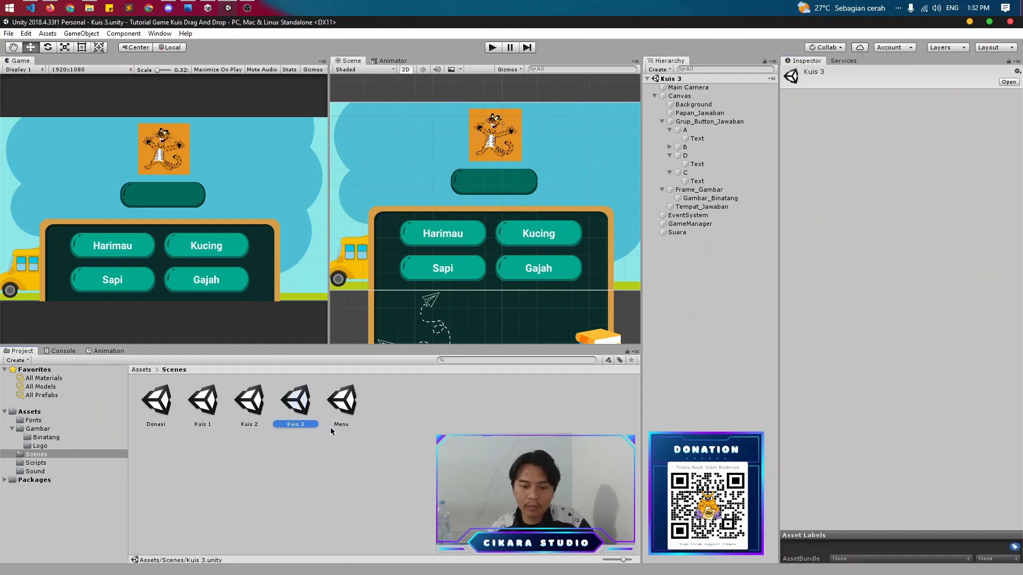
key(ctrl+d)
double_click(342, 404)
- Change the Gambar_Binatang source image in the Kuis 4 scene to the kucing sprite
click(504, 137)
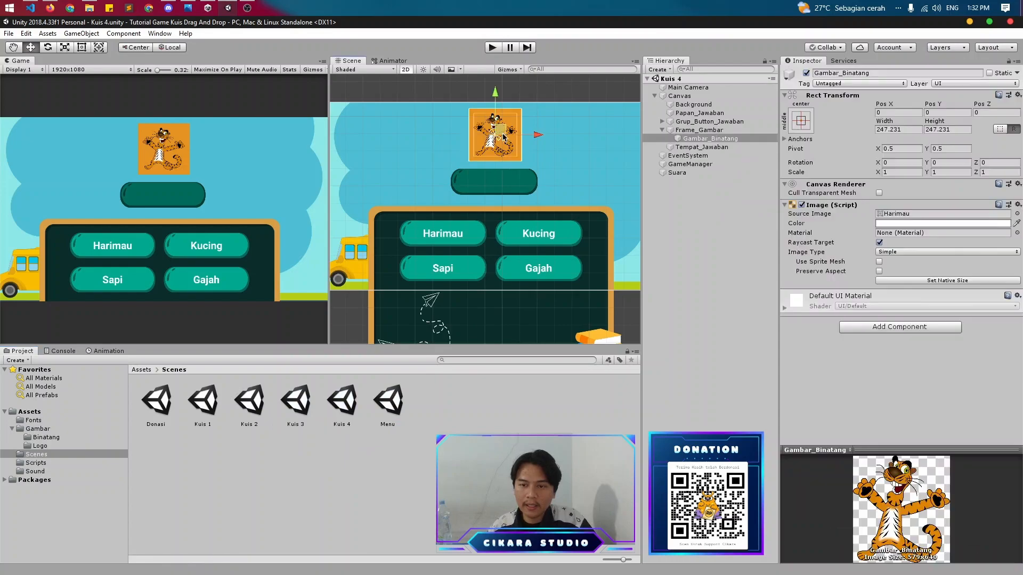
click(1017, 213)
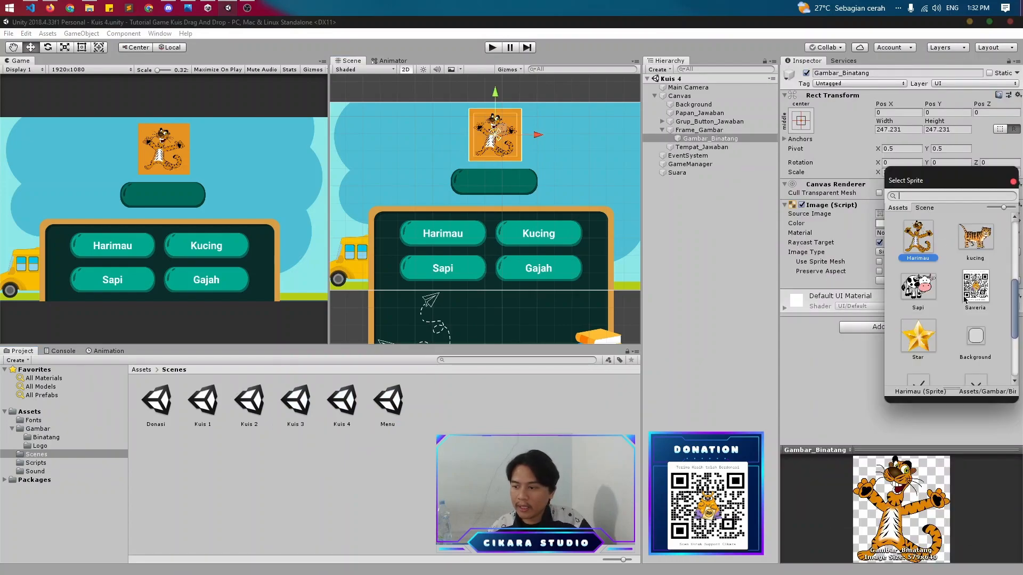
double_click(975, 237)
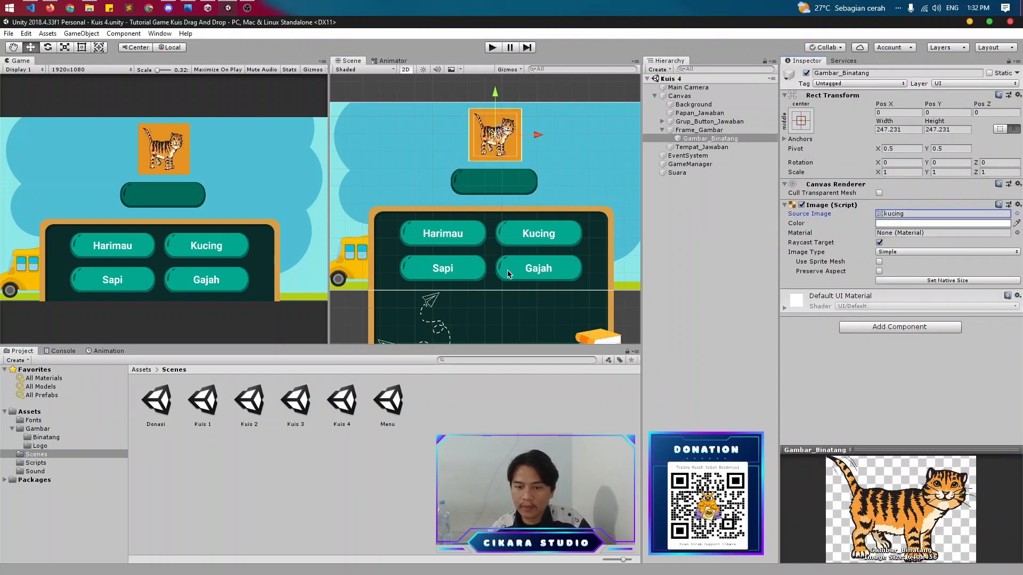
- Check which answer button holds Kucing and set the GameManager's Jawaban_benar to B in the Kuis 4 scene
click(530, 270)
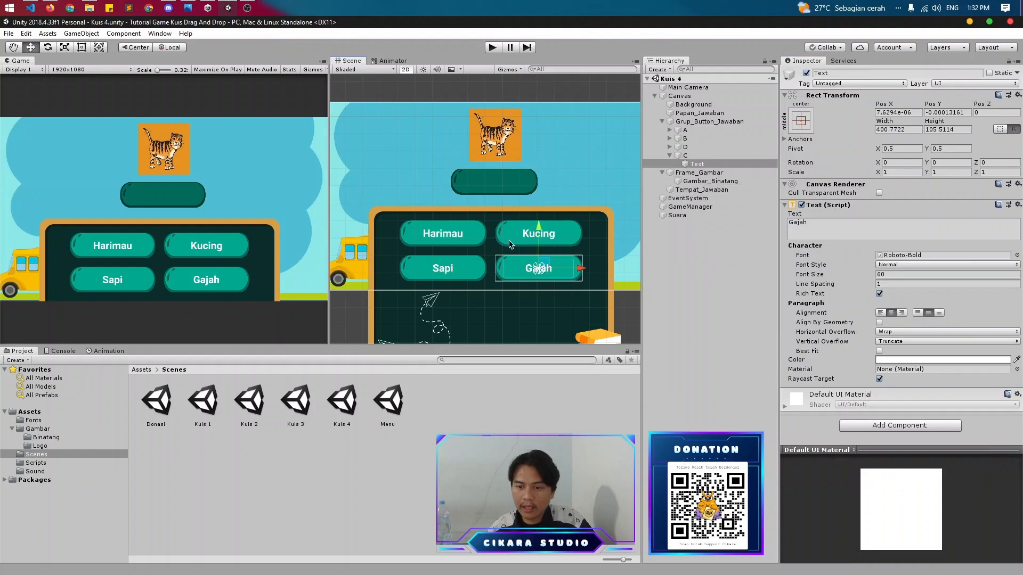
click(525, 233)
click(692, 140)
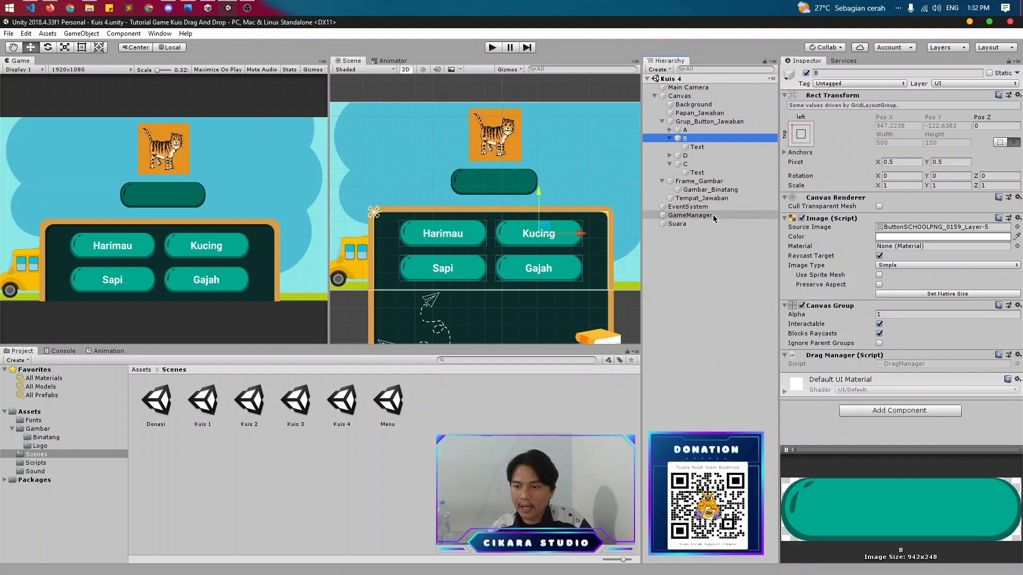
click(713, 216)
click(887, 208)
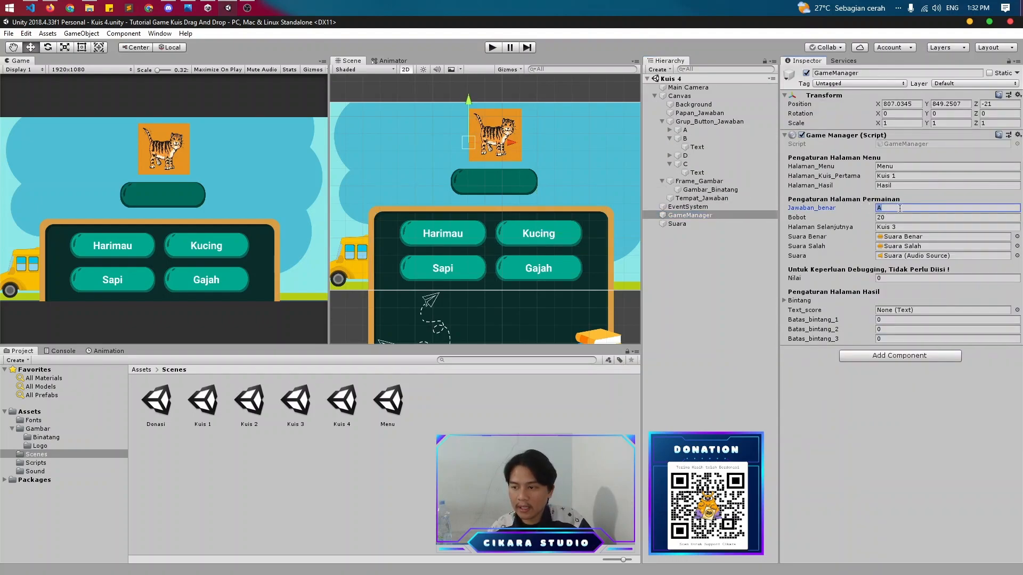
text(B)
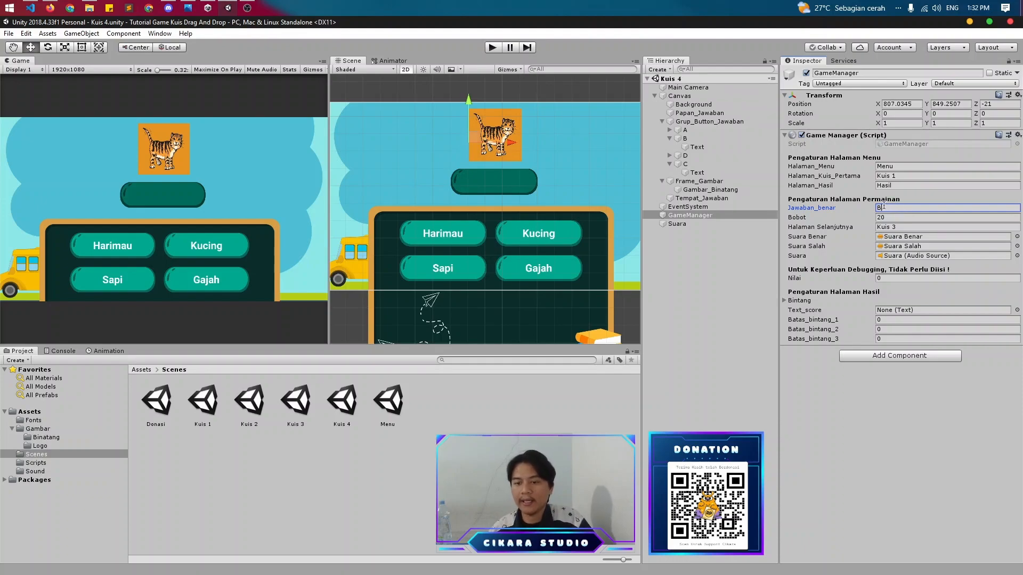
- Set Halaman Selanjutnya in the Kuis 4 scene's GameManager to Kuis 5
double_click(895, 227)
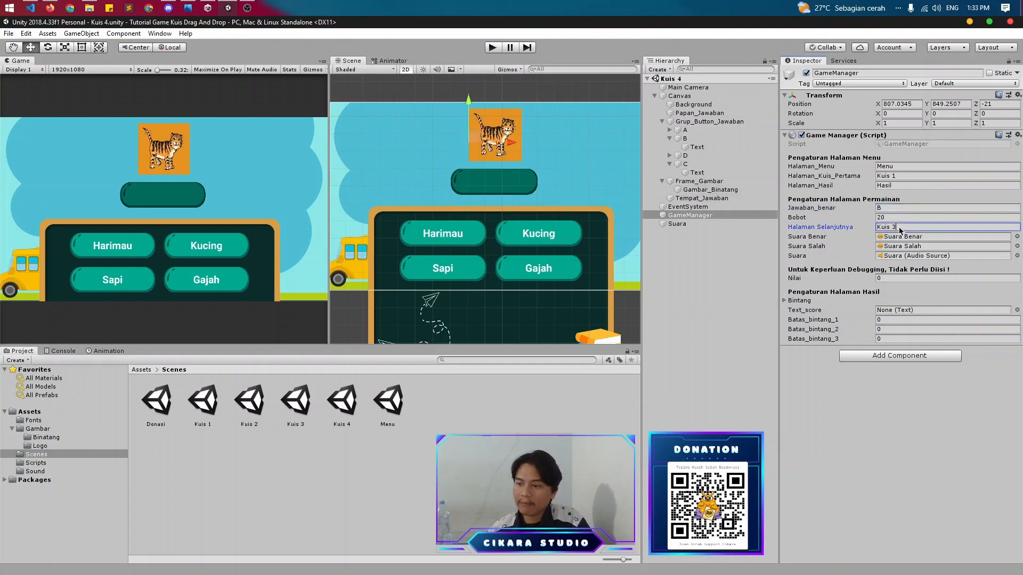
text(4)
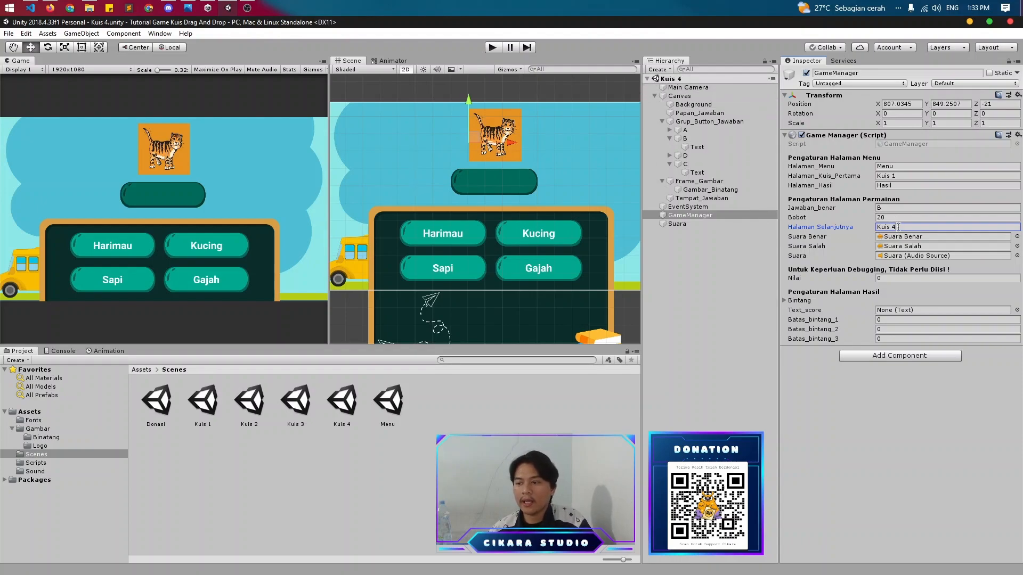
key(BackSpace)
text(5)
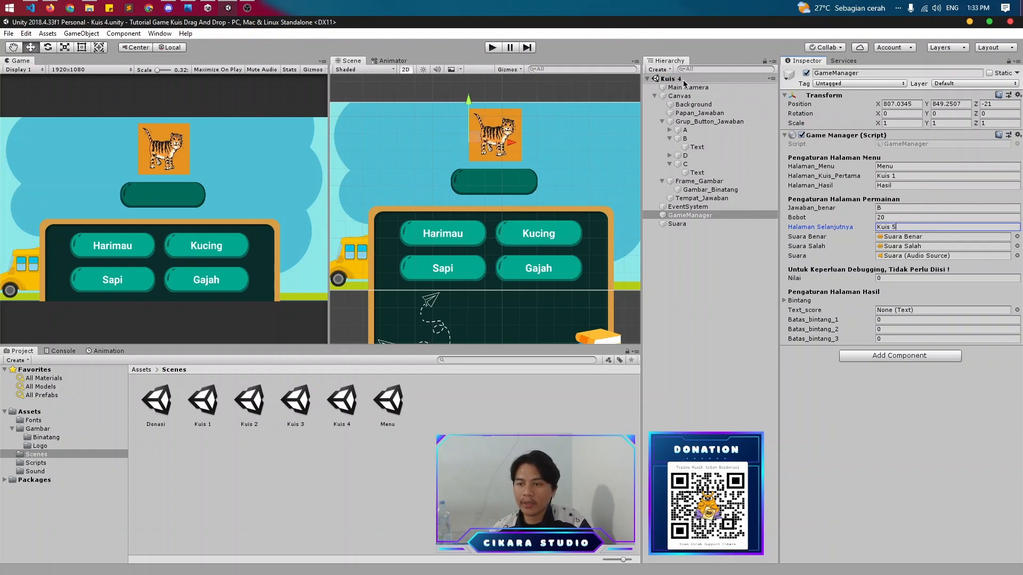
- Duplicate the Kuis 4 scene in the Scenes folder and open the copy
click(342, 404)
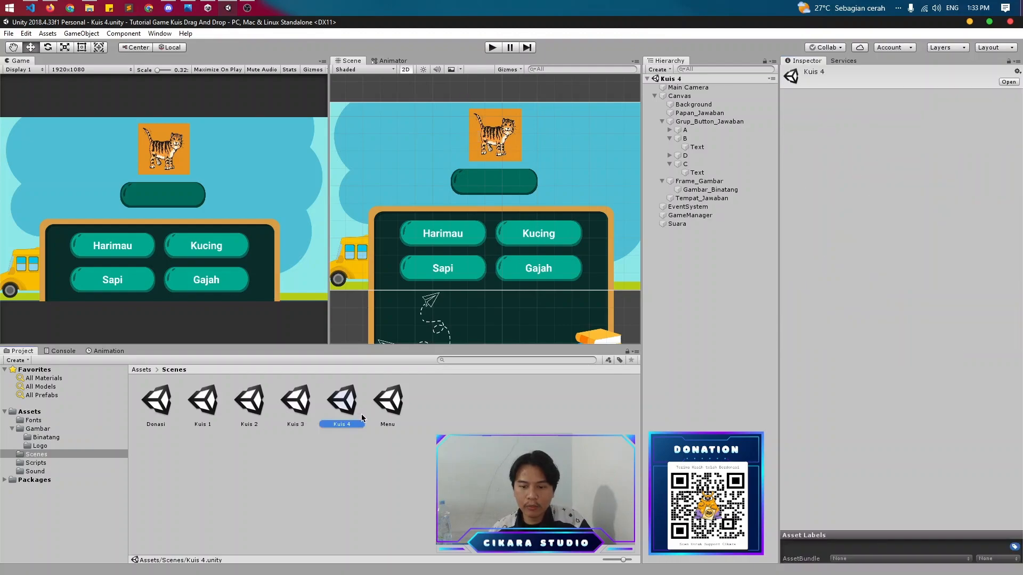
key(ctrl+d)
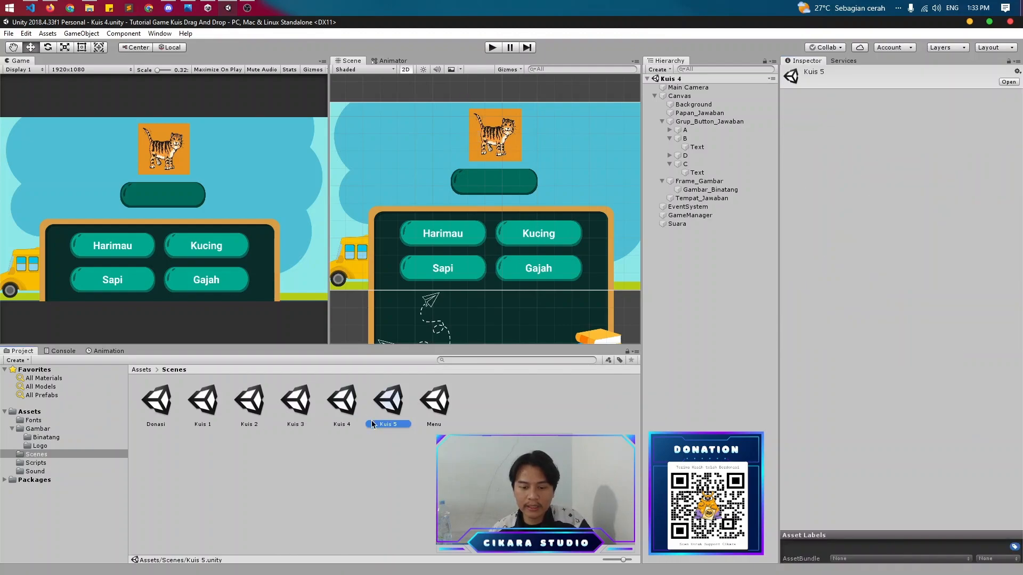
double_click(388, 421)
- Change the Gambar_Binatang source image in the Kuis 5 scene to the Sapi sprite
click(525, 142)
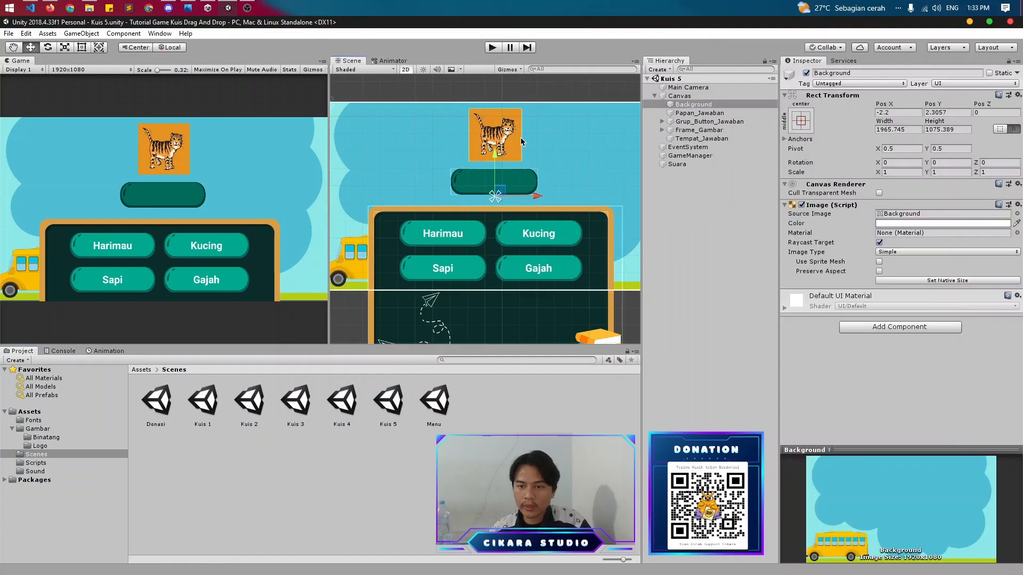
click(500, 142)
click(1016, 214)
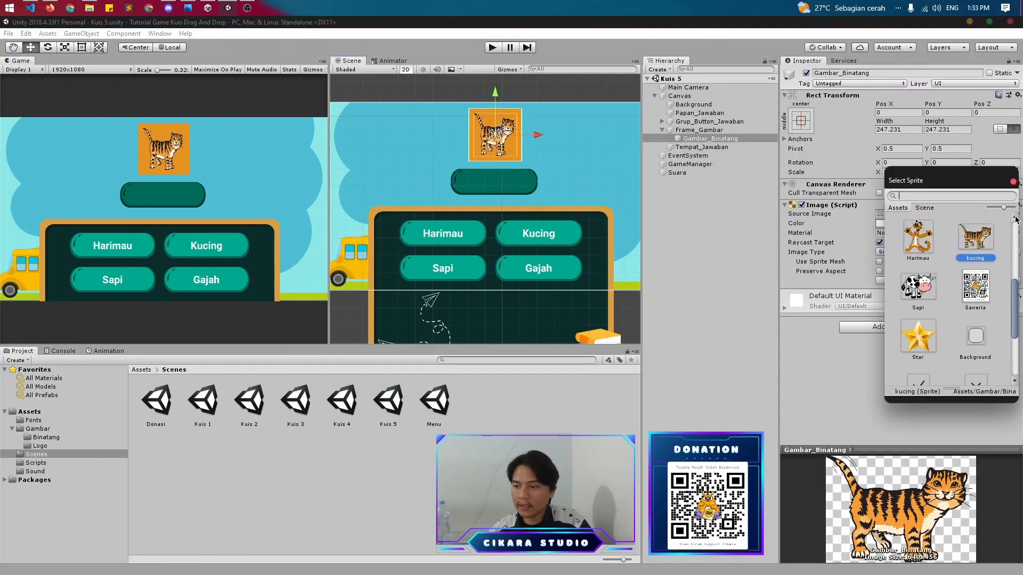
double_click(931, 291)
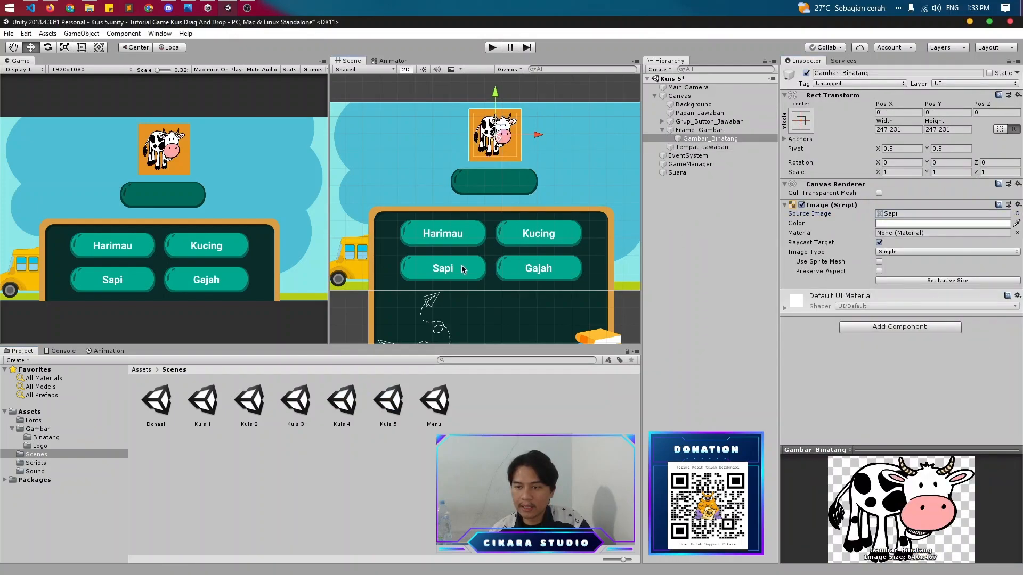
- Move the Sapi answer button D below C in Grup_Button_Jawaban of the Kuis 5 scene
click(463, 267)
click(701, 147)
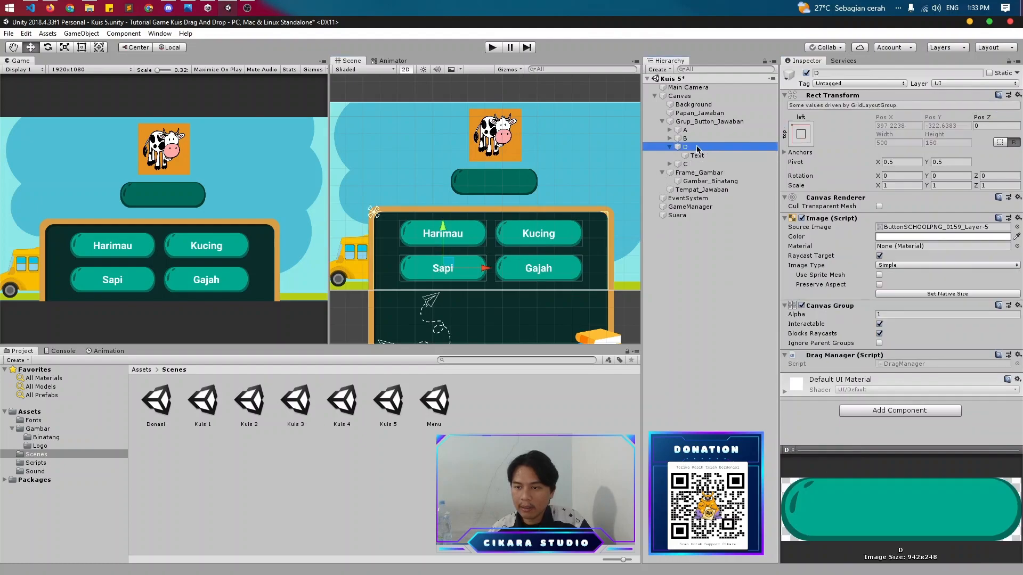
key(Left)
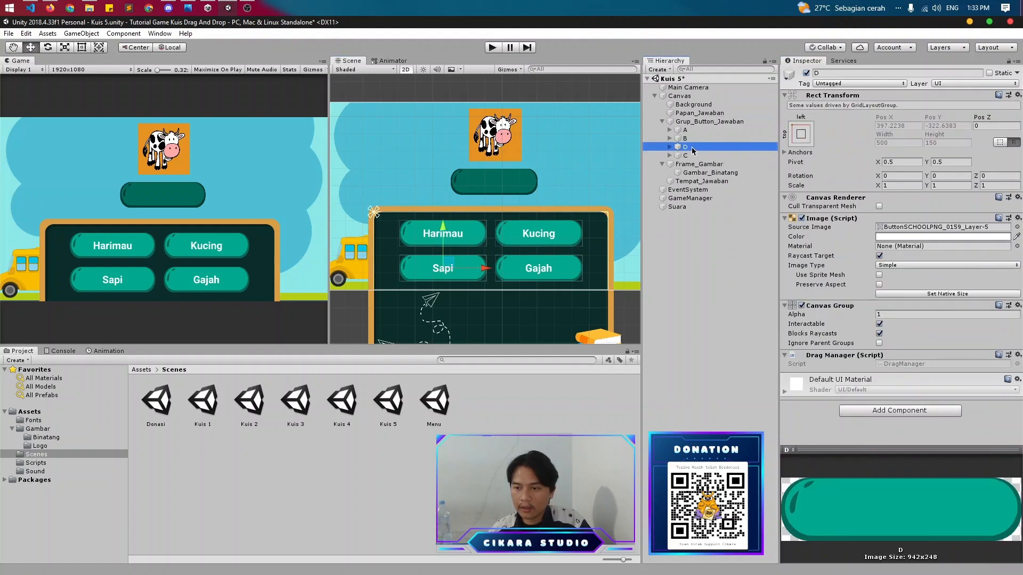
mouse_move(686, 153)
mouse_down()
mouse_move(700, 166)
mouse_move(704, 159)
mouse_up()
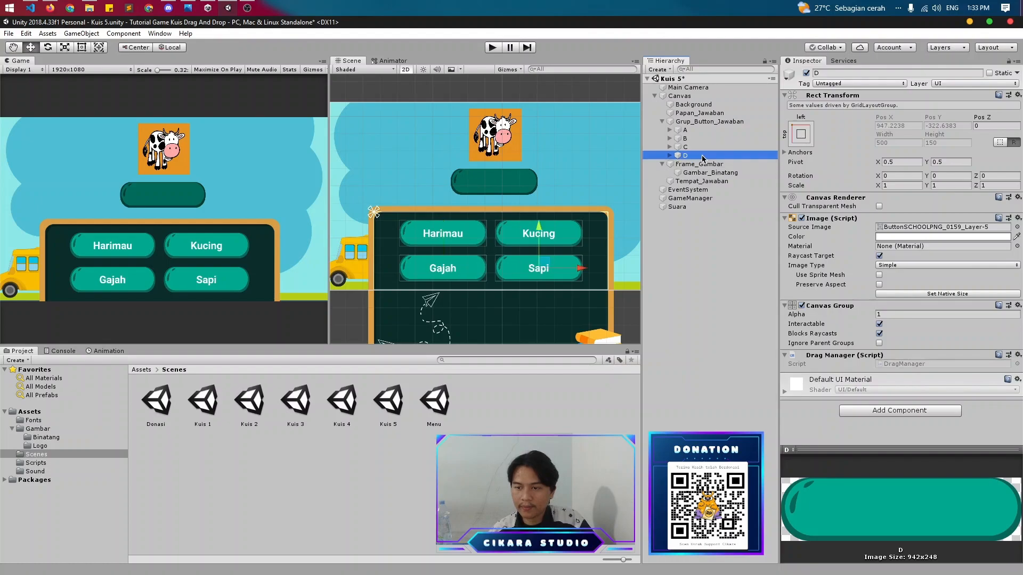
- In the Kuis 5 scene's GameManager, set Jawaban_benar to D and Halaman Selanjutnya to Hasil, and save the scene
click(698, 198)
click(888, 208)
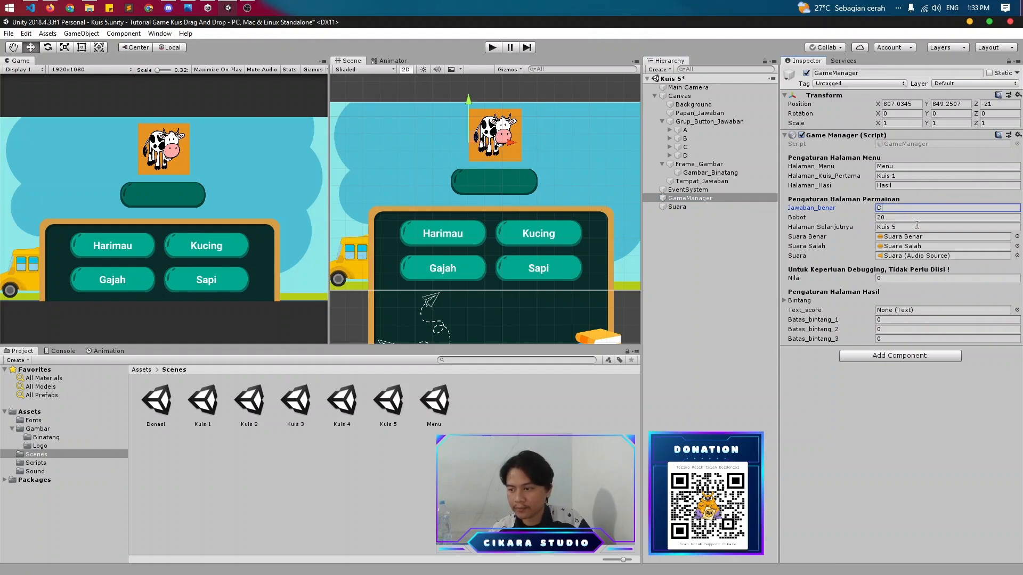
click(903, 228)
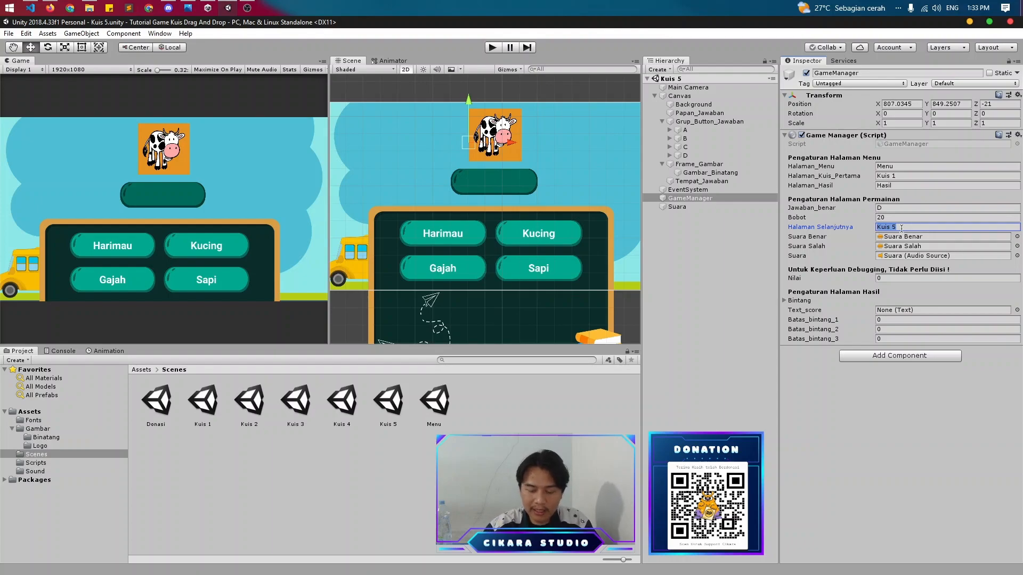
text(Hasil)
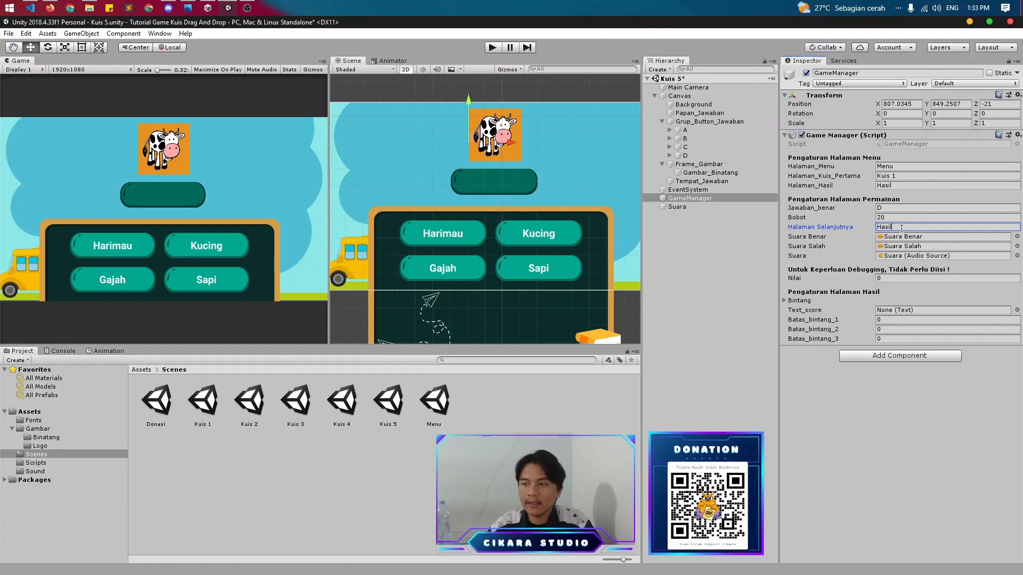
key(ctrl+s)
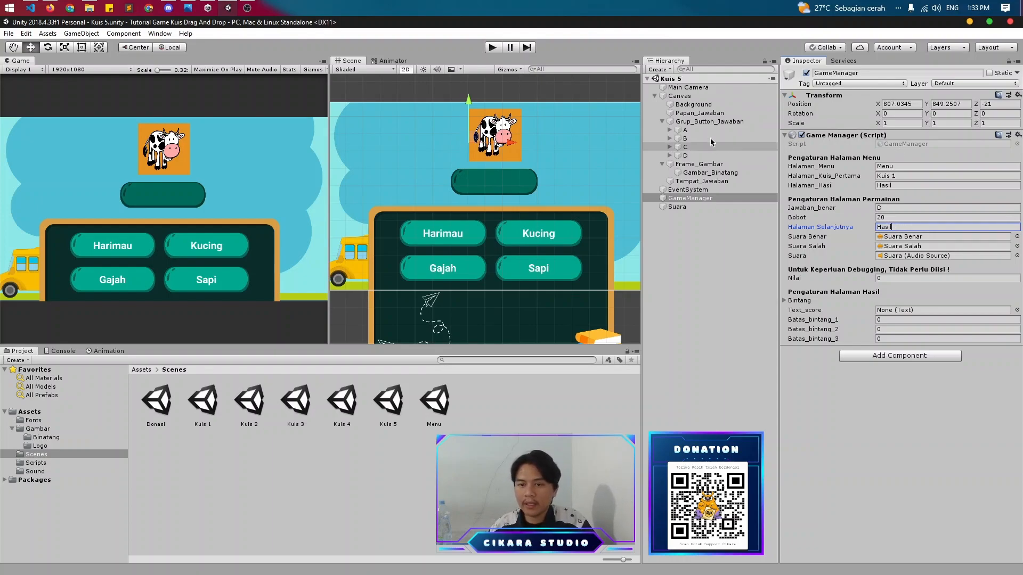
- Locate the Kuis 5 scene asset in the Scenes folder and open the Menu scene
right_click(716, 79)
click(763, 178)
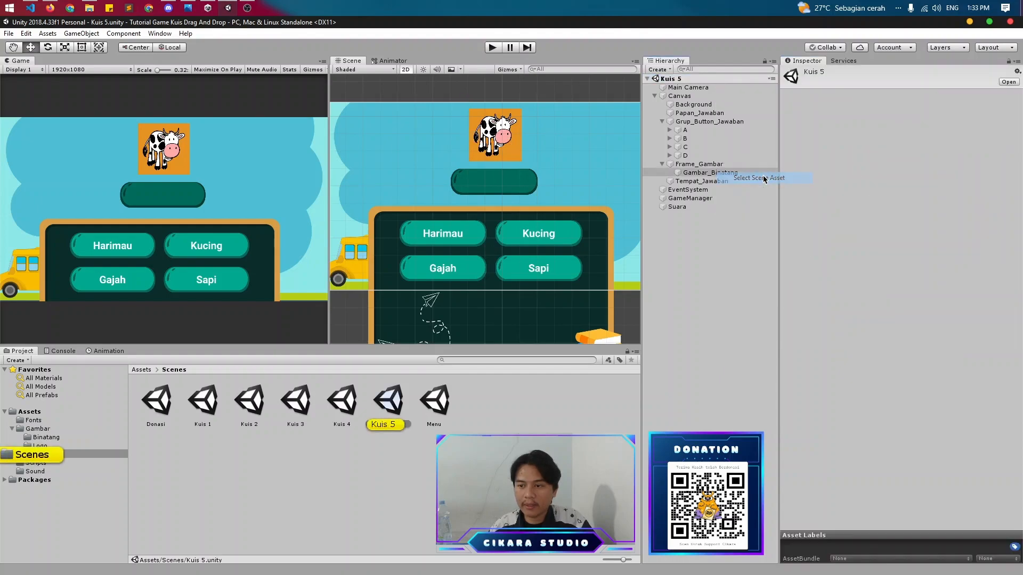
double_click(435, 403)
scroll(634, 160, down, 4)
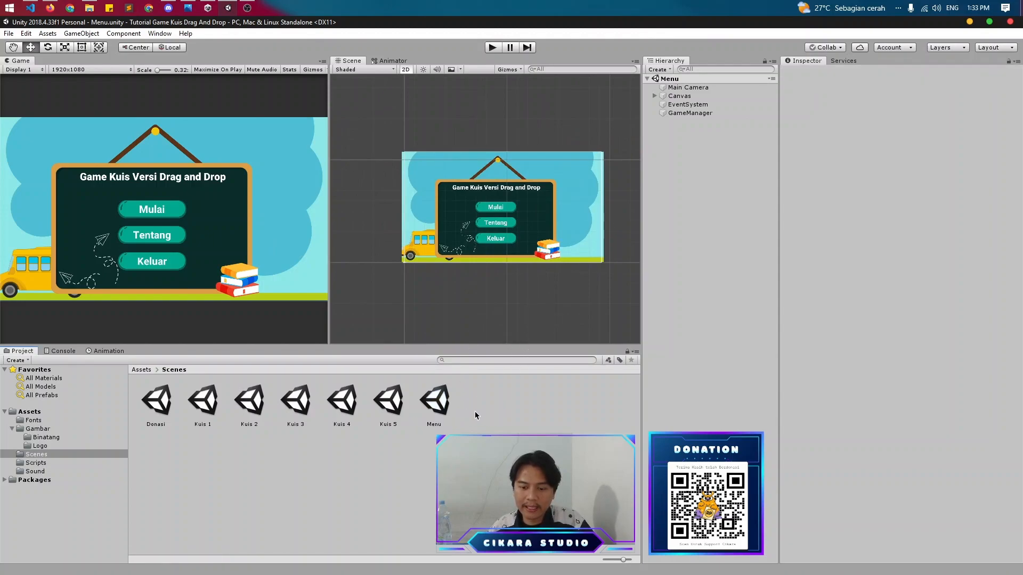
- Duplicate the Menu scene as Hasil and open the new scene
right_click(438, 407)
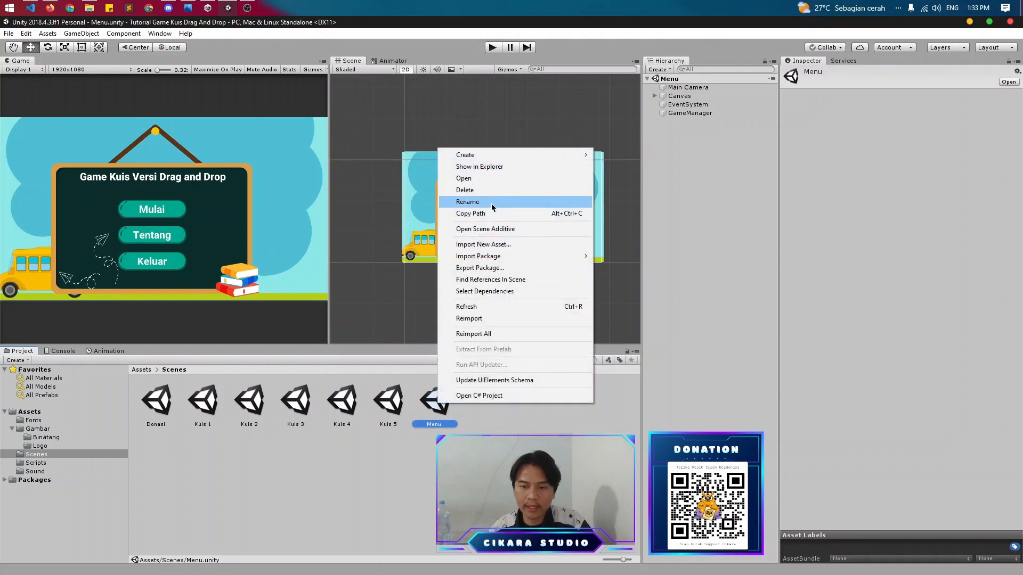
click(434, 415)
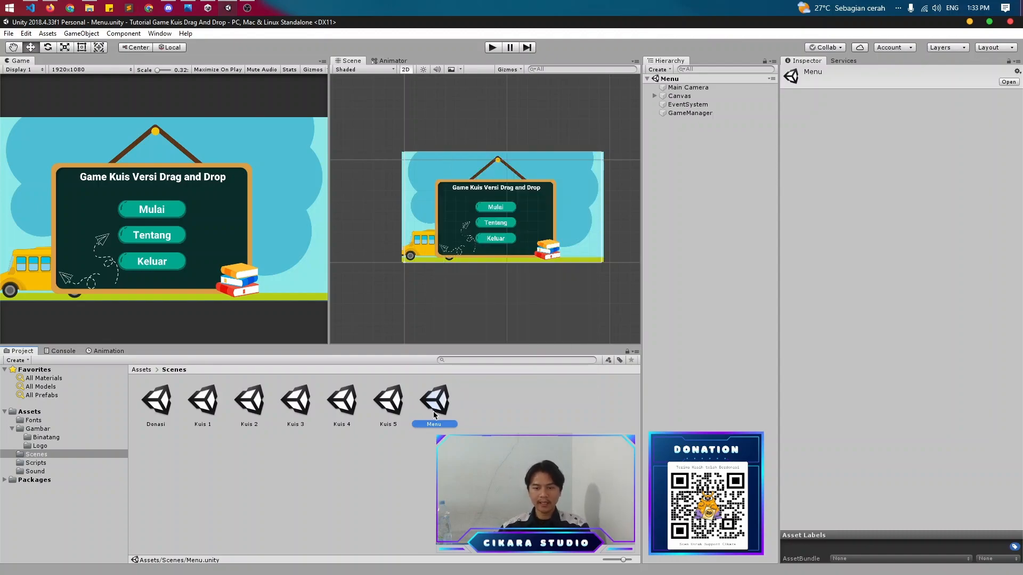
key(ctrl+d)
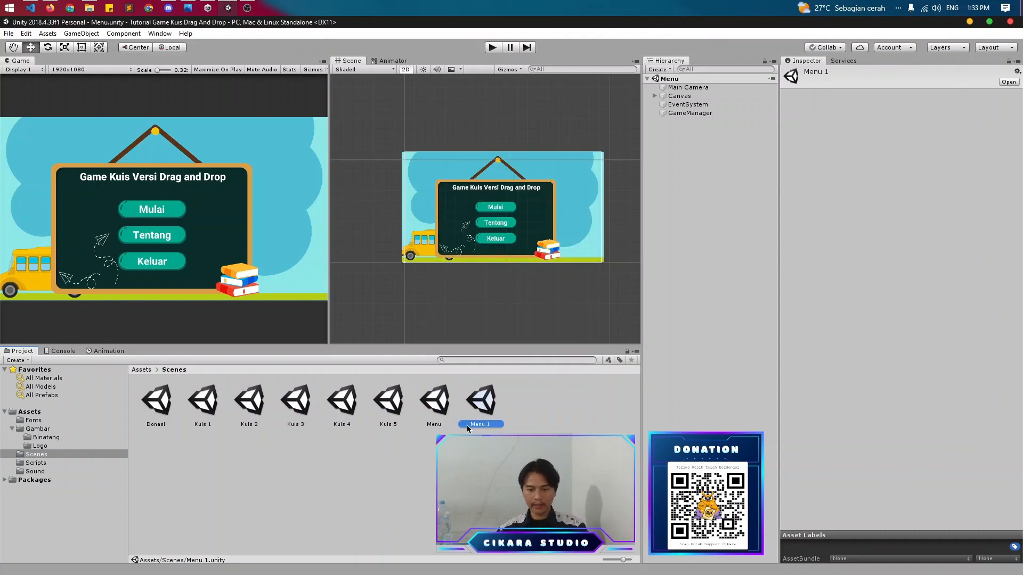
right_click(485, 420)
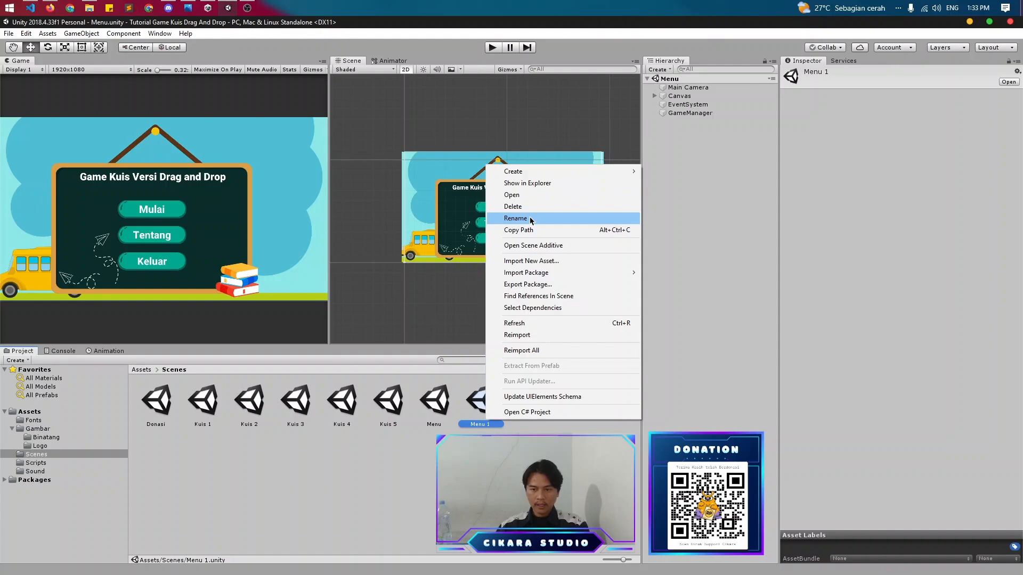
click(515, 218)
text(Hasil)
key(Return)
double_click(214, 415)
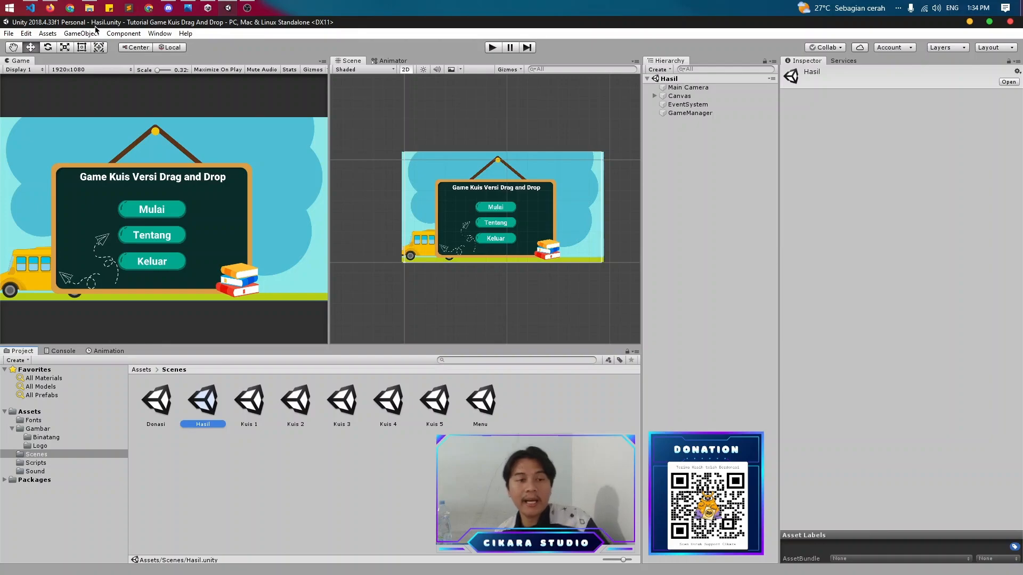
- Delete the POPUP_Keluar object from the Canvas of the Hasil scene
click(655, 95)
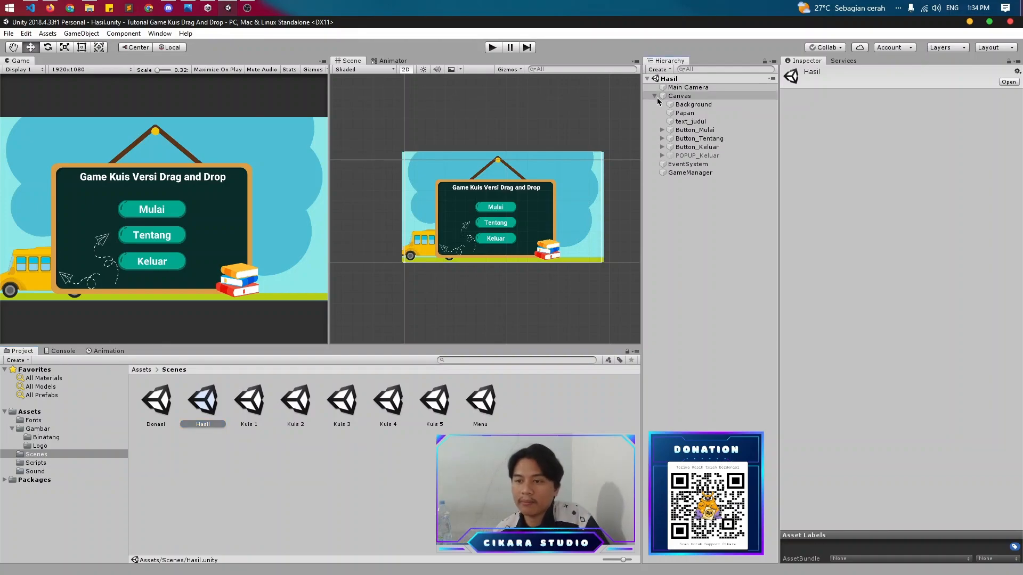
click(696, 155)
right_click(703, 159)
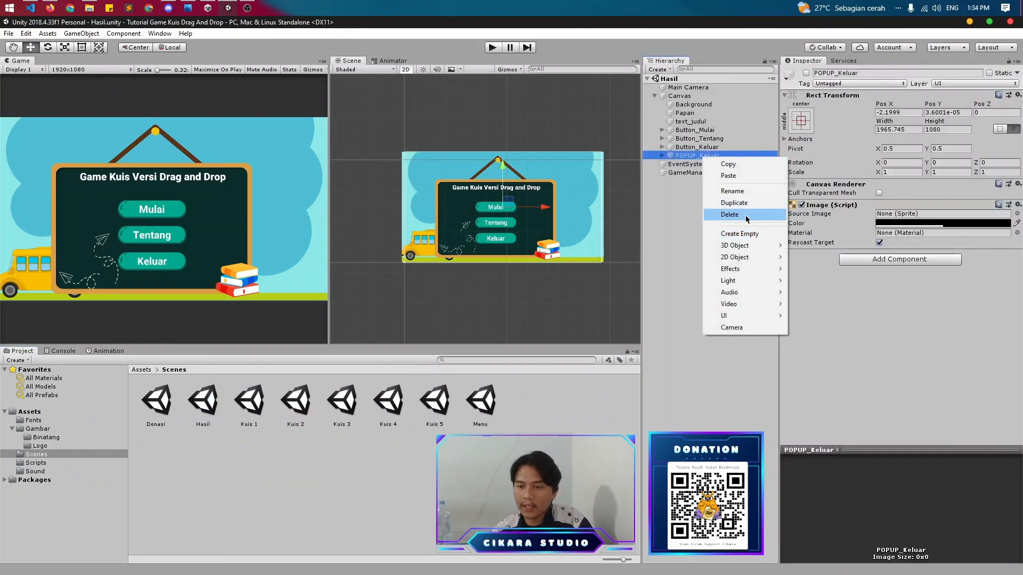
click(716, 215)
- Change the text_judul title to "Selamat Telah Menyelesaikan Game" and save the scene
click(500, 197)
click(845, 224)
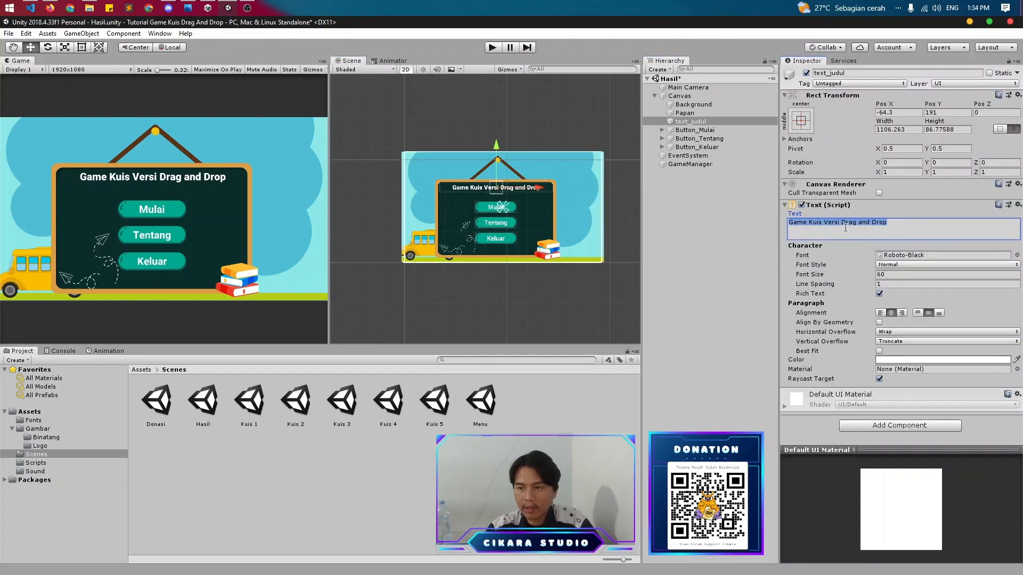
text(Selamat T)
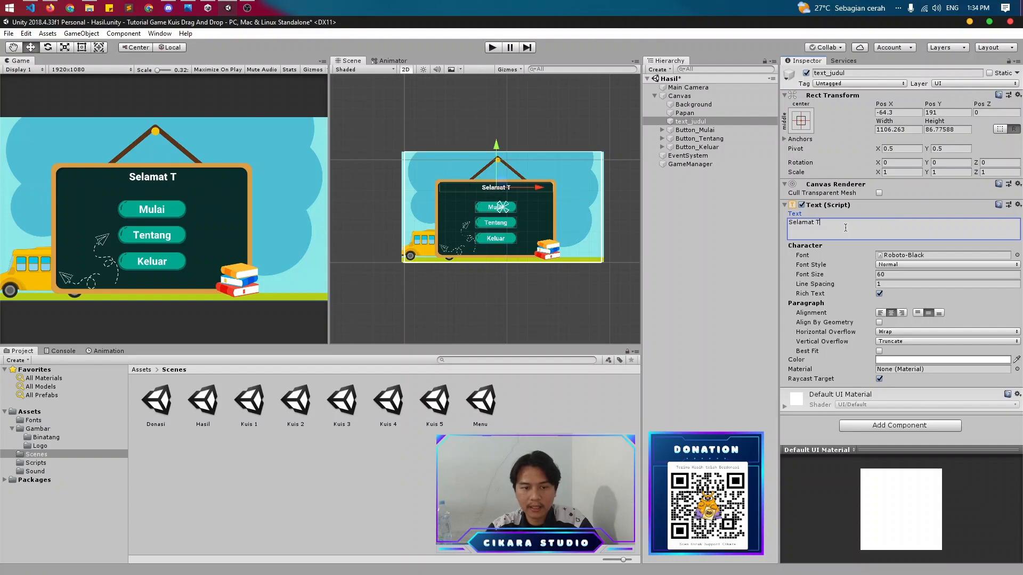
text(elah Menyelesaikan)
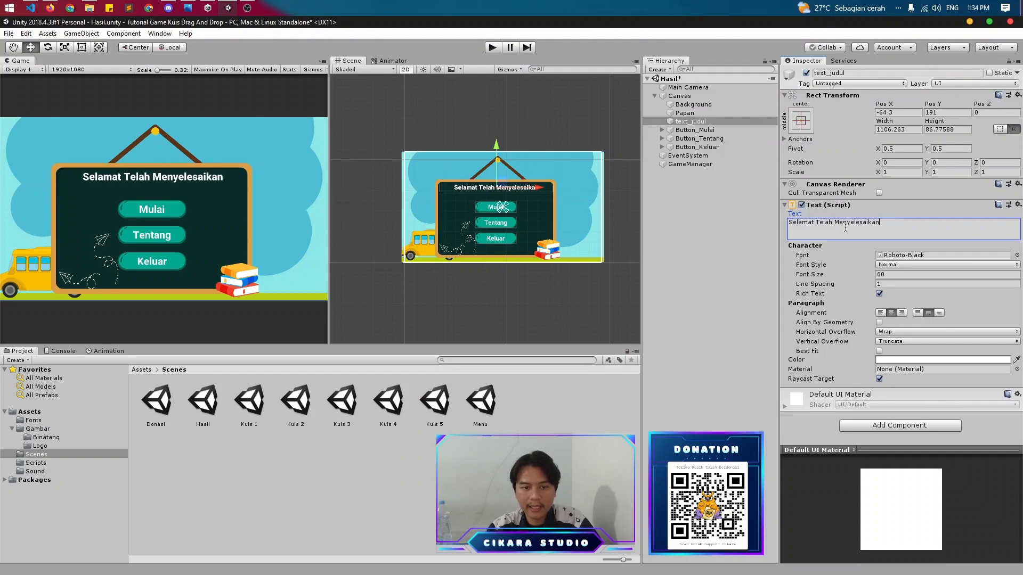
text( Game)
key(ctrl+s)
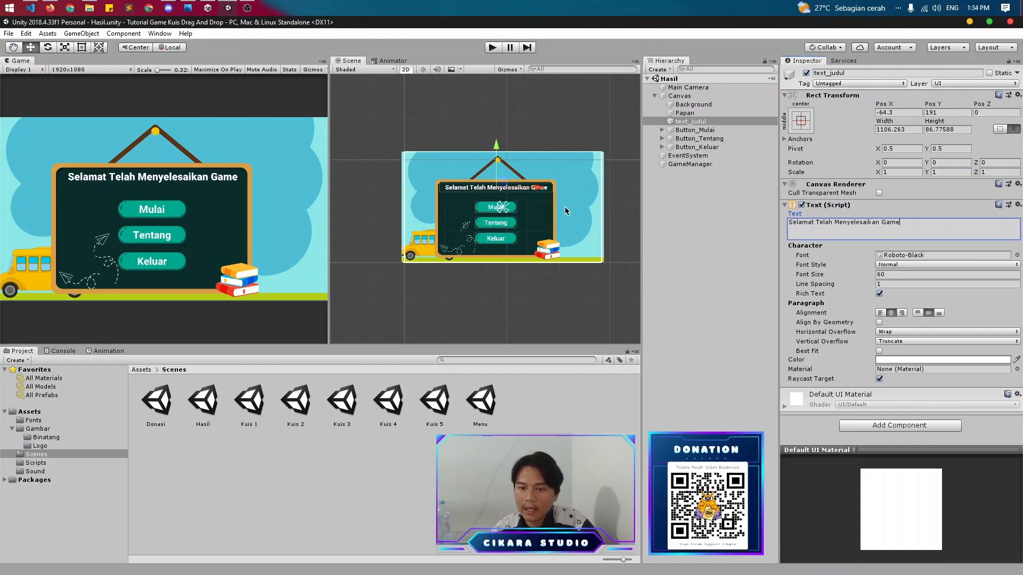
- Delete Button_Keluar and place Button_Mulai and Button_Tentang side by side near the lower edge of the board
click(691, 147)
key(Delete)
click(695, 130)
drag(498, 208, 558, 249)
click(691, 139)
click(696, 130)
click(691, 138)
- Change the label of Button_Mulai to "Main Lagi" and save the scene
click(662, 138)
click(662, 130)
click(687, 139)
click(795, 220)
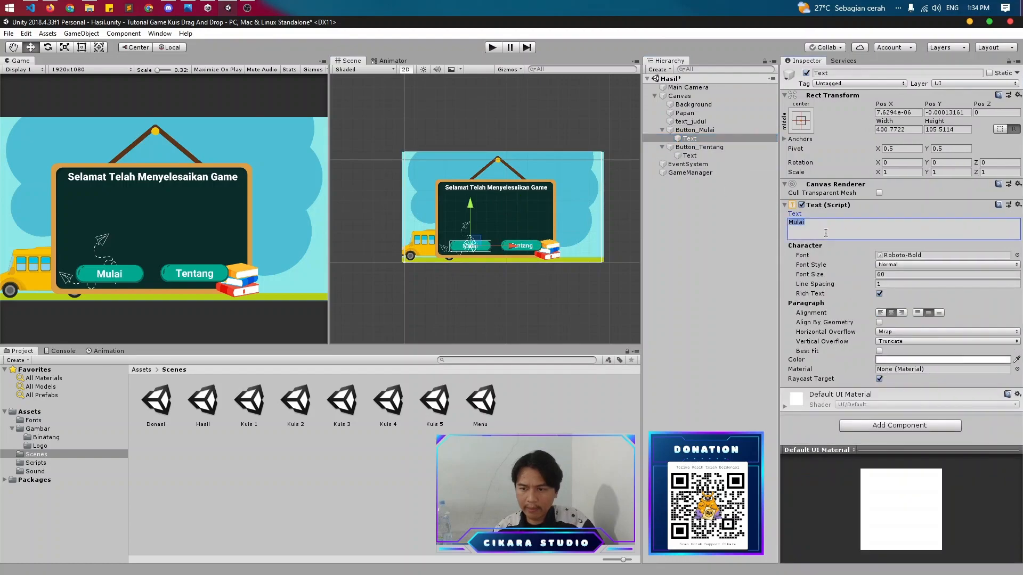
text(Main lag)
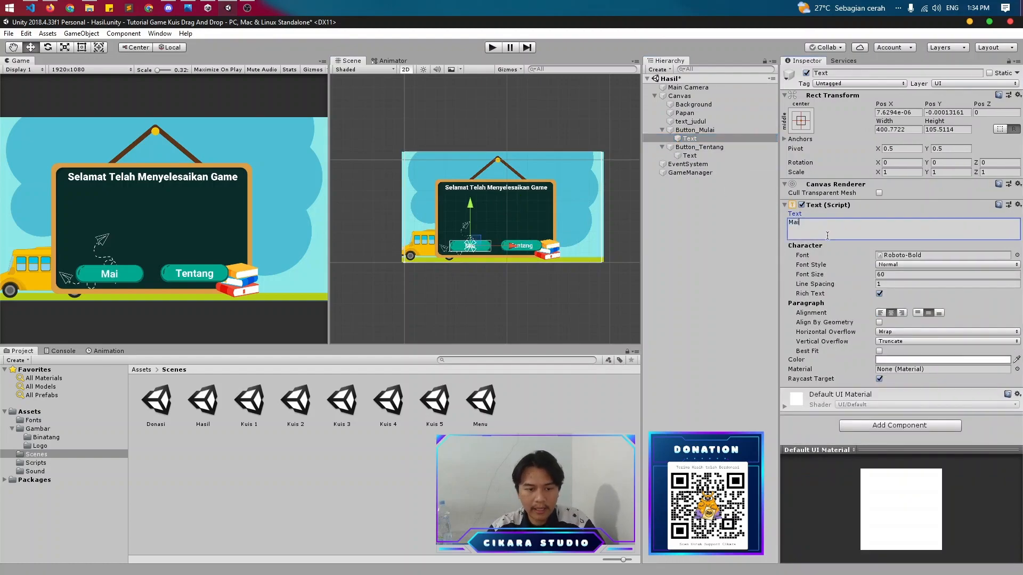
key(BackSpace)
key(BackSpace)
key(BackSpace)
text(Lagi)
key(ctrl+s)
- Change the label of Button_Tentang to "Menu"
click(712, 155)
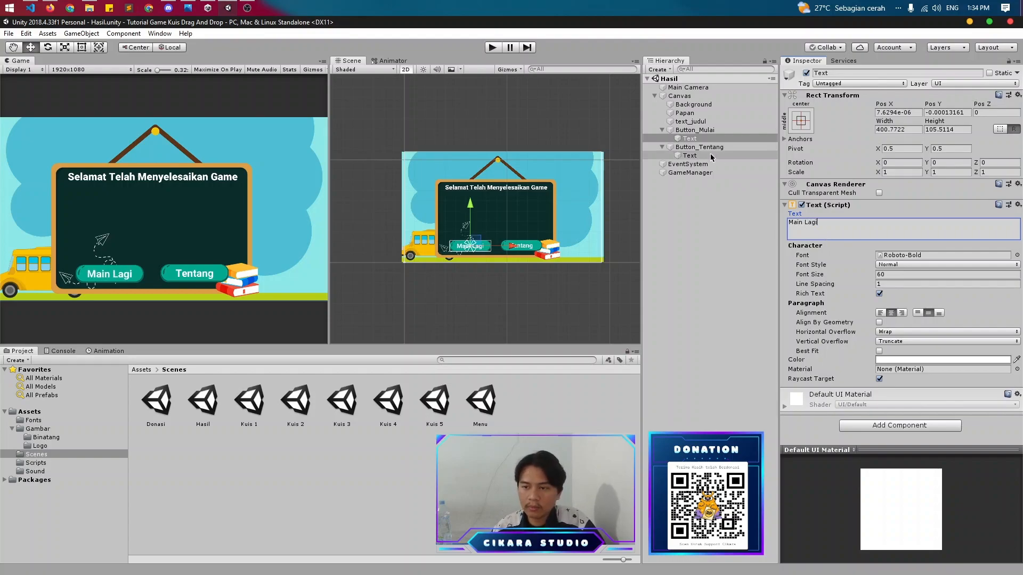
click(810, 222)
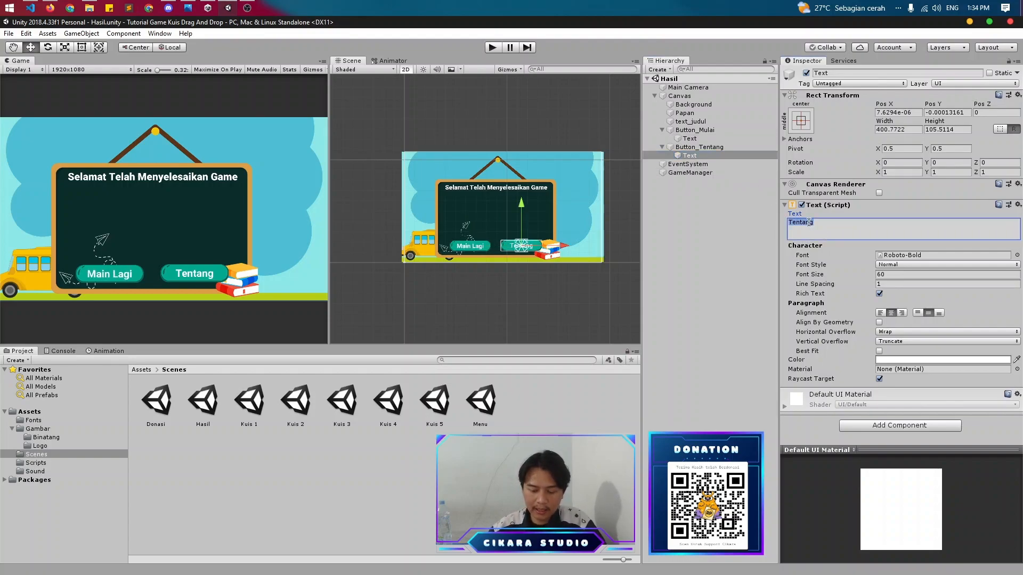
text(Menu)
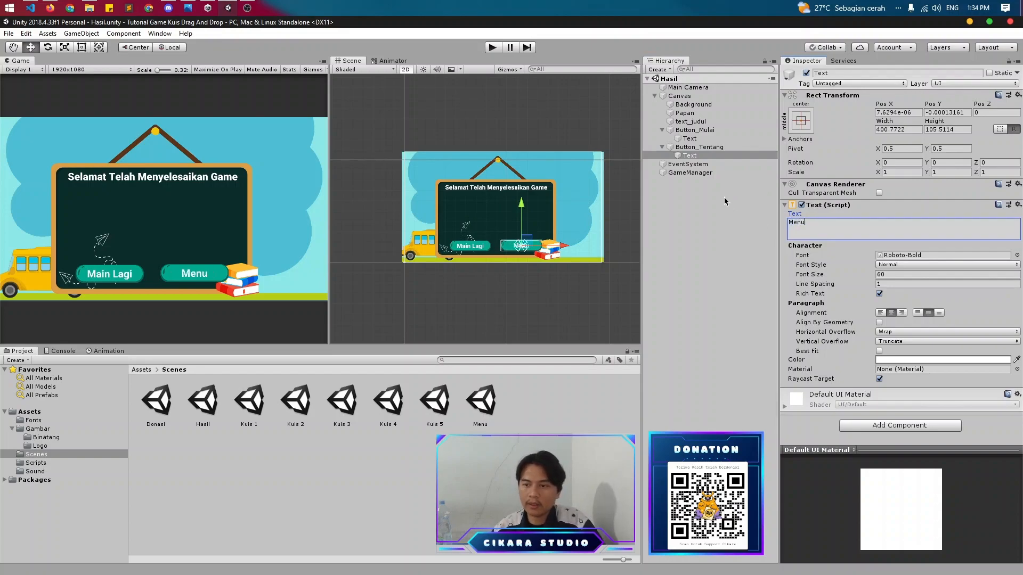
- Rename Button_Tentang to Button_Menu and Button_Mulai to Button_Main_Lagi
right_click(718, 147)
click(746, 180)
text(Button_Menu)
key(Return)
key(Up)
key(Up)
key(F2)
key(Right)
key(ctrl+shift+Left)
text(Main_Lai)
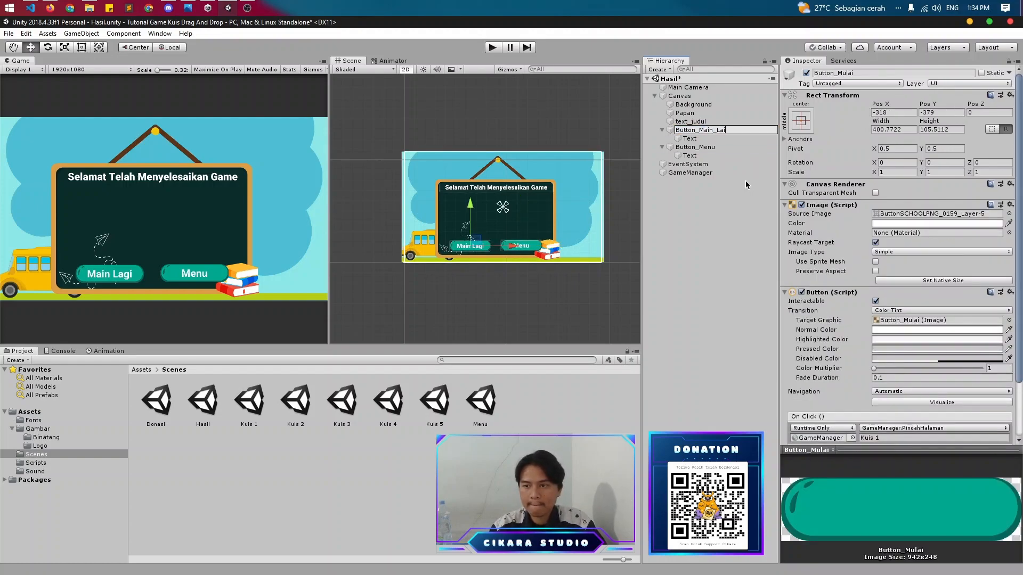
key(BackSpace)
text(gi)
key(Return)
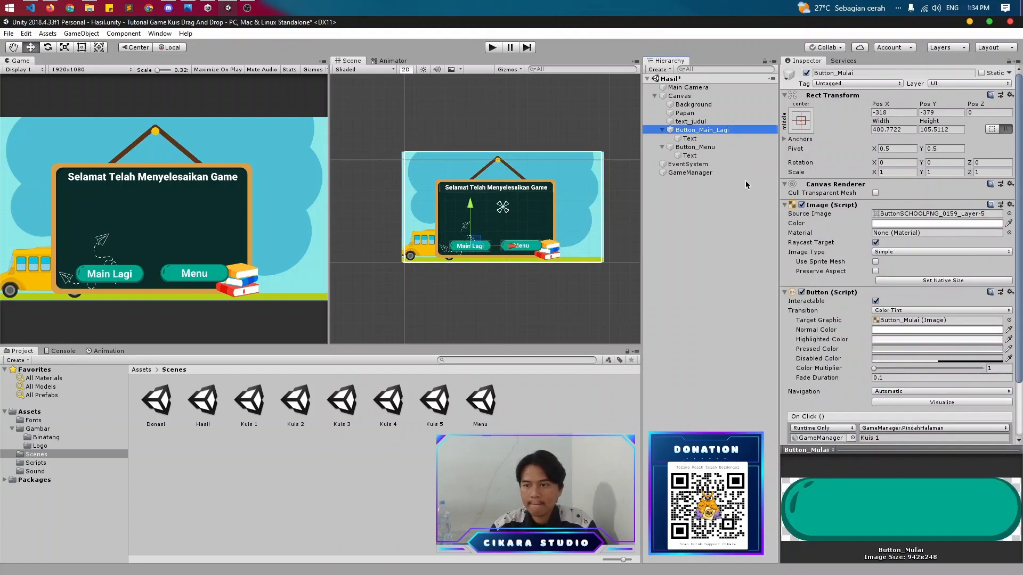
- Check Button_Main_Lagi's On Click function, set Button_Menu's PindahHalaman argument to Menu, and save the scene
scroll(848, 301, down, 5)
click(874, 368)
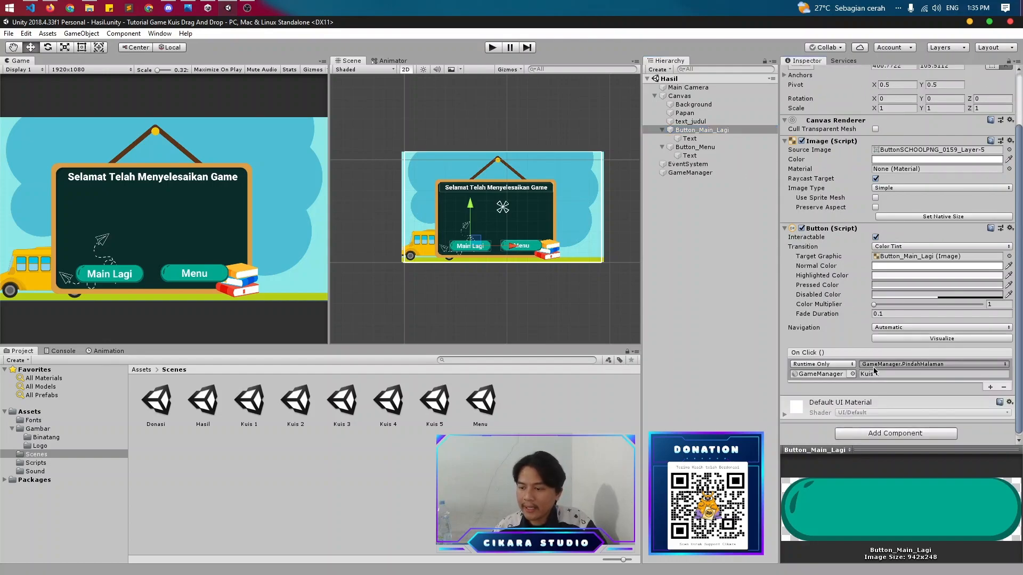
mouse_move(926, 420)
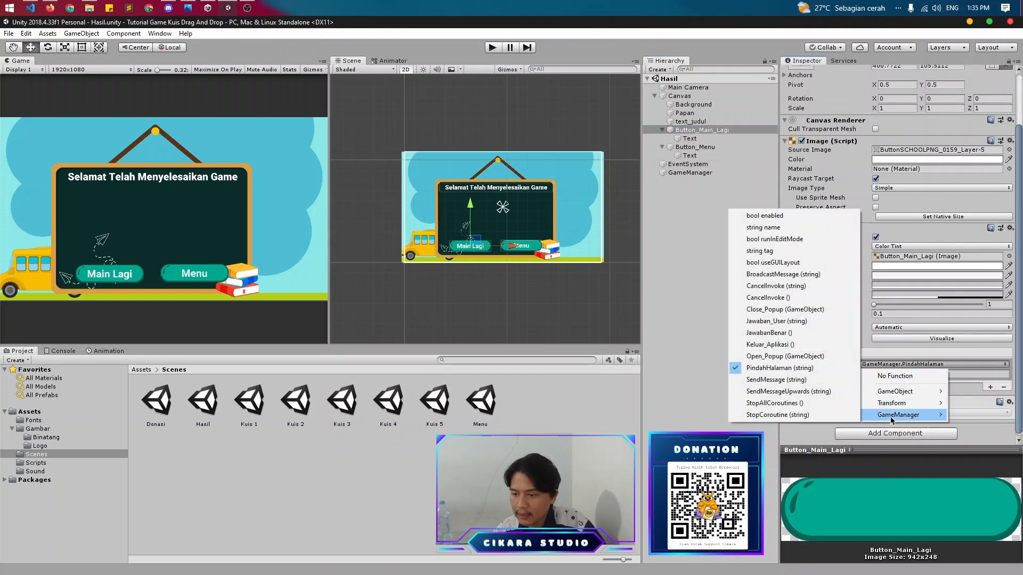
click(974, 387)
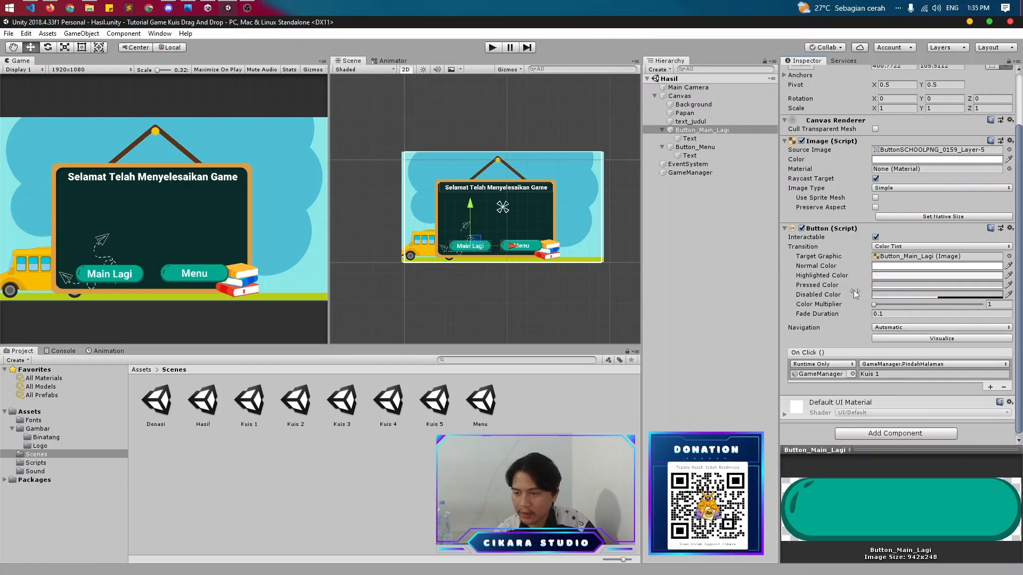
click(714, 147)
click(884, 374)
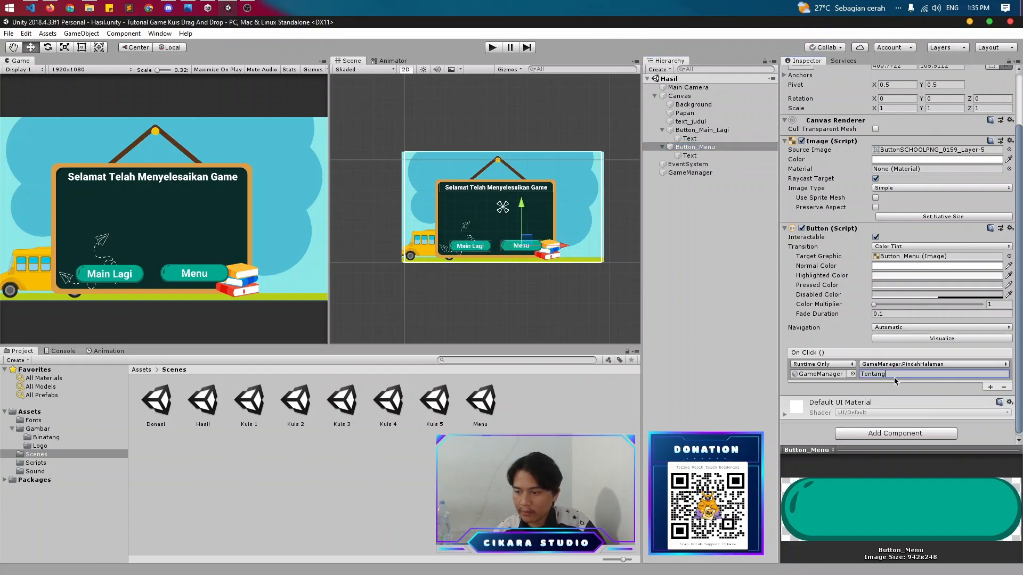
text(Menu)
key(ctrl+s)
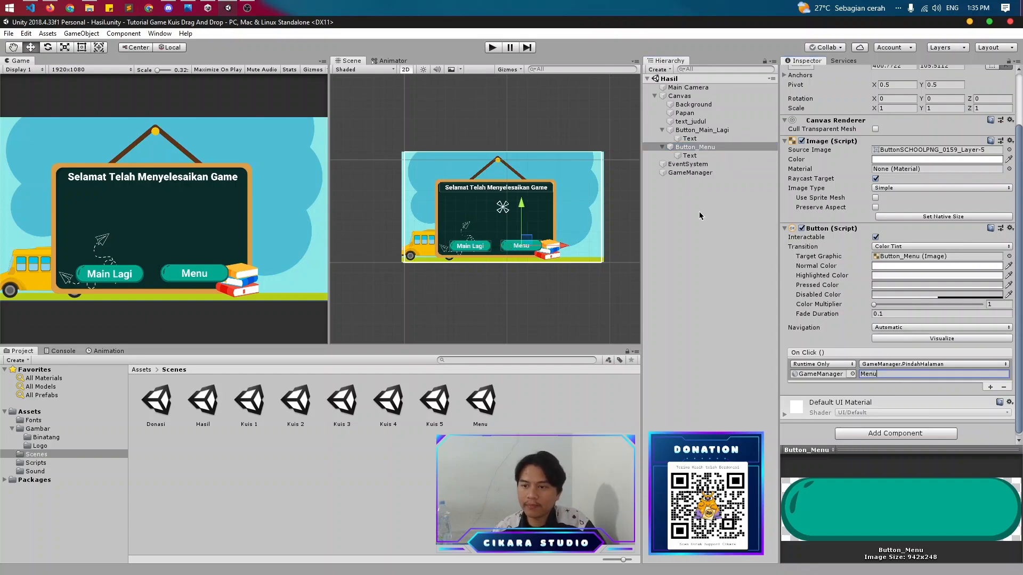
- Add a UI Image to the Canvas and assign it the Star sprite from the Gambar folder
click(662, 130)
click(662, 139)
right_click(679, 96)
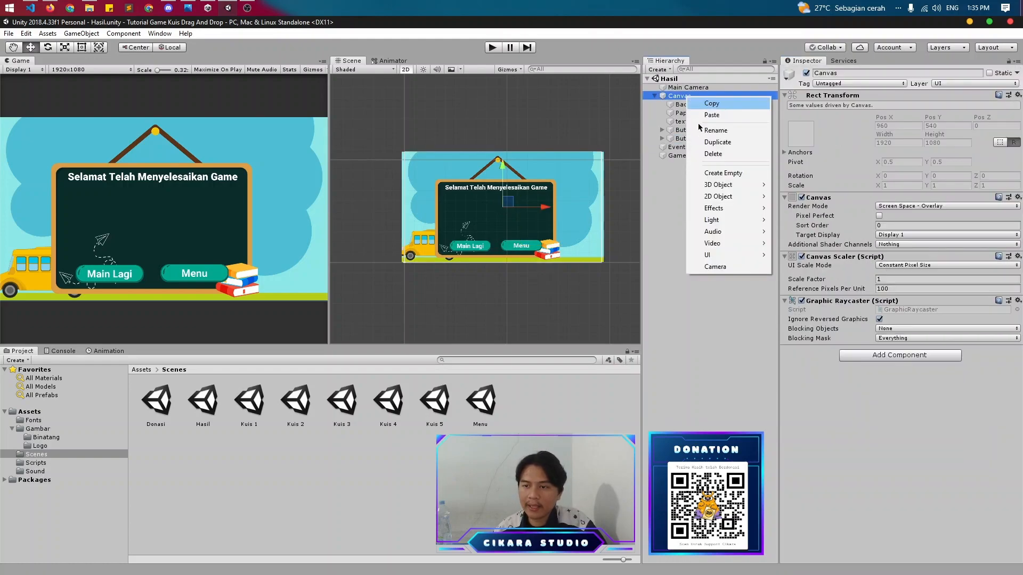
mouse_move(716, 253)
click(796, 279)
scroll(515, 217, up, 9)
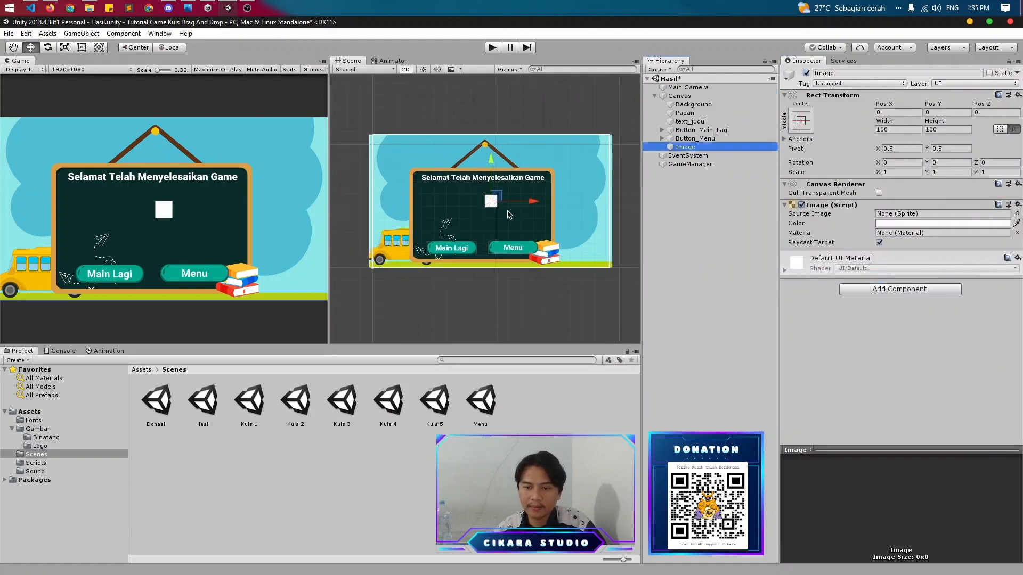
click(62, 436)
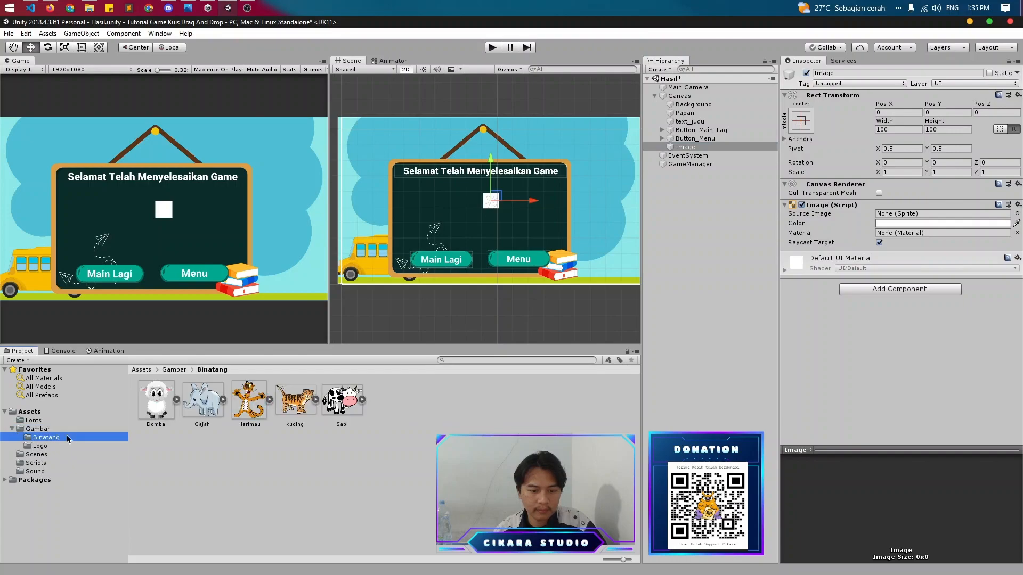
click(38, 429)
drag(484, 409, 947, 216)
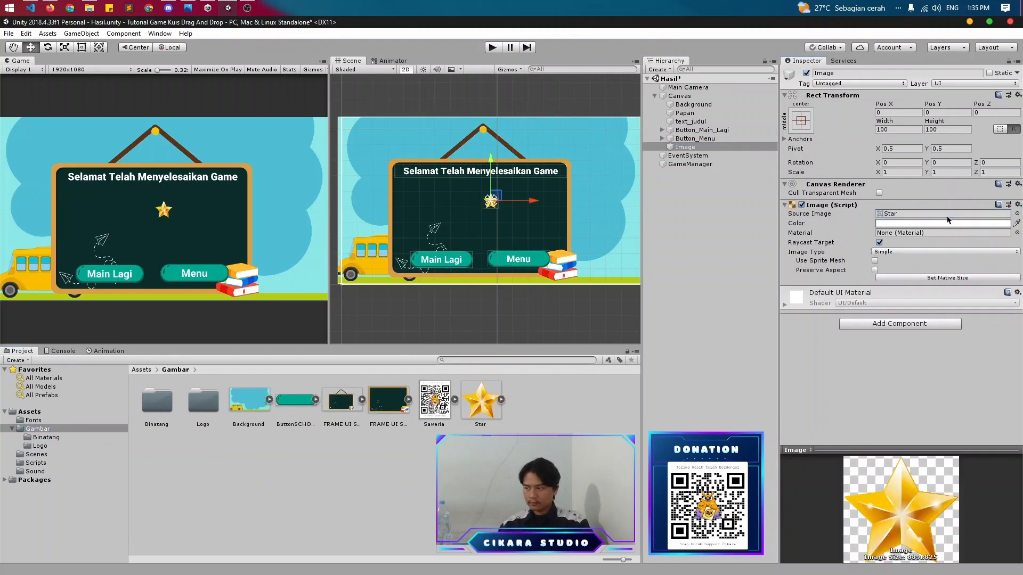
- Move the star to about X -291 on the board and enlarge it to about 162 by 162
drag(528, 207, 479, 199)
key(t)
scroll(490, 200, up, 3)
key(w)
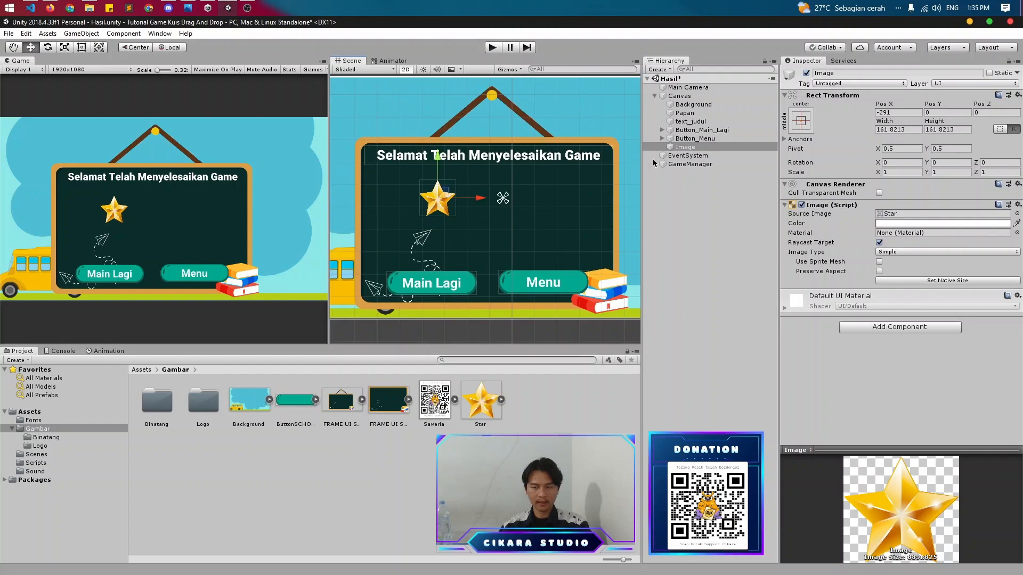
- Rename the star image as Bintang_1
right_click(707, 147)
click(722, 179)
text(B)
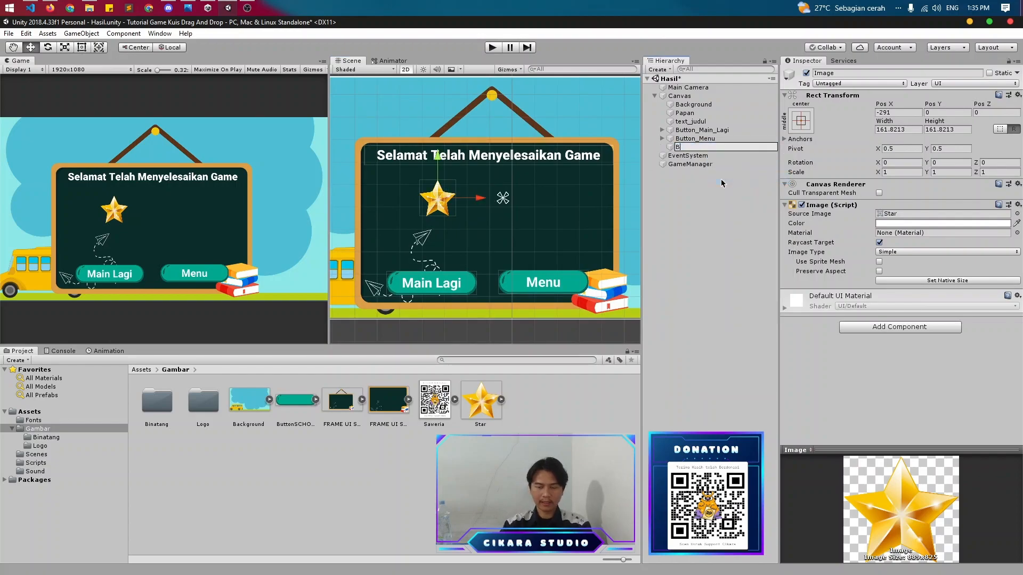
text(intang_1)
key(Return)
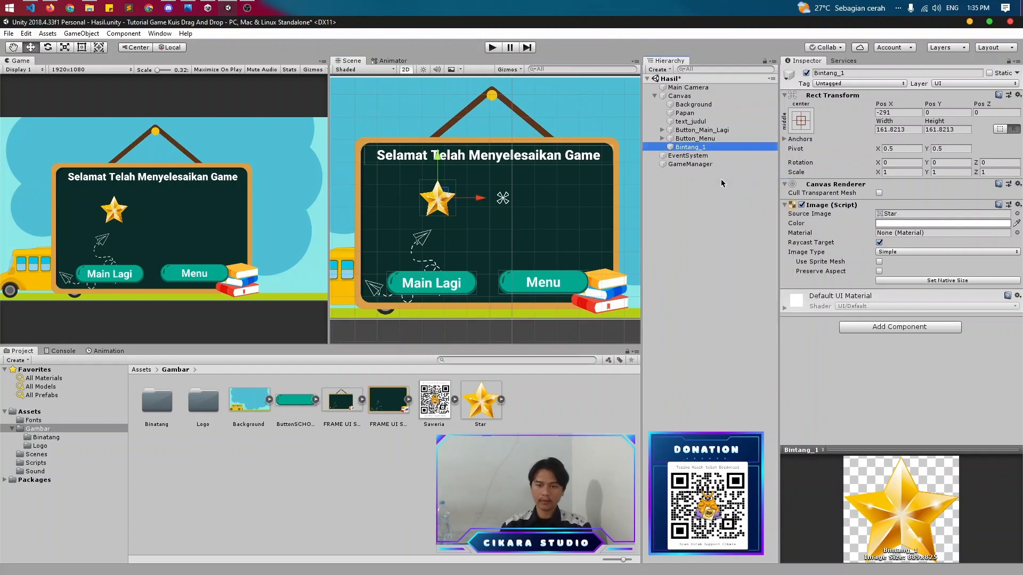
- Duplicate Bintang_1 twice and place the copies beside it to form a horizontal row of three stars
key(ctrl+d)
drag(480, 201, 598, 201)
key(ctrl+d)
- Rename the two star copies as Bintang_2 and Bintang_3 and save the scene
click(726, 156)
key(F2)
drag(702, 156, 728, 158)
text(2)
key(Return)
key(Up)
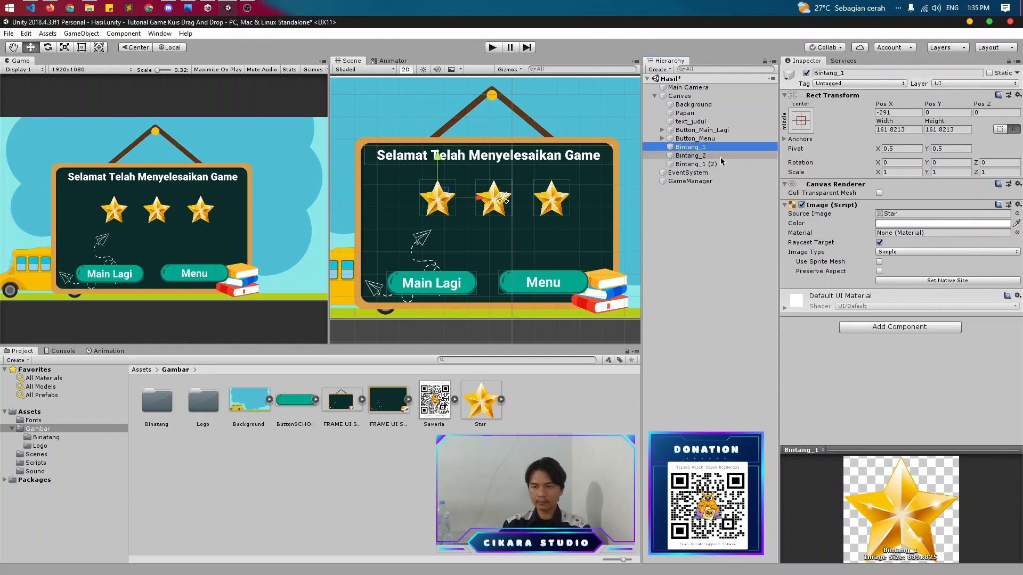
key(Down)
key(Down)
key(F2)
key(Right)
key(shift+Left)
key(shift+Left)
key(shift+Left)
text(3)
key(Return)
key(ctrl+s)
- Set the GameManager's Bintang array size to 3, assign Bintang_1, Bintang_2 and Bintang_3 to its elements, and save the scene
click(714, 181)
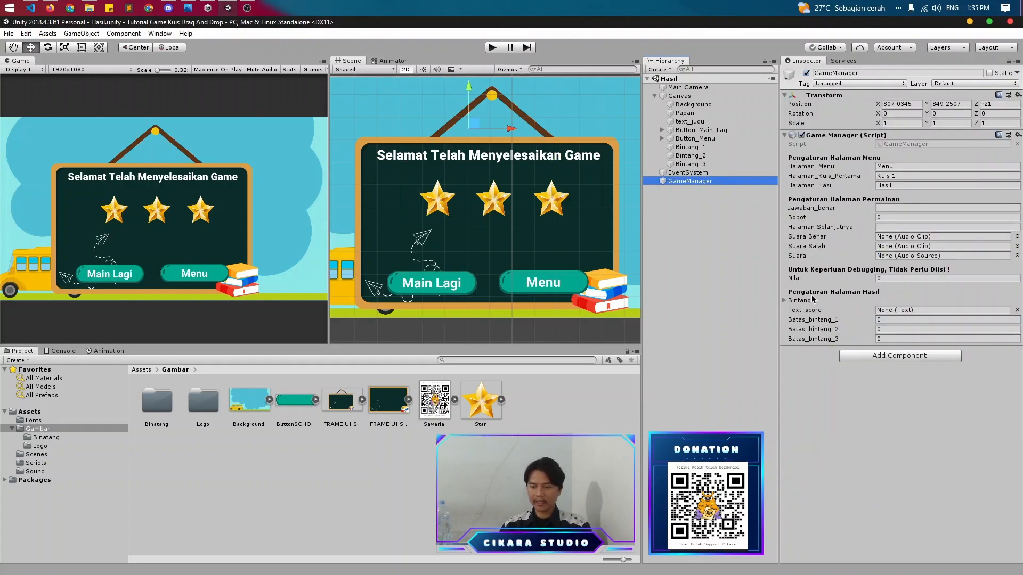
click(785, 302)
click(906, 308)
text(3)
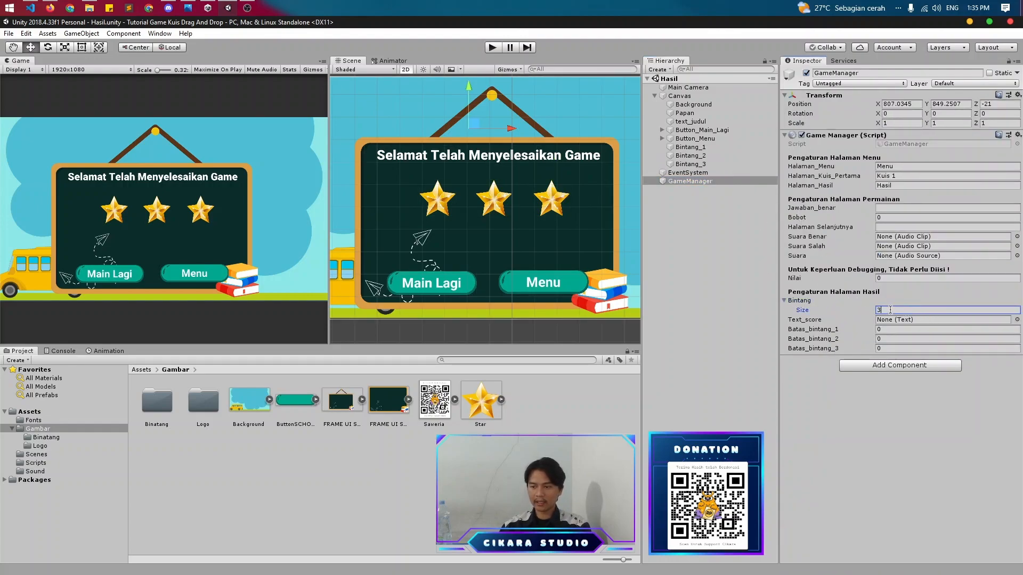
key(Return)
drag(701, 148, 893, 322)
drag(702, 157, 920, 340)
key(ctrl+s)
- Duplicate text_judul and move the copy below the row of stars, to about Y -170
click(533, 154)
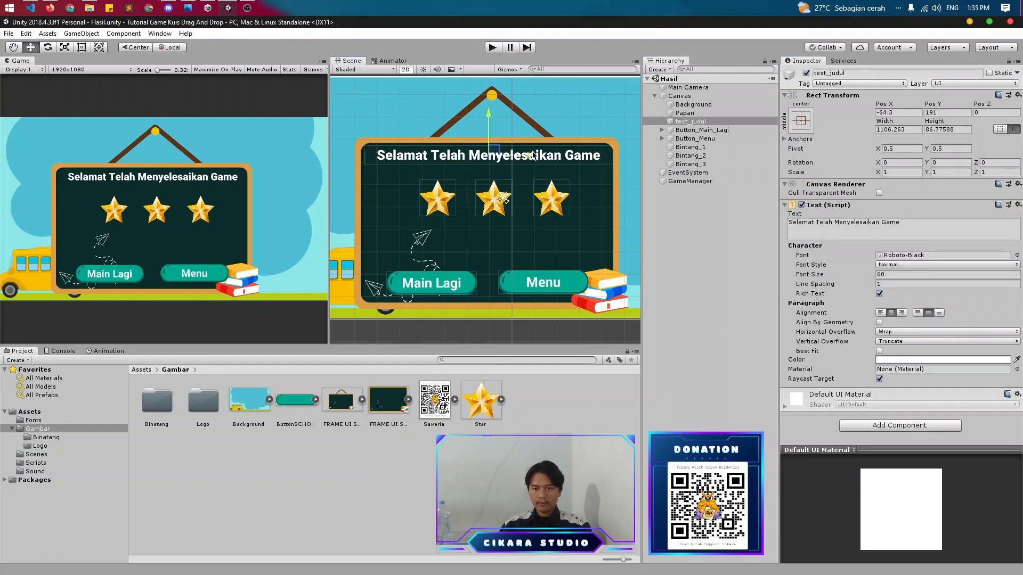
click(691, 182)
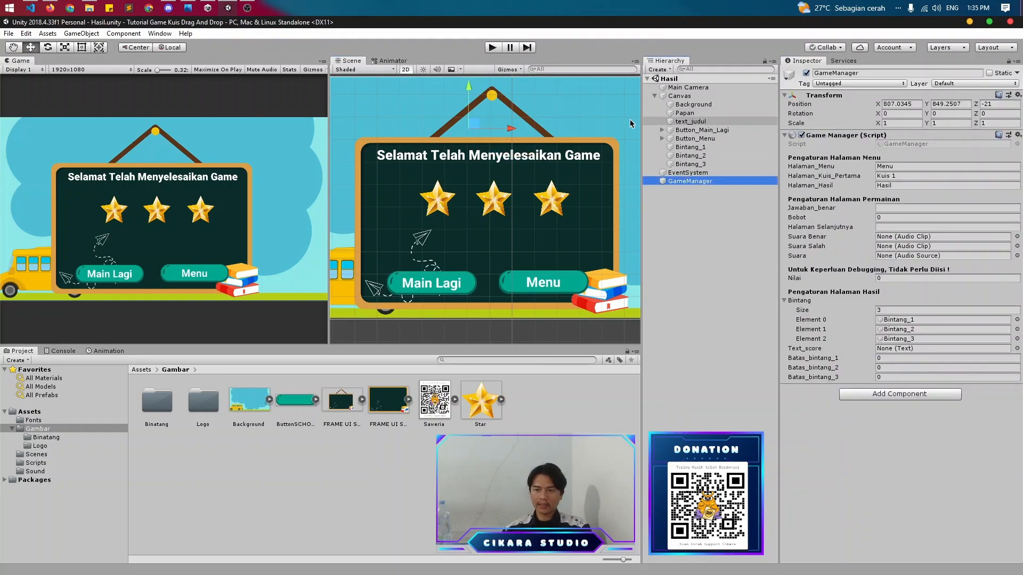
click(713, 124)
key(ctrl+d)
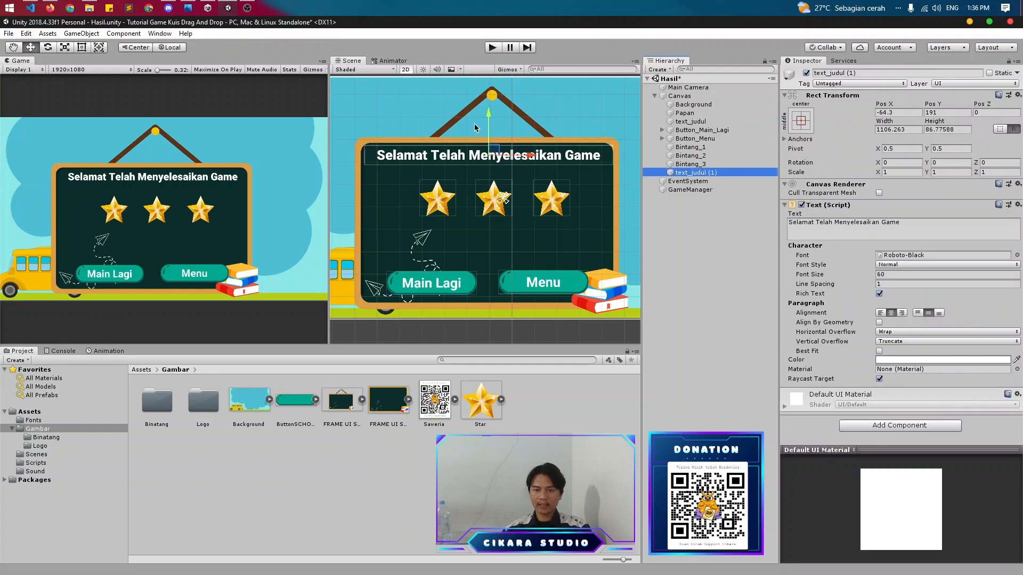
drag(492, 119, 492, 200)
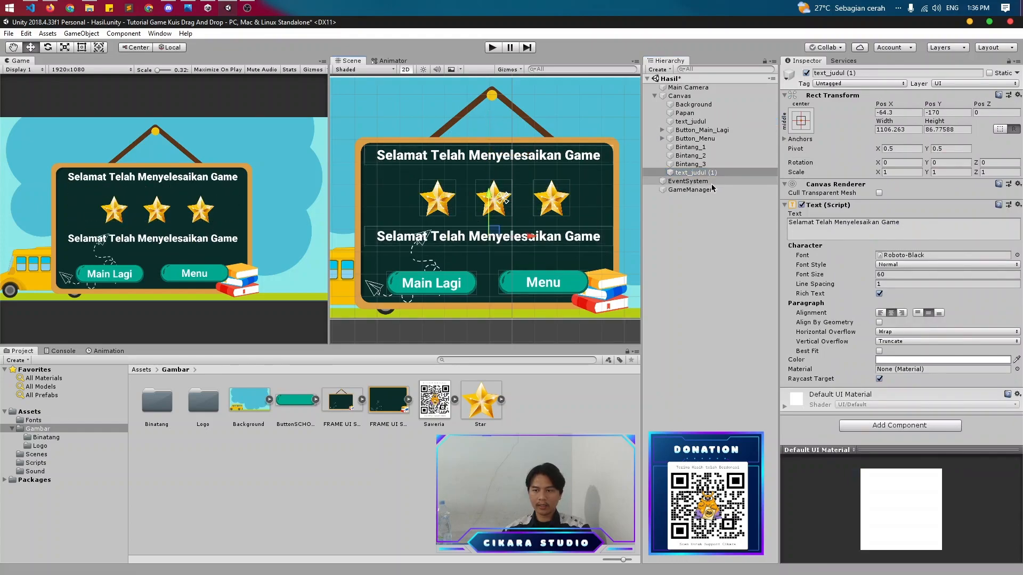
- Rename the duplicated title text as text_score
click(841, 74)
text(text_sco)
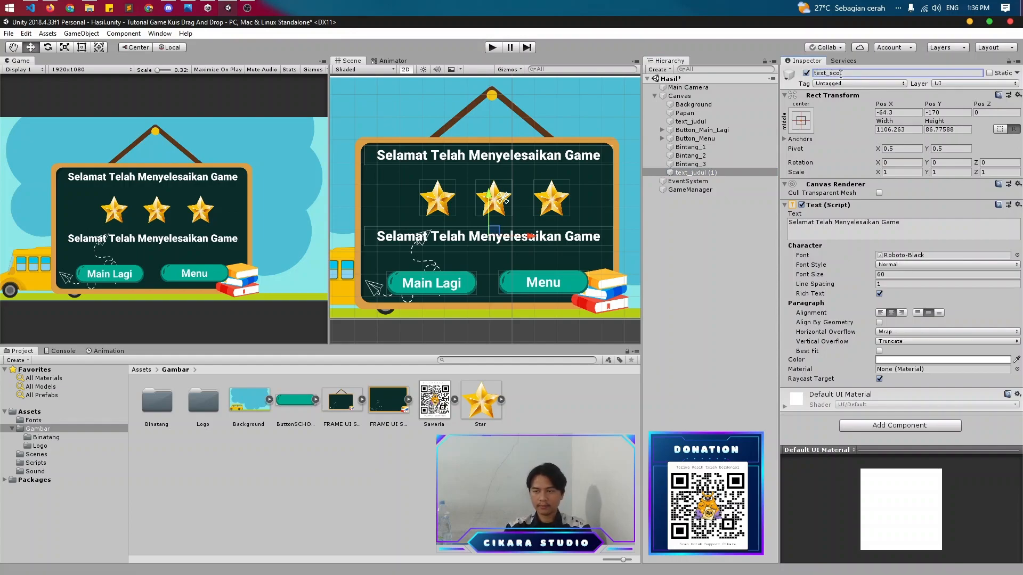
text(re)
- Change the text_score content to "Nilai: 999", lower it slightly on the board, and save the scene
click(875, 232)
text(Nilai: )
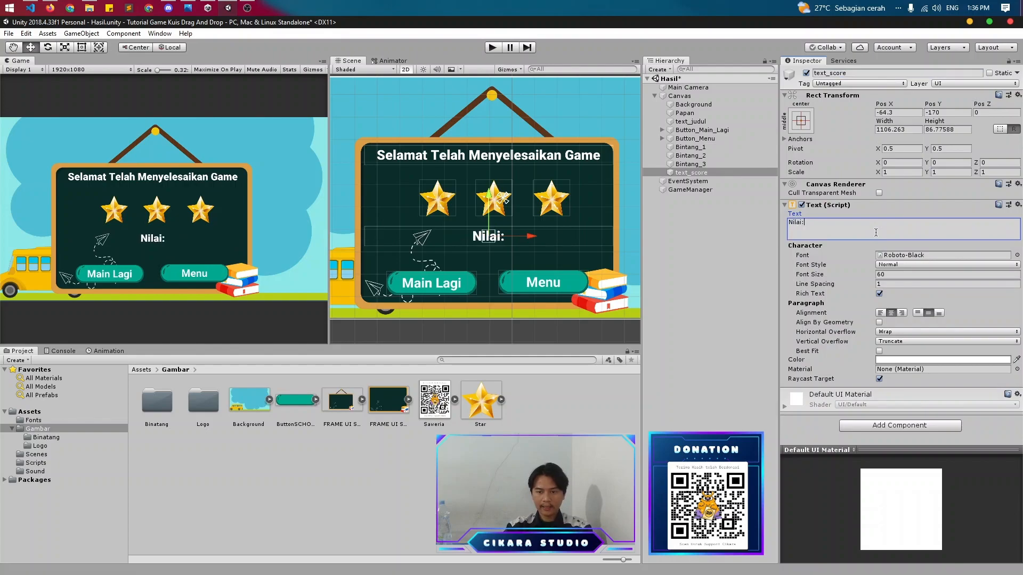
text(999)
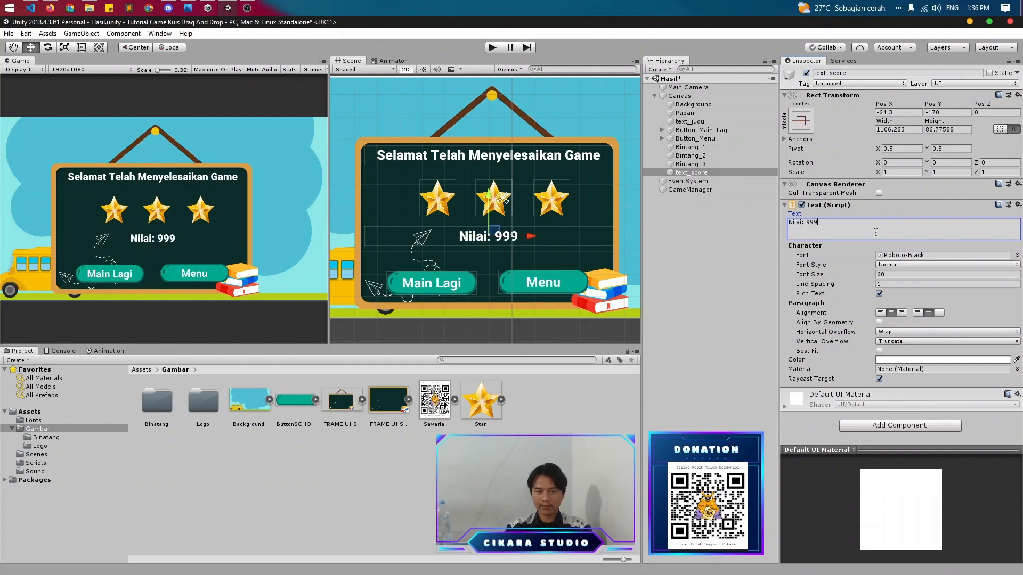
drag(485, 194, 485, 201)
key(ctrl+s)
- Assign text_score to the Text_score field of the GameManager and save the scene
click(714, 191)
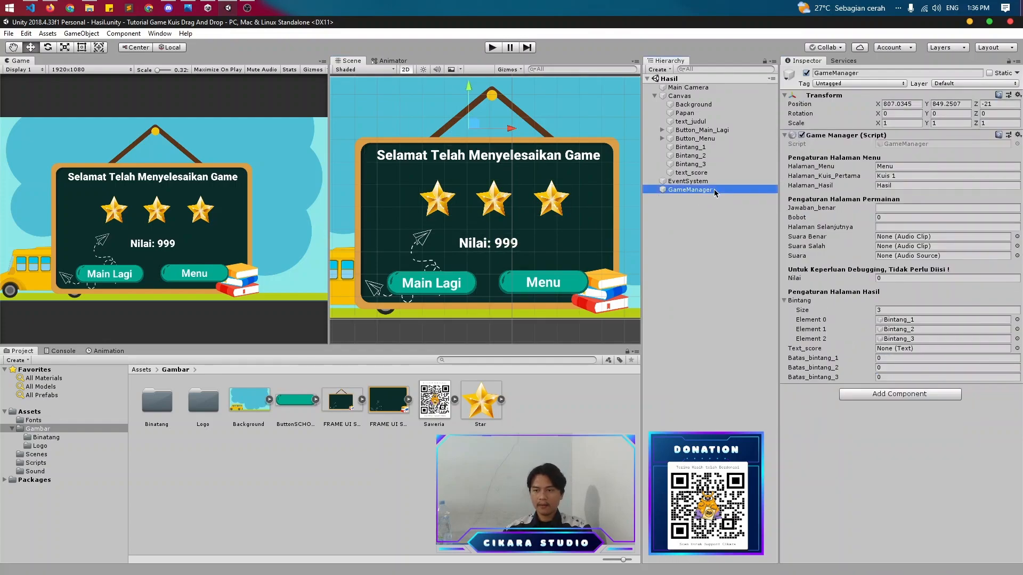
drag(691, 172, 893, 354)
key(ctrl+s)
- Set the GameManager's star limits to 60 for Batas_bintang_1, 80 for Batas_bintang_2 and 100 for Batas_bintang_3, and save the scene
click(886, 358)
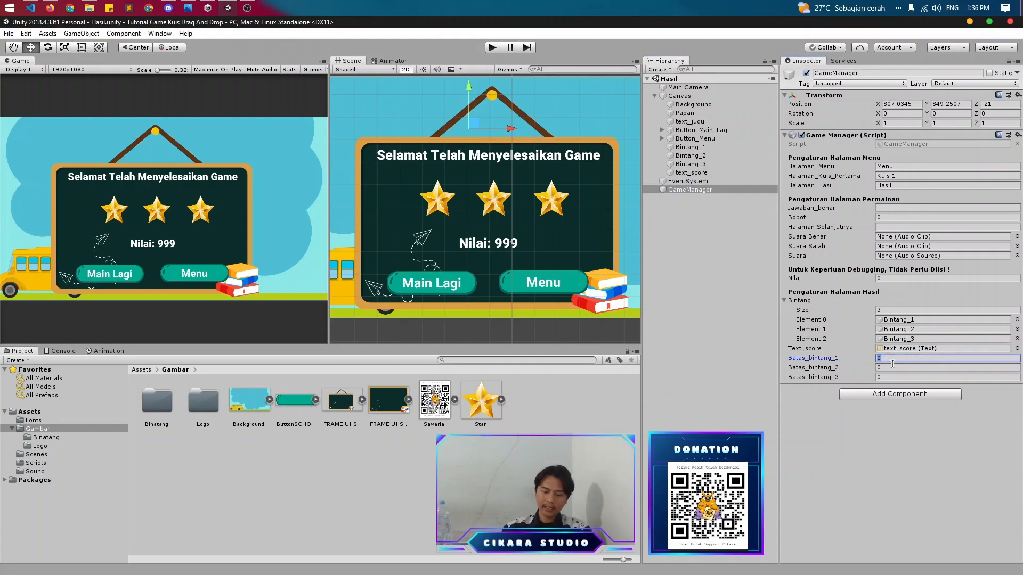
text(60)
key(Tab)
text(80)
key(Tab)
key(ctrl+s)
click(884, 358)
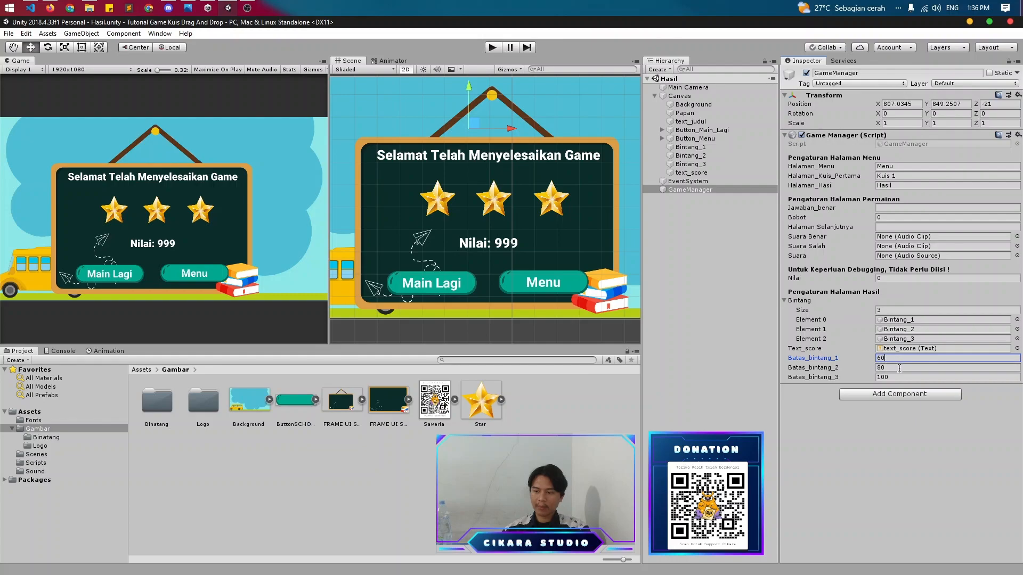
click(902, 331)
click(886, 369)
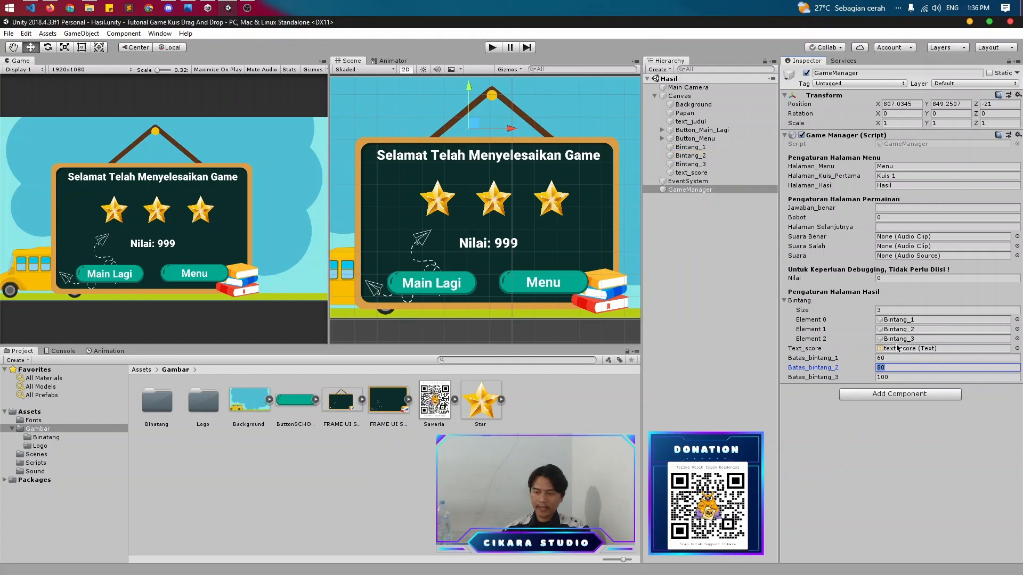
click(886, 377)
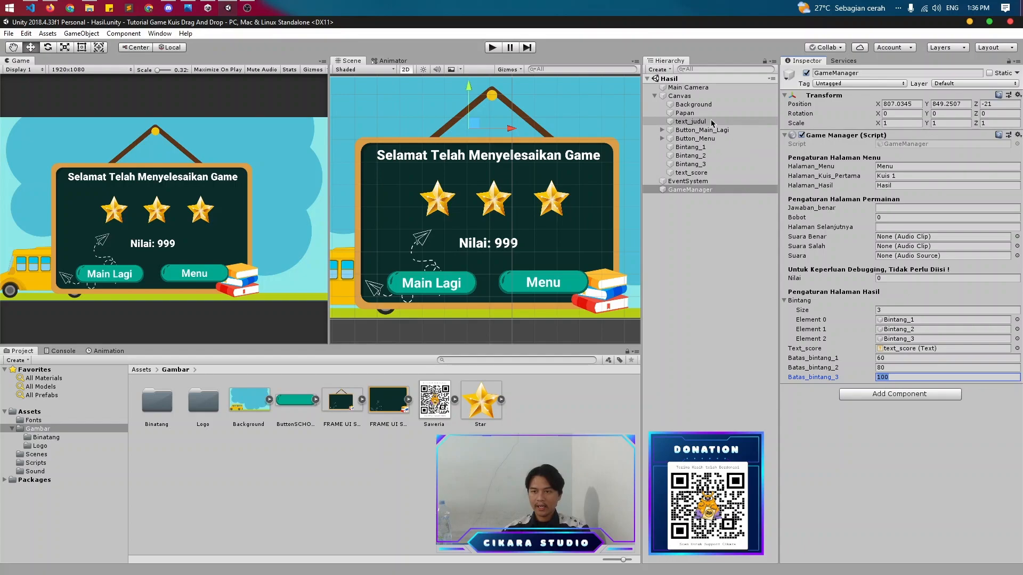
- Add all scenes from the Scenes folder to Scenes In Build in the build settings
right_click(676, 79)
click(716, 178)
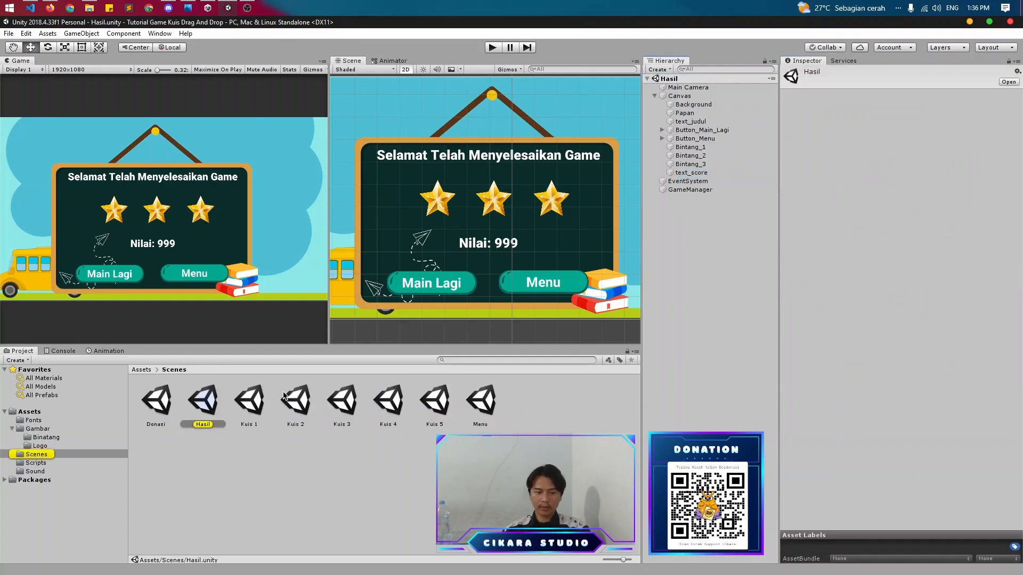
click(8, 33)
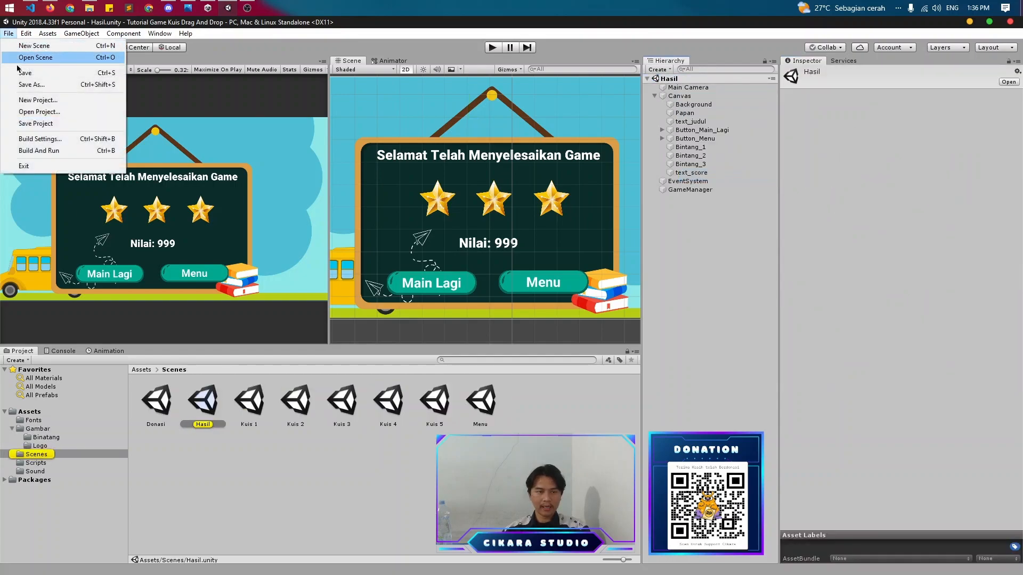
click(34, 137)
click(468, 403)
key(ctrl+a)
drag(469, 403, 610, 166)
click(611, 158)
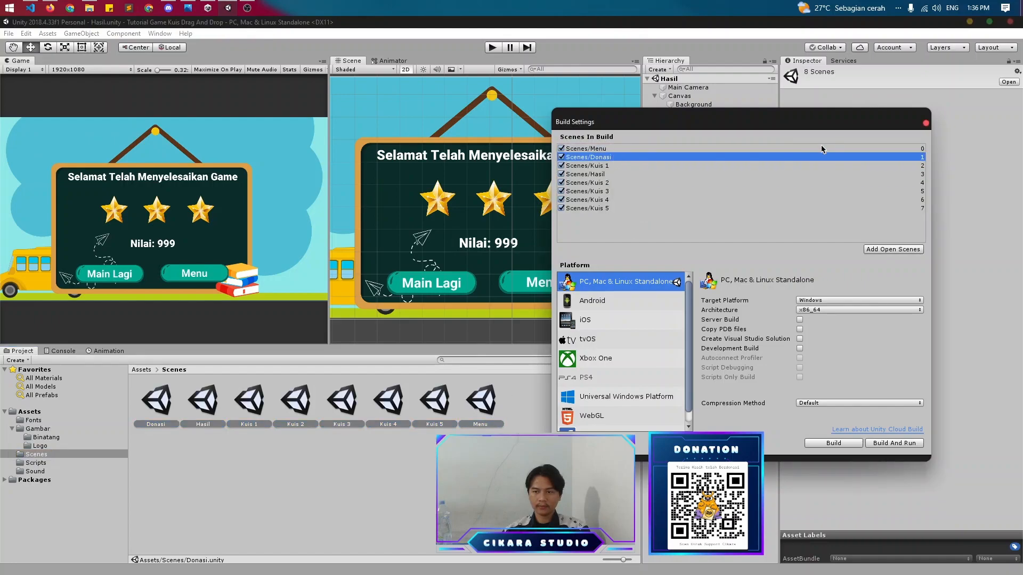
click(925, 123)
- Open the Menu scene and check the Halaman_Hasil page name in its GameManager
click(501, 49)
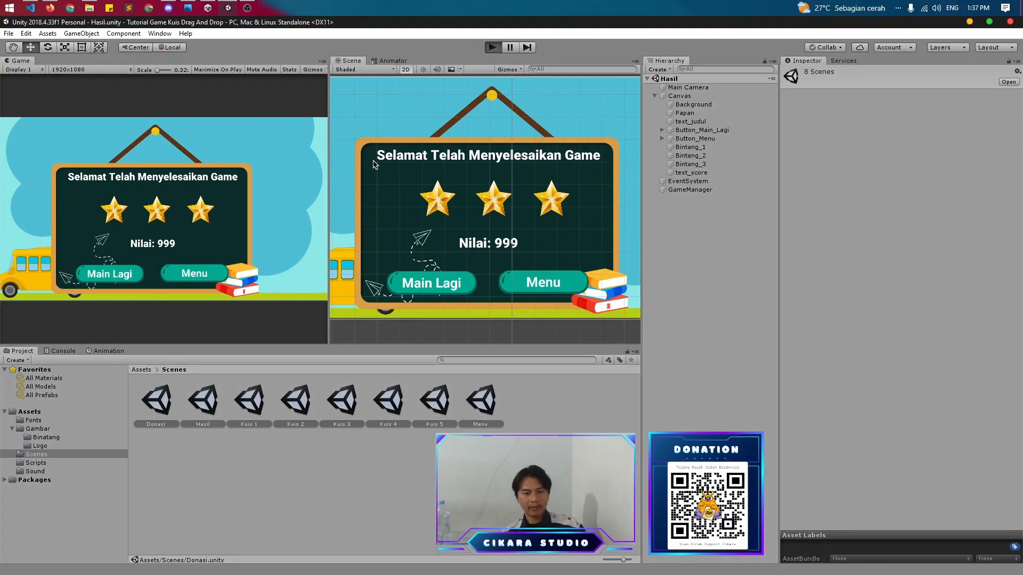
click(493, 47)
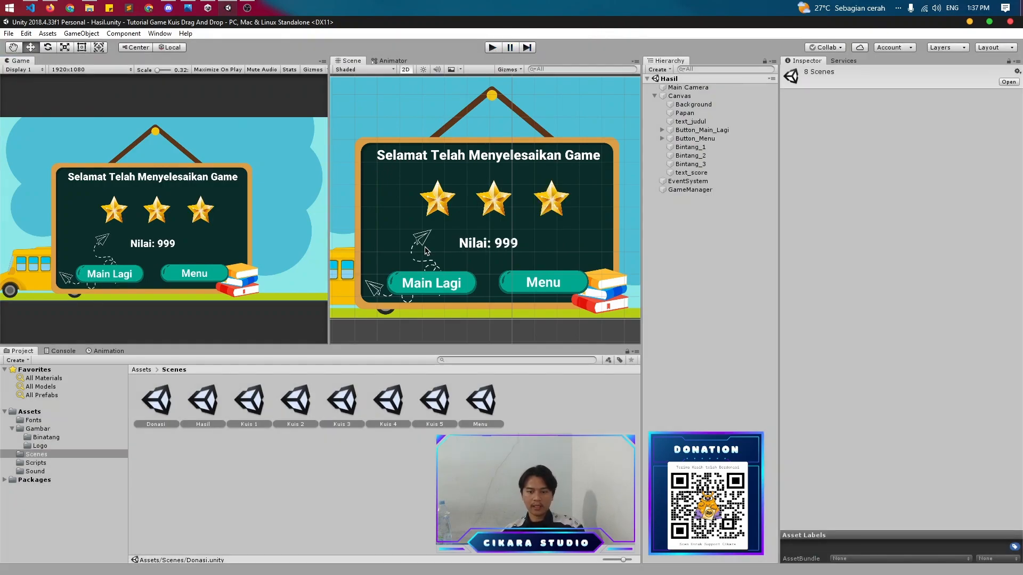
click(218, 432)
double_click(489, 405)
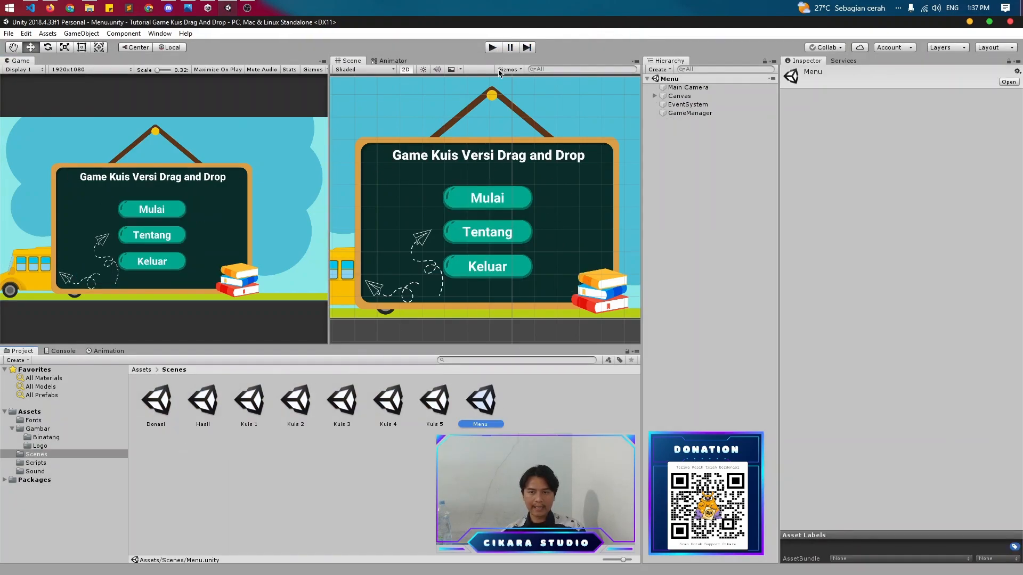
click(689, 113)
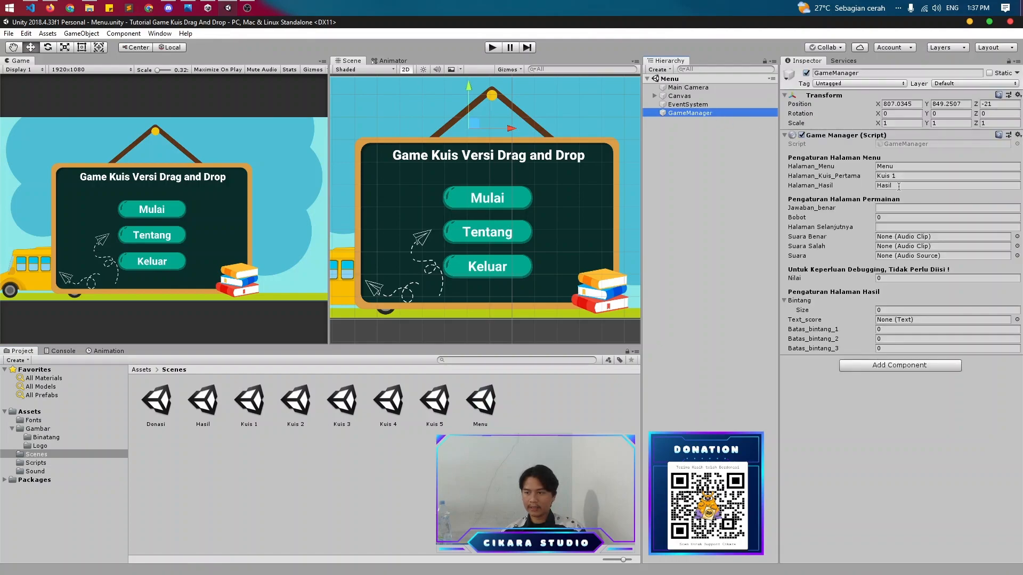
click(890, 186)
click(889, 185)
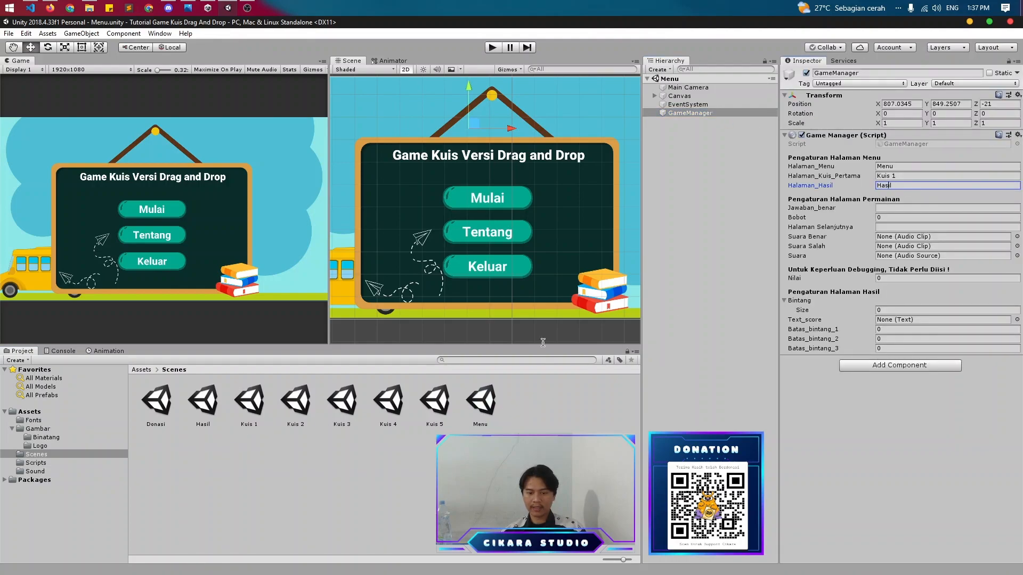
- Run the game from the Menu scene, start the quiz, and answer Kuis 1 with Domba while inspecting its GameManager
click(493, 48)
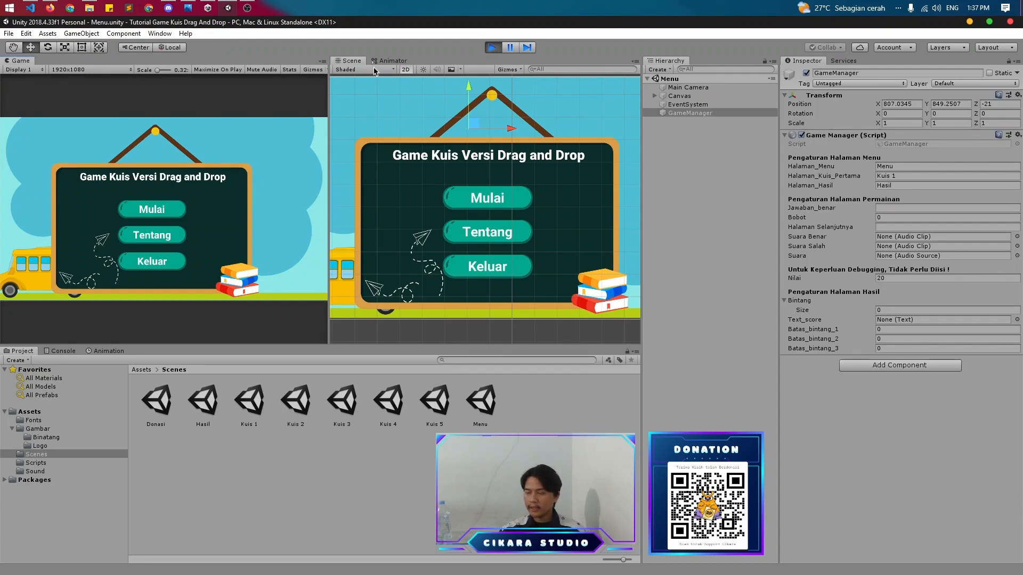
click(168, 217)
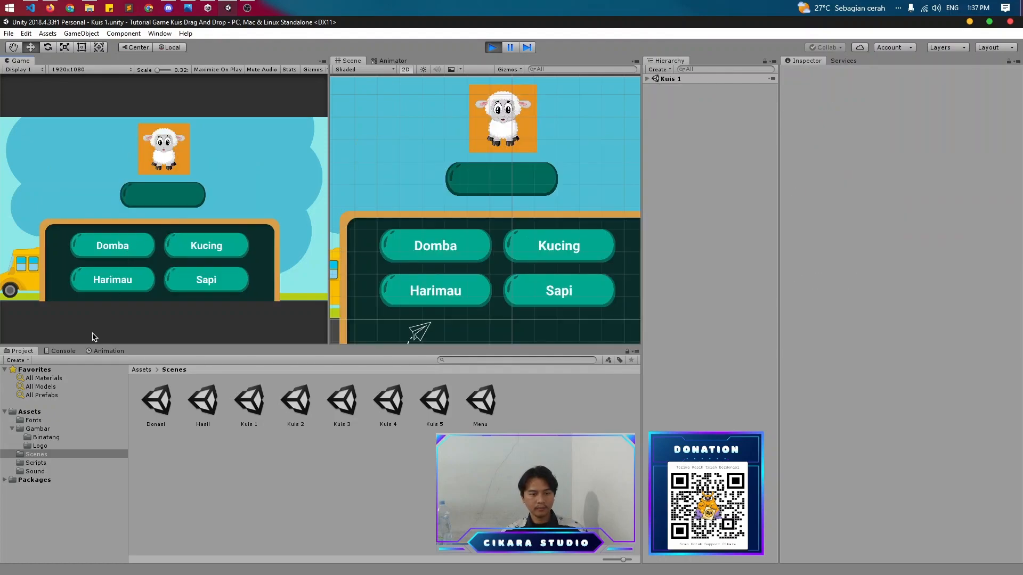
click(67, 352)
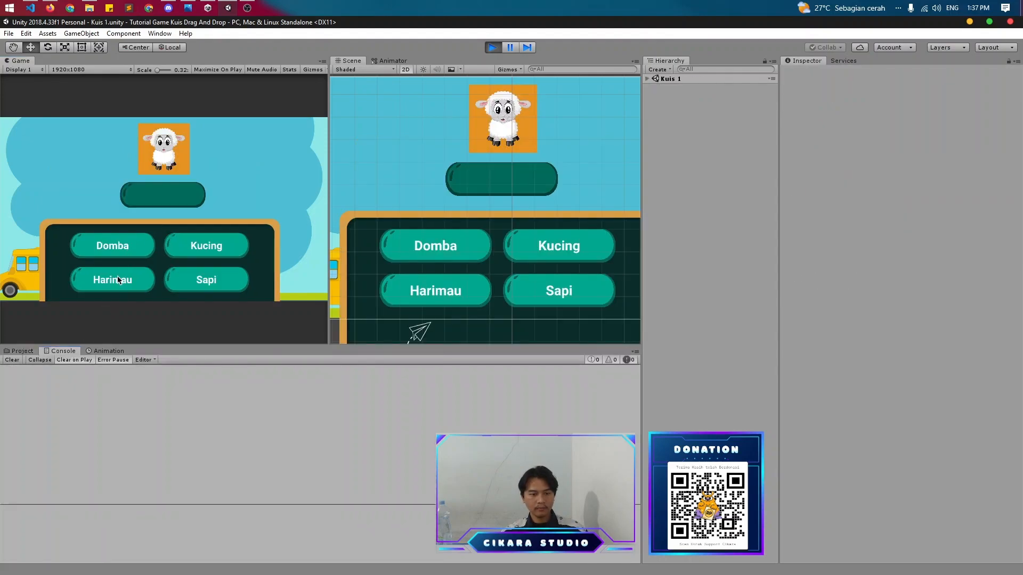
click(21, 352)
click(647, 79)
click(698, 113)
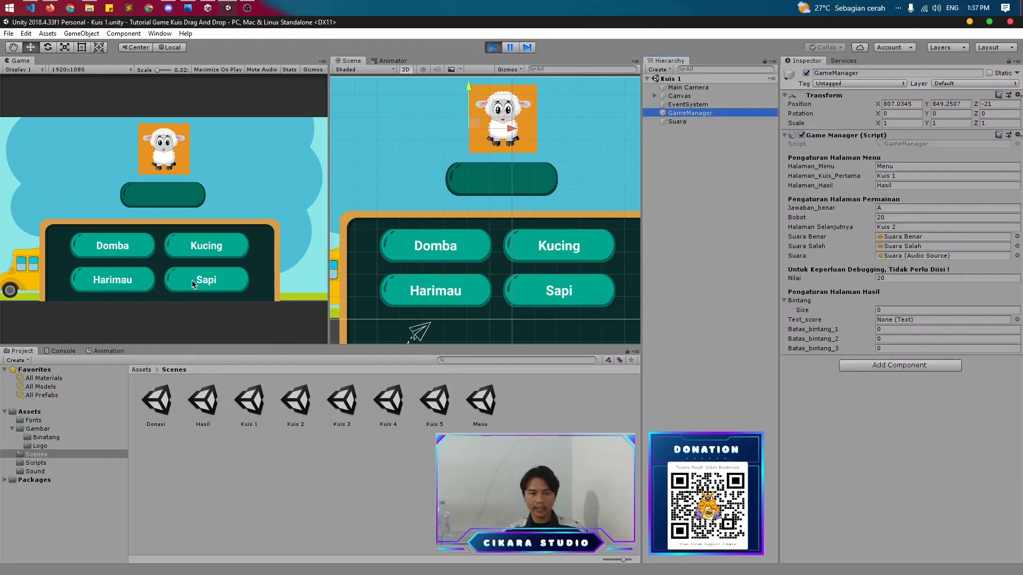
drag(123, 250, 165, 198)
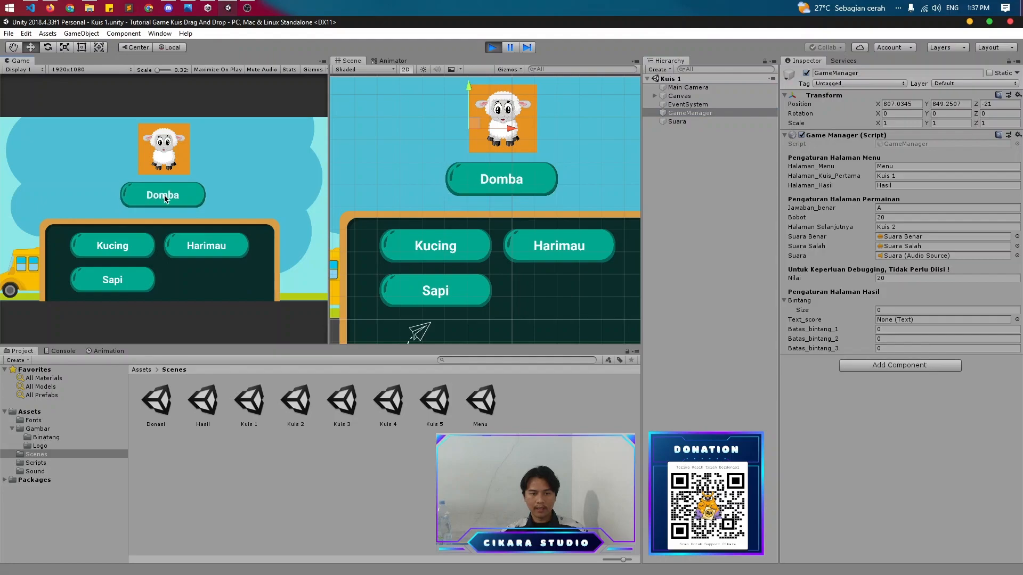
- Inspect the Kuis 2 GameManager during play and answer the elephant question with Gajah
click(647, 78)
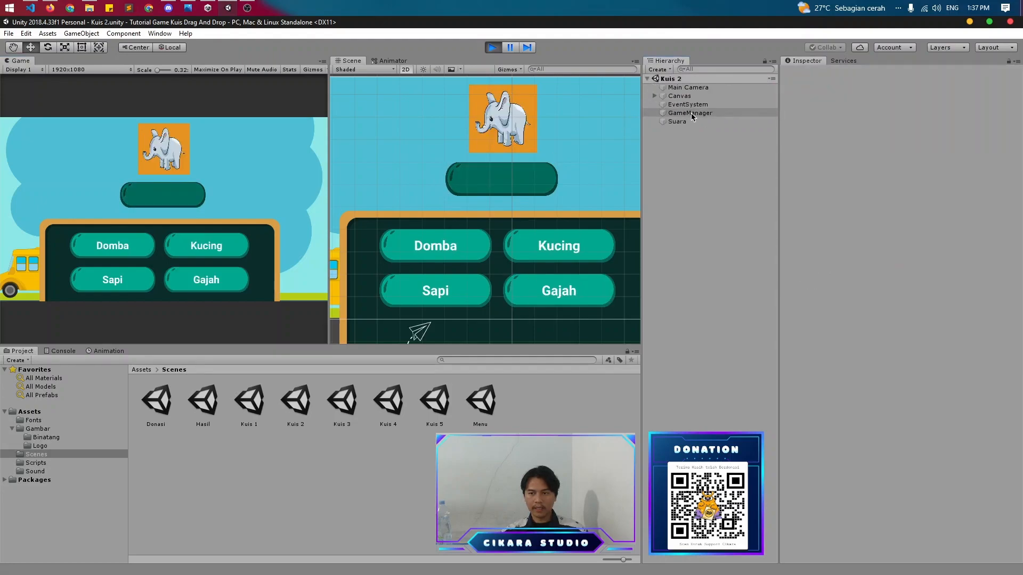
click(691, 113)
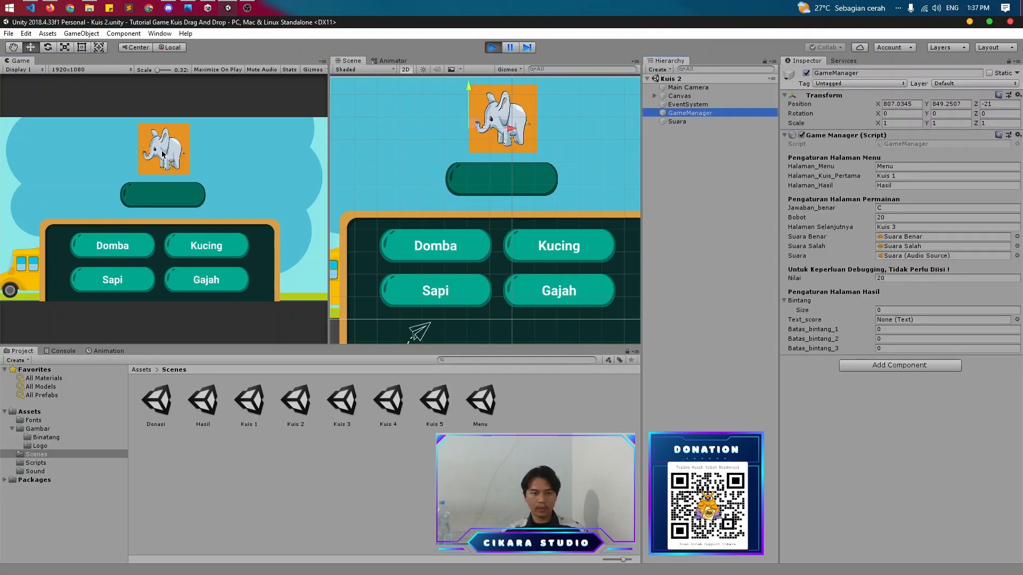
drag(203, 291, 162, 195)
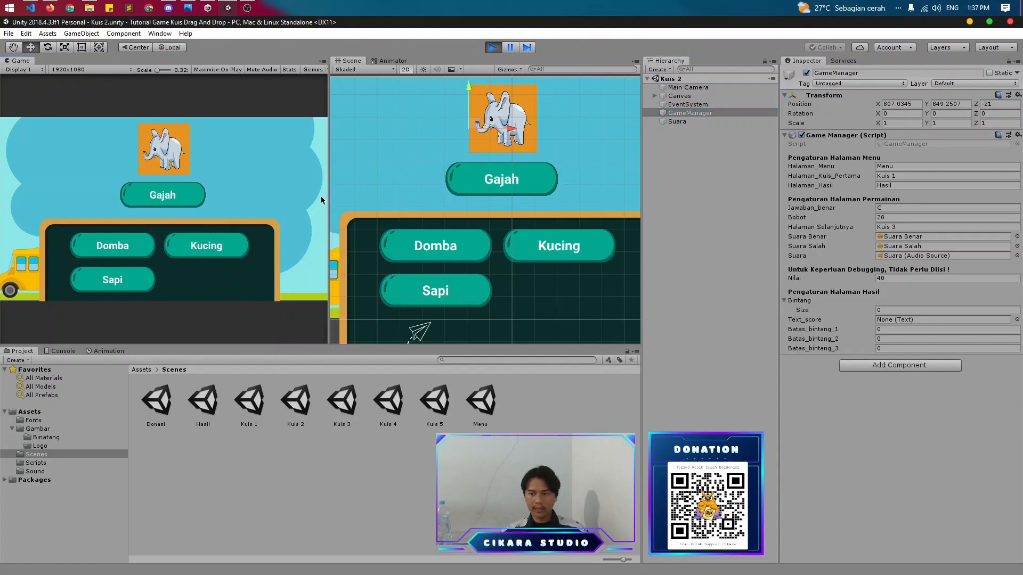
- Inspect the Kuis 3 GameManager during play, answer the tiger question with Harimau, and stop the game
click(664, 80)
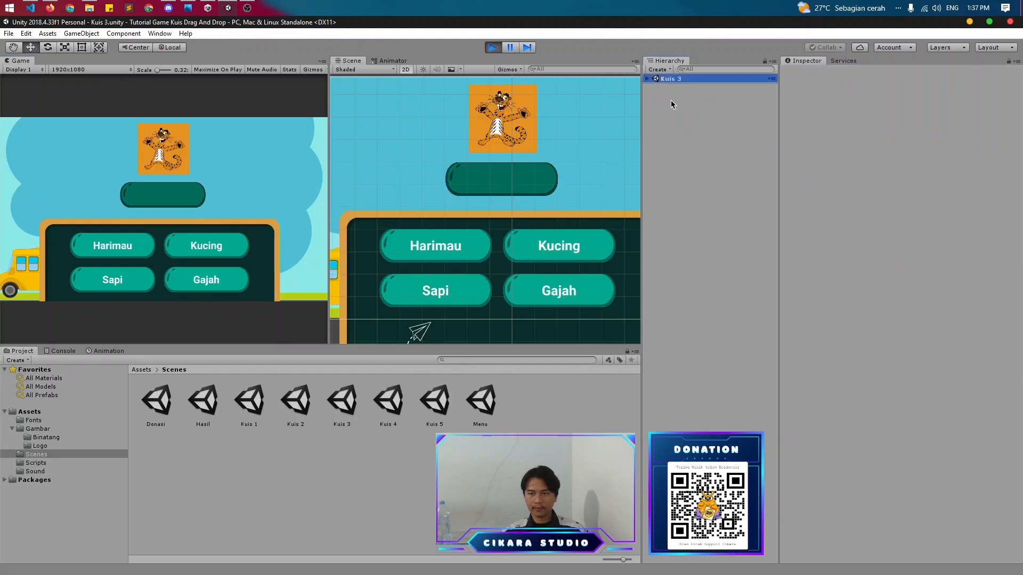
click(647, 79)
click(701, 113)
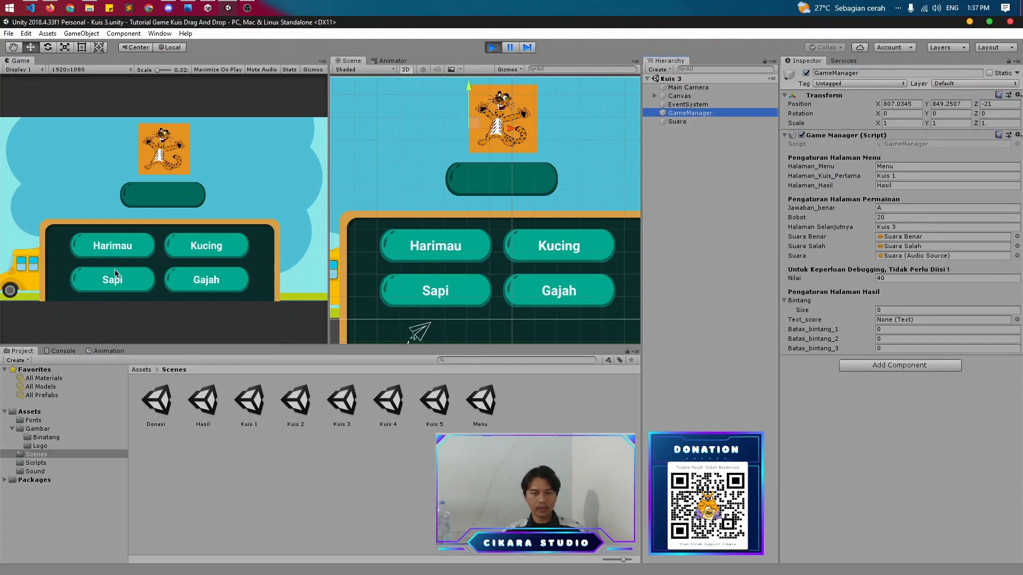
drag(113, 245, 165, 196)
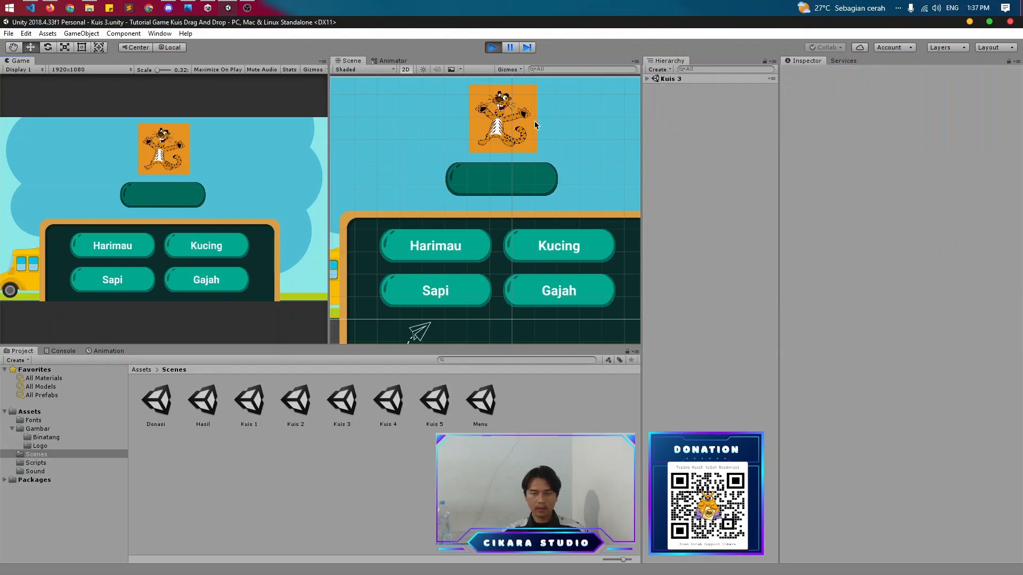
click(492, 47)
- Set Halaman Selanjutnya to Kuis 4 in the Kuis 3 scene's GameManager and save the scene
double_click(342, 399)
click(711, 122)
click(693, 113)
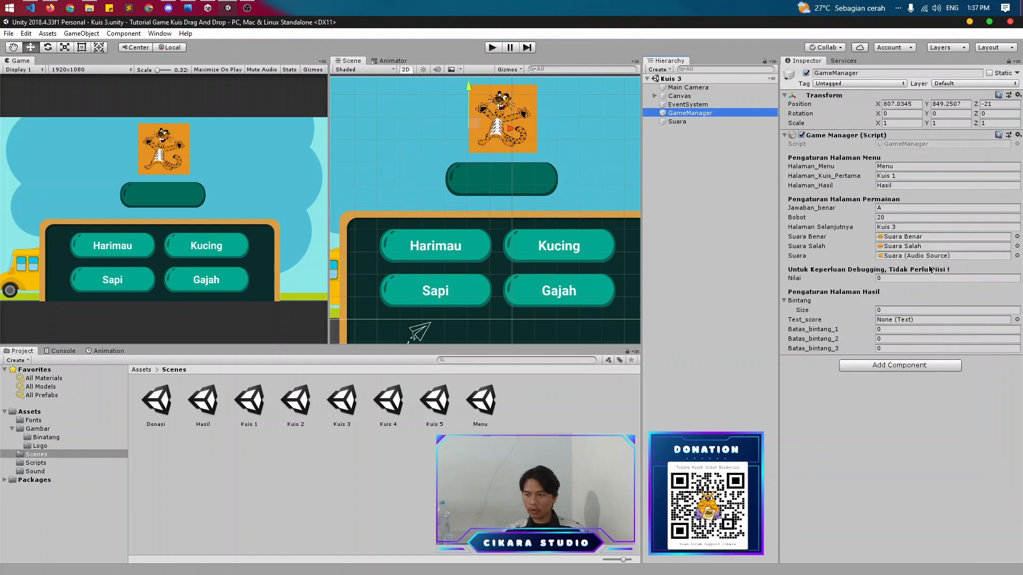
click(906, 227)
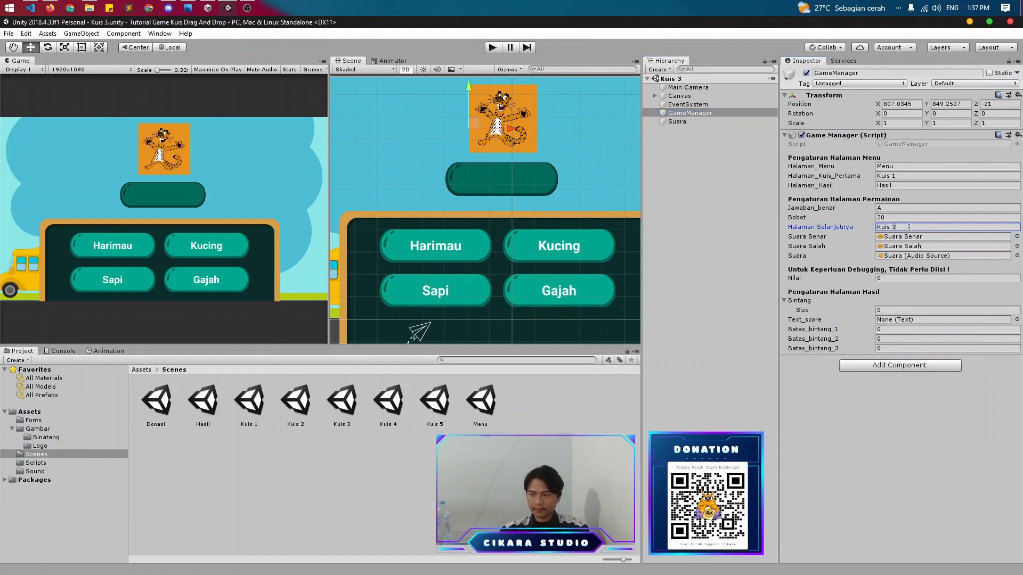
text(4)
key(ctrl+s)
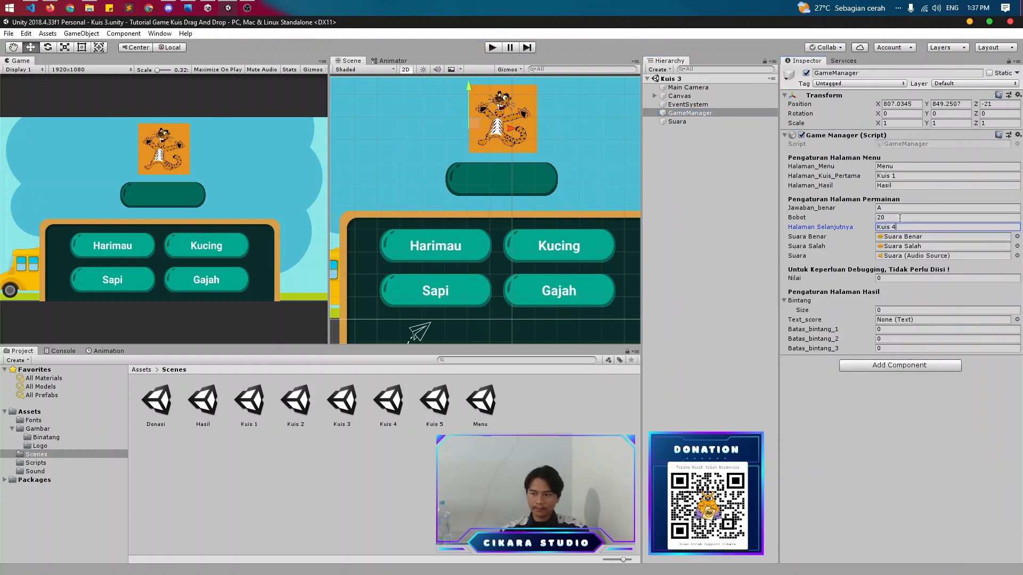
- Run the game from Kuis 1 and answer all five questions, using Domba, Gajah, Harimau and Kucing for the first four
double_click(253, 406)
key(ctrl+p)
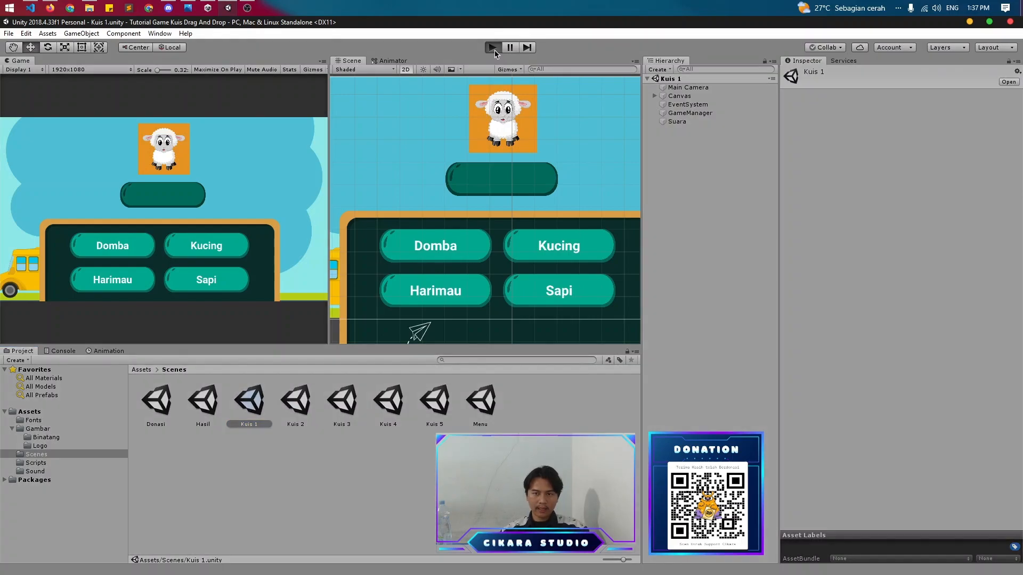
click(121, 256)
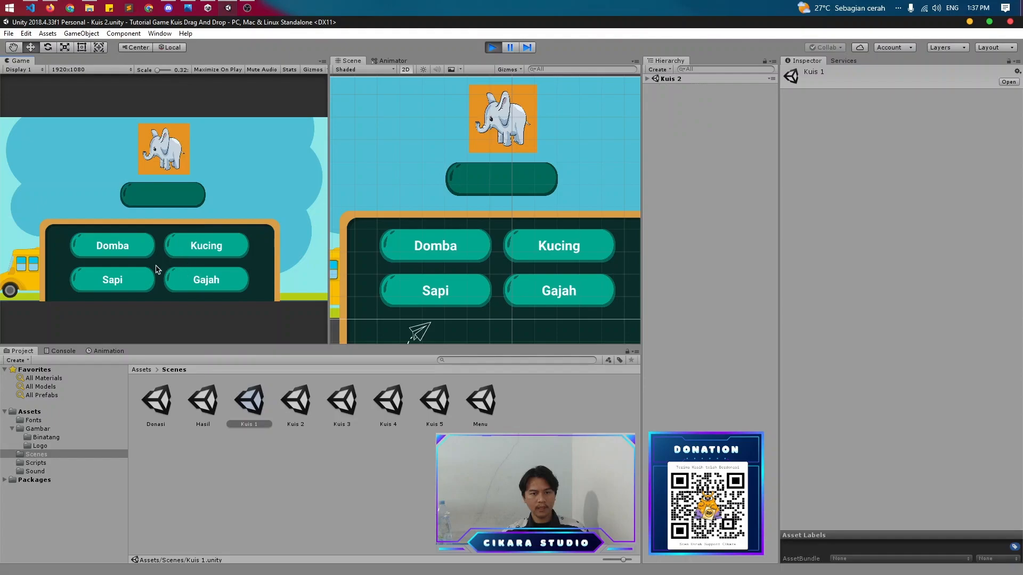
drag(206, 280, 165, 199)
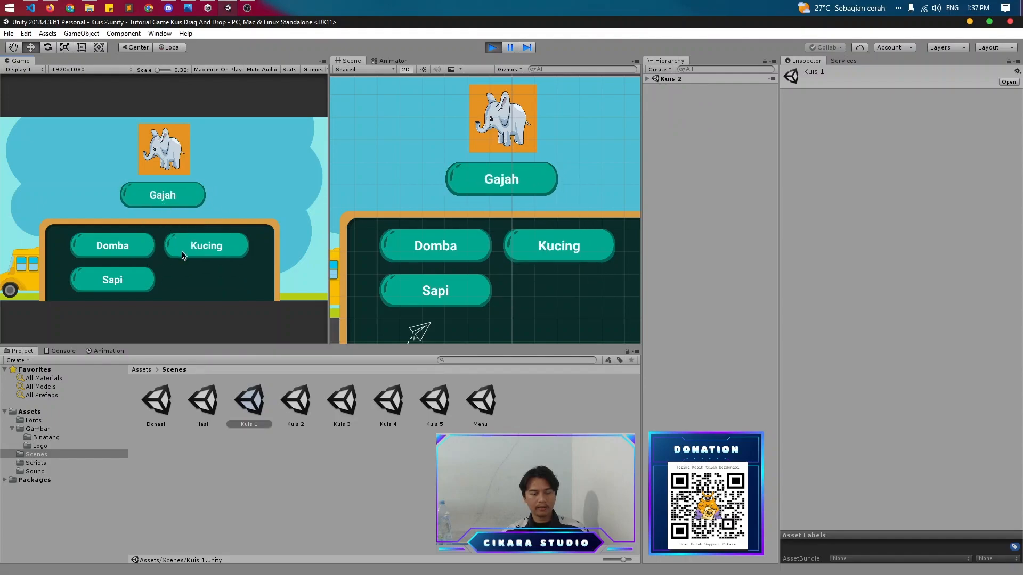
drag(126, 255, 156, 195)
drag(207, 251, 161, 199)
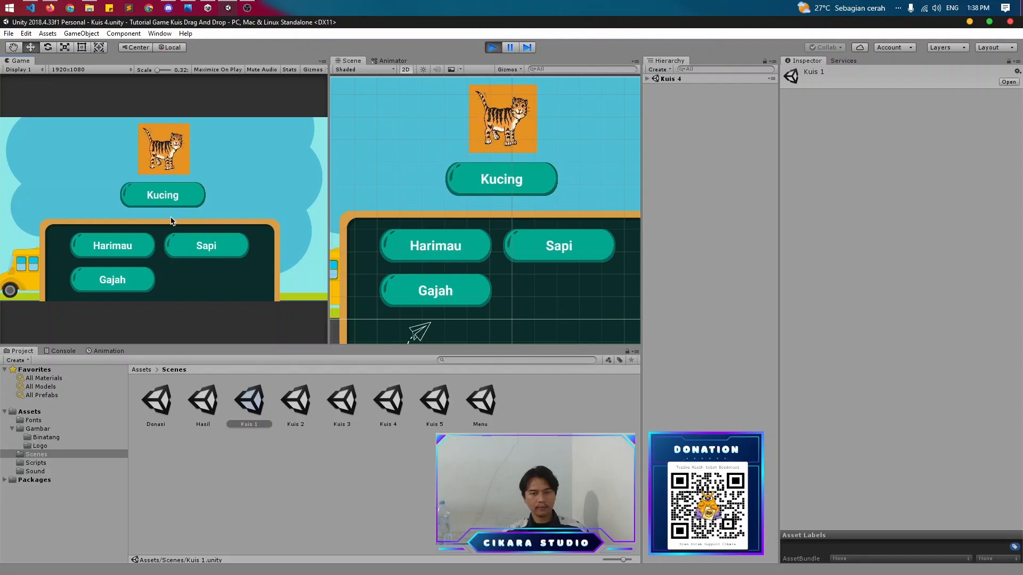
drag(206, 280, 167, 198)
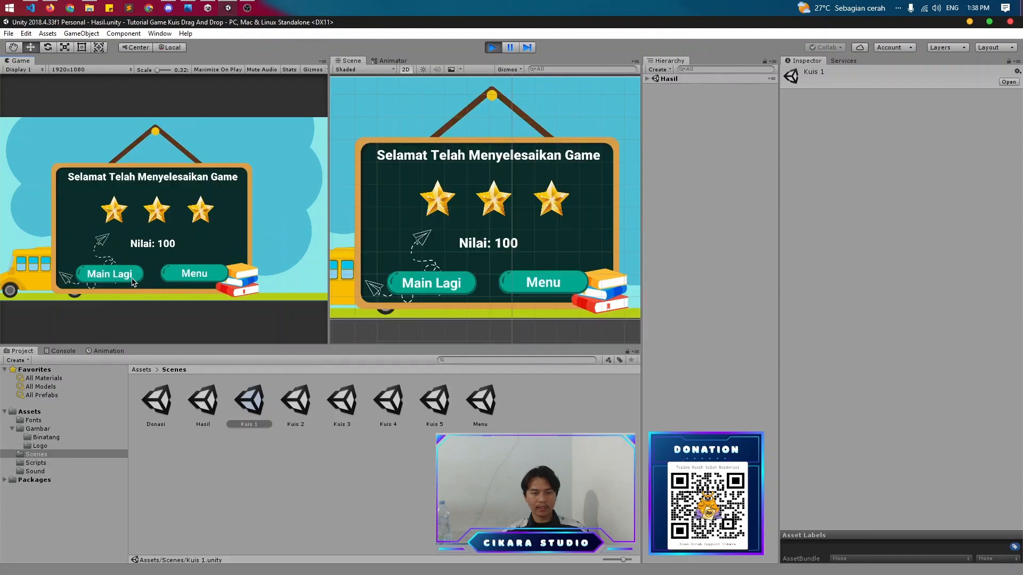
- Replay the quiz with Kucing in Kuis 1, 2 and 4 and Harimau in Kuis 3, return to the menu after Kuis 5, and stop
click(134, 281)
drag(212, 251, 166, 196)
drag(205, 250, 165, 201)
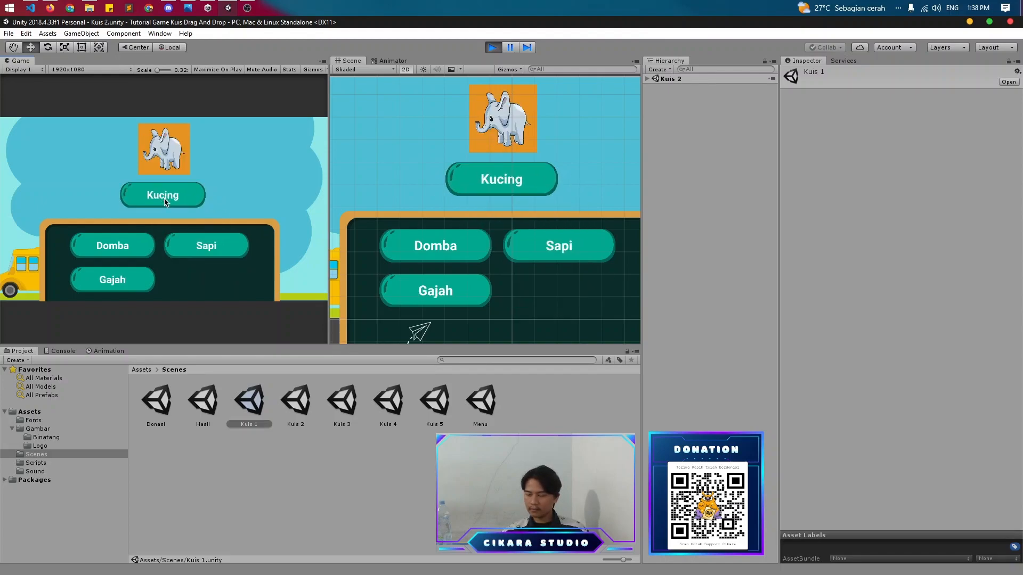
drag(121, 253, 162, 196)
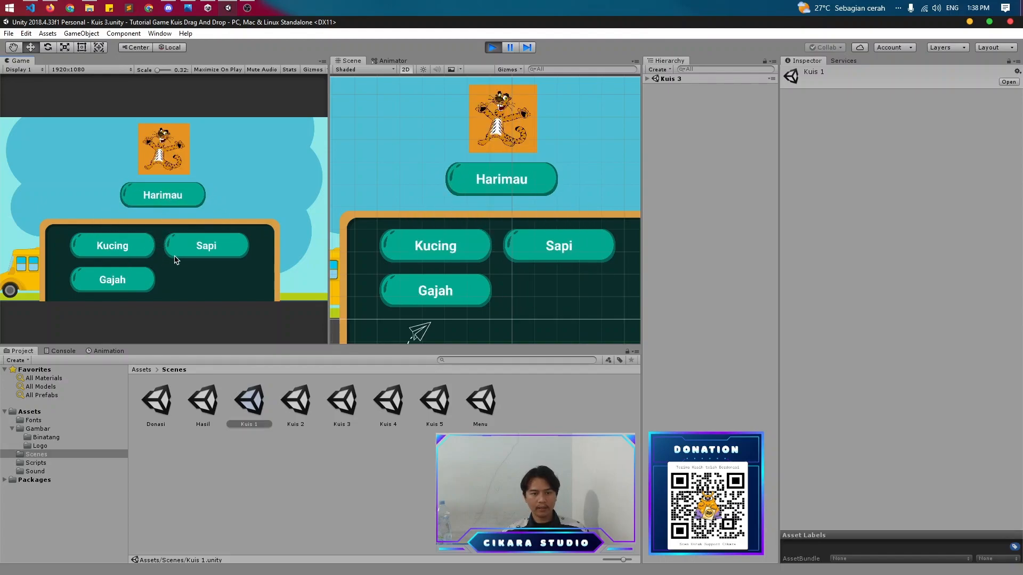
drag(206, 254, 164, 205)
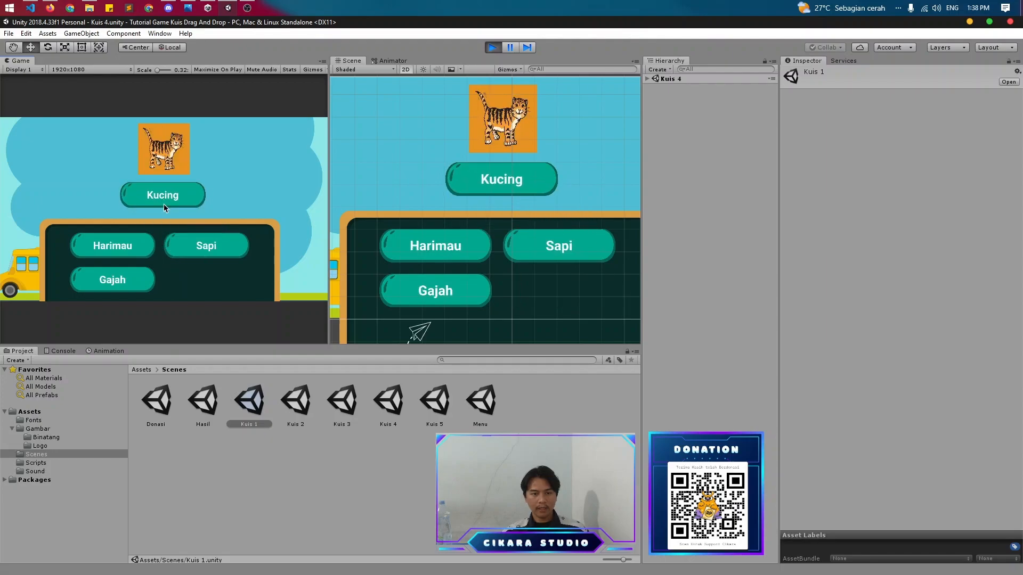
drag(140, 258, 163, 196)
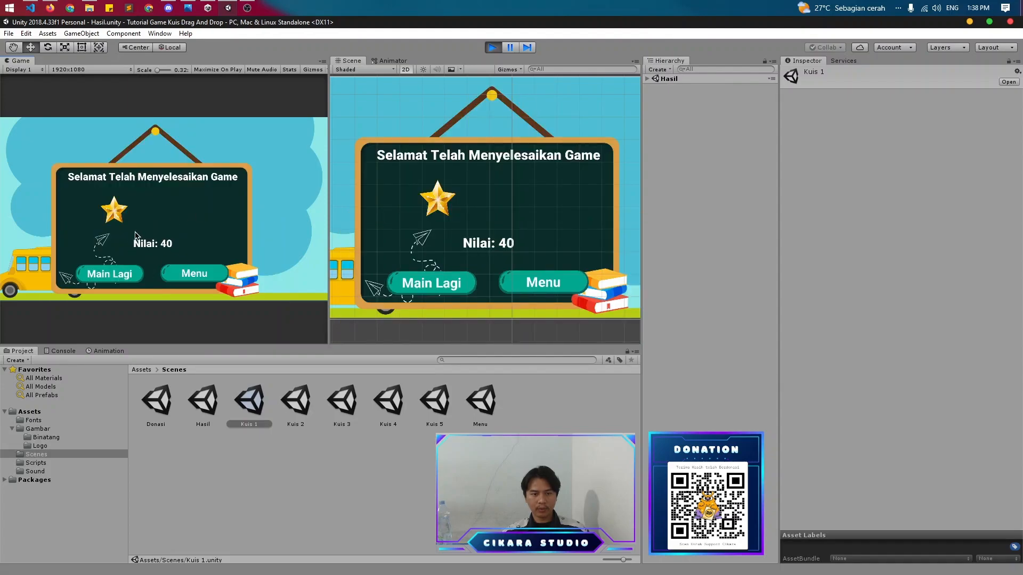
click(203, 281)
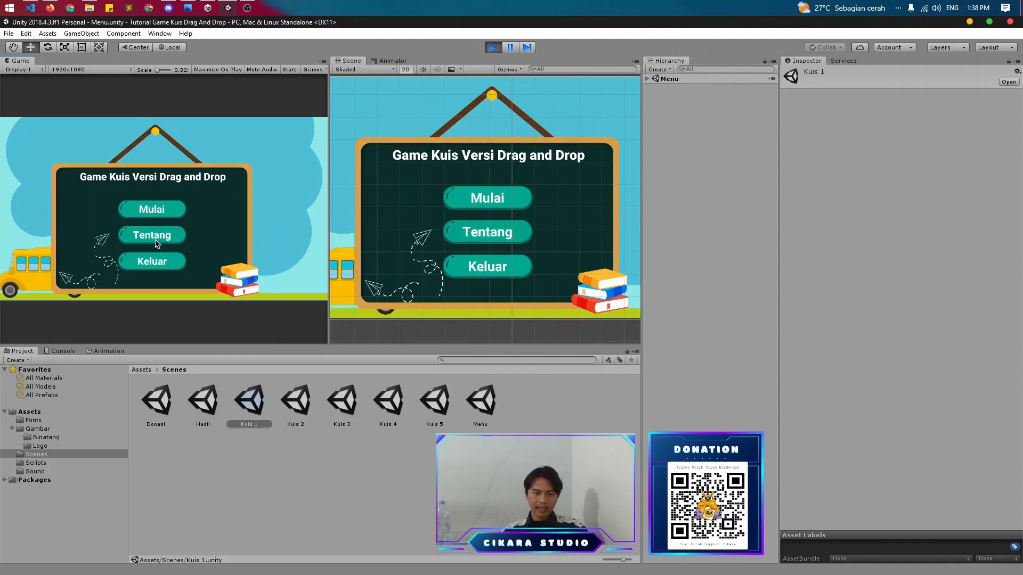
click(495, 49)
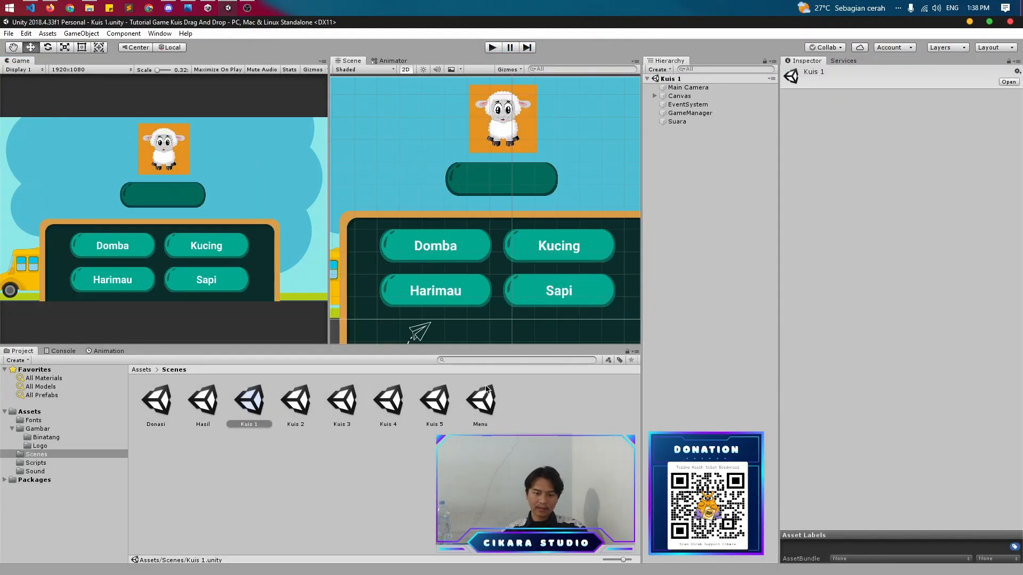
- Duplicate the Menu scene, rename the copy Tentang, and open it
click(533, 409)
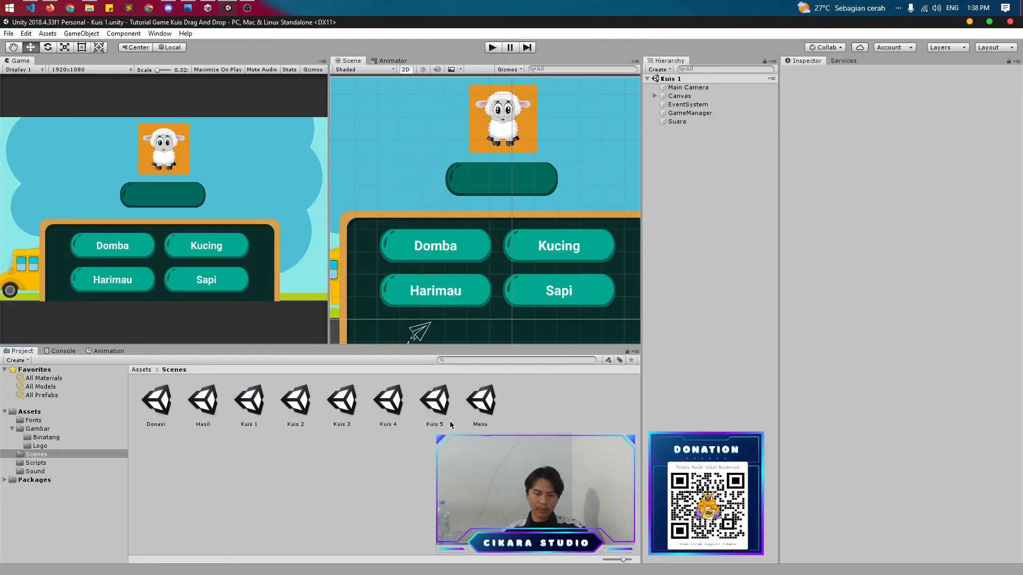
double_click(483, 408)
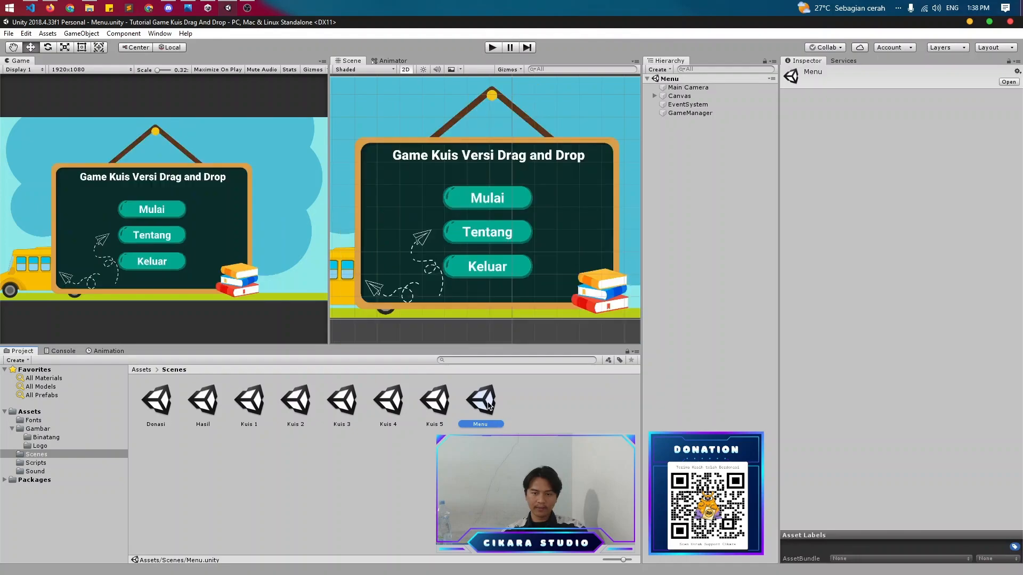
click(493, 412)
key(ctrl+d)
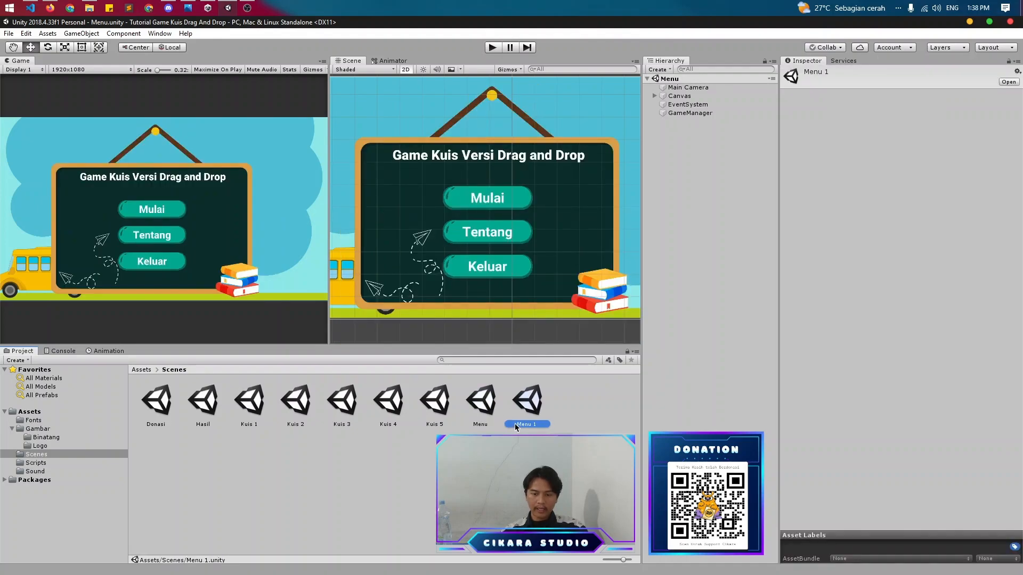
right_click(531, 421)
click(559, 220)
text(Tentang)
key(Return)
double_click(527, 401)
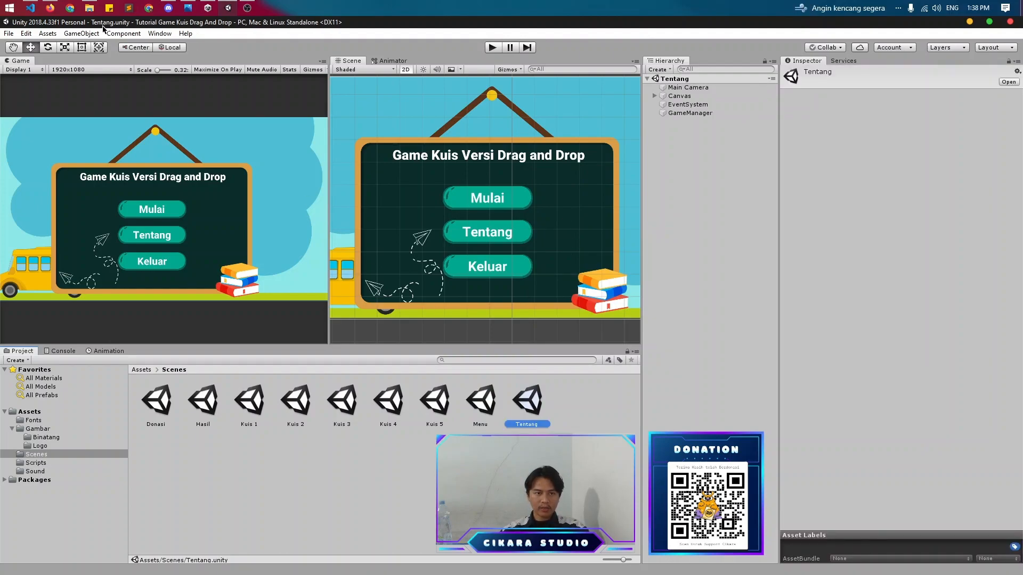
- Delete the POPUP_Keluar object from the Tentang scene's Canvas
click(680, 96)
click(654, 96)
click(698, 155)
right_click(719, 155)
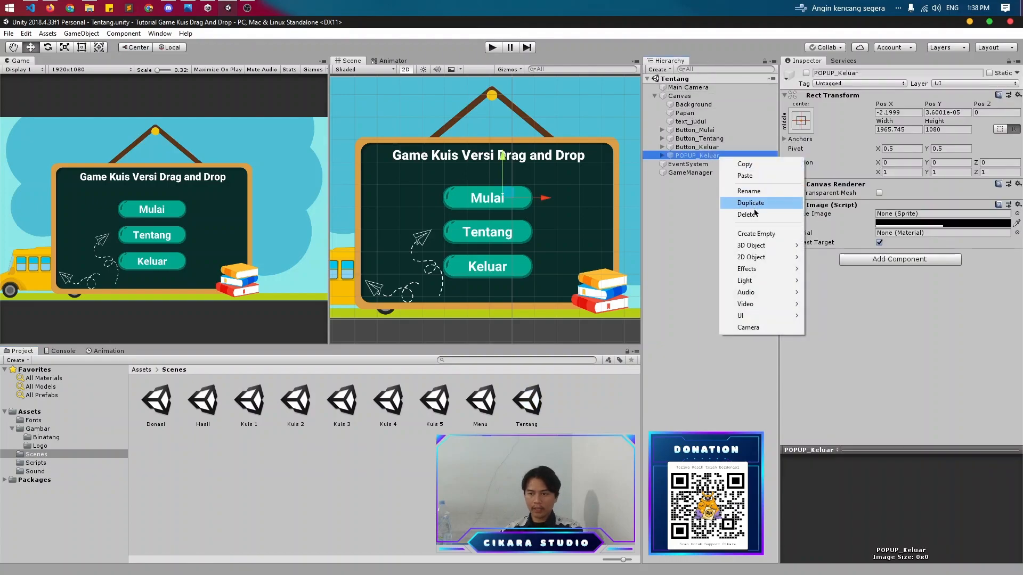
click(737, 212)
- Delete Button_Tentang and Button_Keluar together from the Canvas
click(714, 148)
click(715, 139)
ctrl+click(712, 132)
click(714, 140)
ctrl+click(716, 148)
right_click(716, 148)
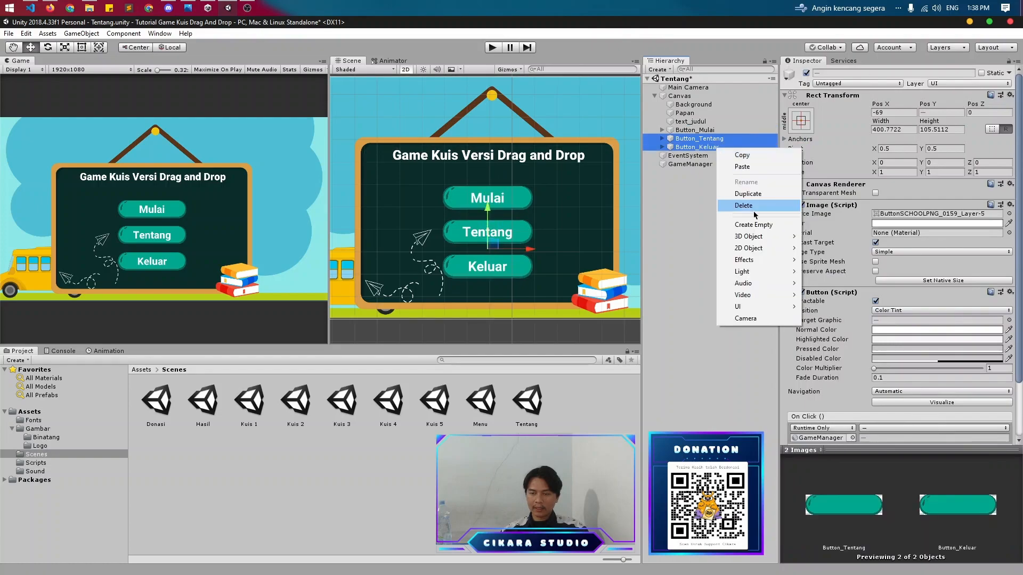
click(749, 205)
- Move Button_Mulai down the board to a Y position of about -328 and change its label text to Menu
click(695, 130)
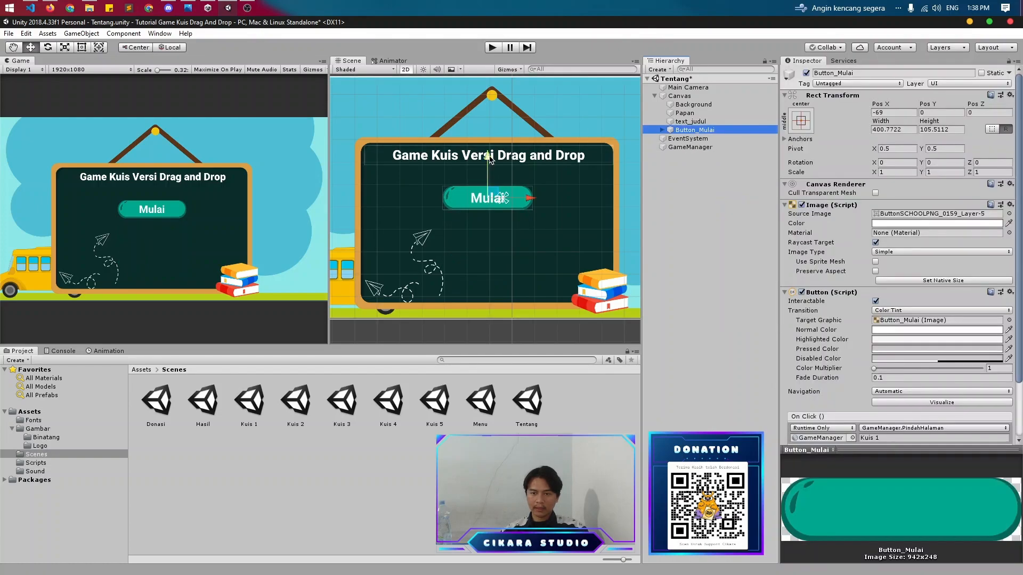
click(661, 130)
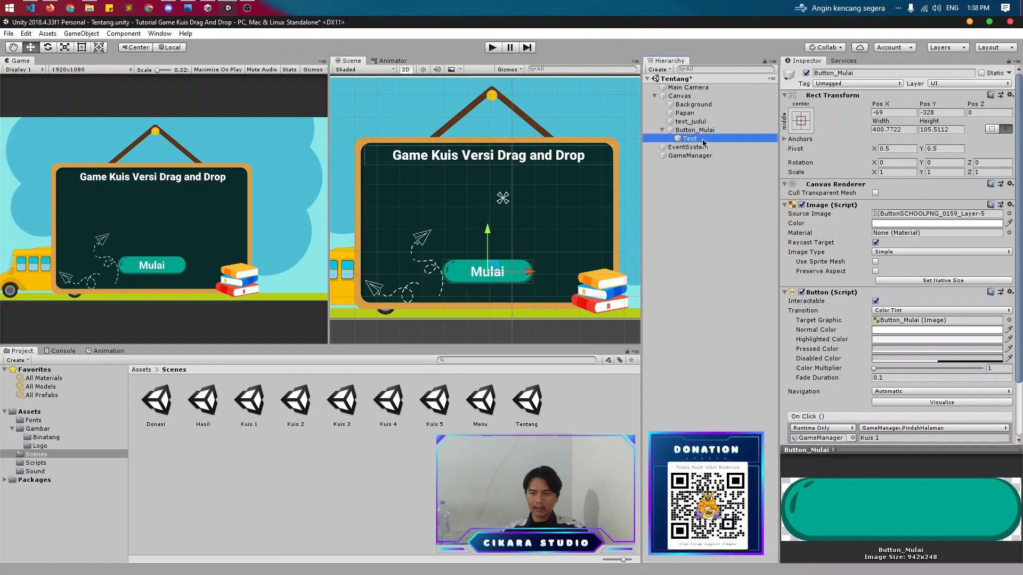
click(690, 139)
click(843, 225)
text(Menu)
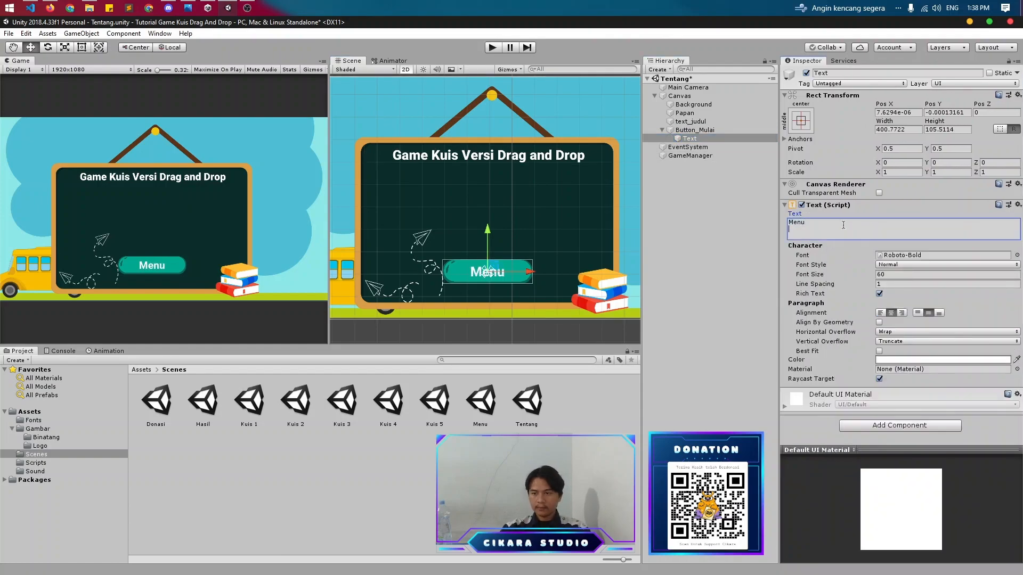
- Set the On Click PindahHalaman argument of Button_Mulai to Menu and save the scene
click(715, 131)
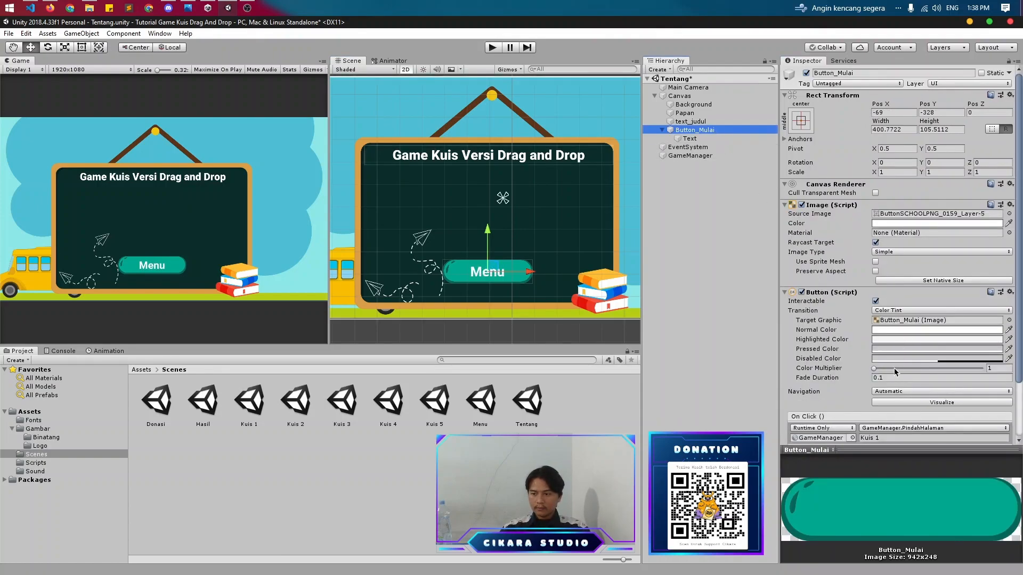
scroll(894, 368, down, 3)
click(894, 374)
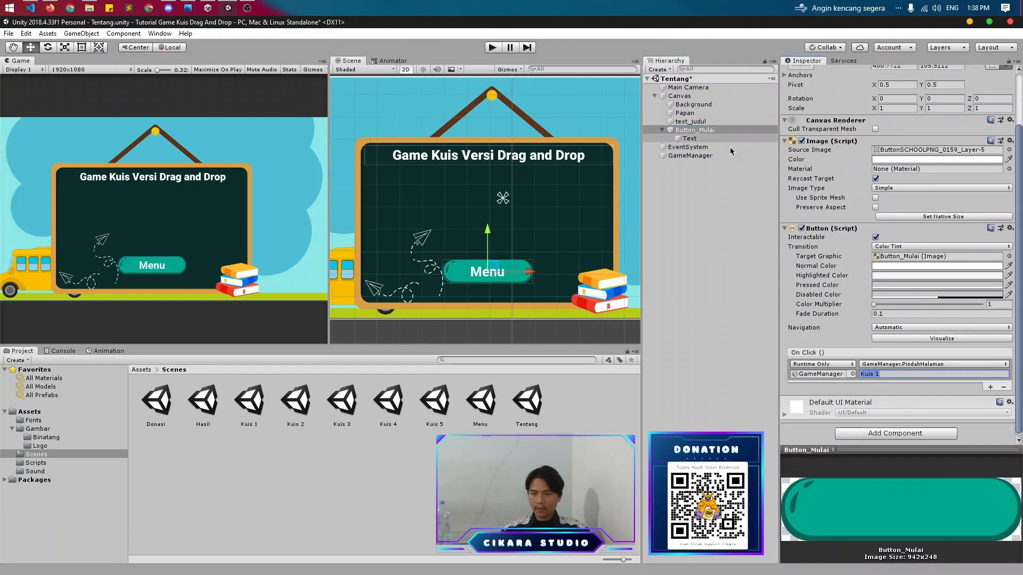
text(Menu)
key(ctrl+s)
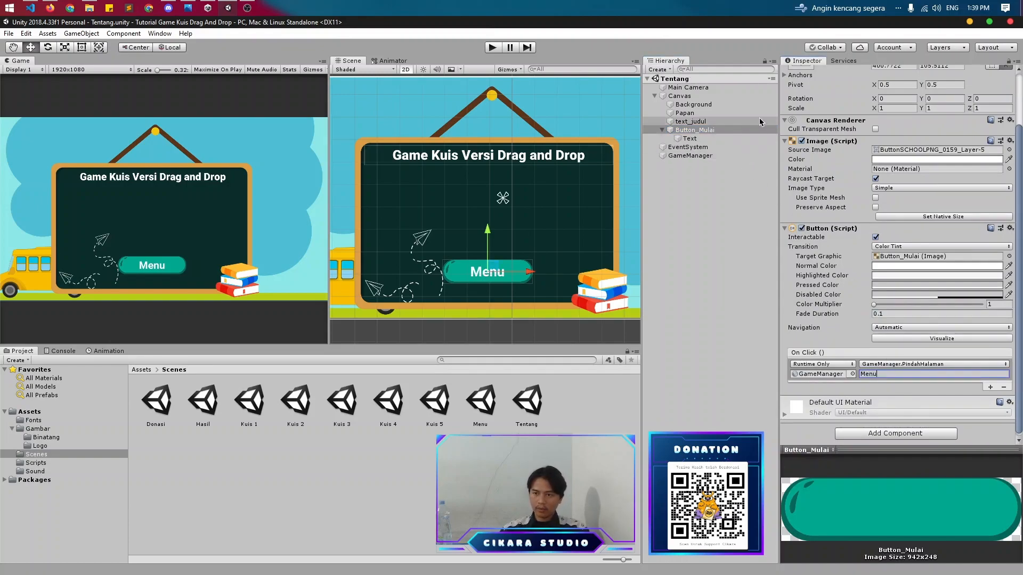
- Rename Button_Mulai as Button_Menu, shift it slightly lower on the board, and save the scene
right_click(708, 132)
click(735, 166)
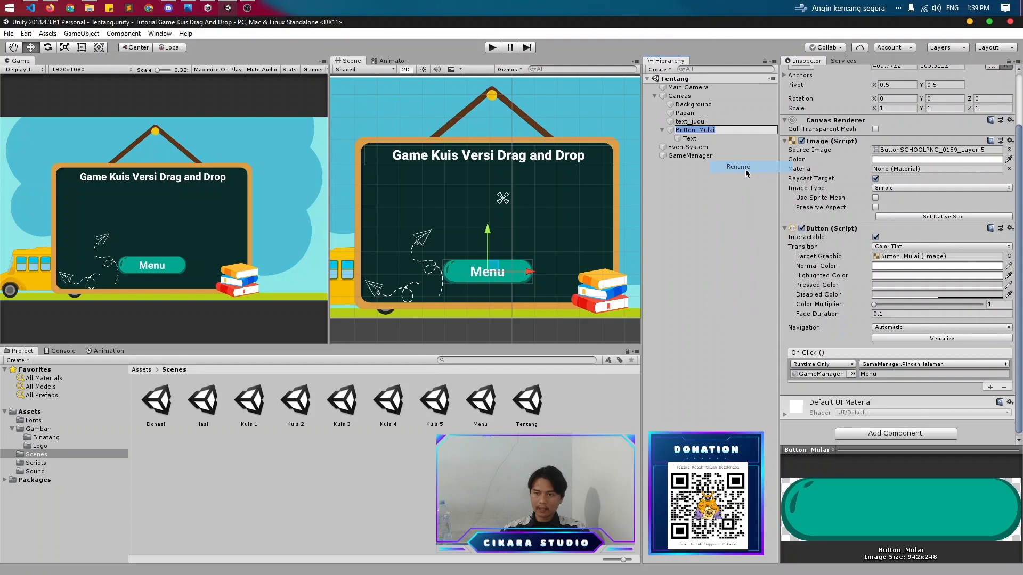
text(Button_menu)
key(Return)
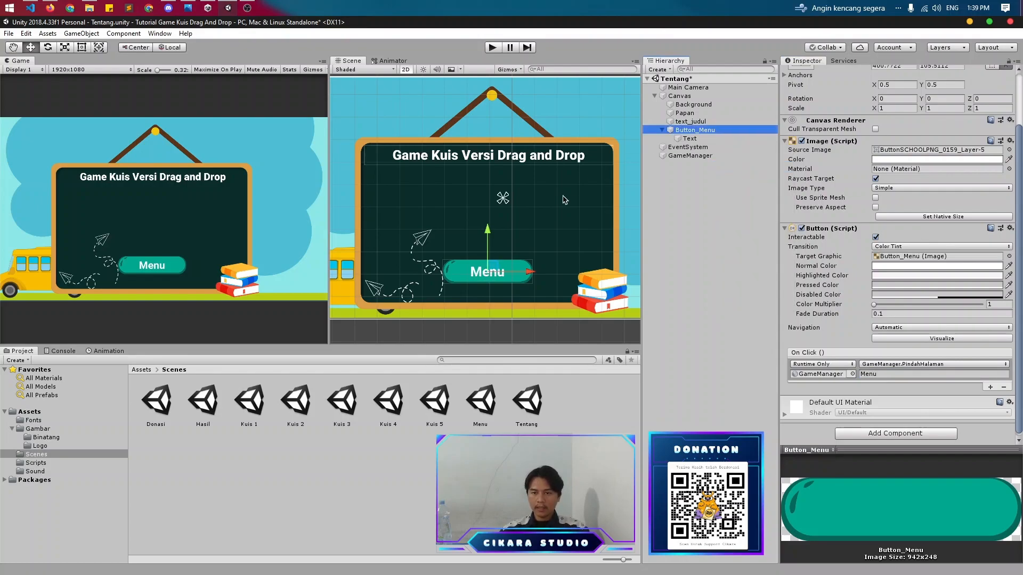
drag(490, 241, 490, 249)
key(ctrl+s)
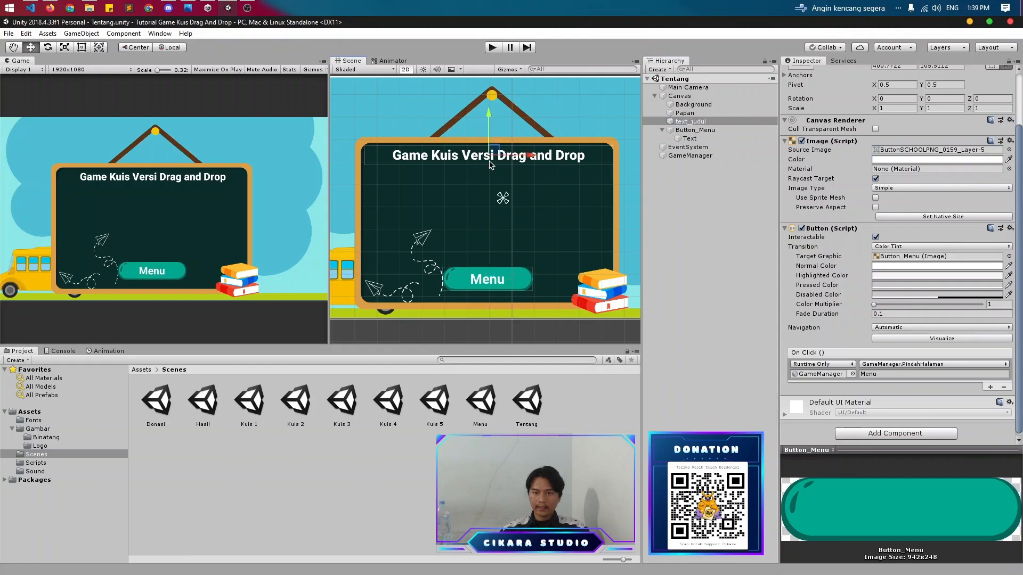
- Duplicate text_judul, place the copy just below the title at a Y position of about 91, and rename it text_deskripsi
click(495, 160)
key(ctrl+d)
drag(491, 121, 491, 143)
right_click(709, 147)
click(738, 184)
text(text_deskripsi)
key(Return)
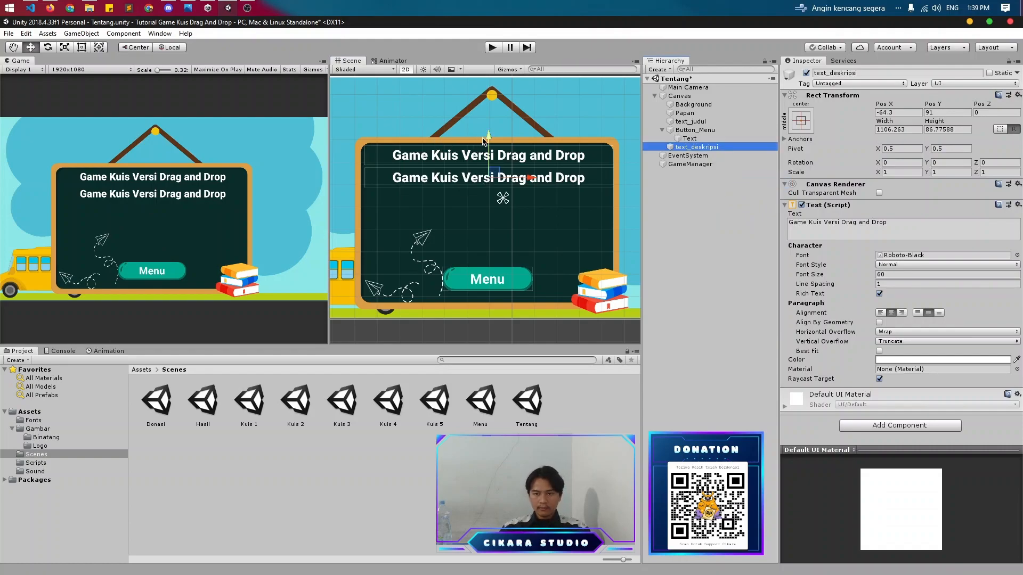
- Stretch text_deskripsi to a height of about 424, enter "Game ini Karya Cikara Studio, dibuat untuk memenuhi salah satu tugas skripsi." as its text, and save
key(t)
drag(488, 188, 503, 264)
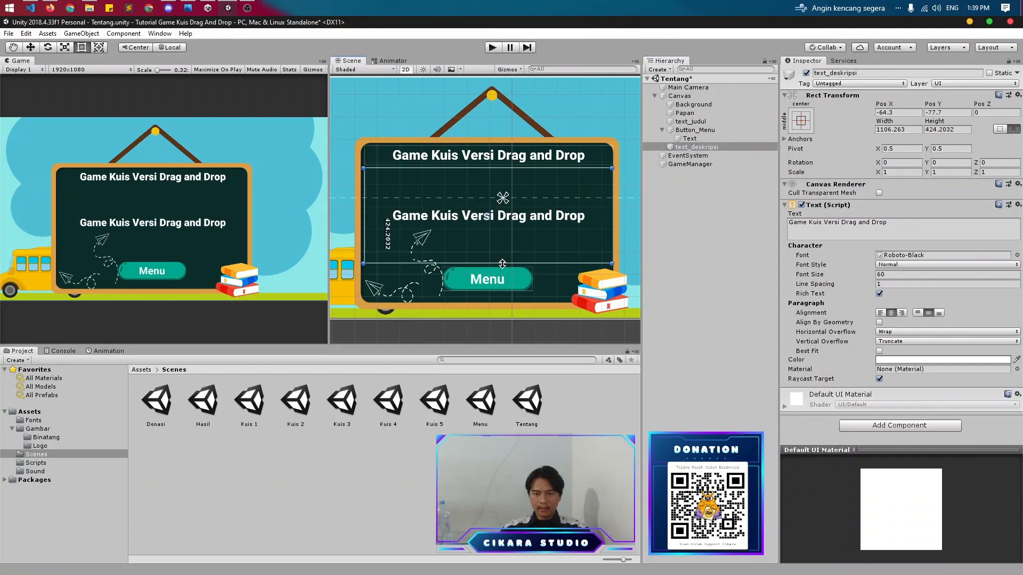
click(916, 229)
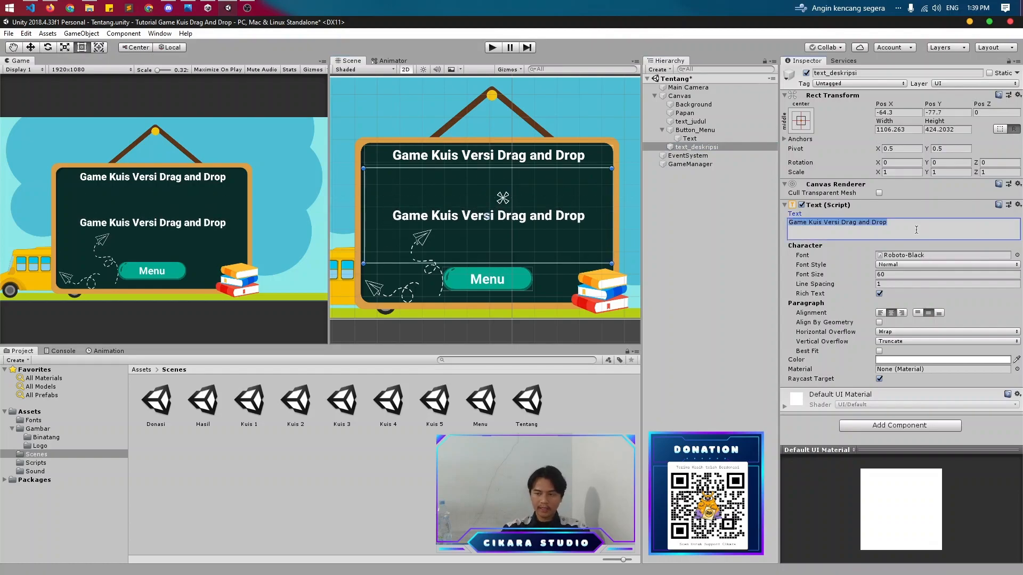
key(BackSpace)
text(Game ini)
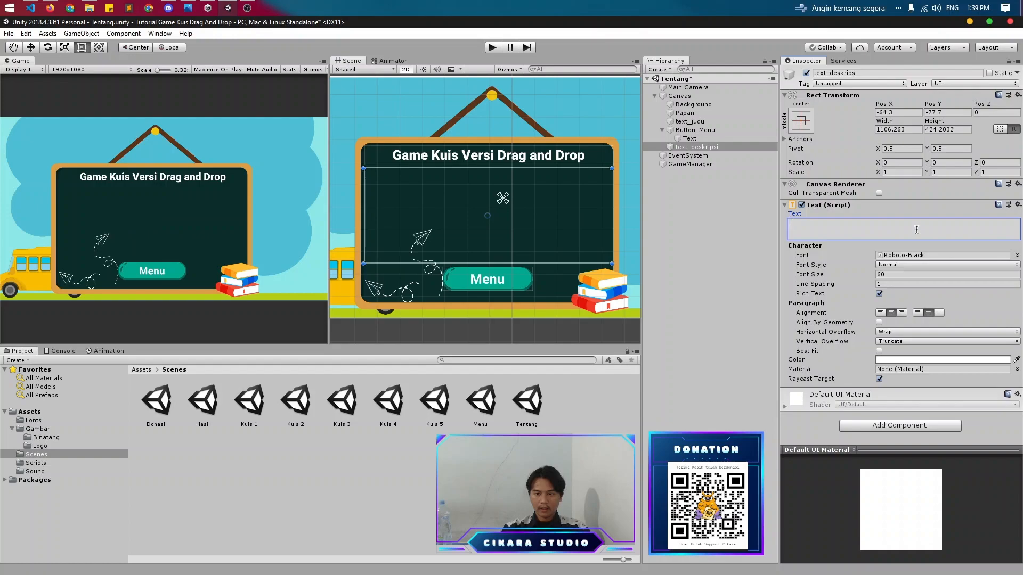
text( Karya )
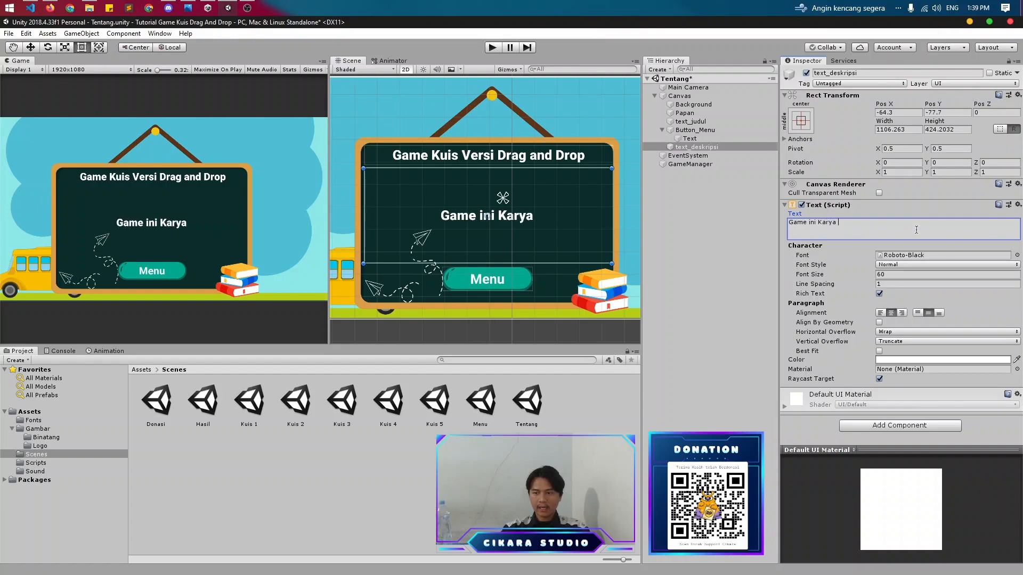
text(Cikar)
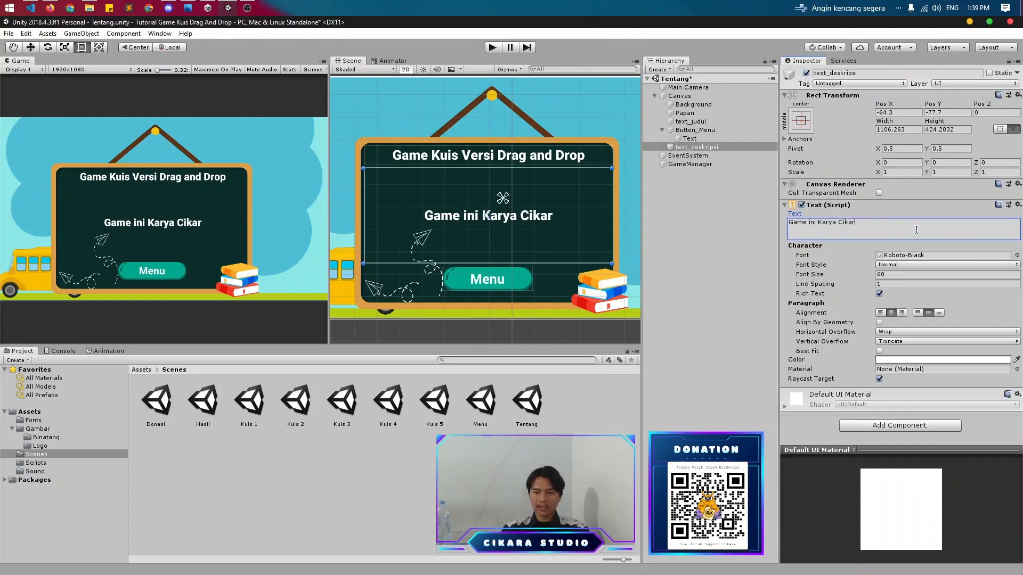
text(a Studio, )
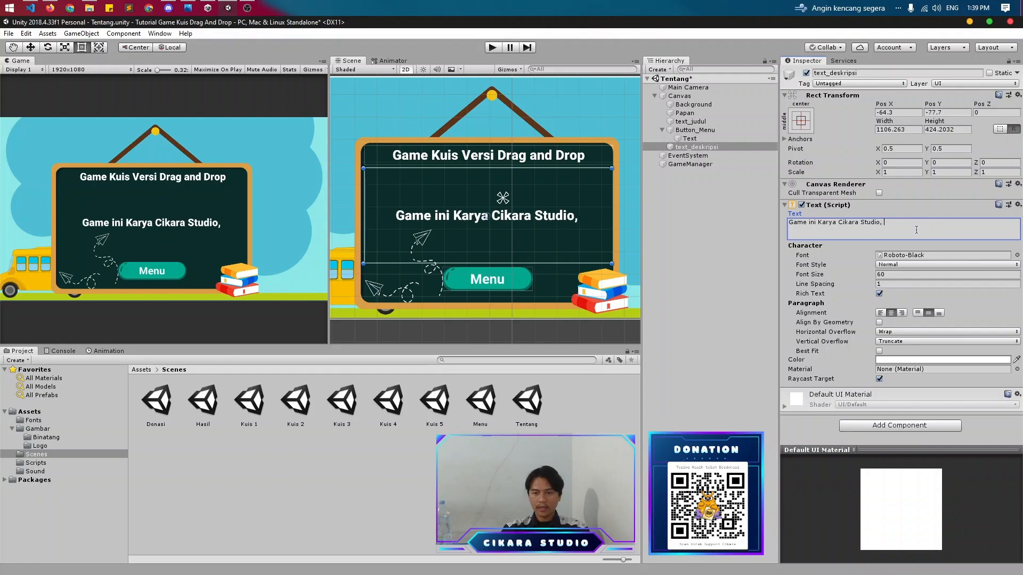
text(dibuat untuk memenu)
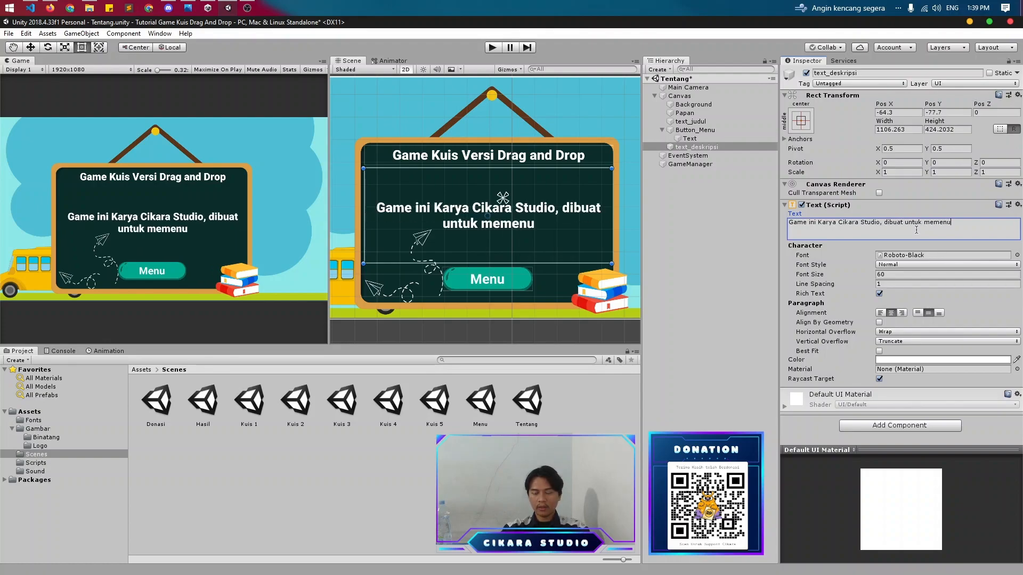
text(hi salah satu tu)
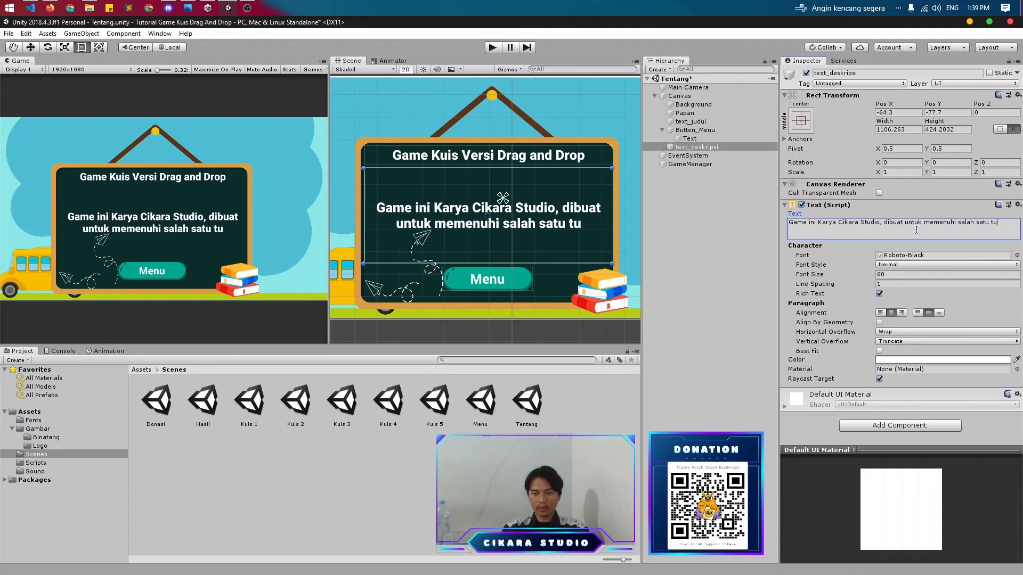
text(gas skripsi.)
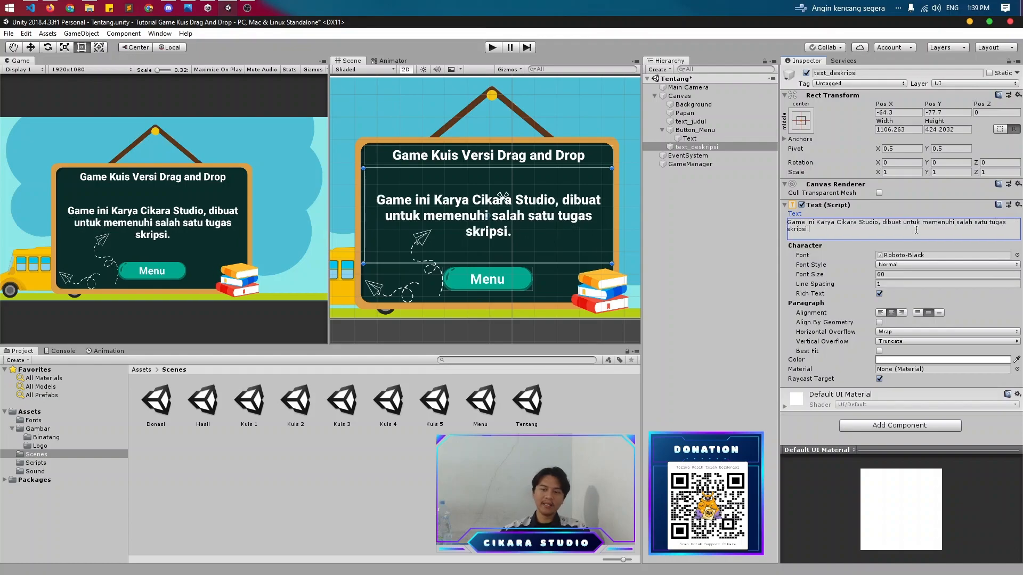
key(ctrl+s)
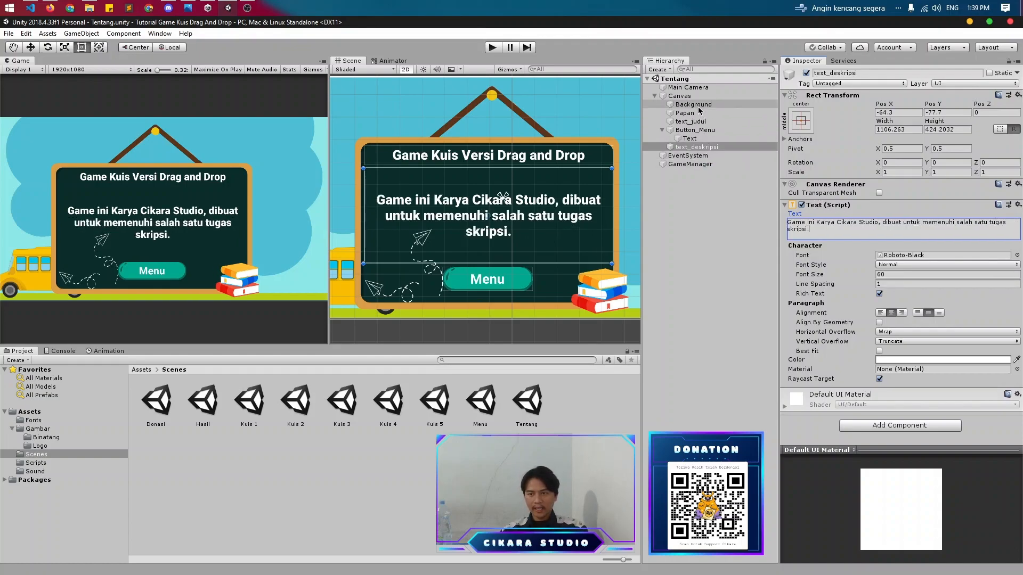
- Open the Menu scene and add the Tentang scene to the scenes in the build settings
right_click(683, 79)
click(734, 182)
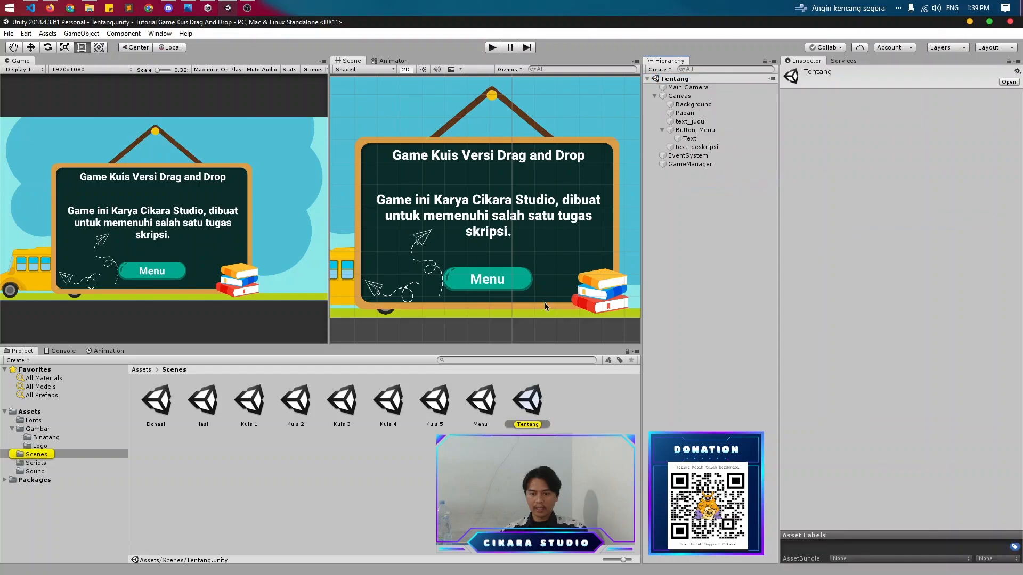
double_click(483, 404)
click(9, 33)
click(32, 138)
drag(527, 406, 687, 245)
click(925, 123)
- Check the On Click argument of Button_Tentang and play-test opening the Tentang page and returning to the menu
click(516, 226)
scroll(954, 353, down, 5)
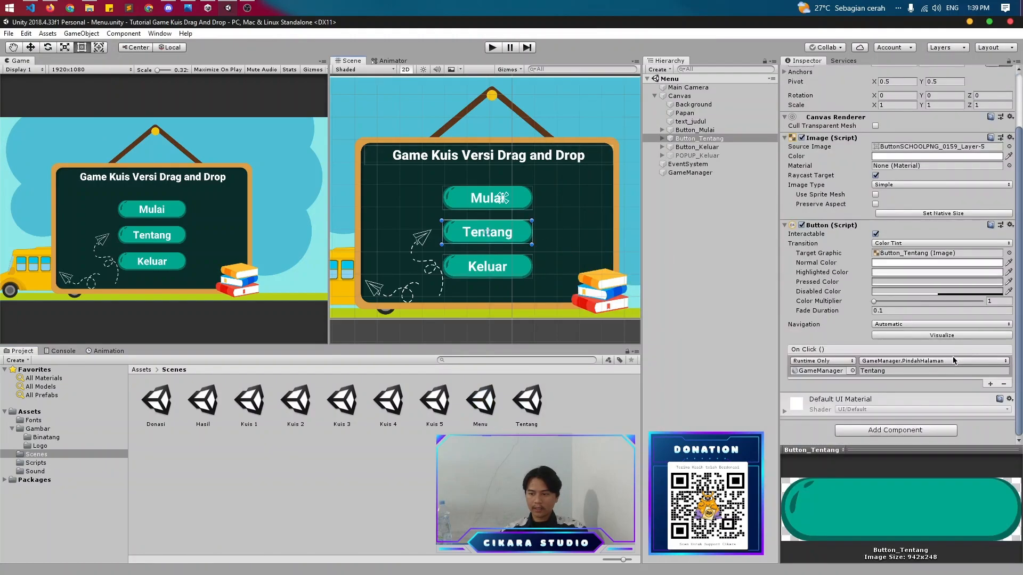
click(493, 46)
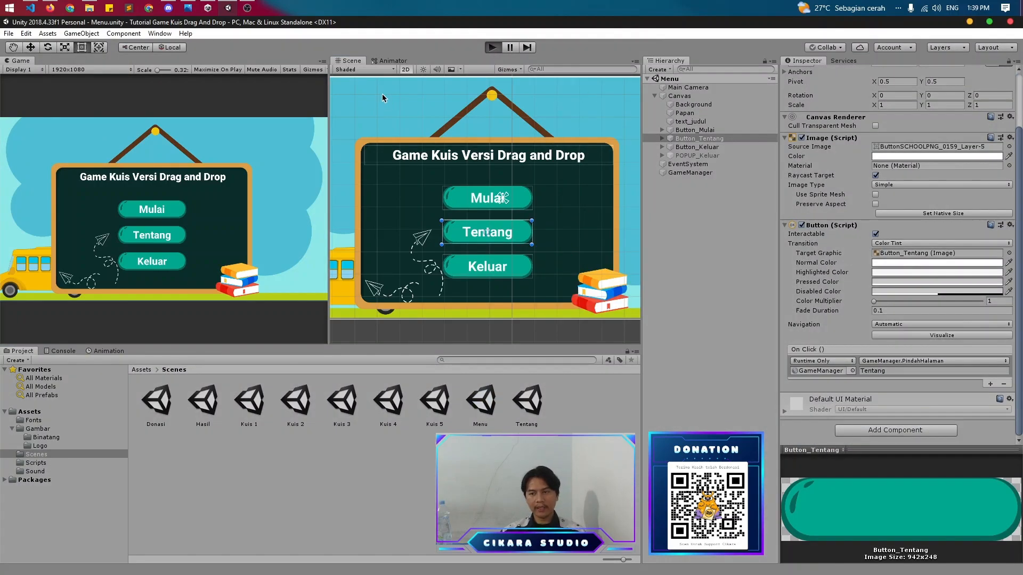
click(165, 237)
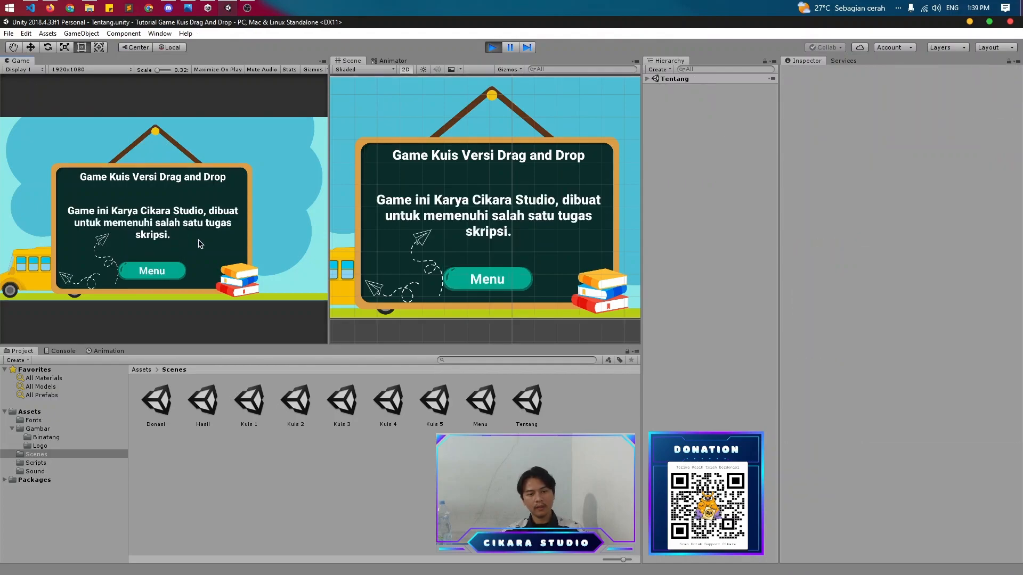
click(153, 273)
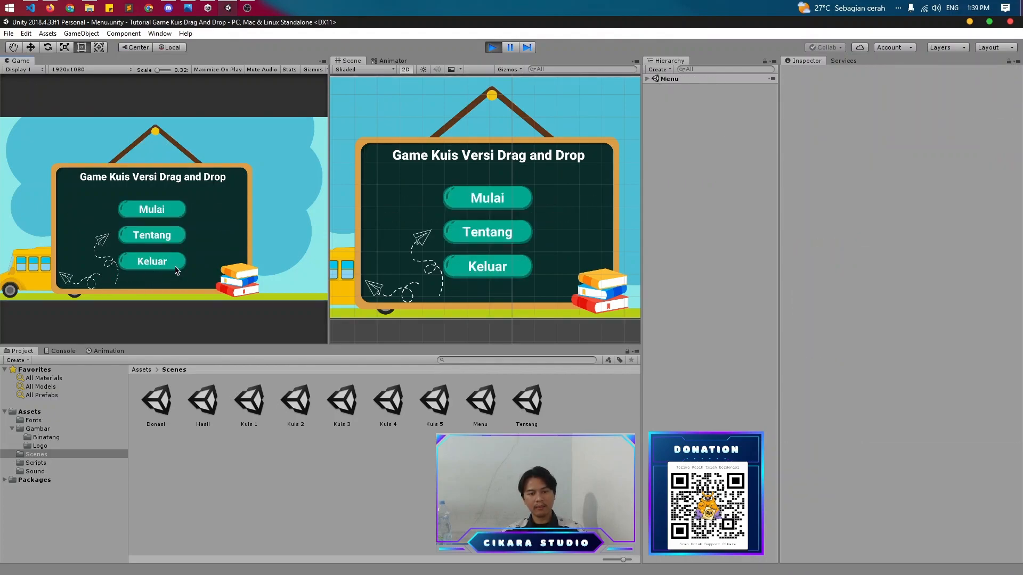
click(493, 47)
- Duplicate the Tentang scene, rename the copy Splashscreen, and open it
click(648, 78)
right_click(660, 79)
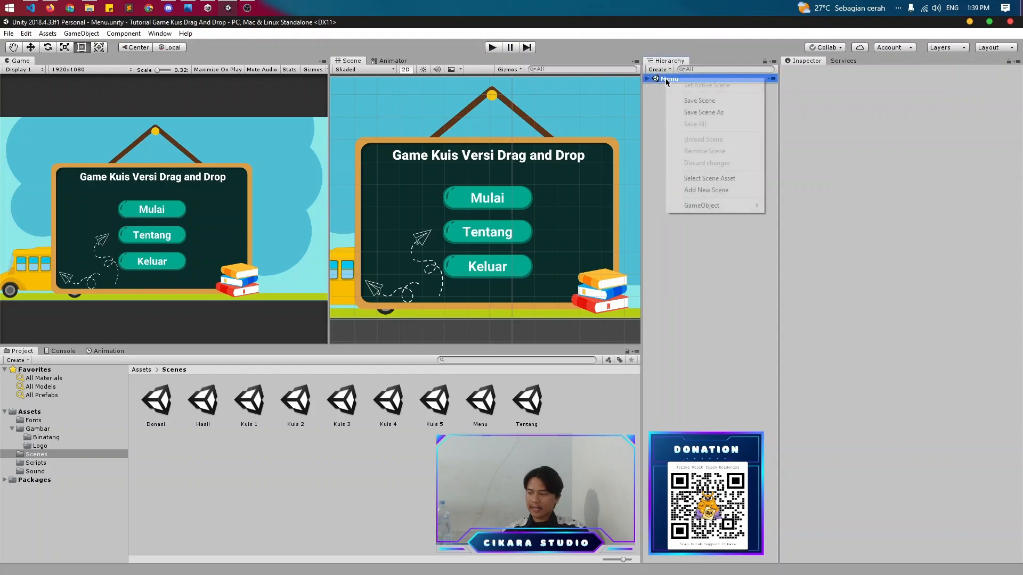
click(698, 178)
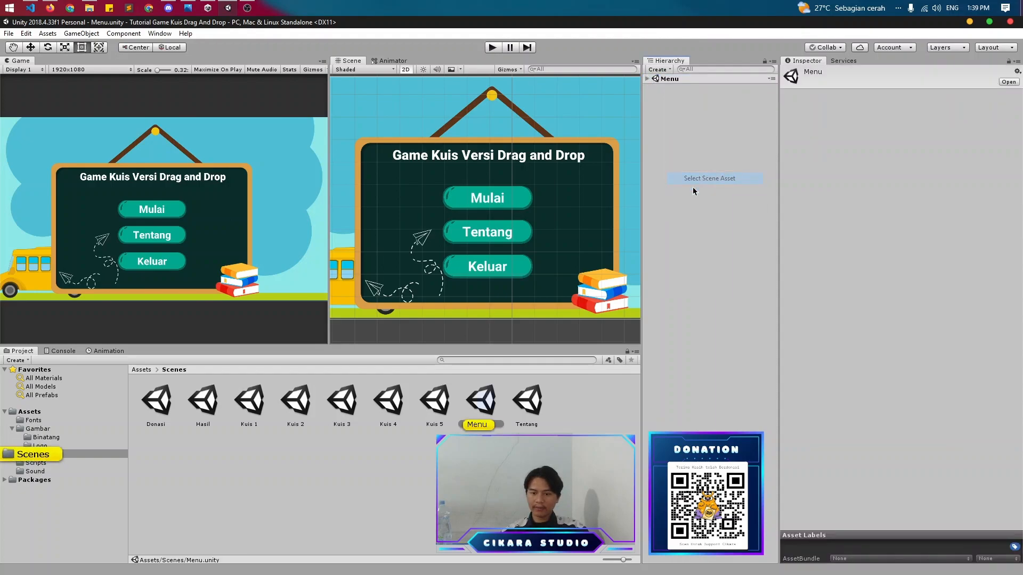
double_click(527, 404)
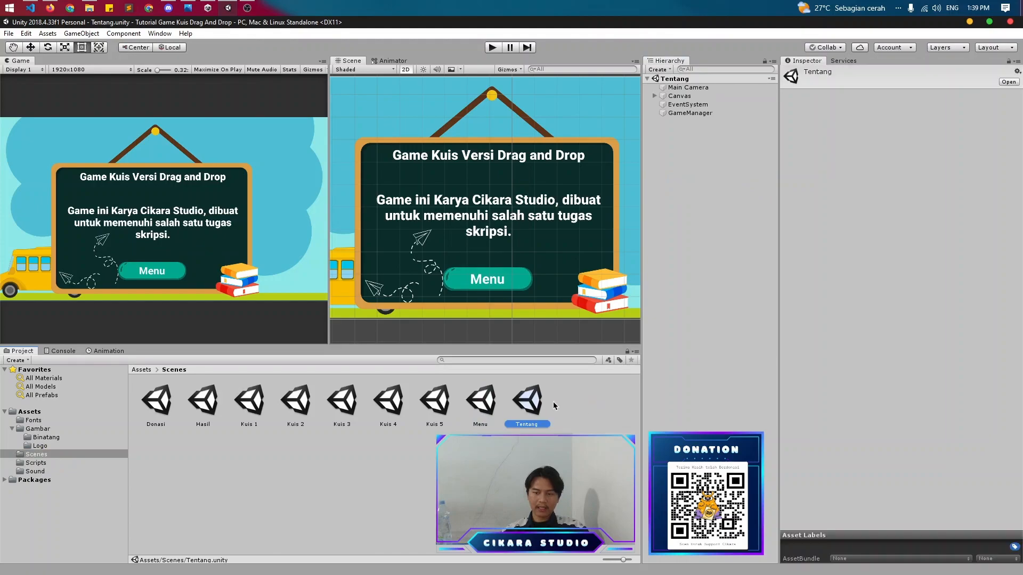
right_click(578, 426)
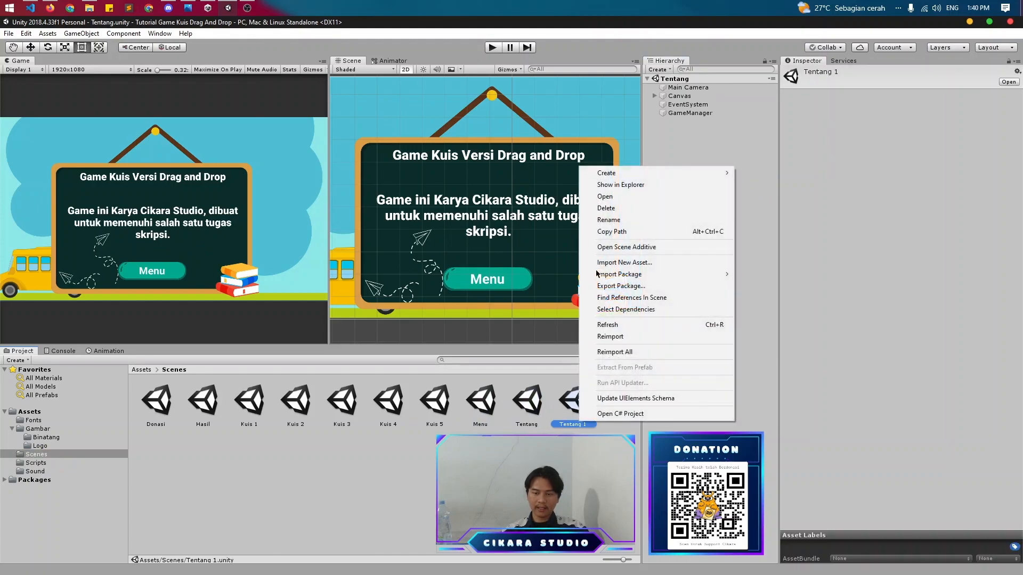
click(612, 220)
text(Splashscreen)
key(Return)
double_click(533, 402)
- Delete GameManager, text_deskripsi and Button_Menu from the Splashscreen scene
click(690, 113)
right_click(693, 113)
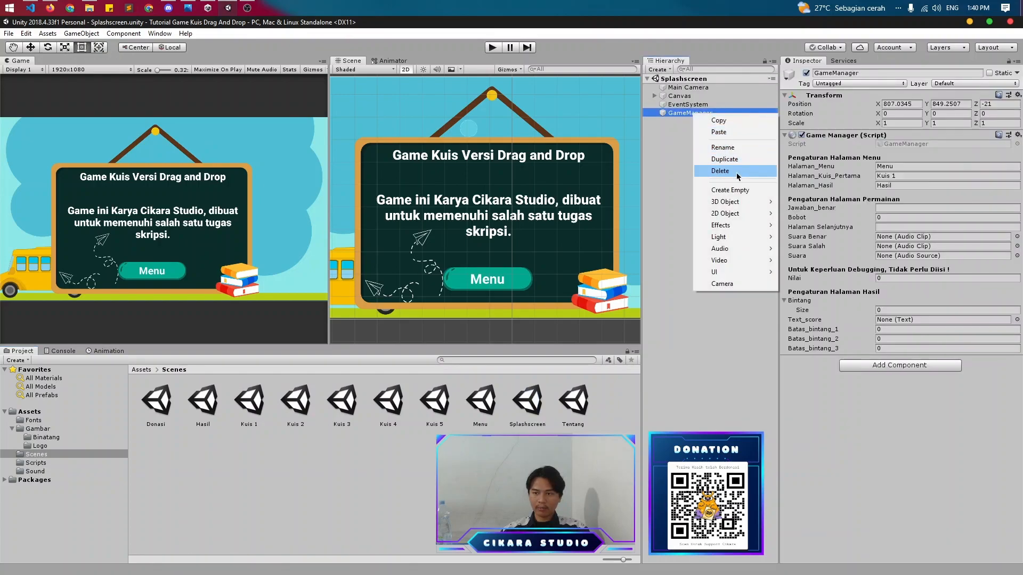
click(736, 173)
click(680, 96)
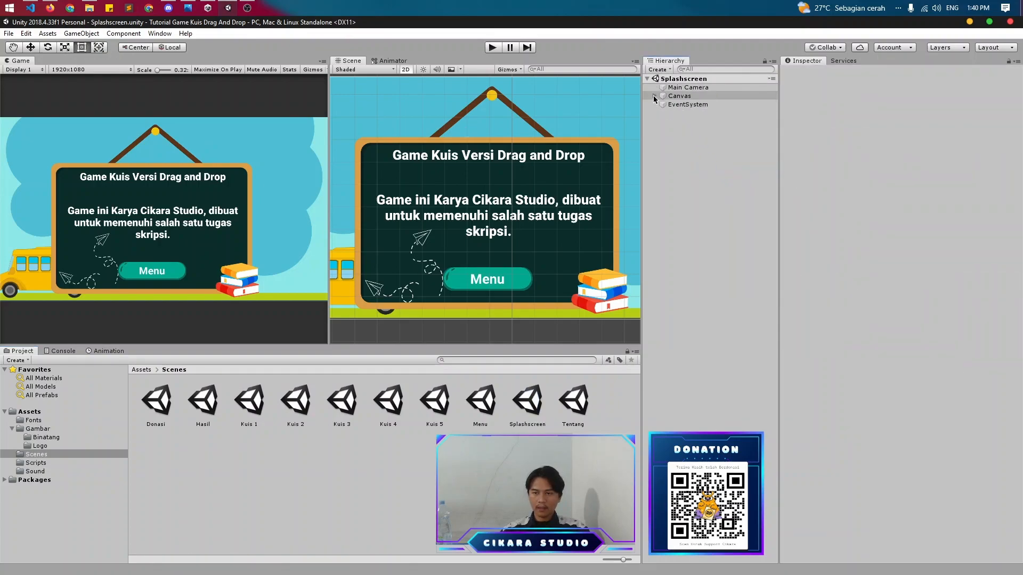
click(654, 96)
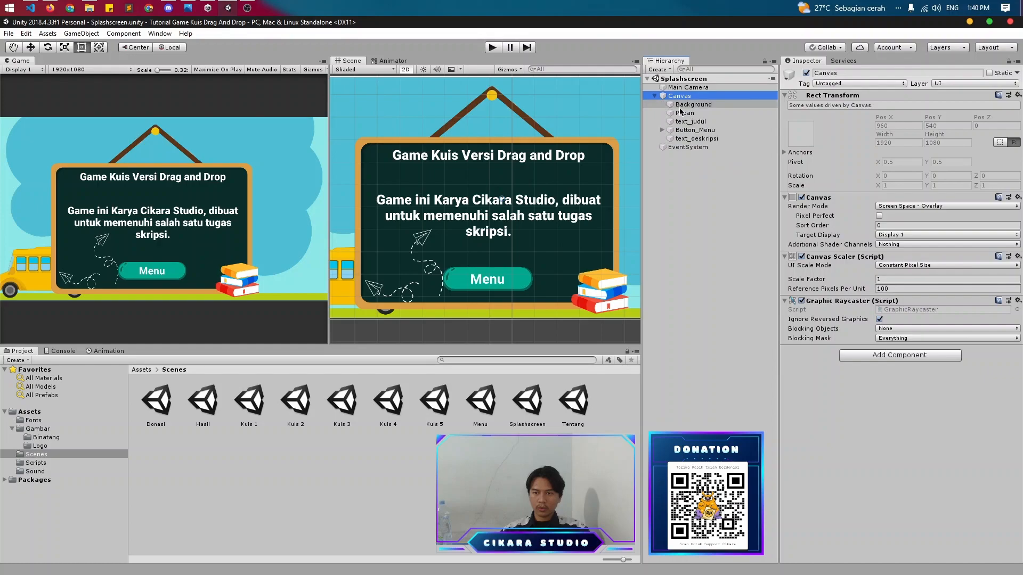
click(693, 139)
key(Delete)
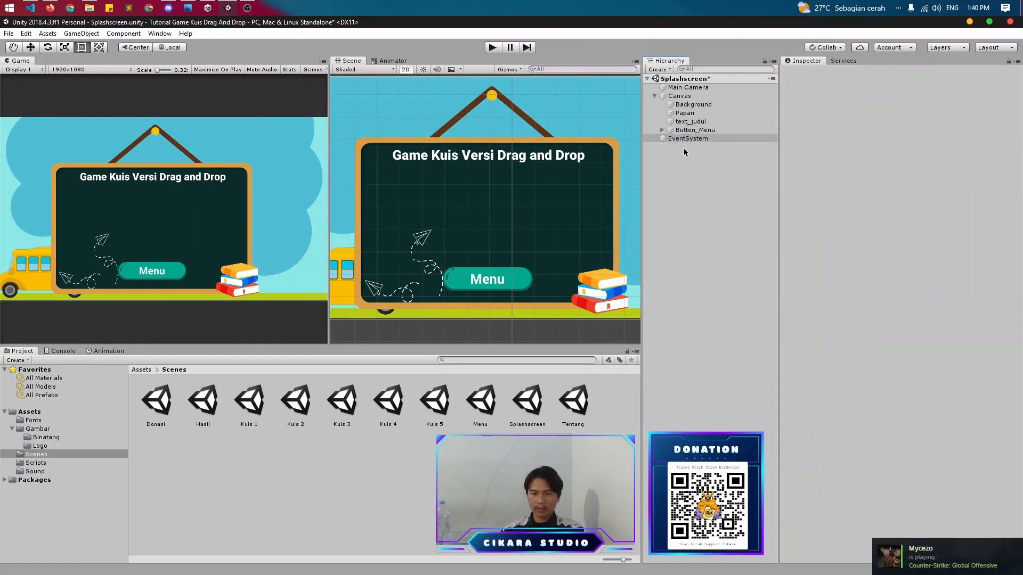
click(709, 130)
key(Delete)
- Add a UI Image about 856 by 314 on the board under Canvas, with the CIKARA - WHITE(1) logo as its source
click(692, 122)
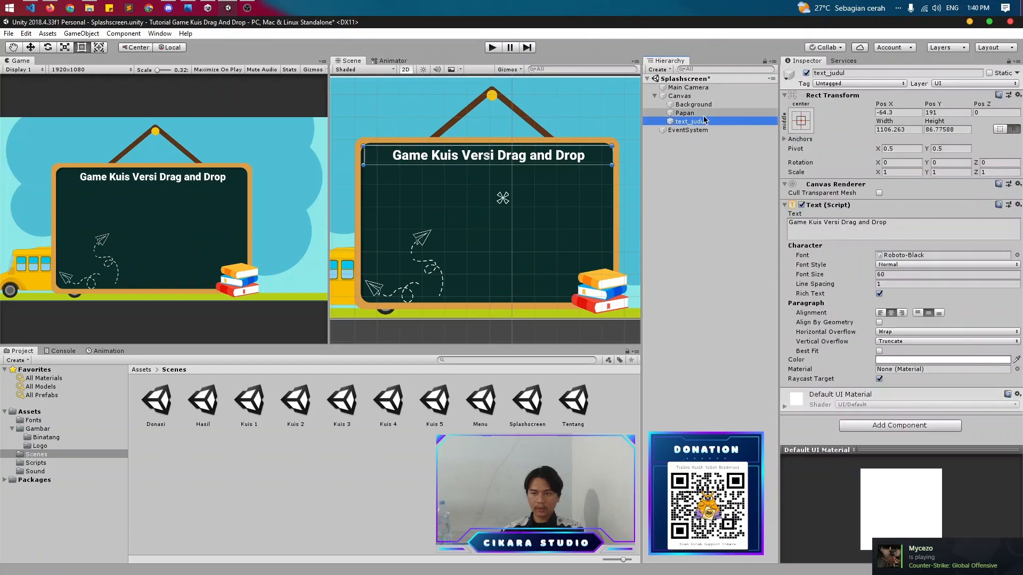
right_click(679, 96)
mouse_move(749, 258)
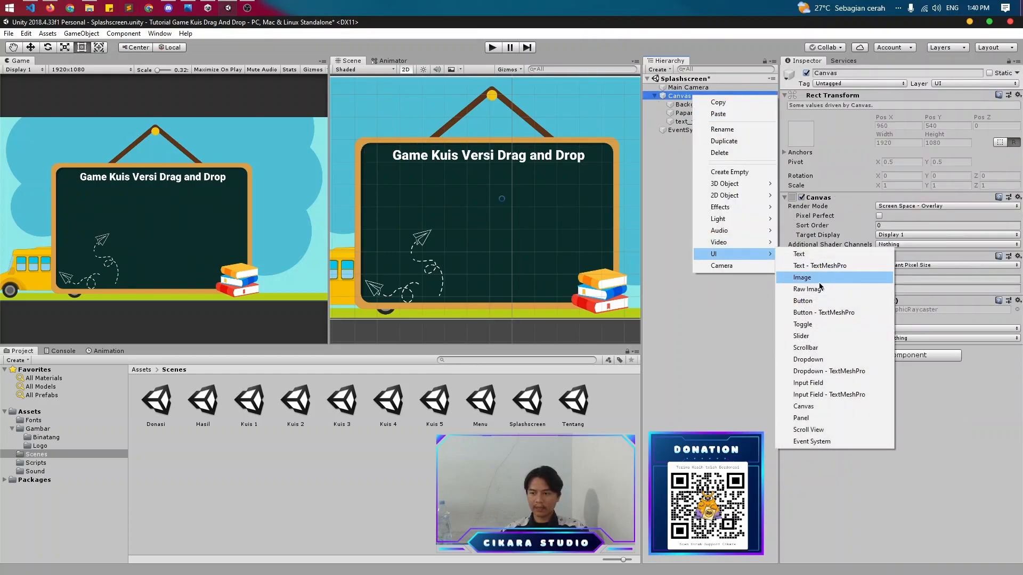
click(799, 277)
drag(490, 196, 380, 197)
drag(445, 212, 445, 258)
drag(509, 222, 572, 224)
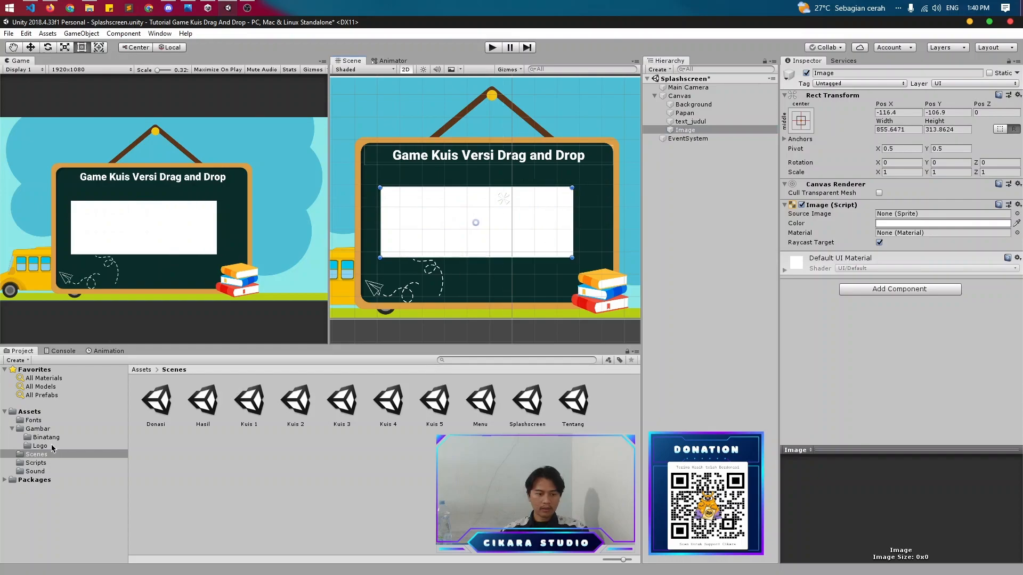
click(40, 446)
drag(157, 399, 914, 214)
- Set the logo image to 2048 by 788 and scale it down to fit centred below the title on the board
click(902, 129)
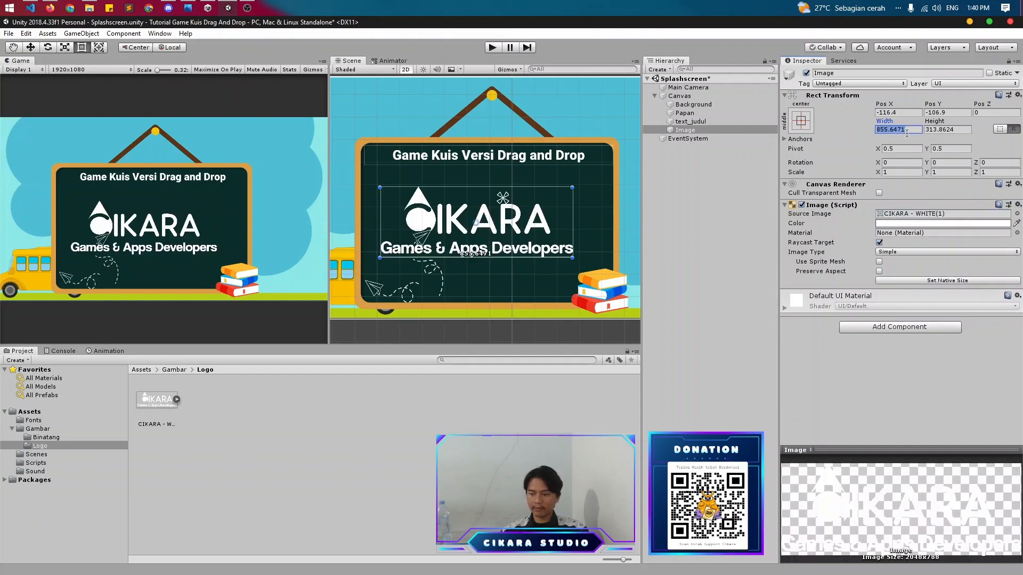
text(2048)
key(Tab)
text(788)
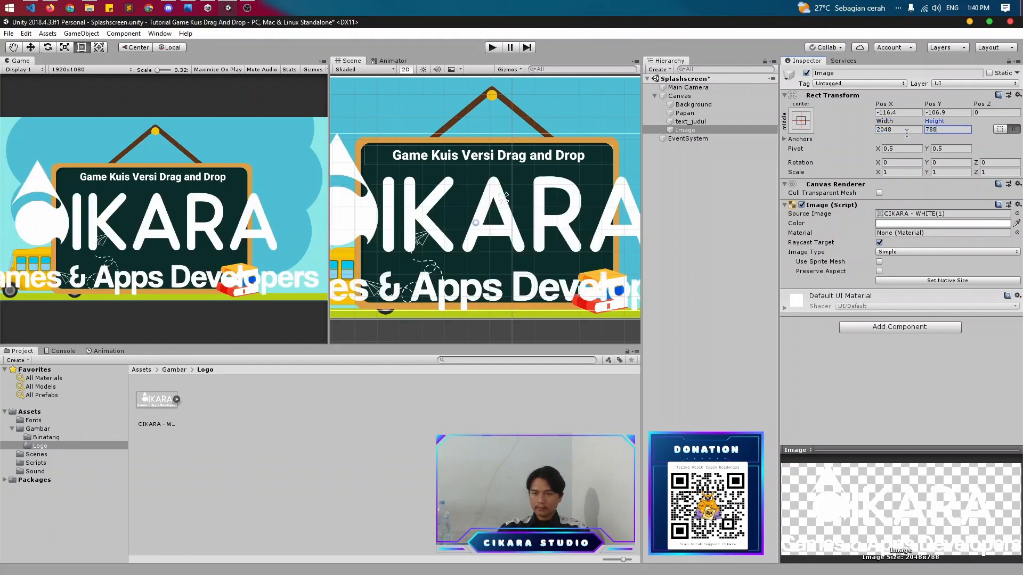
scroll(487, 201, down, 5)
click(590, 254)
drag(590, 254, 532, 214)
key(w)
- Create an empty object at the root of the Splashscreen scene and name it Backsound Music
click(683, 146)
click(655, 96)
right_click(693, 174)
click(725, 250)
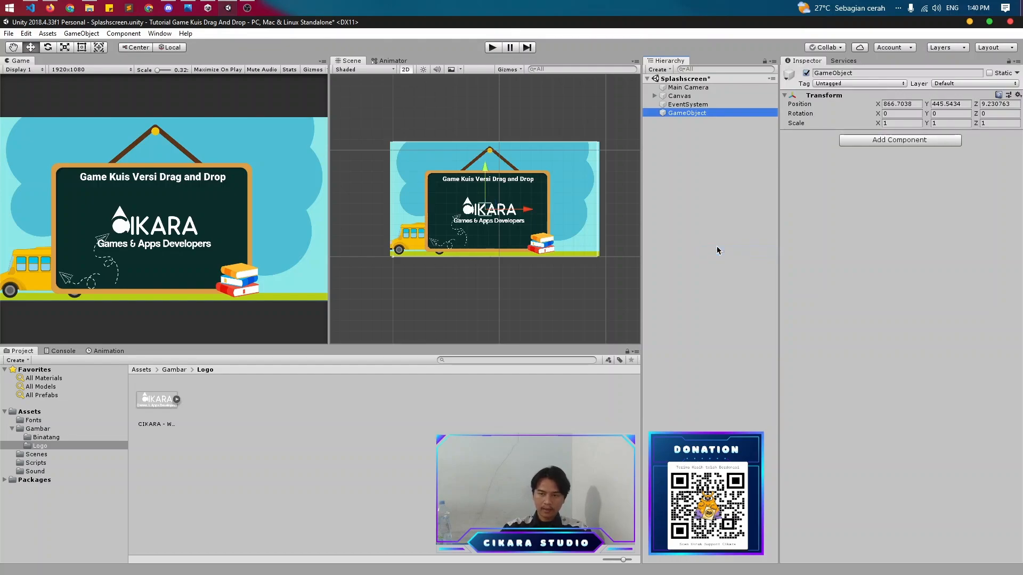
right_click(692, 113)
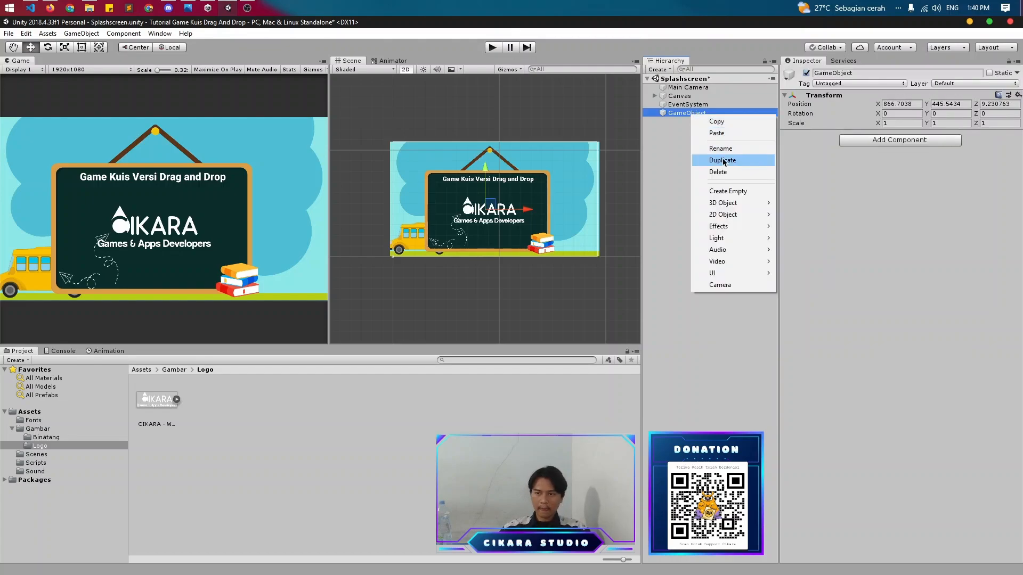
click(728, 154)
text(Backgsound)
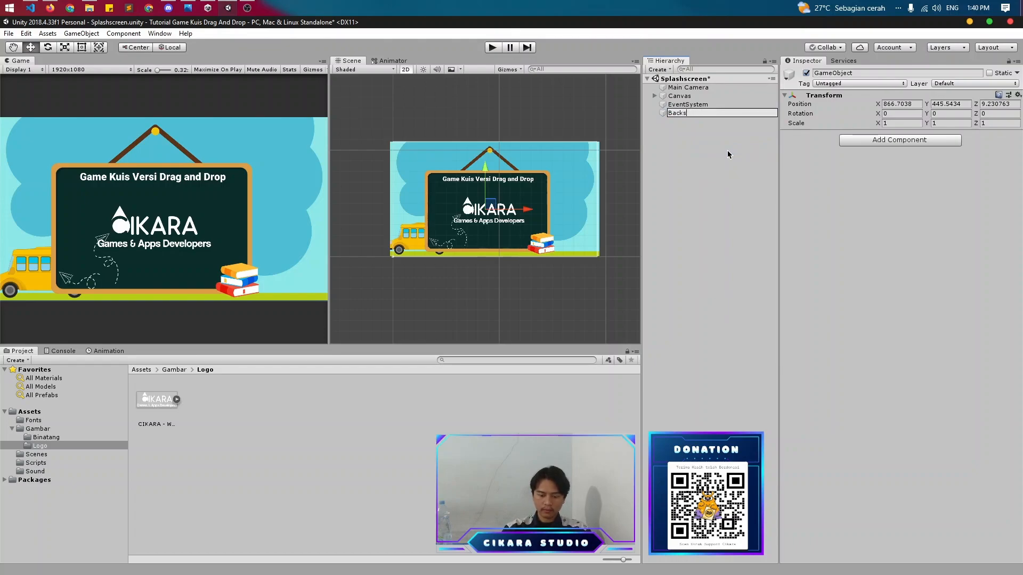
text(und Music)
key(Return)
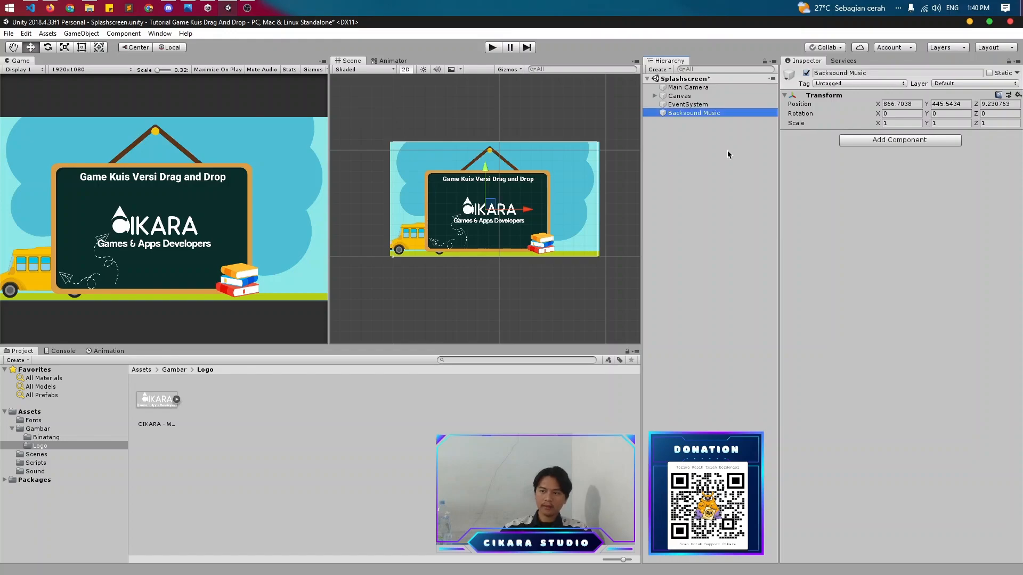
- Add the Splashscreen script to Backsound Music with Halaman Selanjutnya set to Menu and Waktu Tunggu set to 2
click(863, 143)
text(splash)
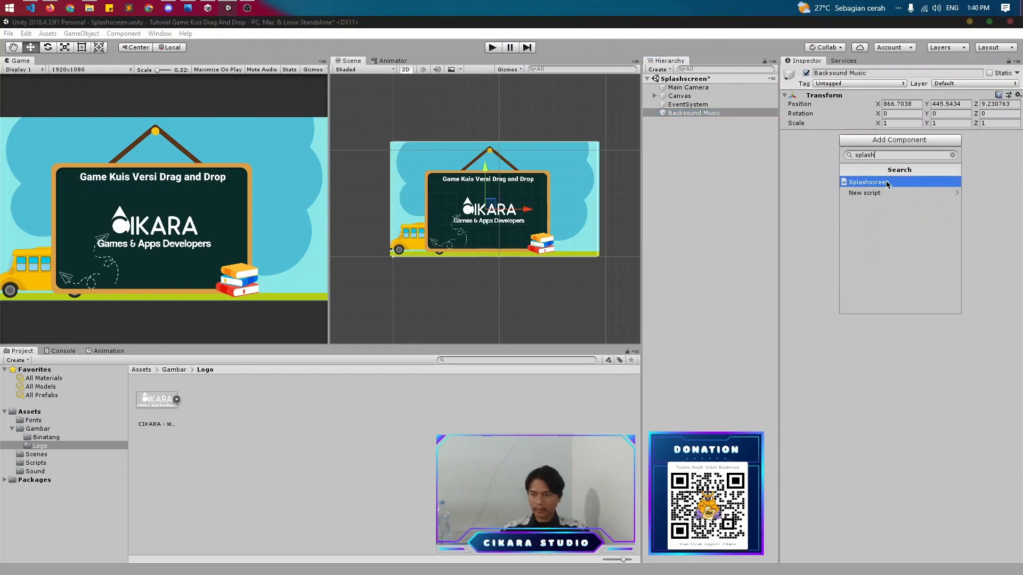
click(885, 182)
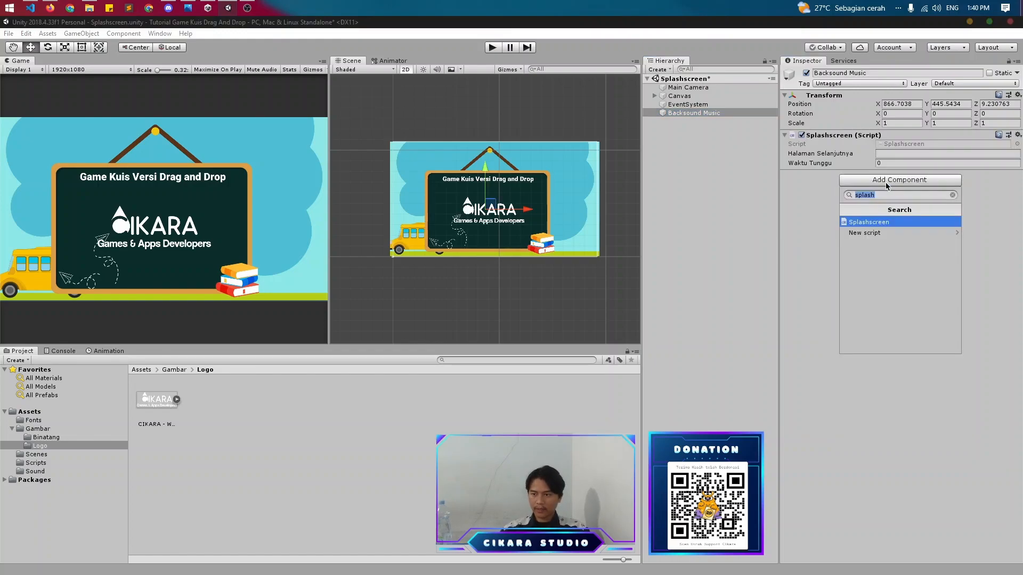
click(887, 154)
text(Menu)
click(882, 163)
text(2)
- Add an Audio Source component to Backsound Music
click(885, 181)
text(audio so)
key(Return)
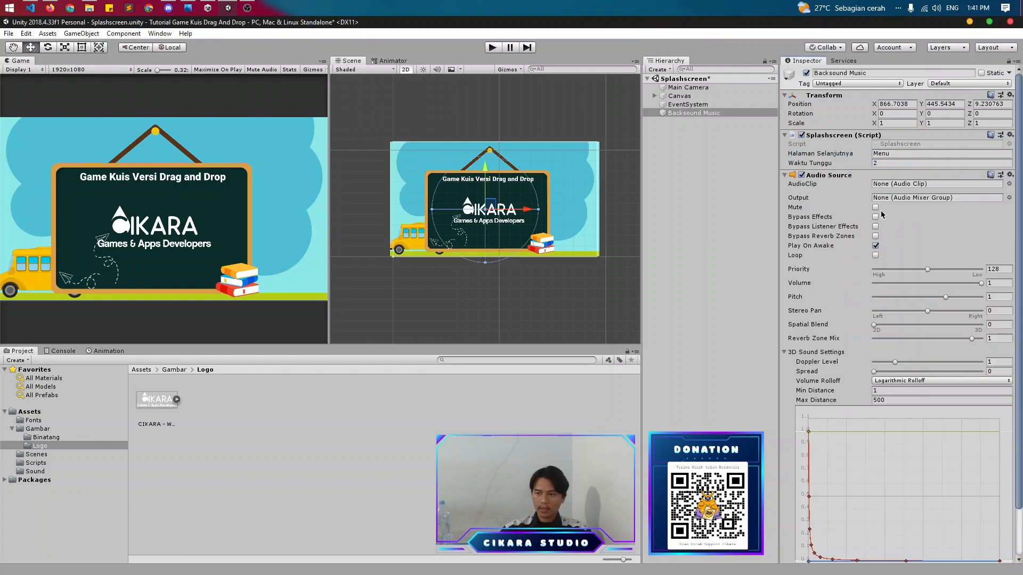
- Set the Audio Source to loop at volume 0.5 with the Happy Backsong clip, and save the Splashscreen scene
click(875, 256)
click(928, 284)
drag(927, 286, 928, 287)
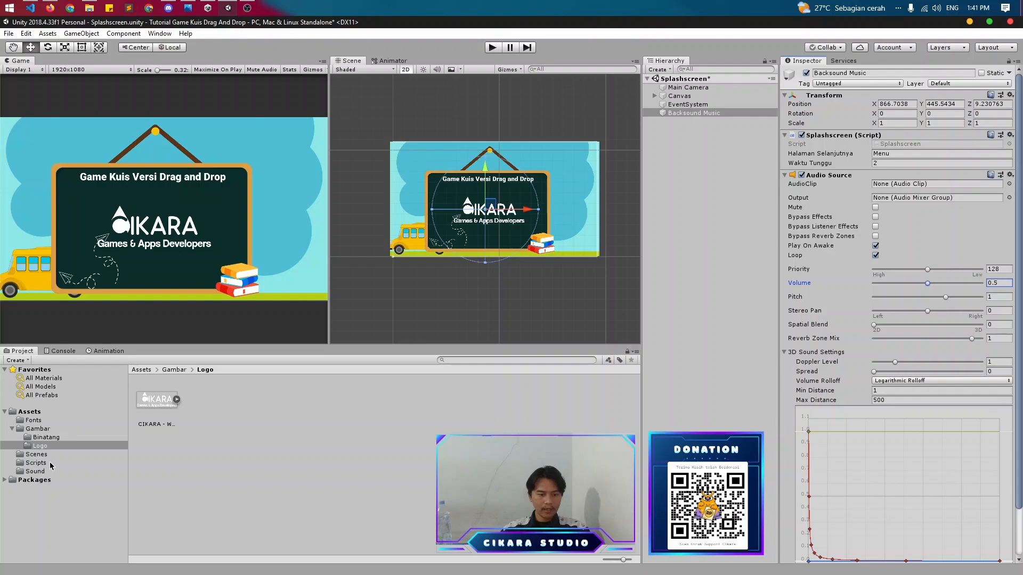
click(36, 471)
drag(166, 409, 927, 190)
key(ctrl+s)
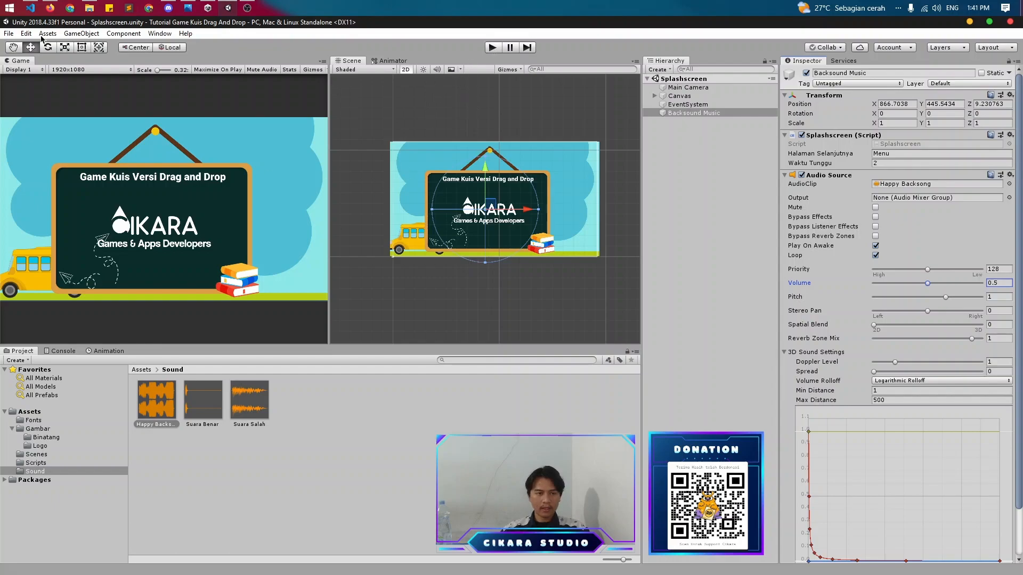
- Add the Splashscreen scene to the build settings as the first scene, ahead of Menu
click(9, 33)
click(37, 138)
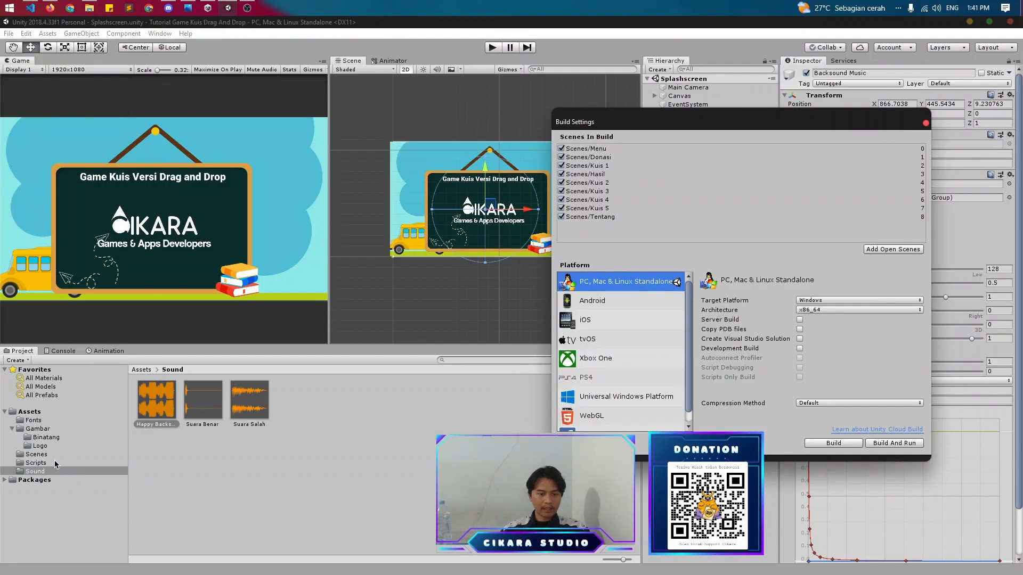
click(36, 454)
drag(516, 410, 622, 149)
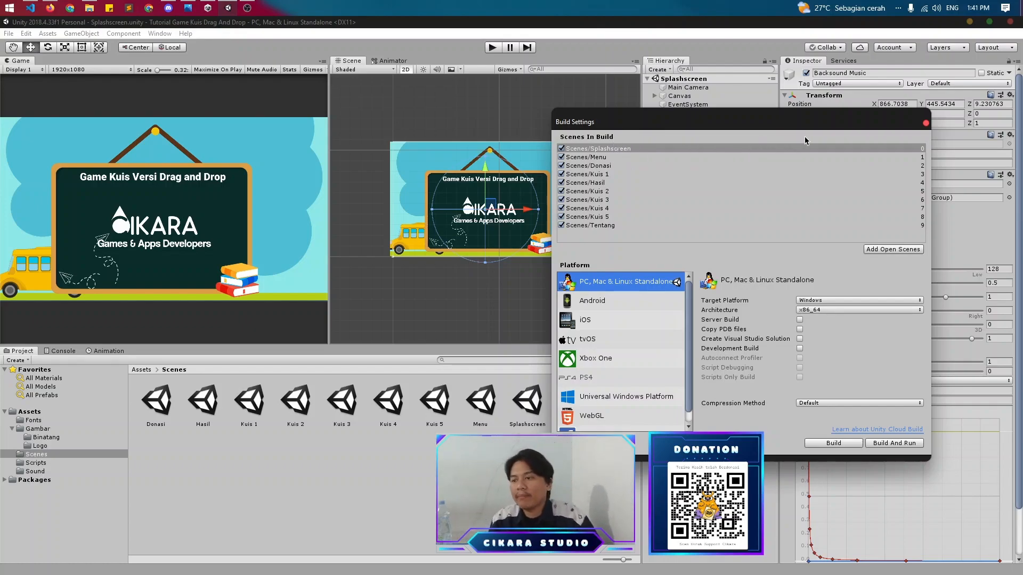
click(926, 123)
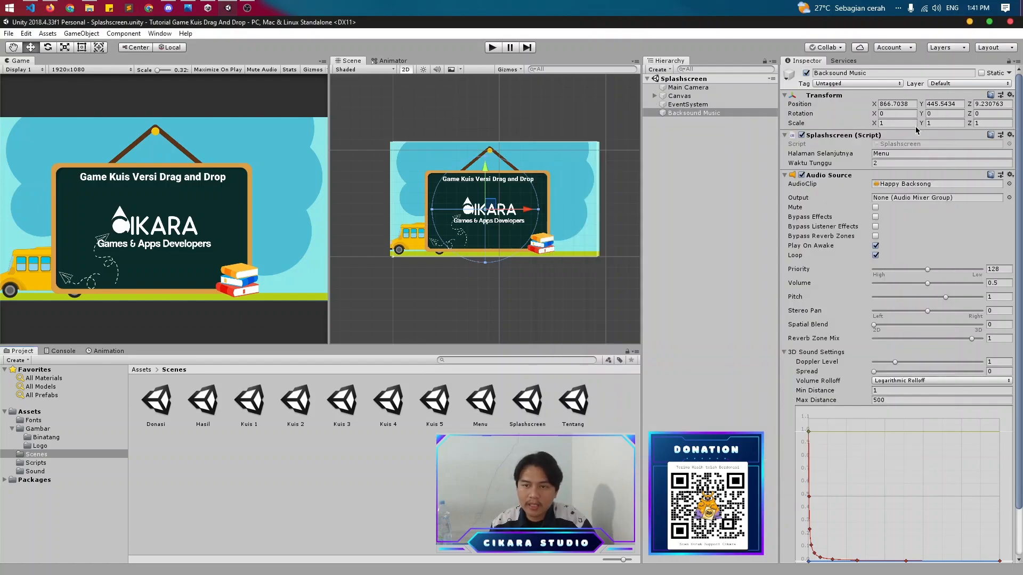
- Play-test the game from the splash screen through Mulai and the quiz questions to the Hasil scene, and stop play mode
click(493, 49)
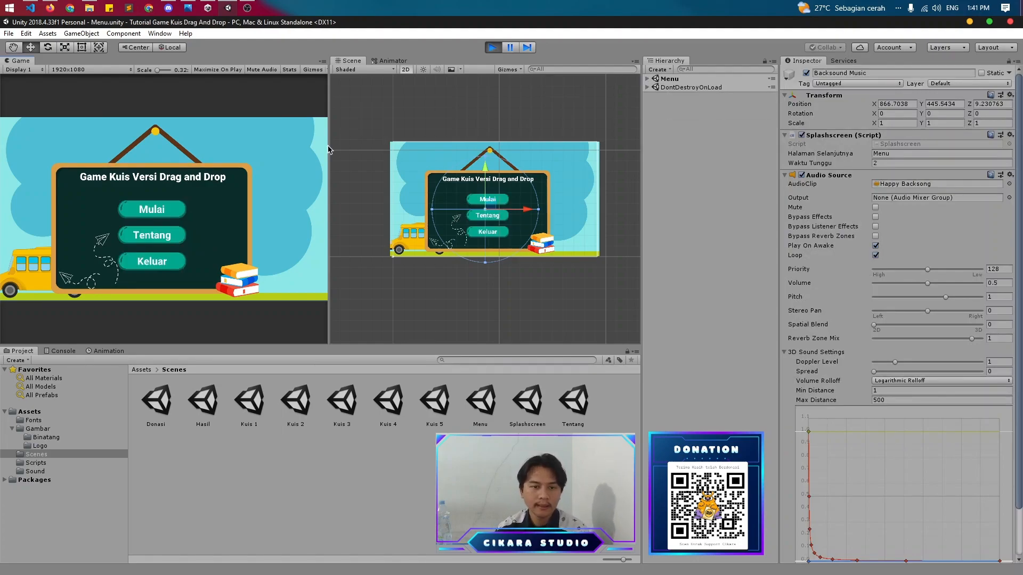
click(174, 214)
drag(139, 253, 168, 206)
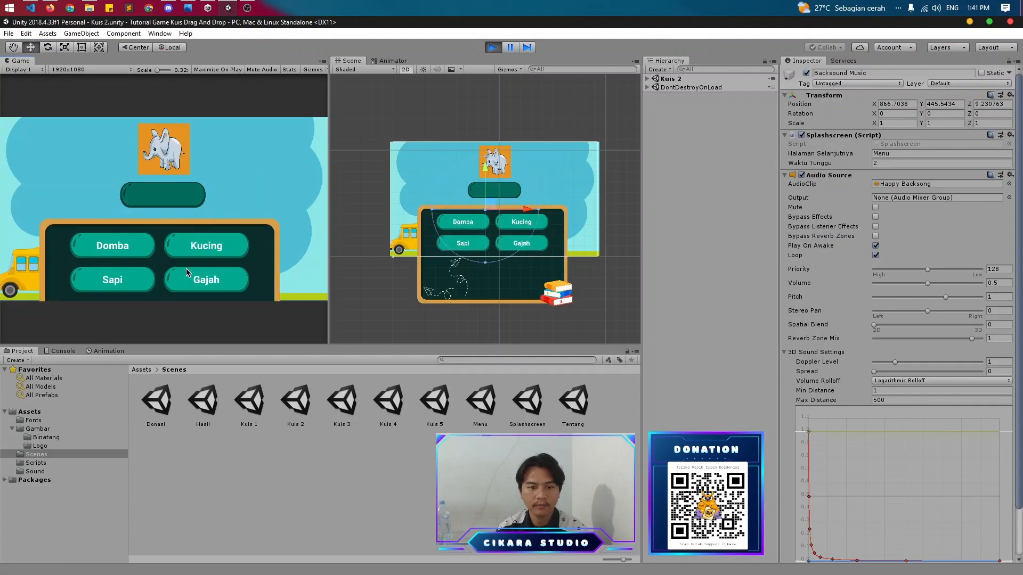
drag(186, 273, 168, 205)
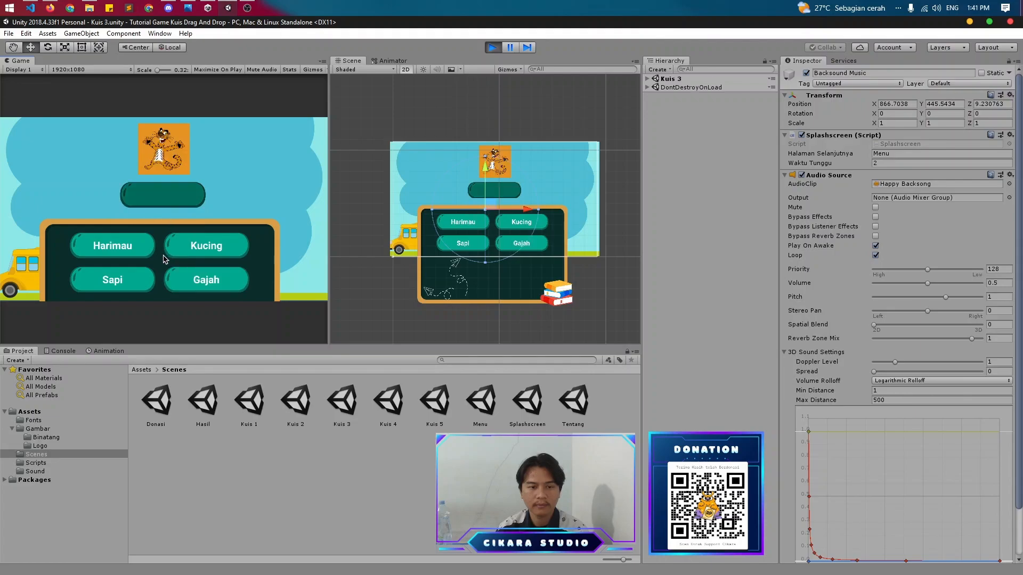
drag(180, 239, 162, 196)
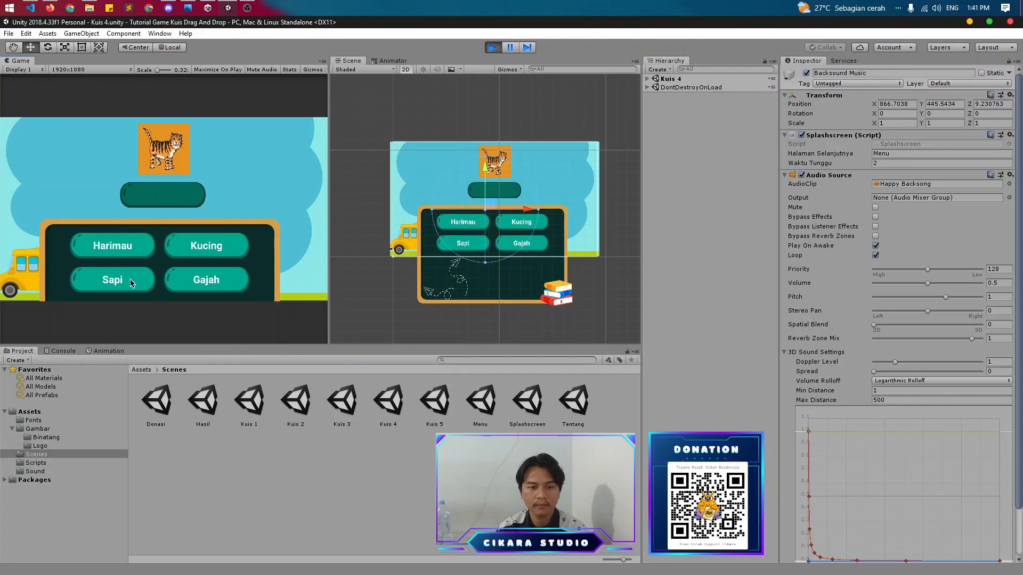
drag(189, 252, 163, 197)
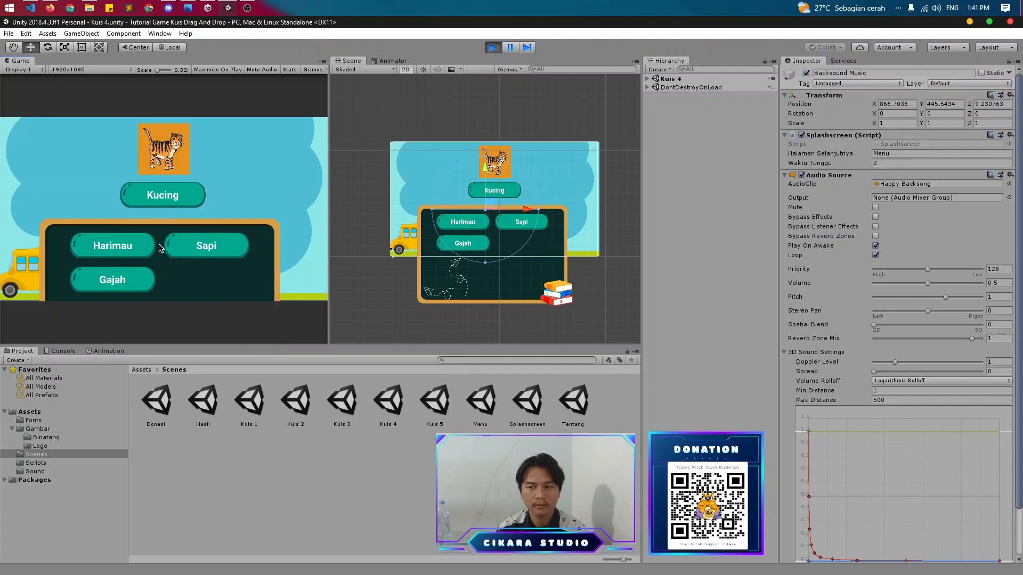
drag(205, 281, 177, 207)
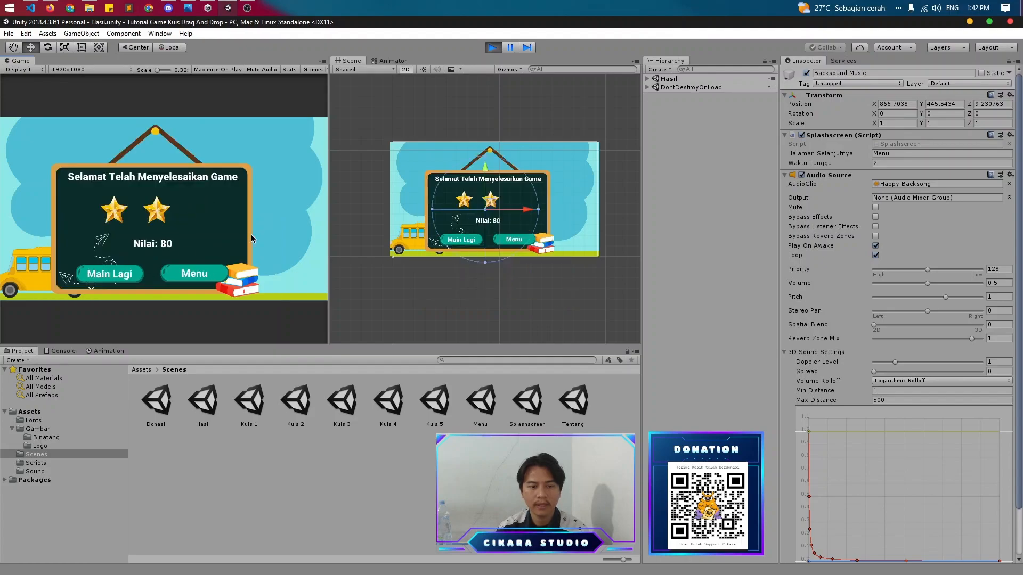
click(494, 48)
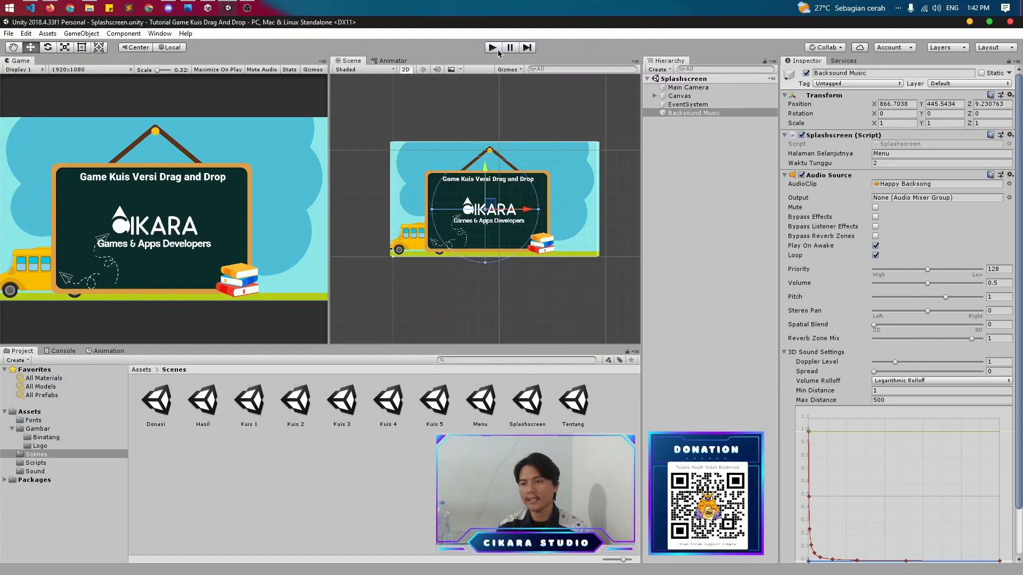